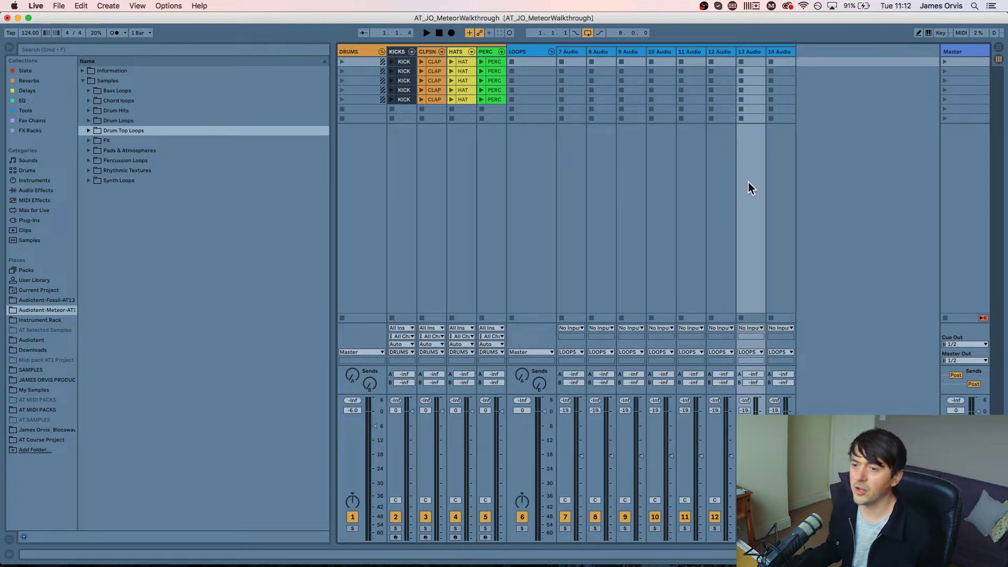
# Look over the sample category folders, highlighting Percussion Loops, Drum Loops, Bass Loops, Chord loops and Drum Hits
pyautogui.click(105, 160)
pyautogui.click(124, 121)
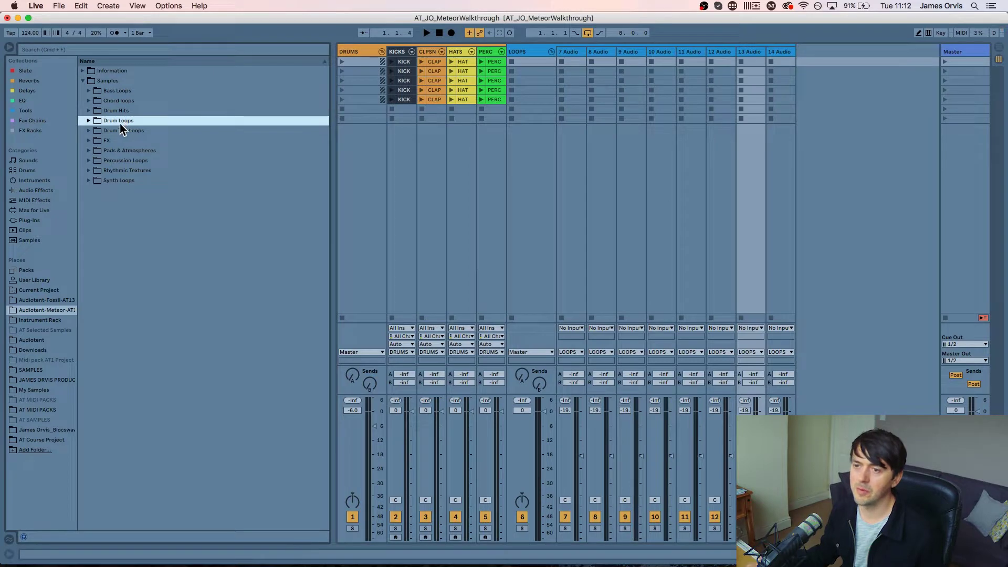
pyautogui.click(109, 92)
pyautogui.click(112, 102)
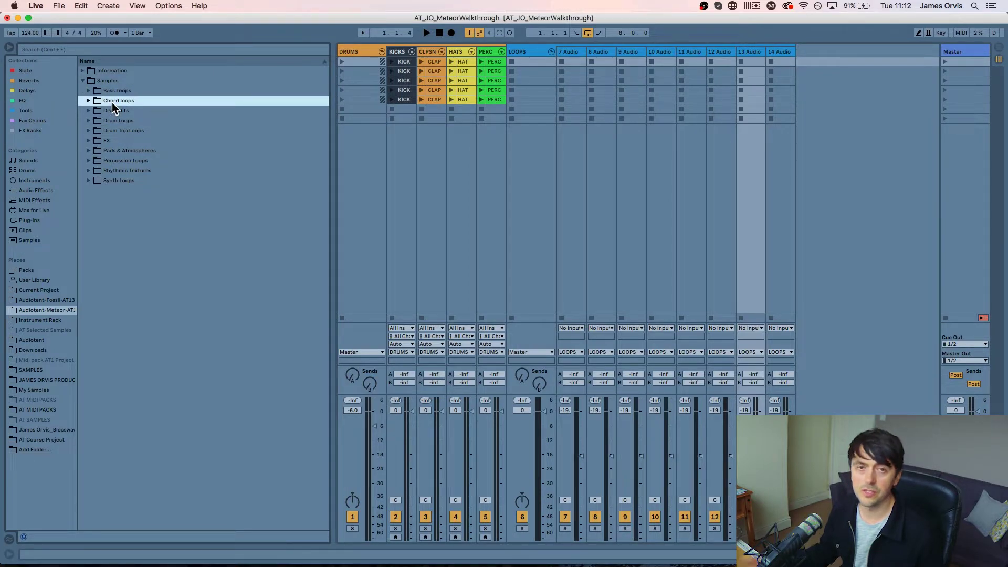
pyautogui.click(115, 111)
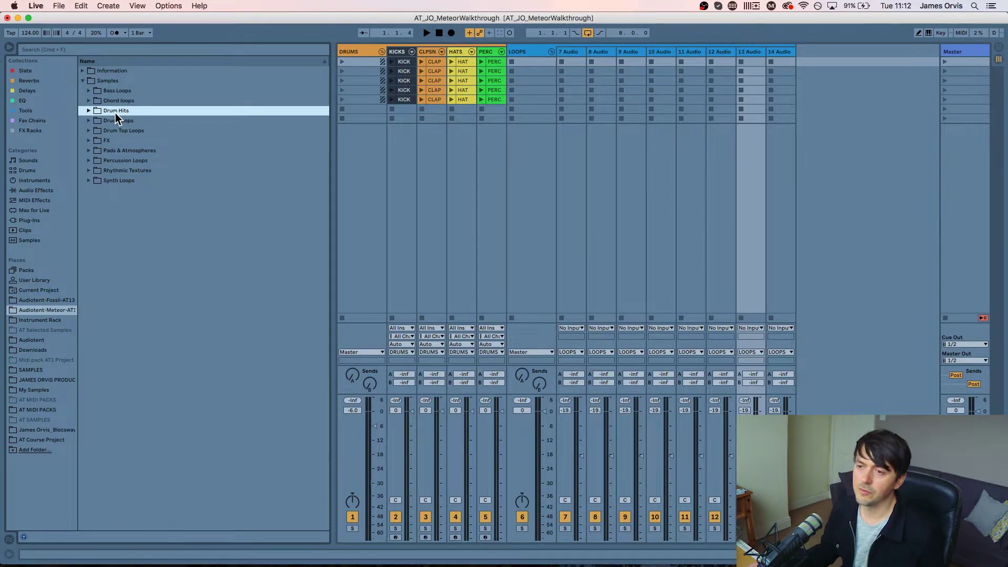
pyautogui.click(121, 100)
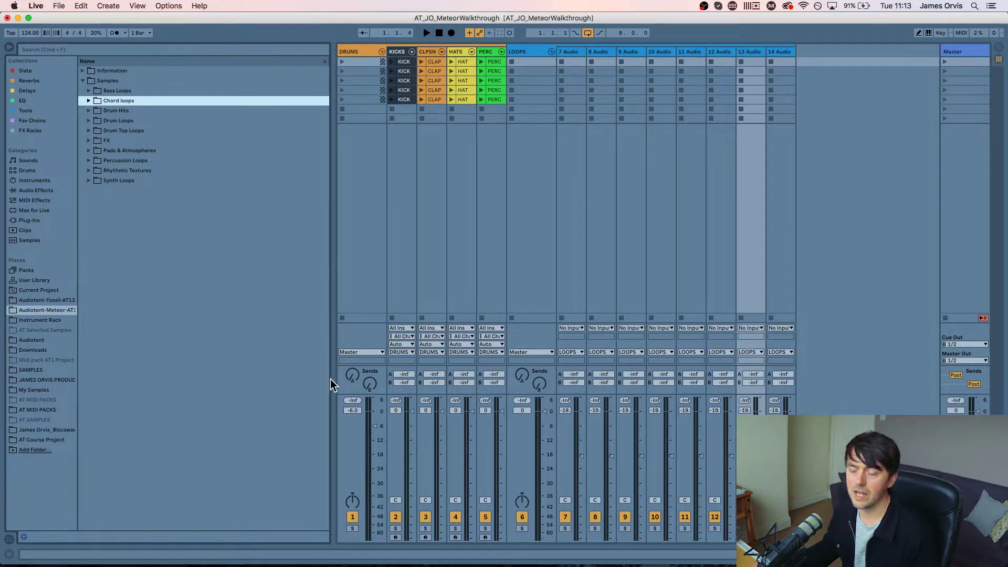
# Expand the Drum Loops folder and look through its full list of loops
pyautogui.click(126, 121)
pyautogui.doubleClick(127, 121)
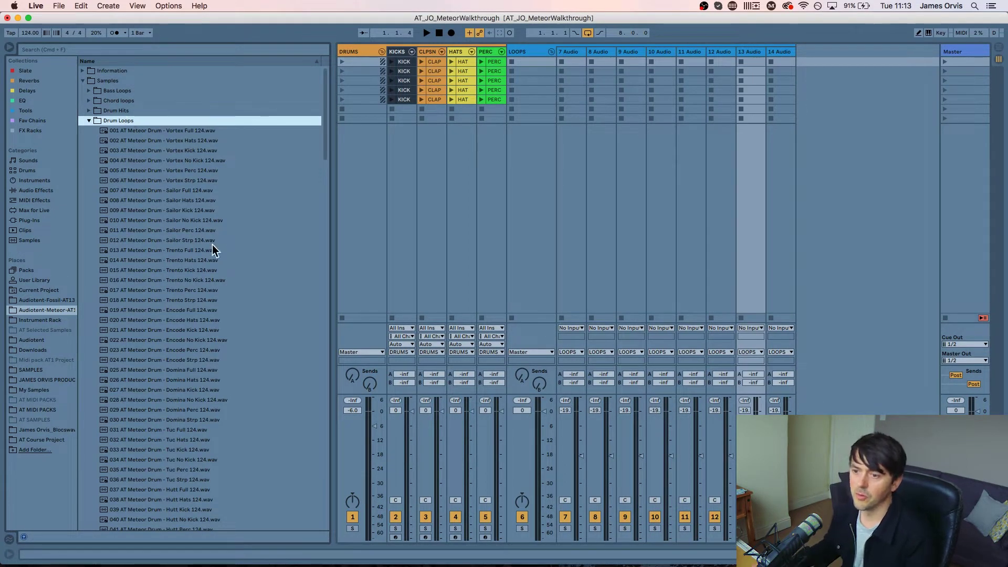
pyautogui.scroll(-20, 176, 251)
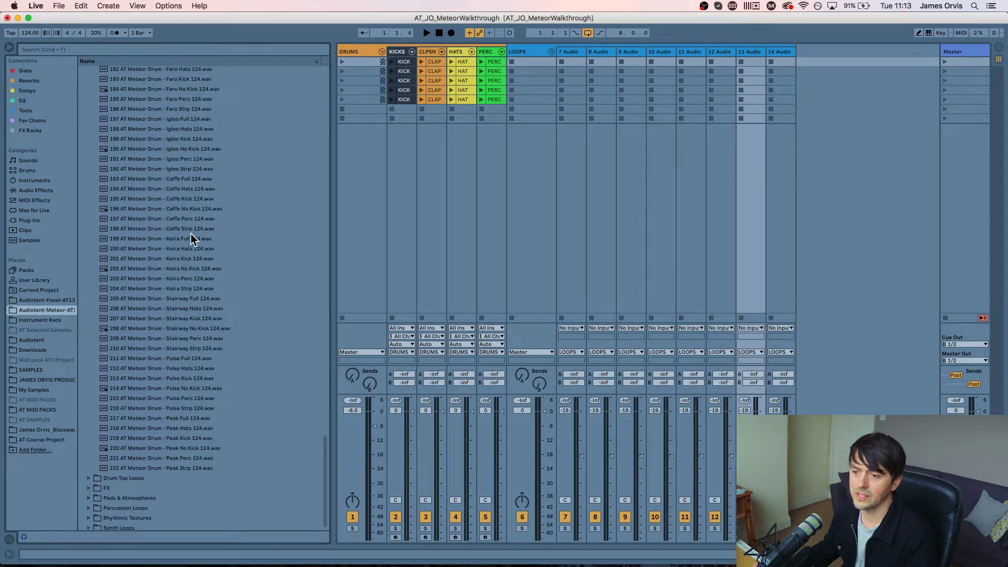
pyautogui.scroll(20, 190, 234)
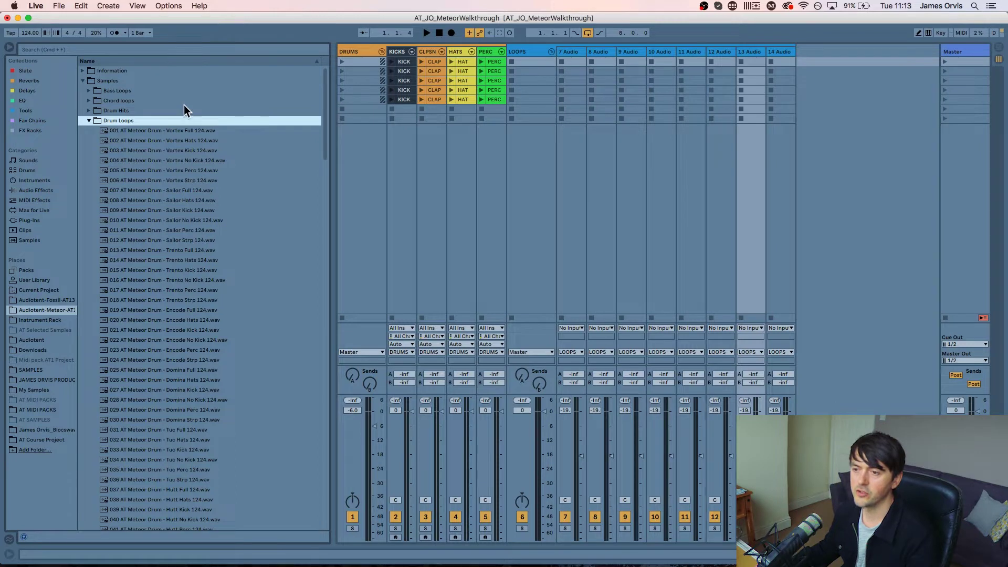
# Preview the six Vortex drum loop versions in order: Full, Hats, Kick, No Kick, Perc and Strp
pyautogui.click(185, 131)
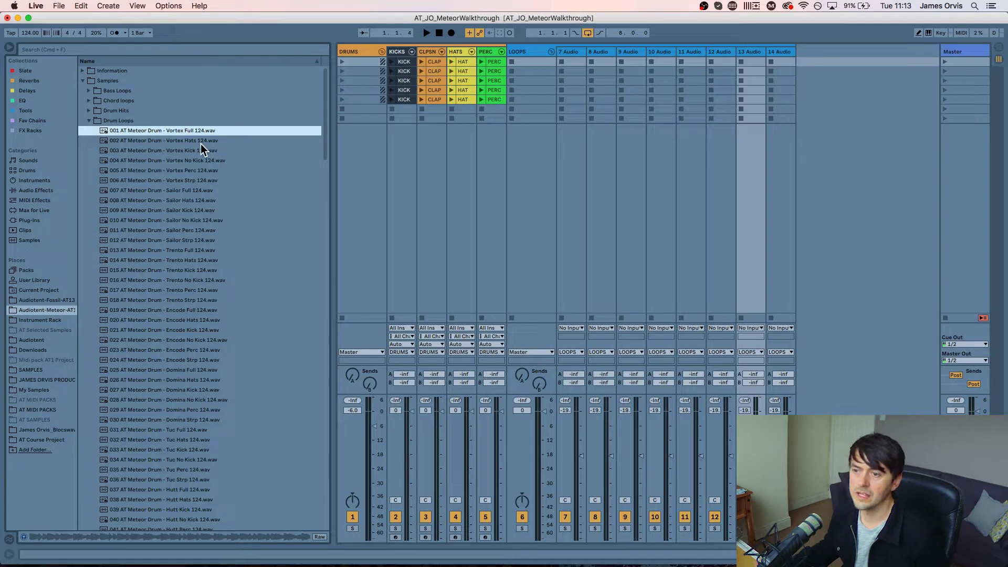
pyautogui.click(199, 143)
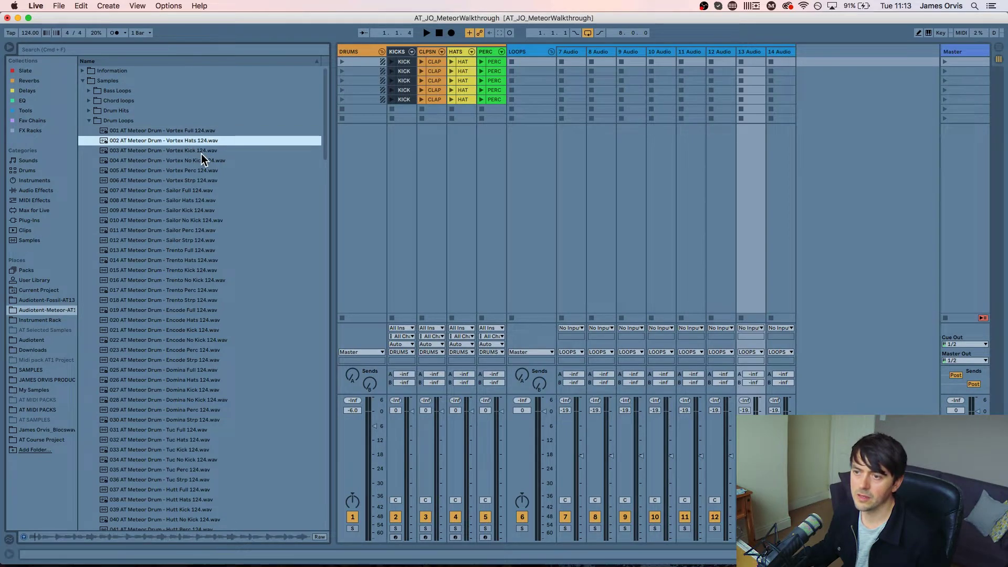
pyautogui.click(200, 153)
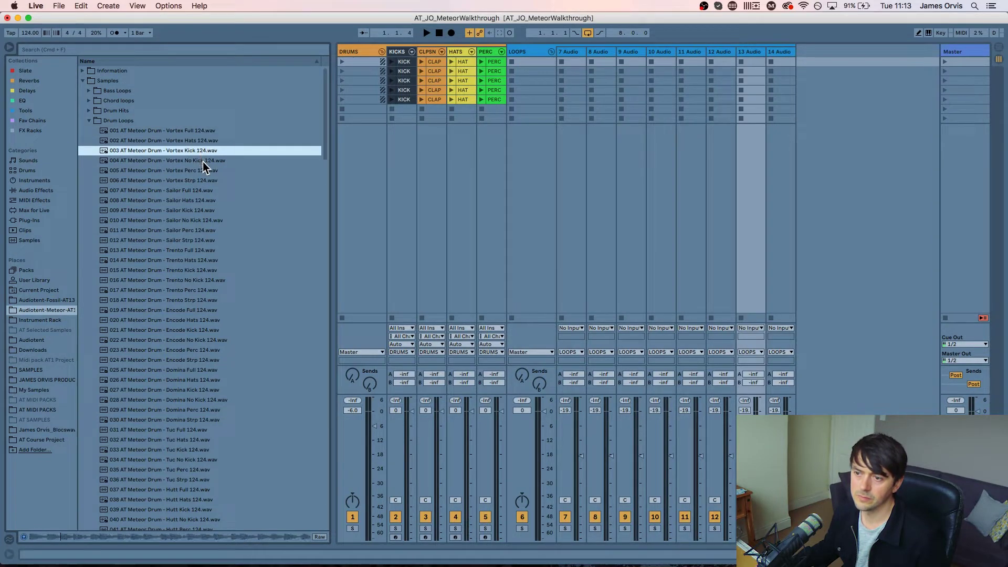
pyautogui.click(203, 162)
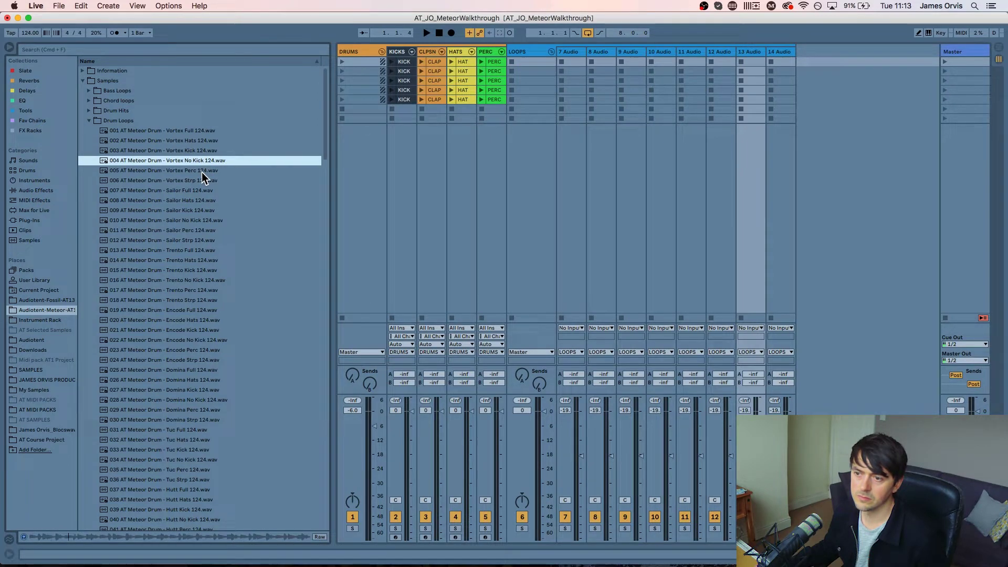
pyautogui.click(202, 173)
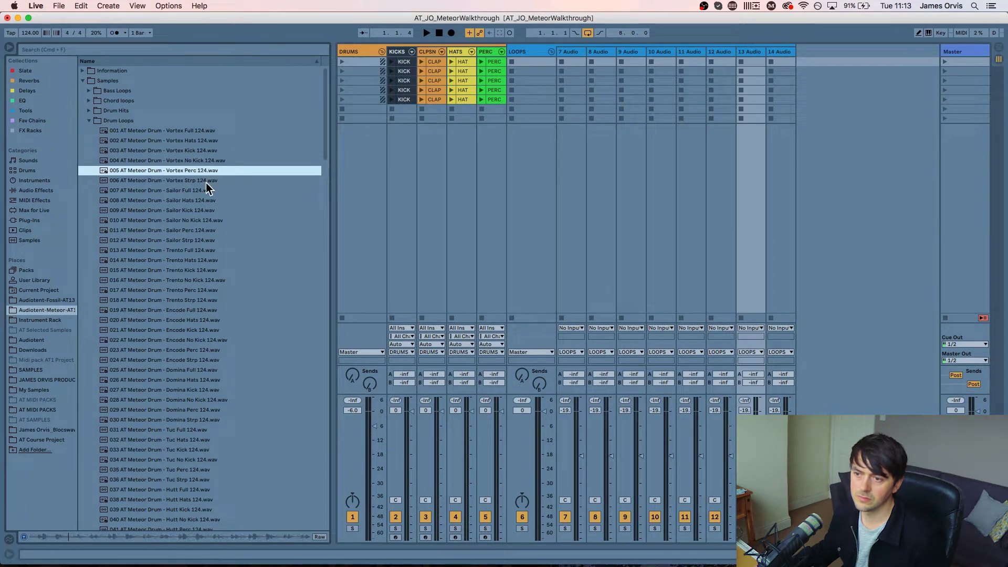
pyautogui.click(205, 181)
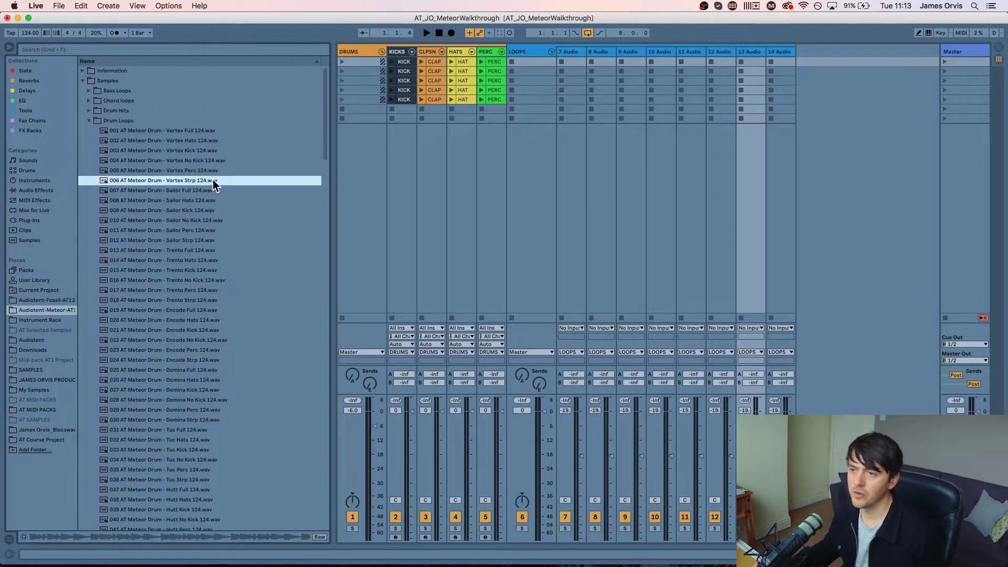
# Skim the drum loop sets as far as the Lovin loops and return to the Vortex set
pyautogui.scroll(-2, 159, 135)
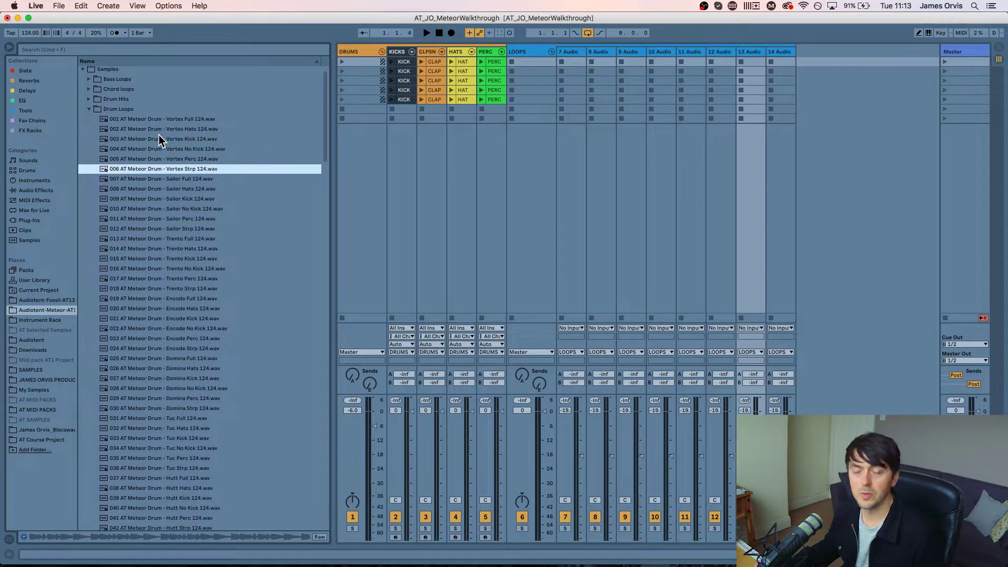
pyautogui.scroll(2, 174, 143)
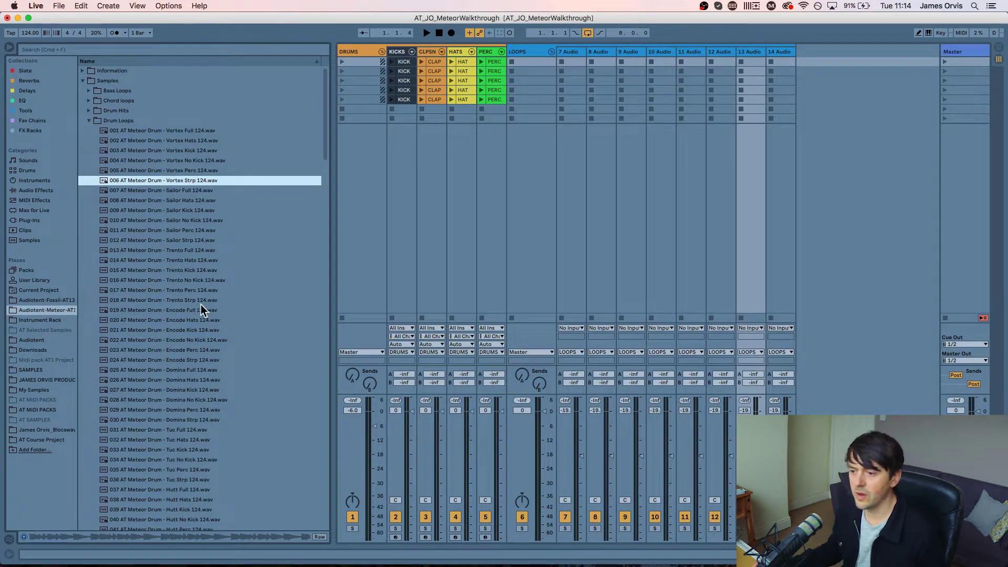
pyautogui.scroll(-10, 207, 298)
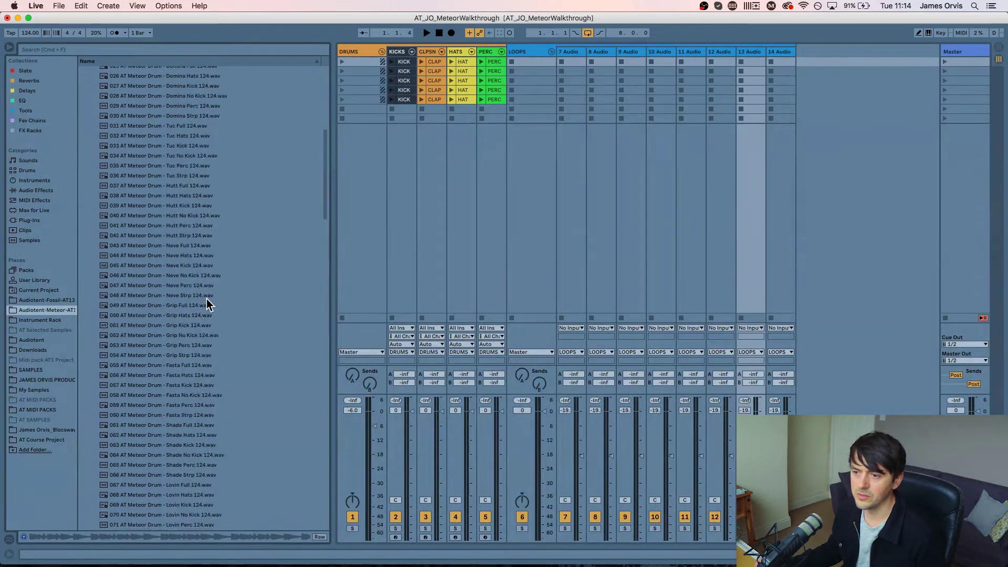
pyautogui.scroll(3, 289, 163)
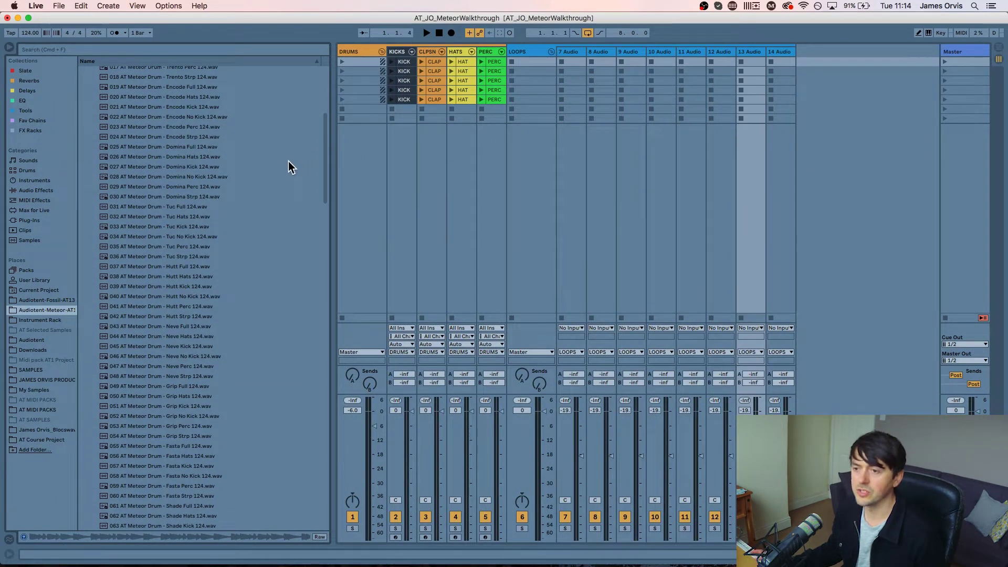
pyautogui.scroll(4, 247, 185)
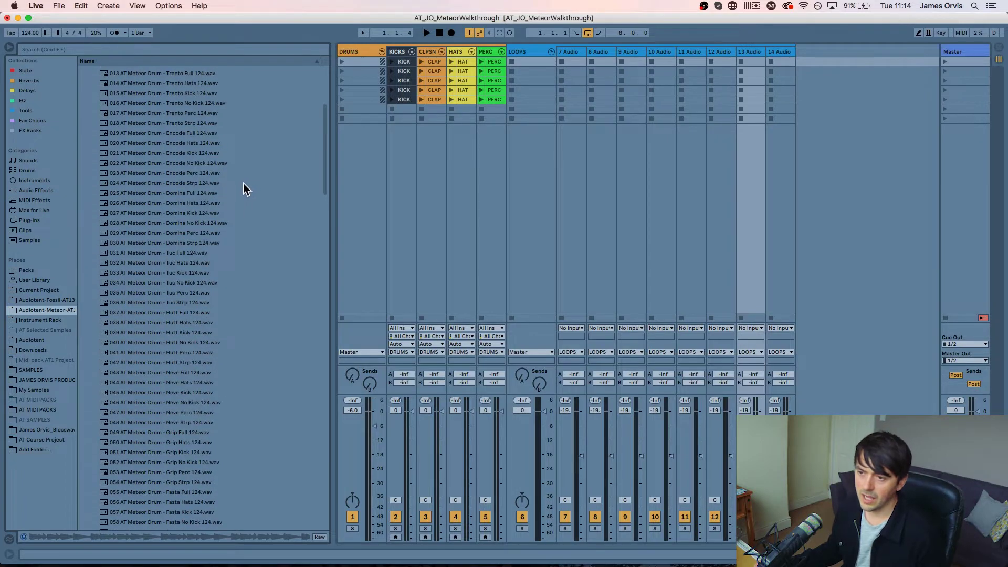
pyautogui.scroll(2, 195, 158)
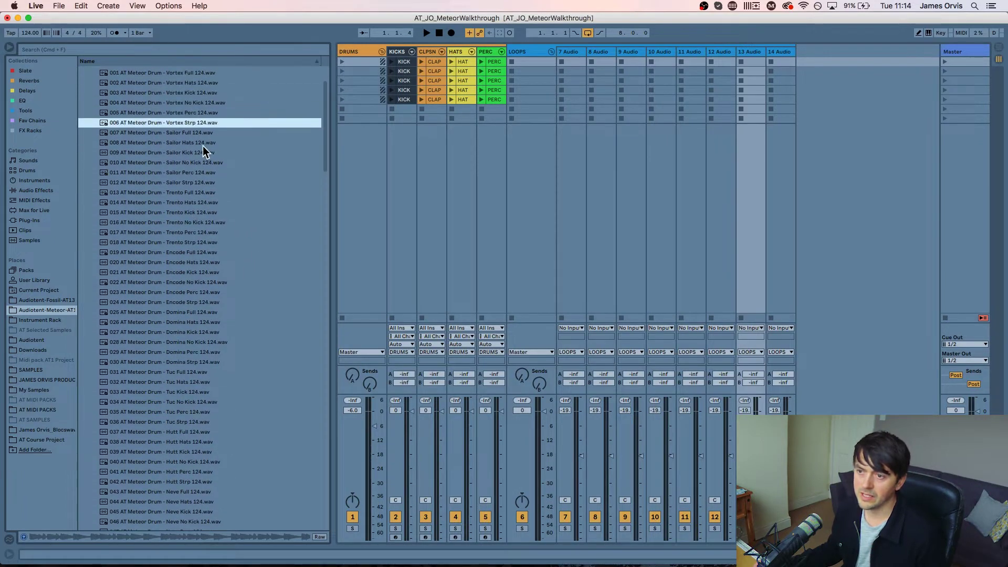
pyautogui.scroll(2, 201, 166)
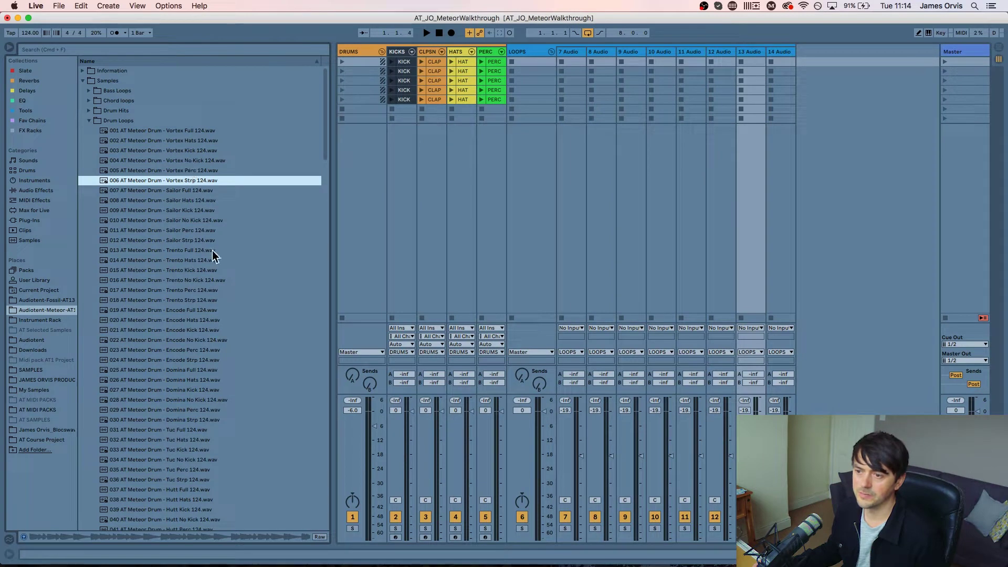
# Preview the No Kick versions of the Sailor, Trento and Domina drum loops
pyautogui.click(190, 221)
pyautogui.scroll(-2, 203, 232)
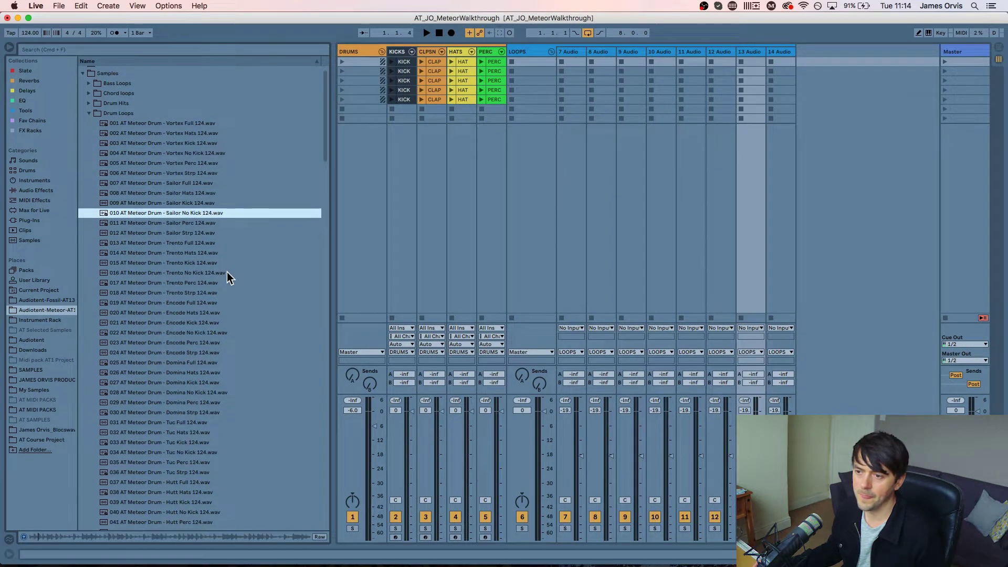
pyautogui.click(197, 239)
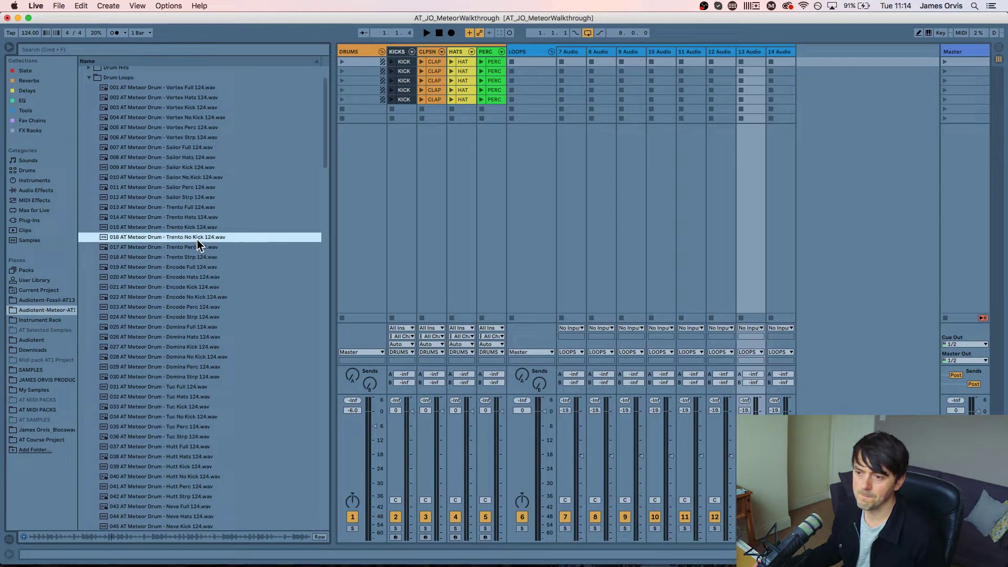
pyautogui.scroll(-1, 219, 270)
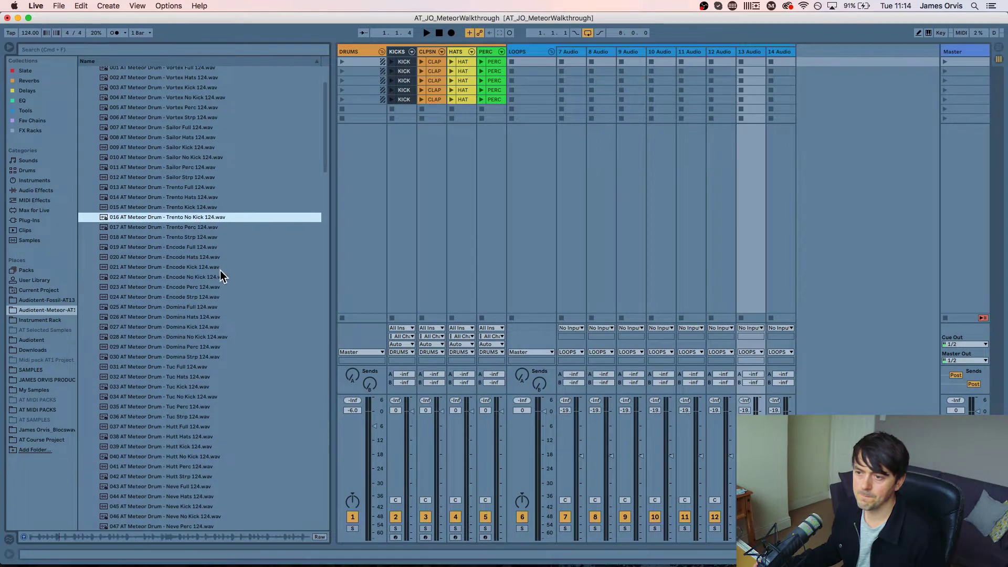
pyautogui.click(204, 337)
pyautogui.scroll(-3, 255, 327)
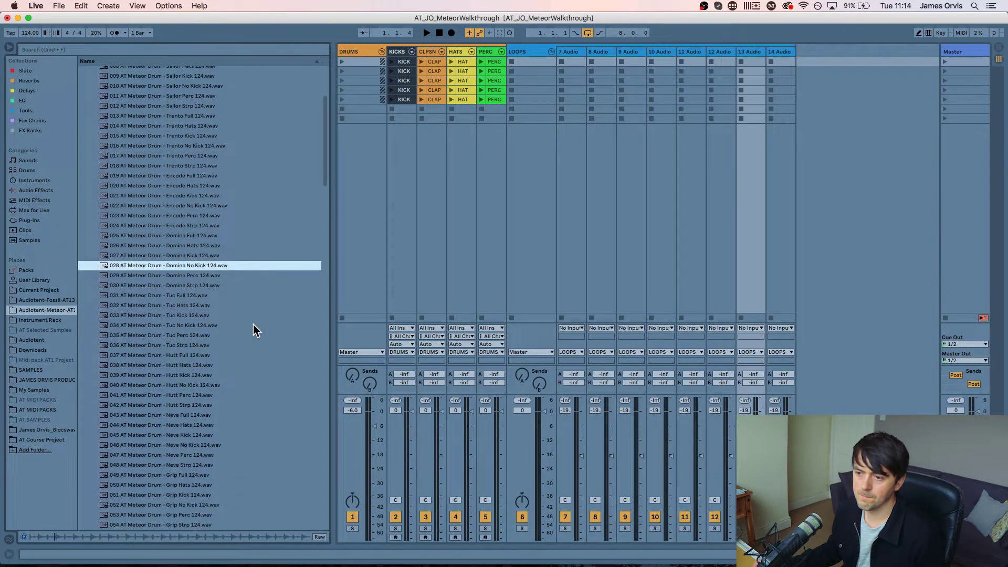
# Preview the Domina Hats and Domina Perc versions of the drum loop
pyautogui.click(202, 246)
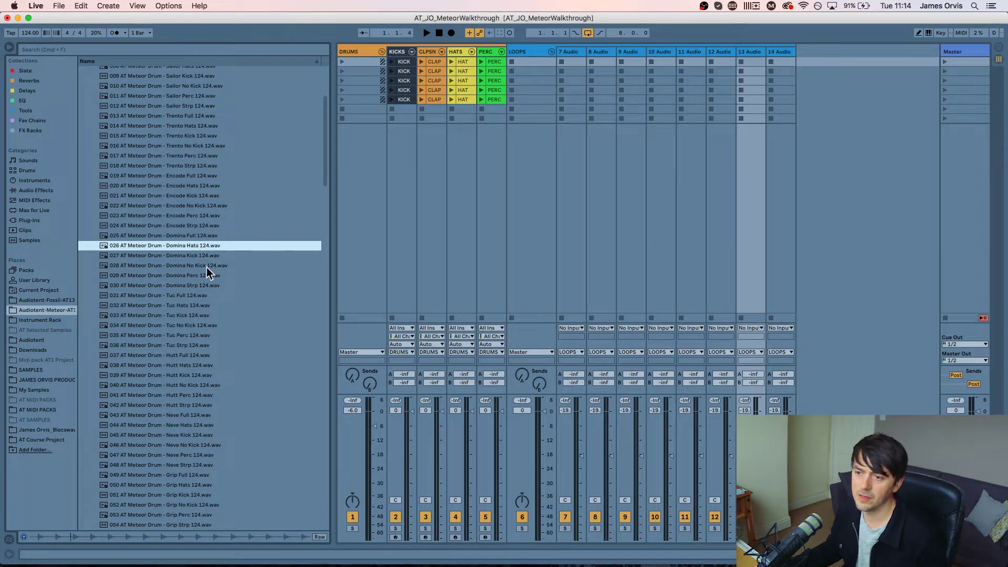
pyautogui.click(206, 293)
pyautogui.click(197, 277)
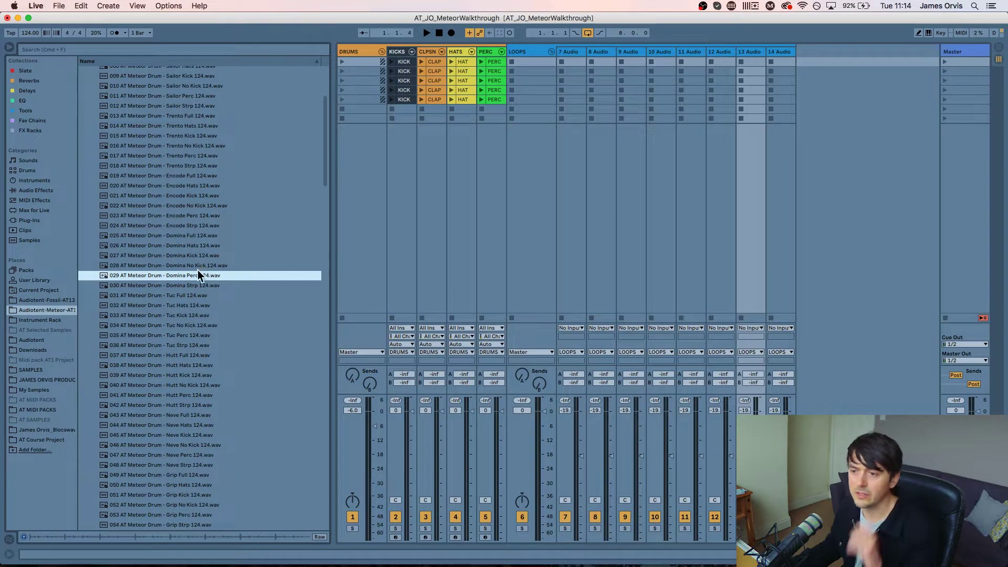
# Preview the Sailor Perc drum loop and collapse the Drum Loops folder
pyautogui.scroll(-10, 220, 276)
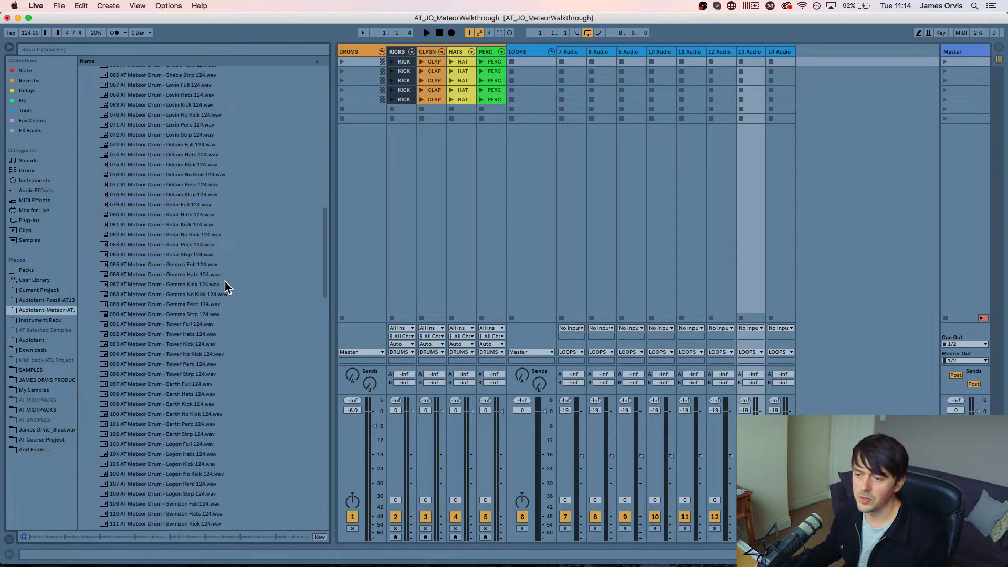
pyautogui.scroll(10, 226, 283)
pyautogui.click(212, 232)
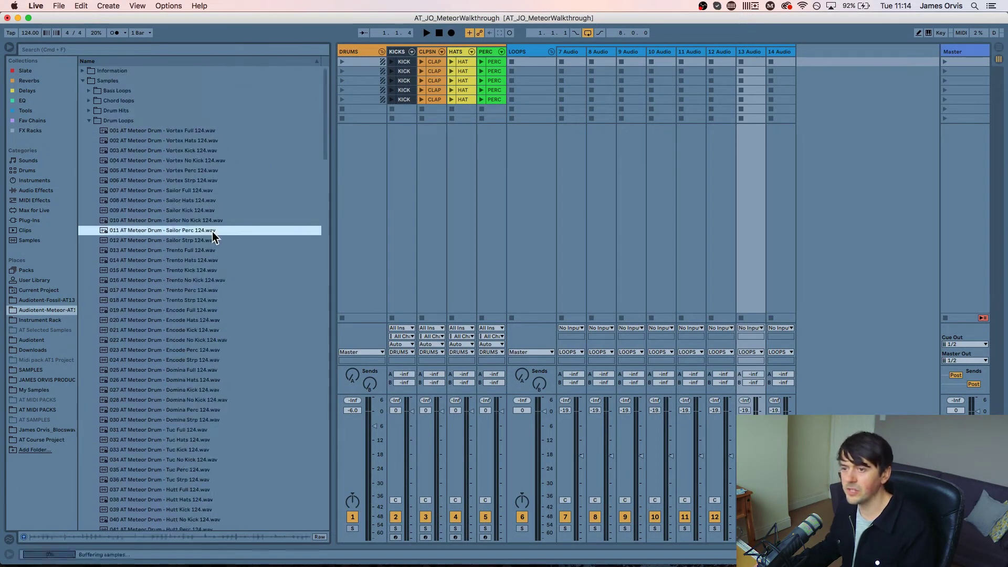
pyautogui.press('Left')
pyautogui.press('Left')
# Expand the Bass Loops folder and preview the Trait 124 D and Square 124 bm loops
pyautogui.press('Up')
pyautogui.press('Up')
pyautogui.press('Up')
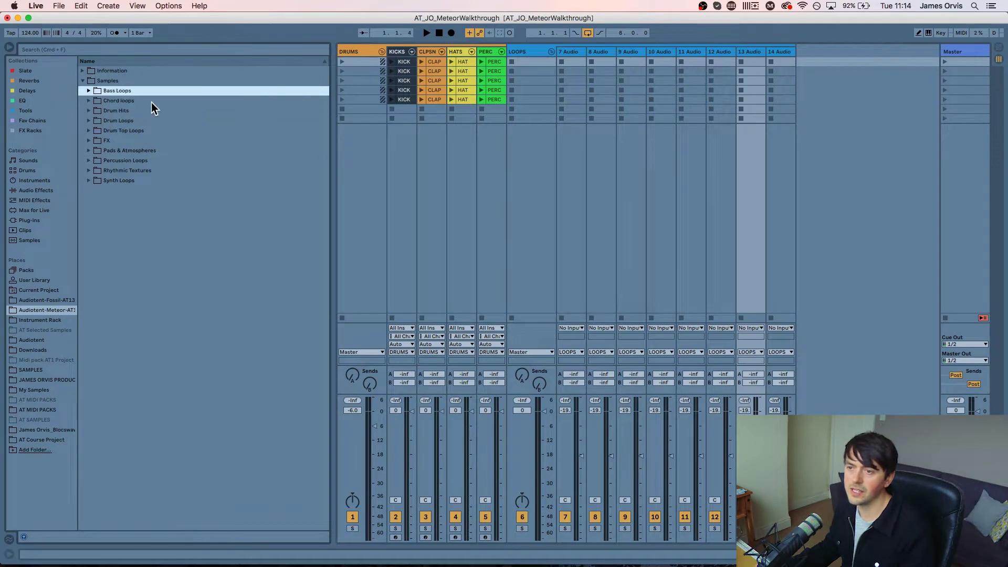
pyautogui.press('Right')
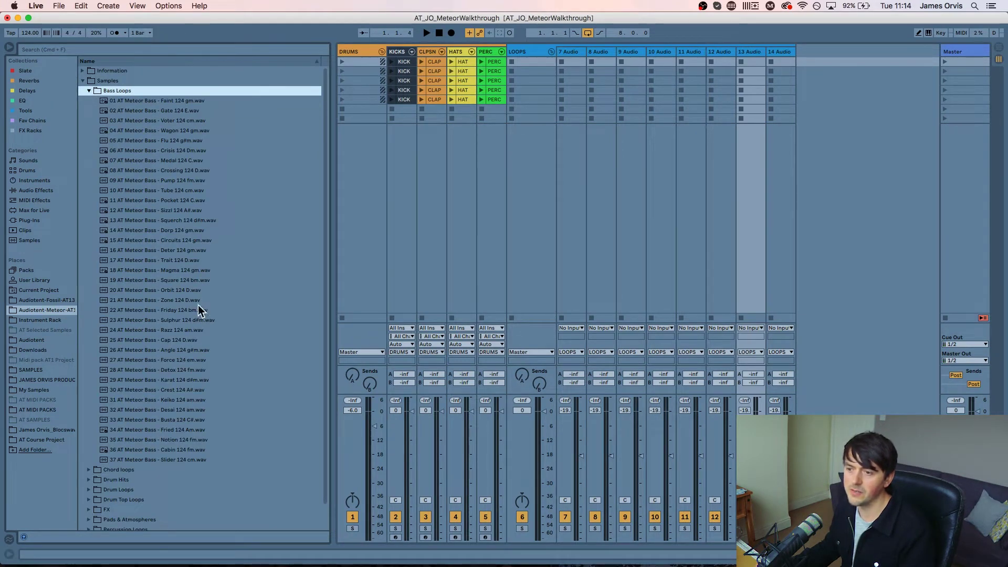
pyautogui.click(189, 264)
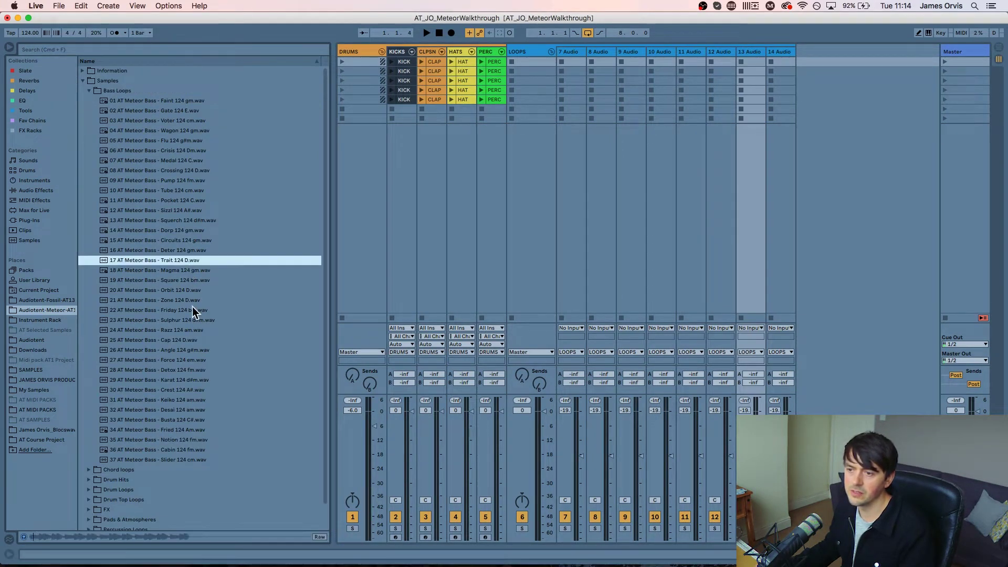
pyautogui.click(190, 279)
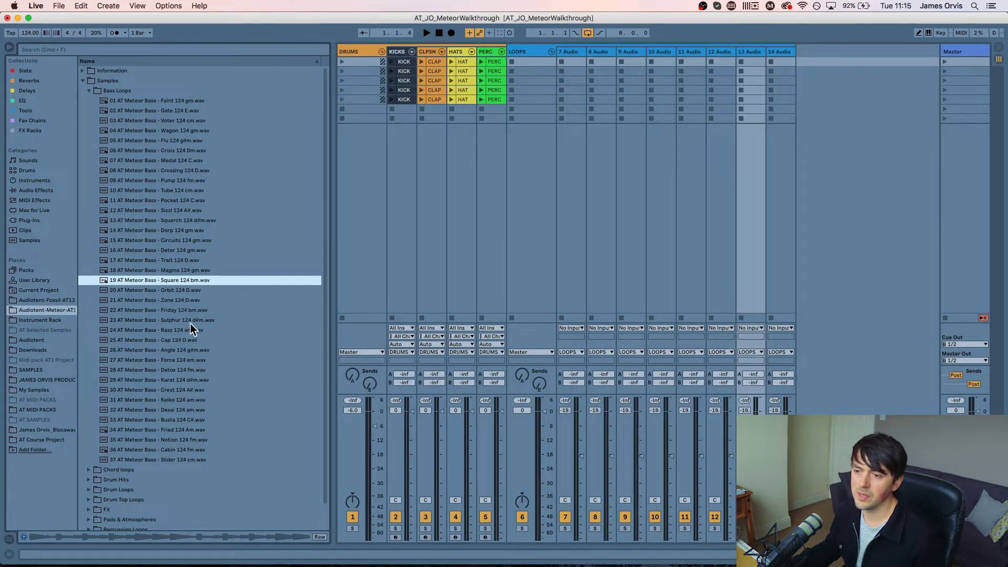
# Collapse the Bass Loops folder, then briefly expand the Chord loops folder to view its files
pyautogui.click(123, 90)
pyautogui.press('Left')
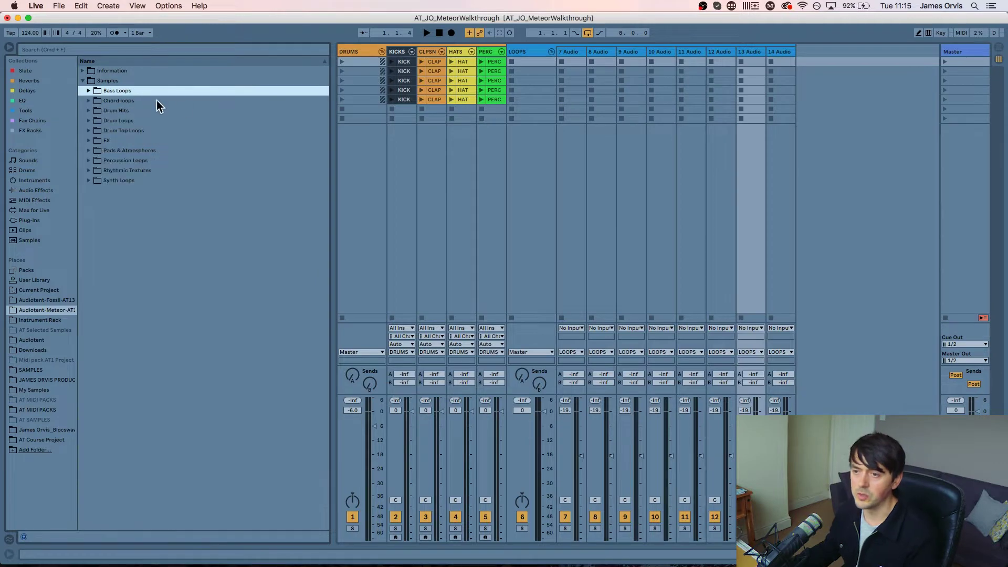
pyautogui.click(135, 101)
pyautogui.press('Right')
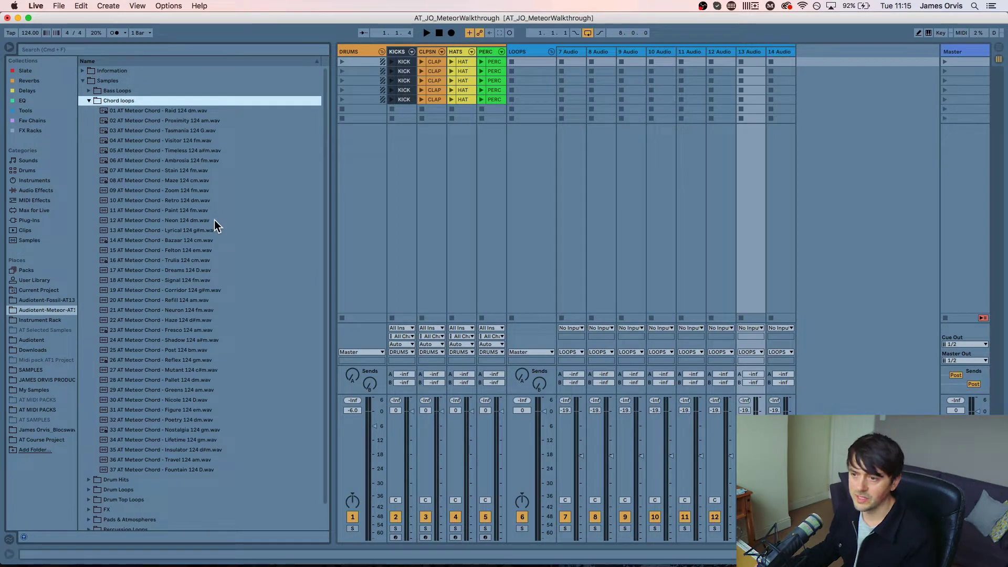
pyautogui.press('Left')
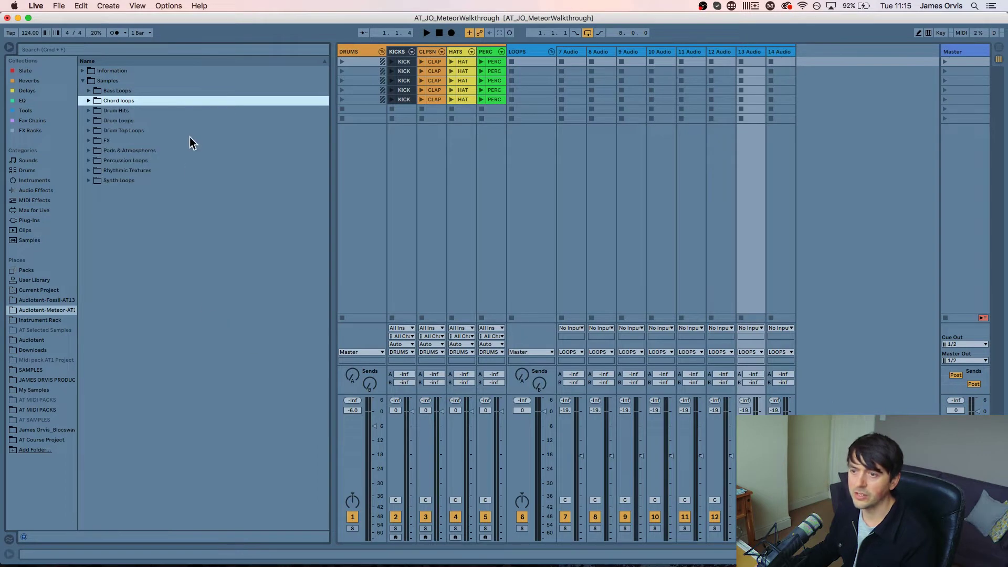
# Expand the Drum Hits folder and view the contents of its Claps and Hi-Hats subfolders, collapsing each one
pyautogui.press('Down')
pyautogui.press('Right')
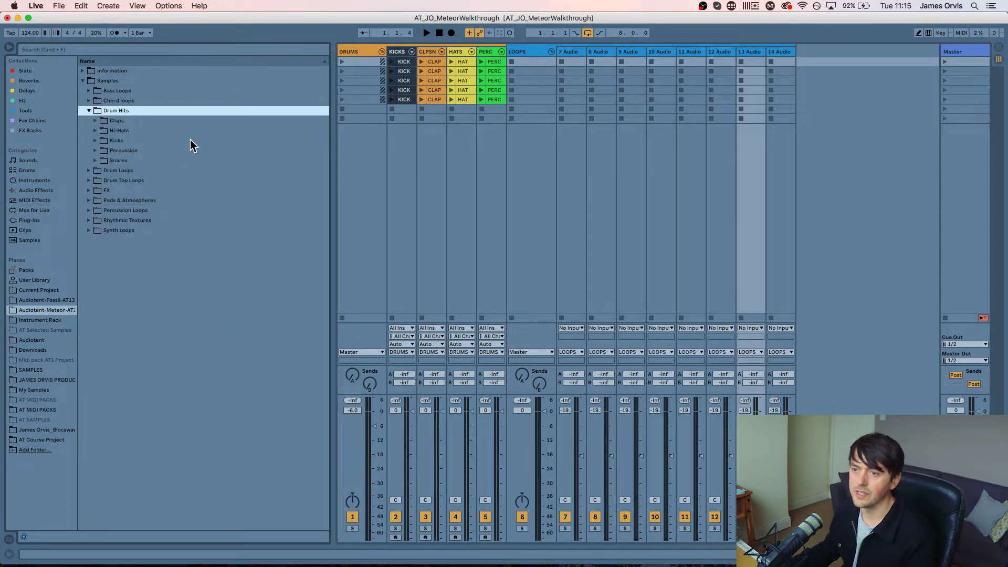
pyautogui.press('Down')
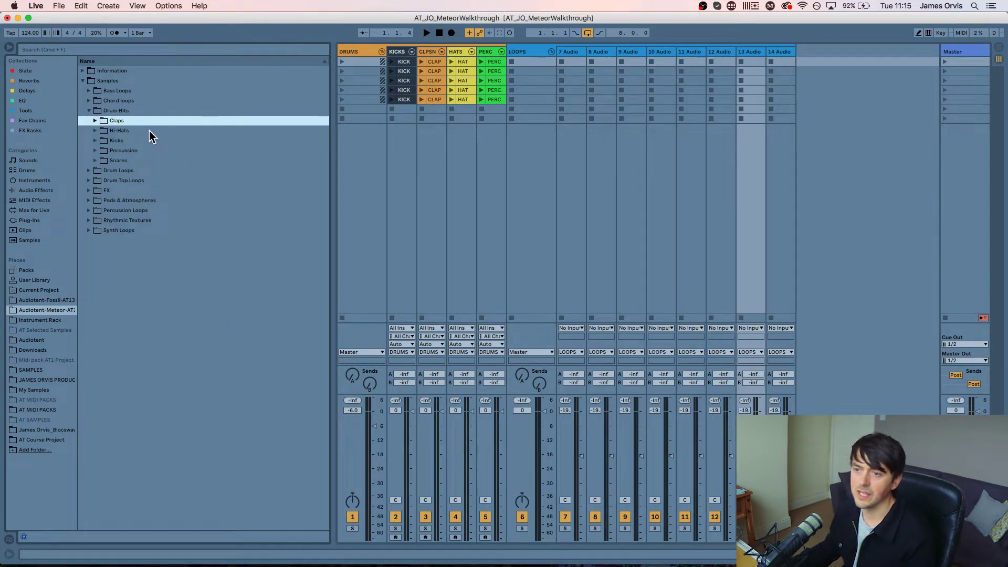
pyautogui.press('Right')
pyautogui.press('Left')
pyautogui.press('Down')
pyautogui.press('Right')
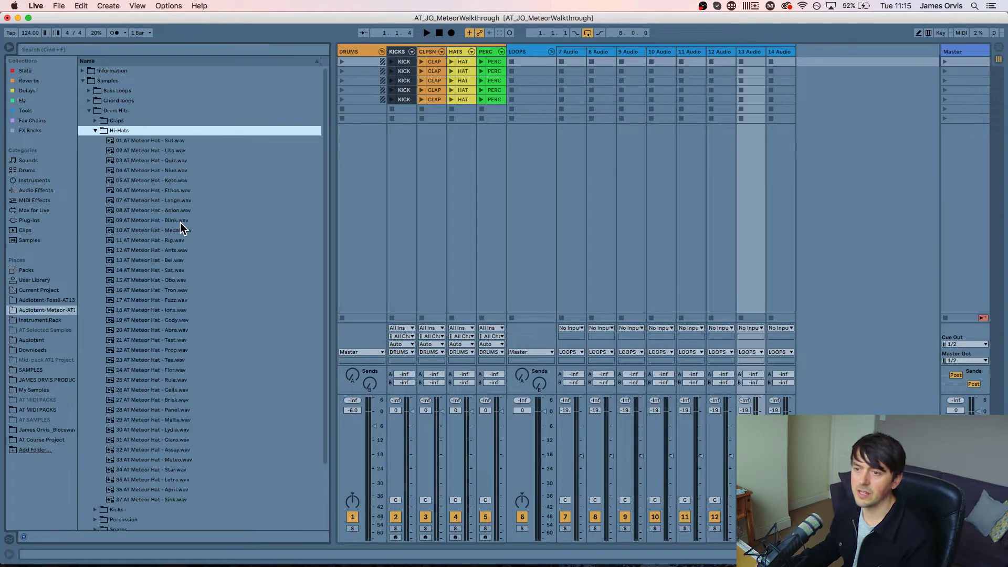
pyautogui.press('Left')
# View the samples in the Kicks subfolder of Drum Hits and collapse it
pyautogui.press('Down')
pyautogui.press('Right')
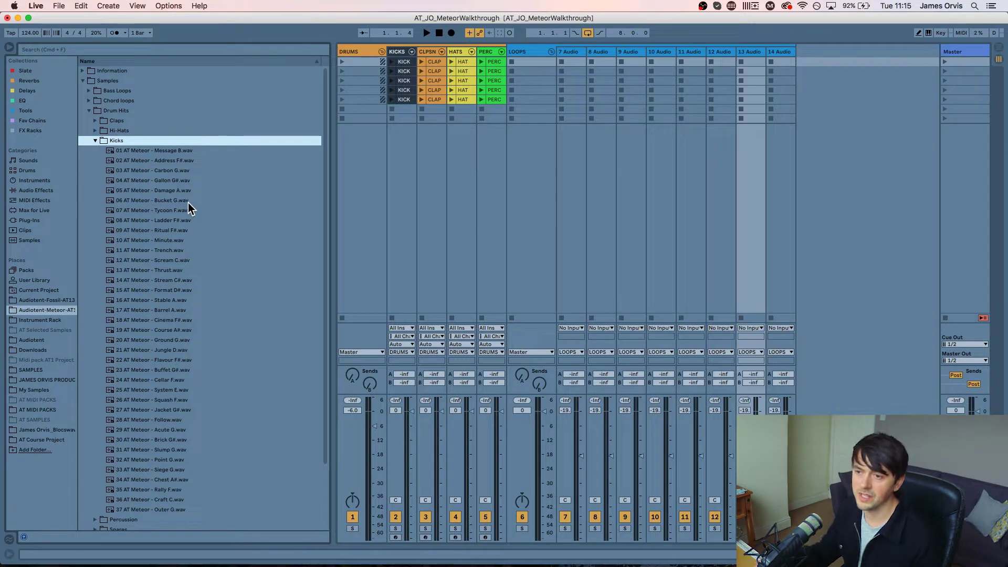
pyautogui.scroll(-1, 187, 197)
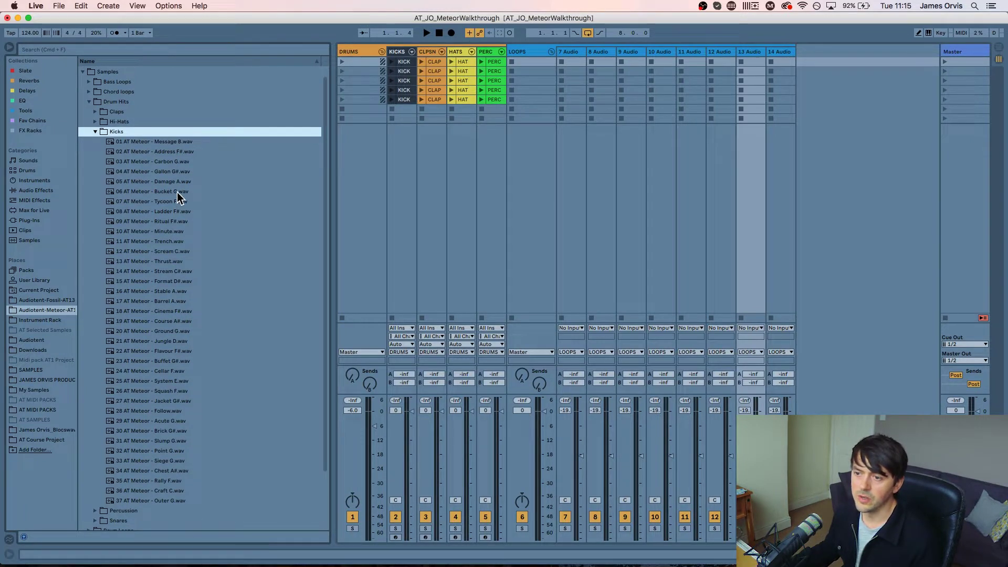
pyautogui.click(155, 131)
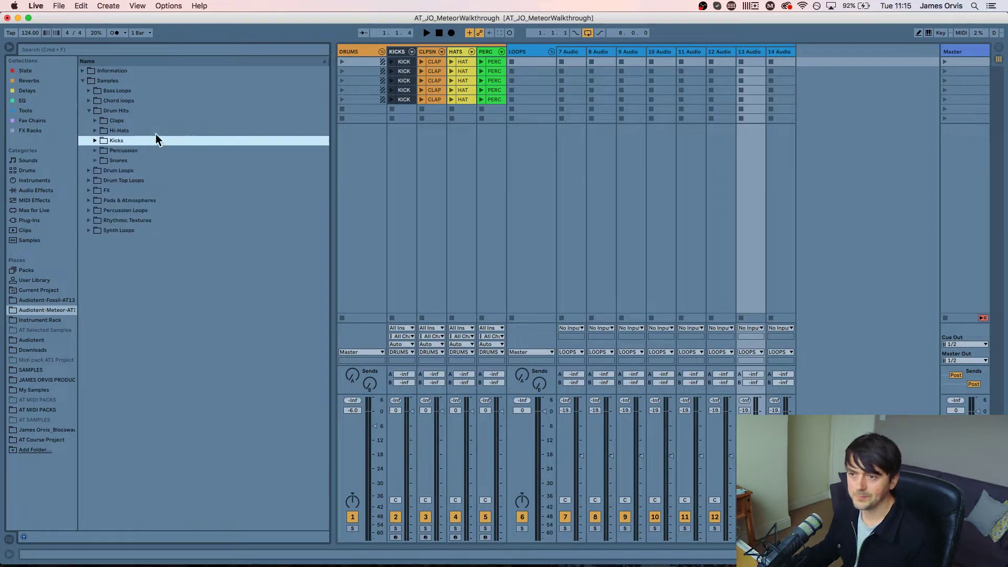
# View the files in the Percussion and Snares subfolders of Drum Hits, collapsing each one
pyautogui.click(178, 152)
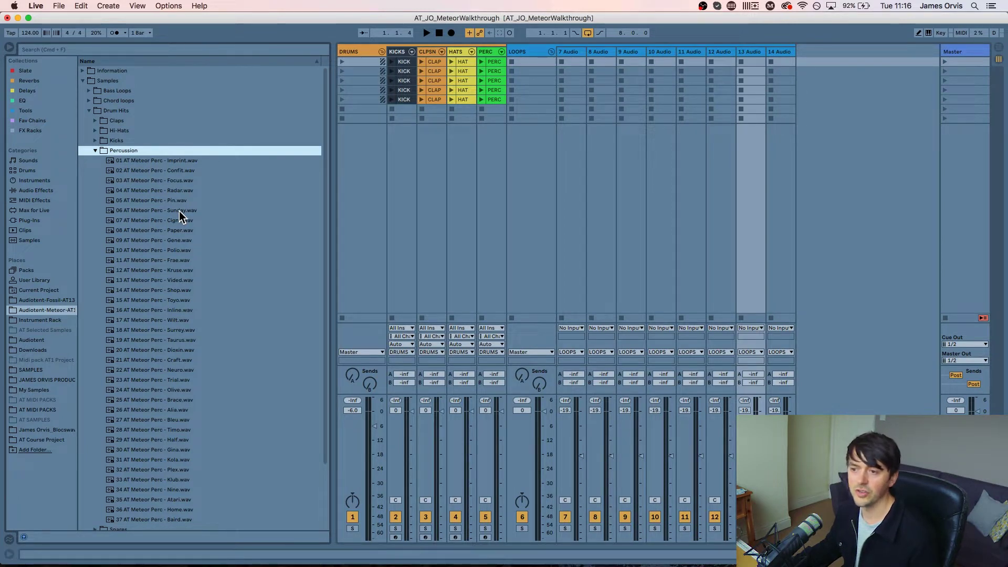
pyautogui.click(130, 153)
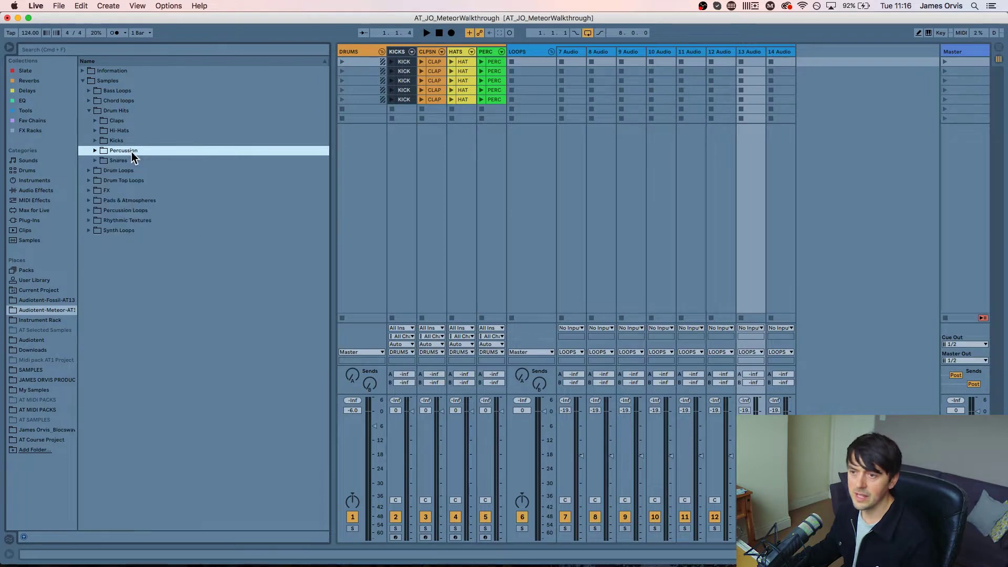
pyautogui.click(150, 161)
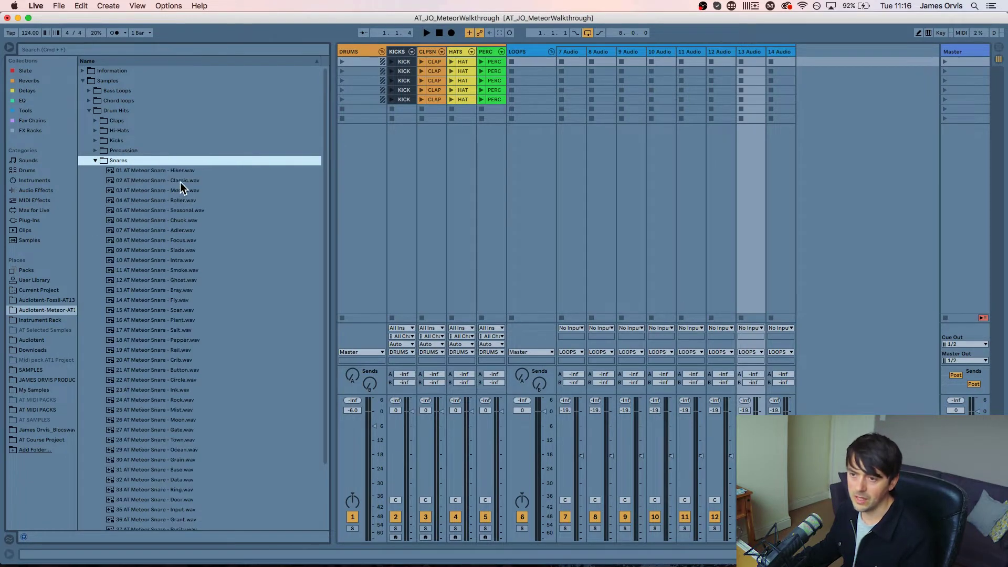
pyautogui.scroll(-3, 228, 225)
pyautogui.scroll(3, 231, 232)
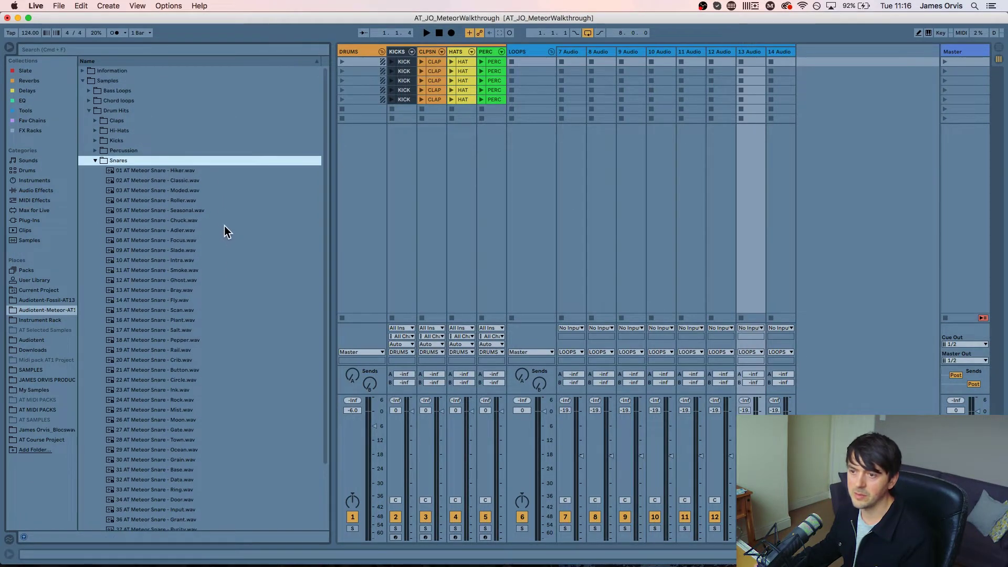
pyautogui.press('Left')
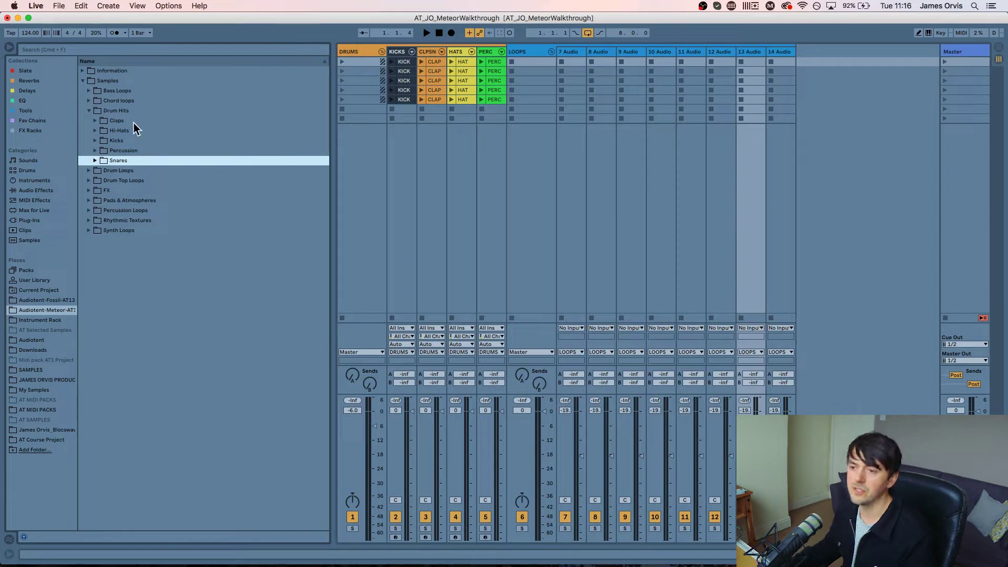
# Highlight the Kicks subfolder, return to its parent Drum Hits folder and collapse it
pyautogui.click(127, 111)
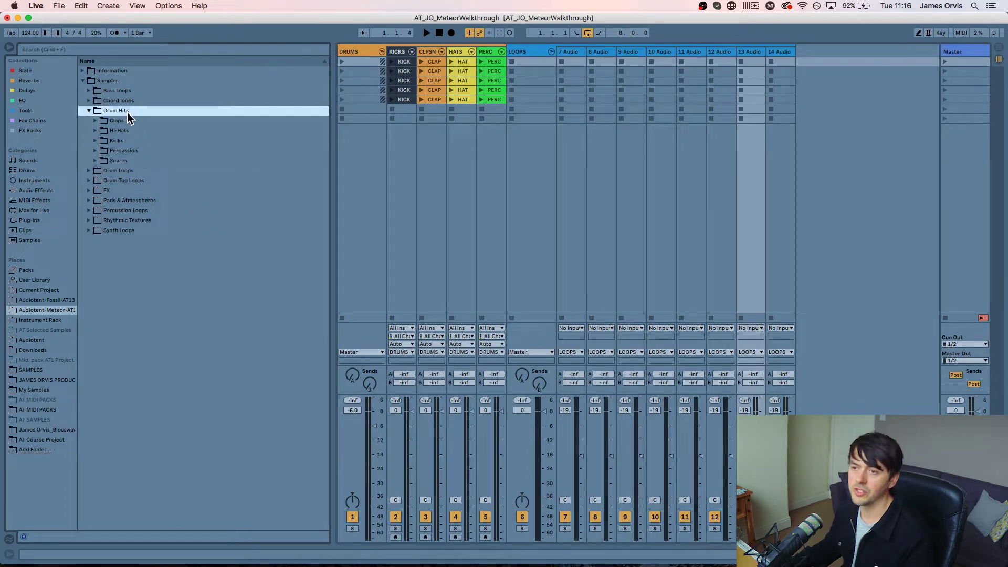
pyautogui.click(143, 141)
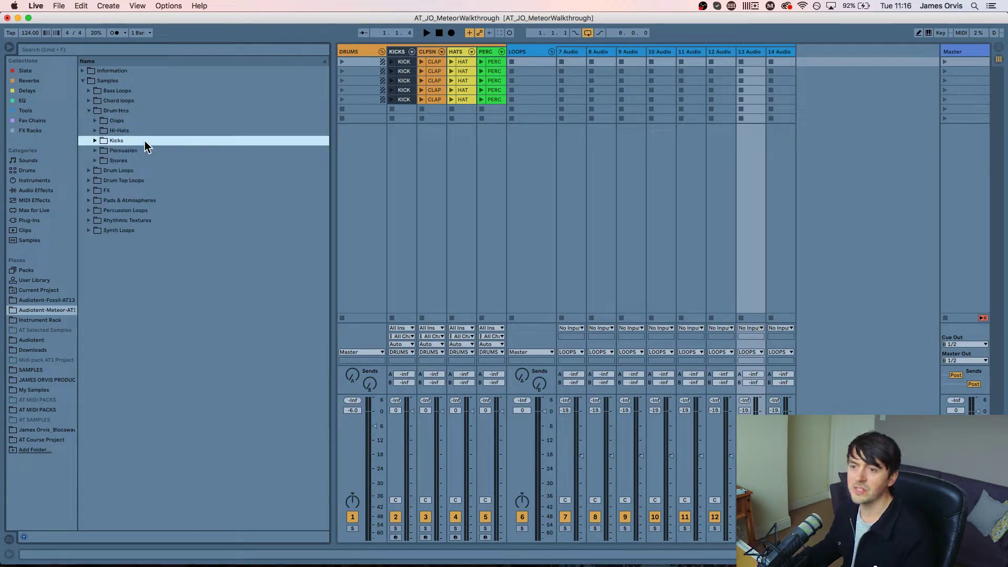
pyautogui.click(133, 115)
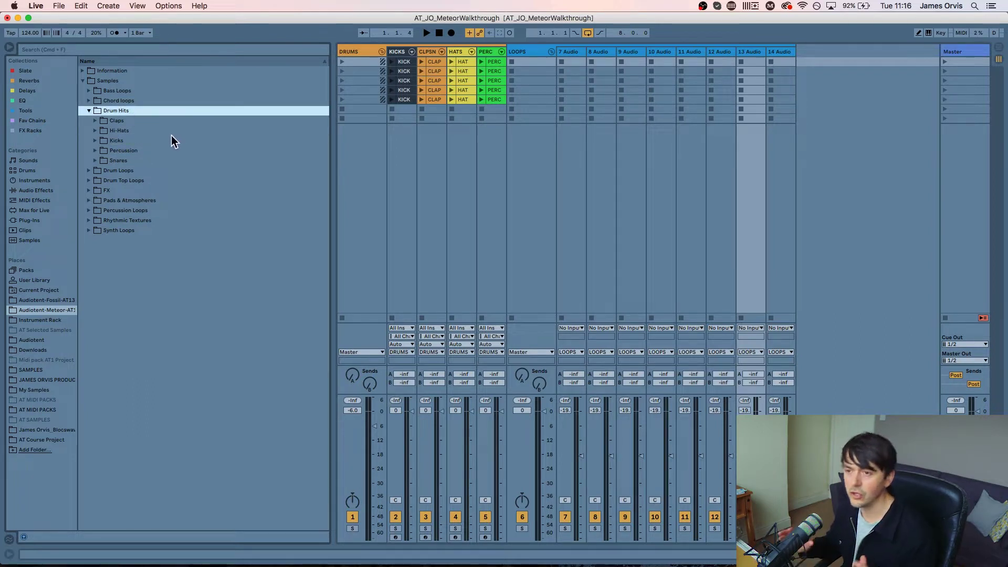
pyautogui.click(142, 109)
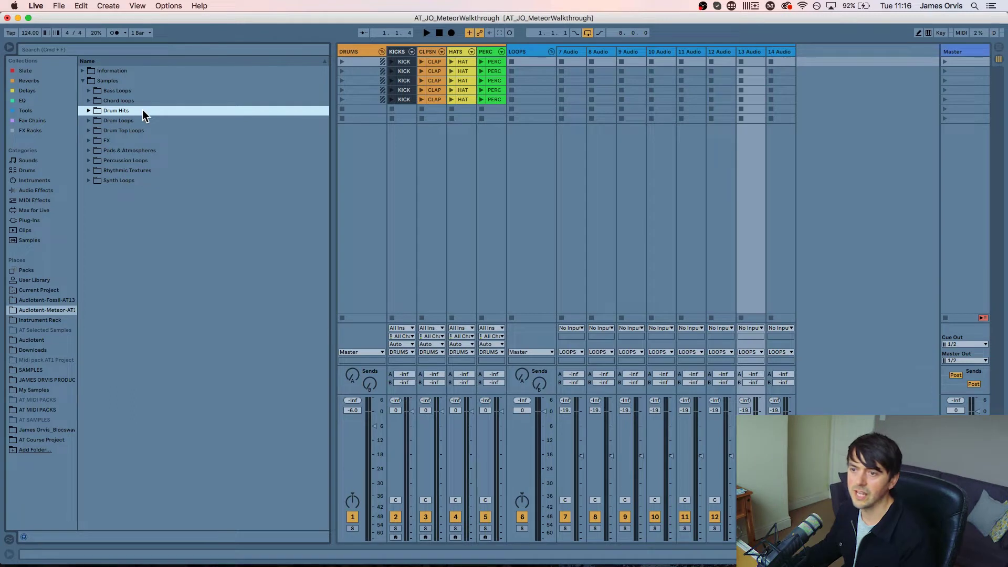
# Expand the Drum Top Loops folder to view its files, and collapse it
pyautogui.press('Down')
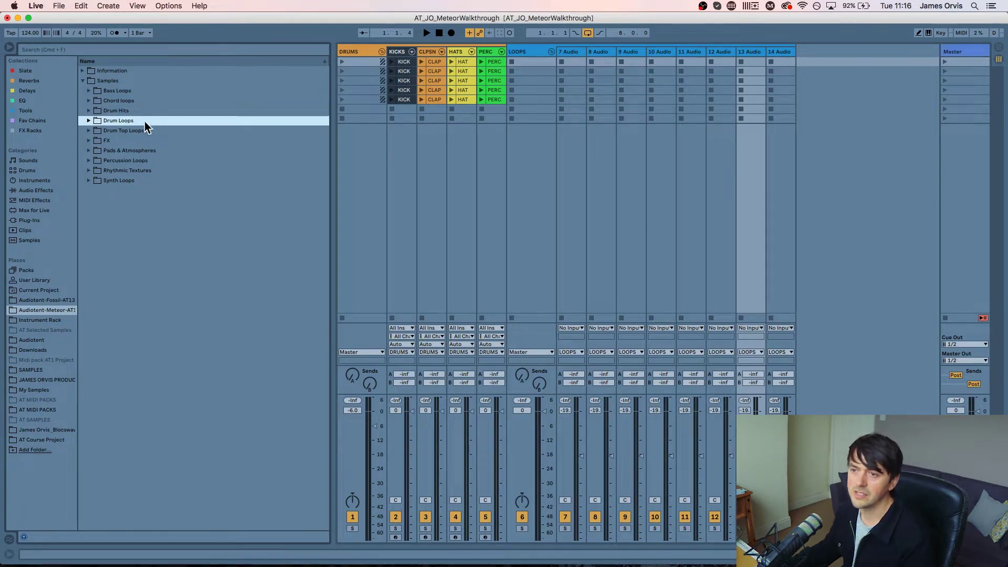
pyautogui.click(137, 133)
pyautogui.press('Right')
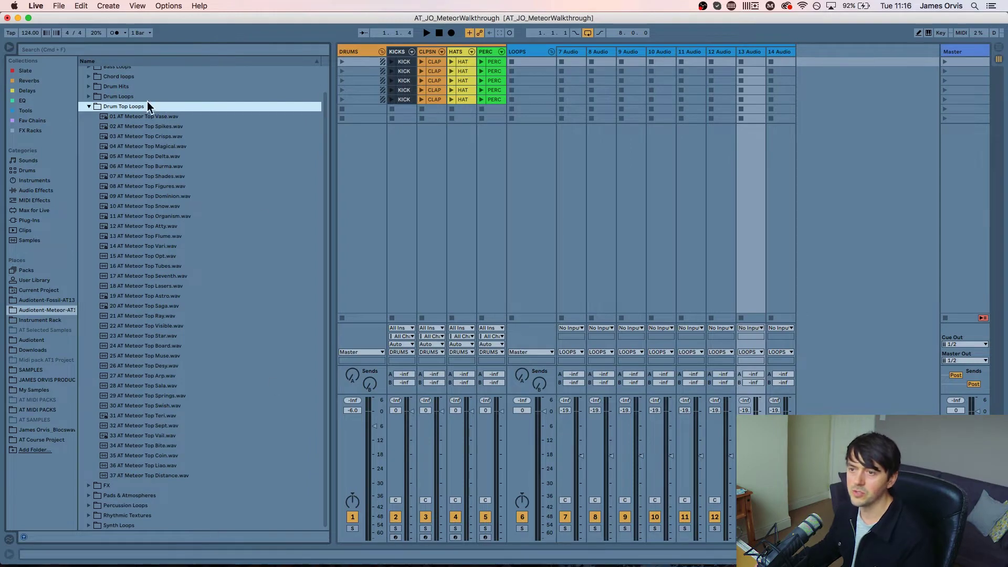
pyautogui.click(88, 106)
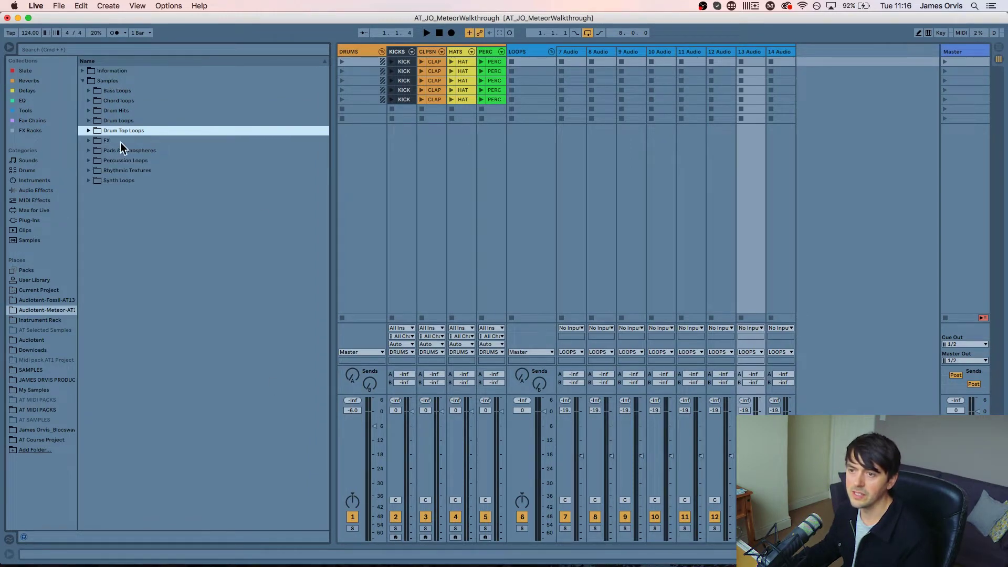
# View the files in the FX and Pads & Atmospheres folders, collapsing each one
pyautogui.click(88, 140)
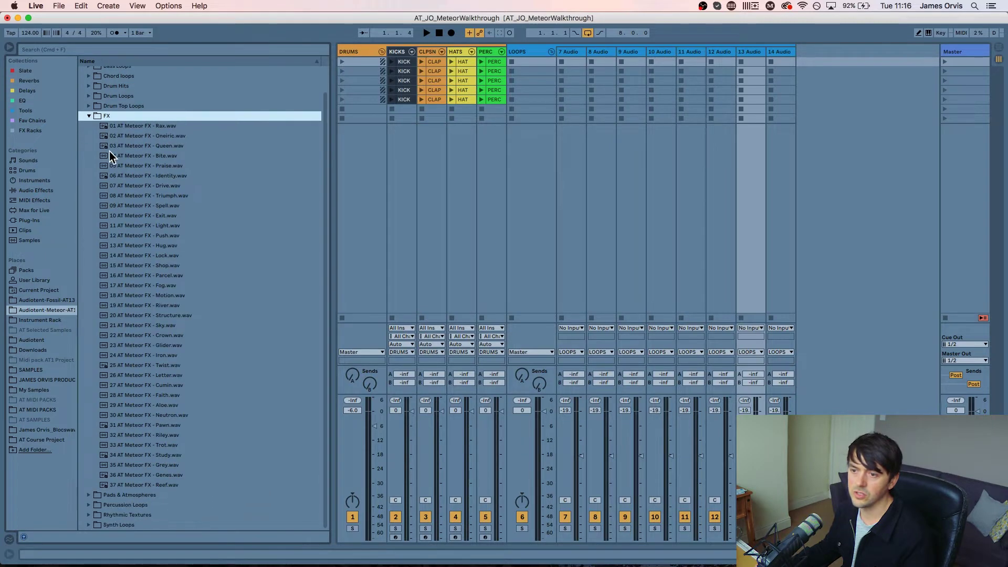
pyautogui.press('Left')
pyautogui.press('Down')
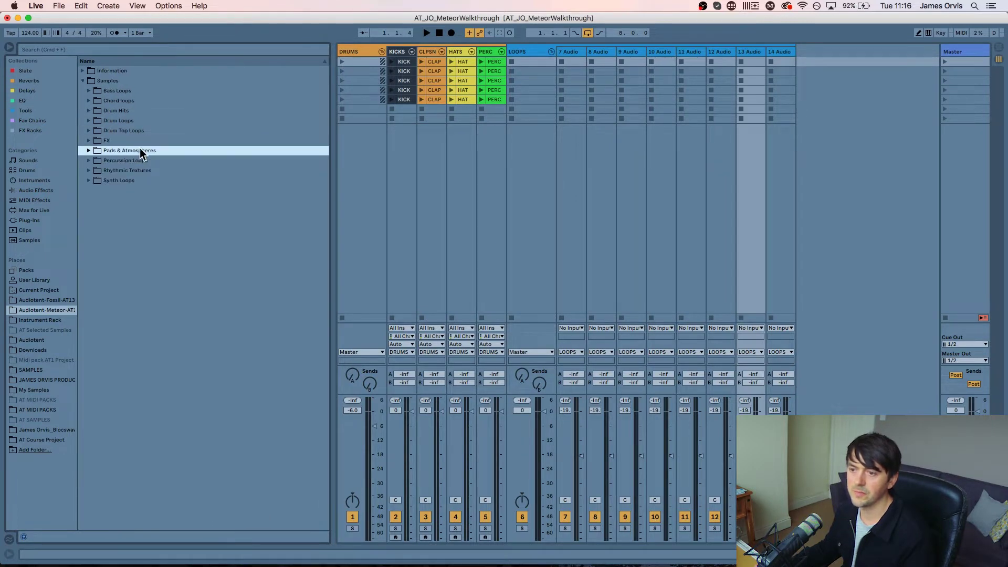
pyautogui.press('Right')
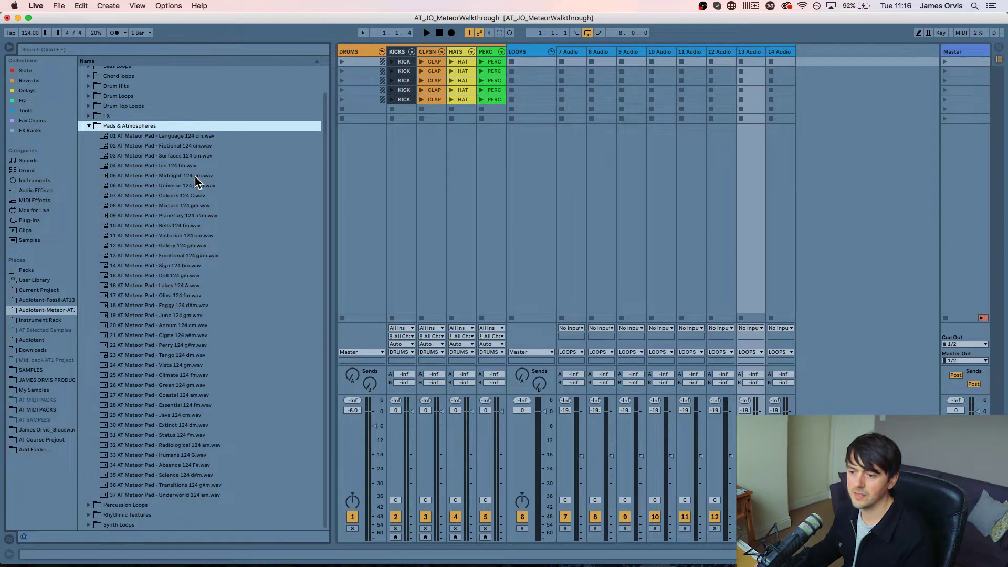
pyautogui.scroll(1, 194, 176)
pyautogui.press('Left')
# Expand the Percussion Loops folder, look through its loops and collapse it
pyautogui.press('Down')
pyautogui.press('Right')
pyautogui.scroll(-1, 191, 178)
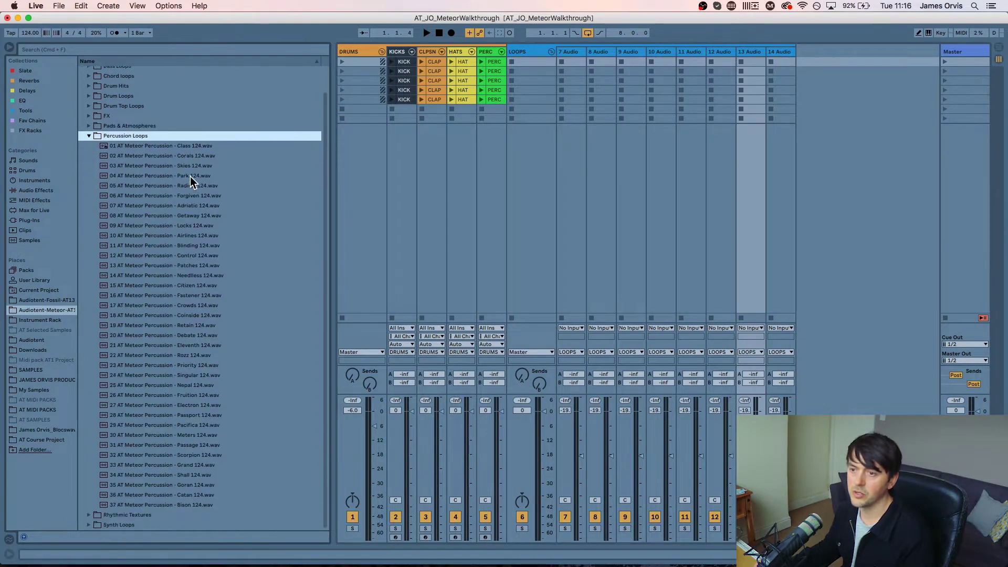
pyautogui.scroll(1, 193, 288)
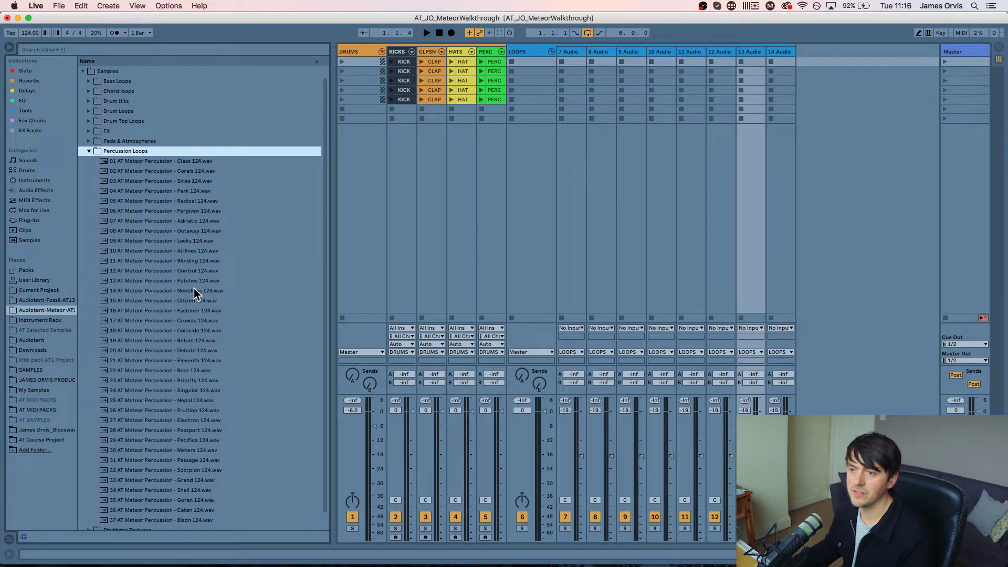
pyautogui.press('Left')
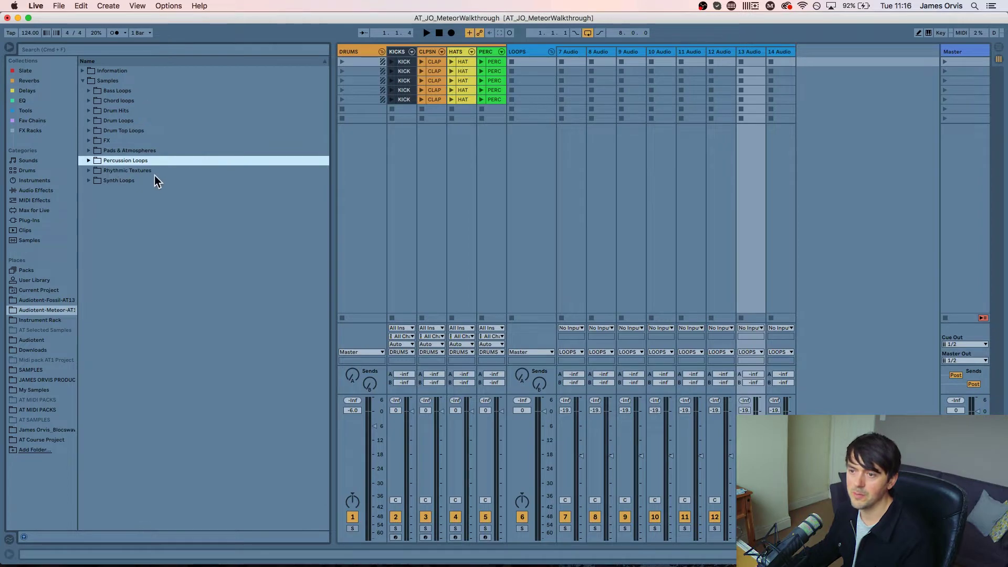
pyautogui.press('Right')
pyautogui.press('Left')
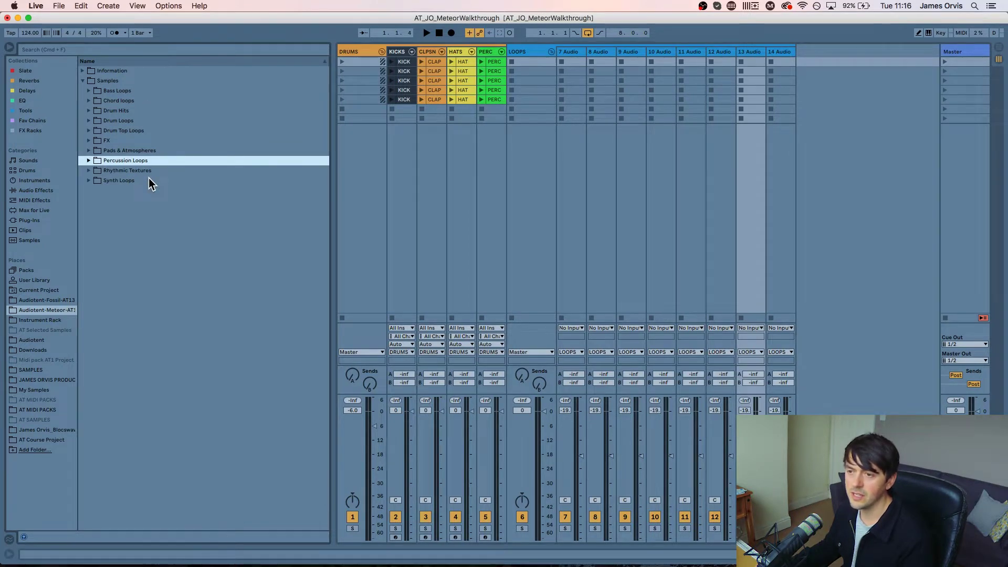
# View the files in the Rhythmic Textures and Synth Loops folders, collapsing each one
pyautogui.press('Down')
pyautogui.press('Right')
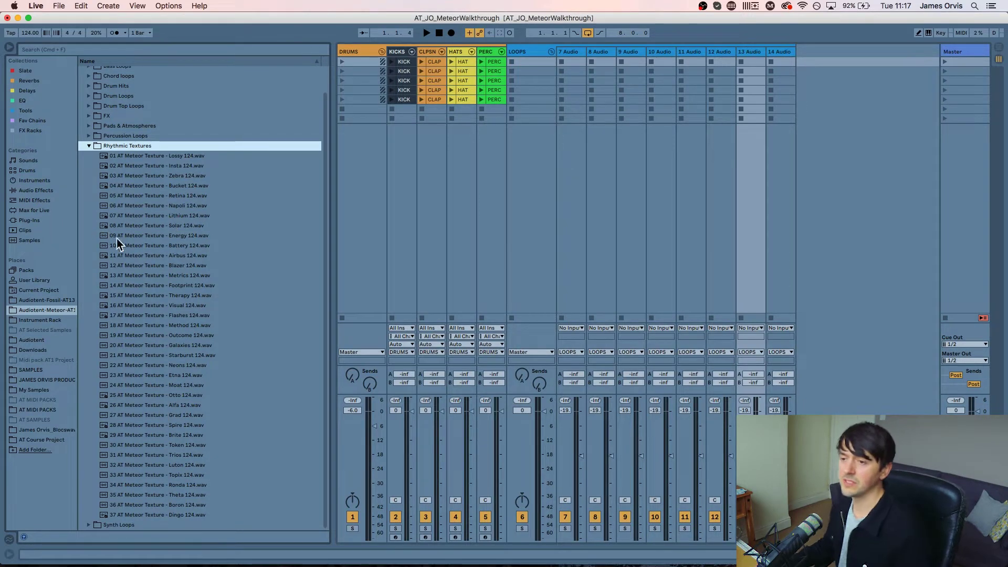
pyautogui.press('Left')
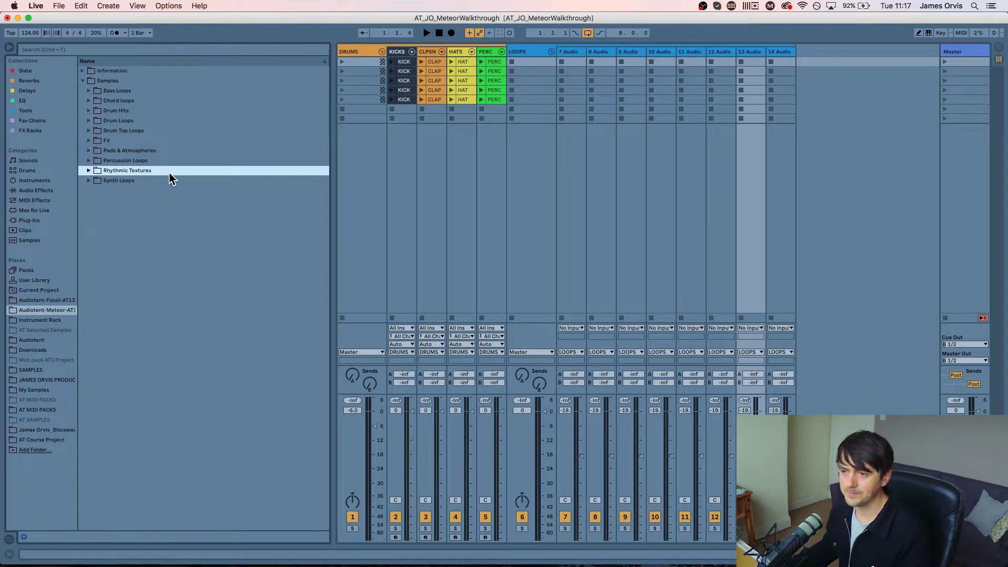
pyautogui.press('Down')
pyautogui.press('Right')
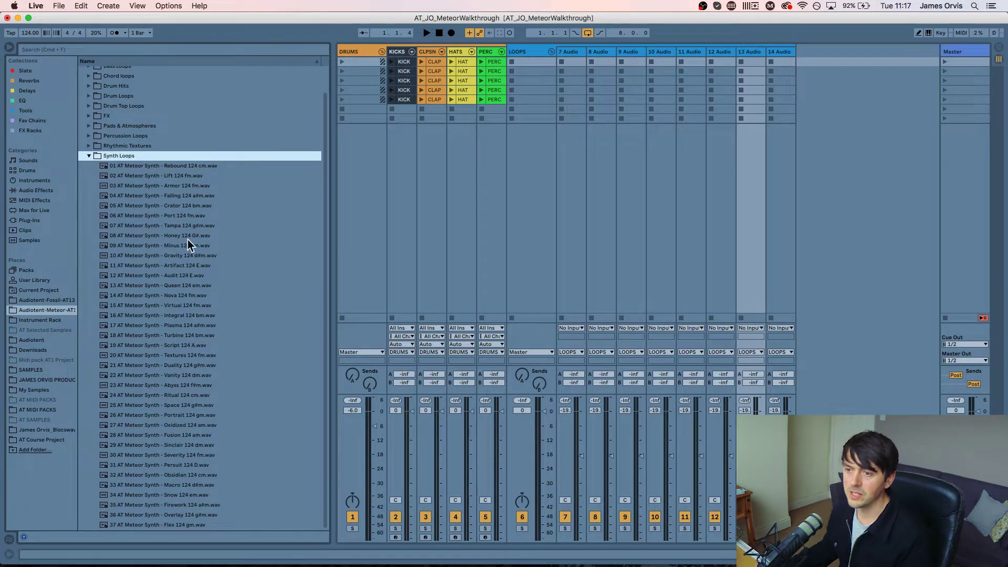
pyautogui.press('Left')
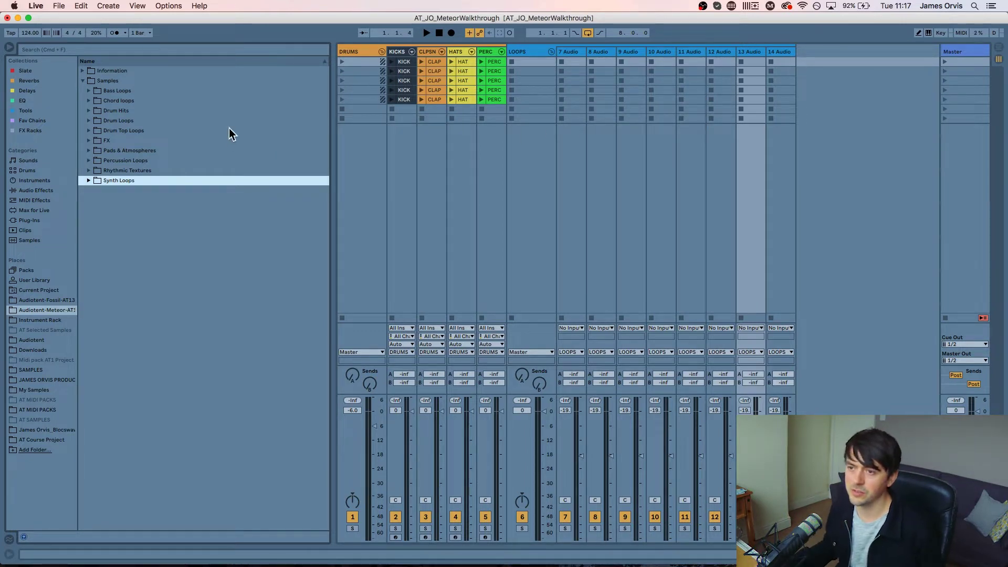
# Show the Drum Racks on the KICKS and CLPSN tracks in the device view, and hide the view again
pyautogui.click(412, 62)
pyautogui.press('super+alt+l')
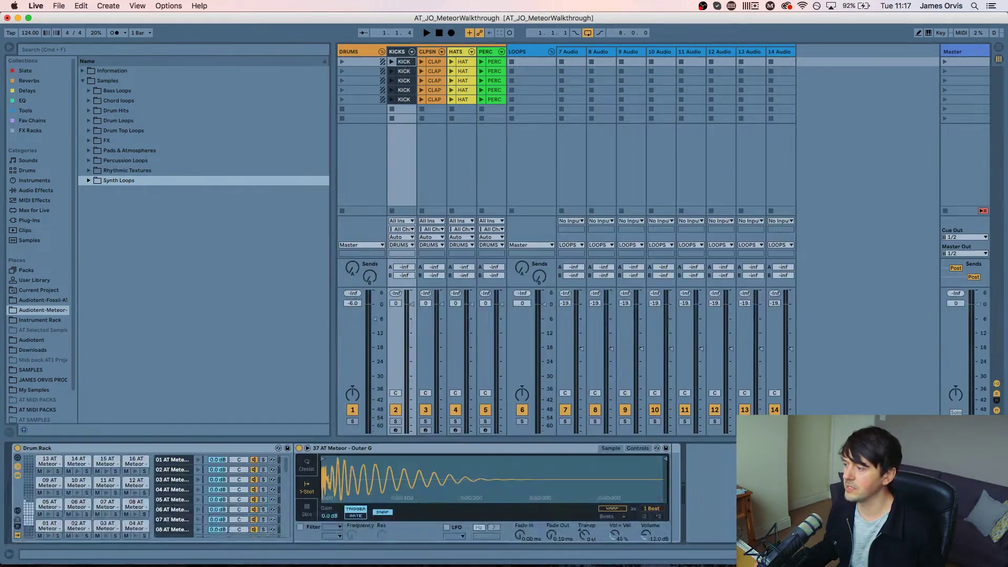
pyautogui.click(428, 63)
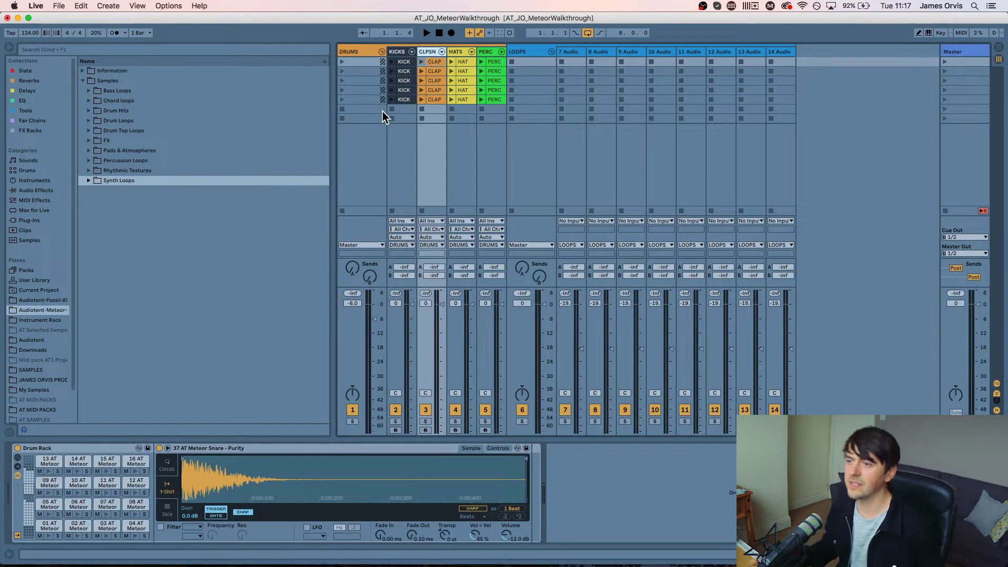
pyautogui.press('super+alt+l')
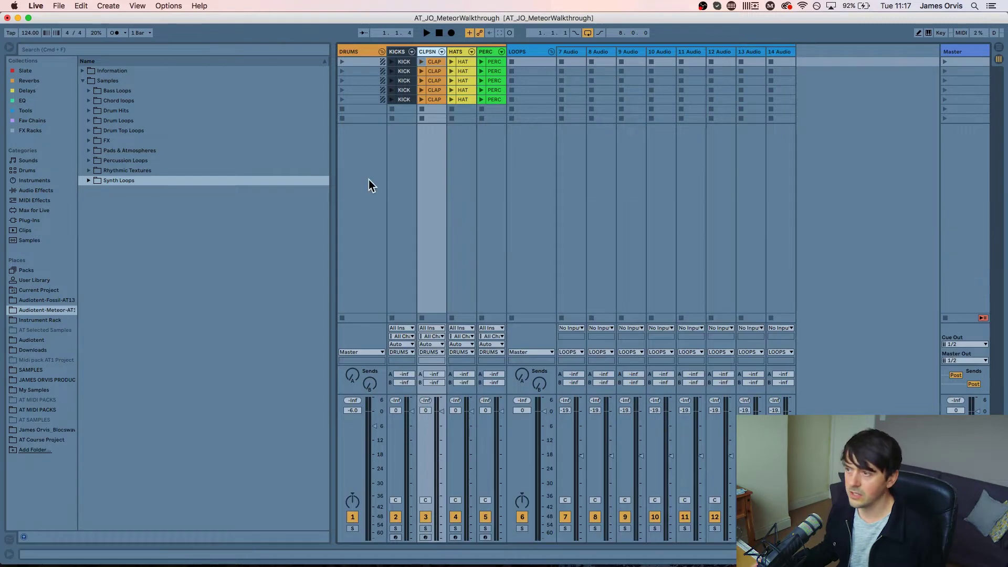
pyautogui.click(115, 122)
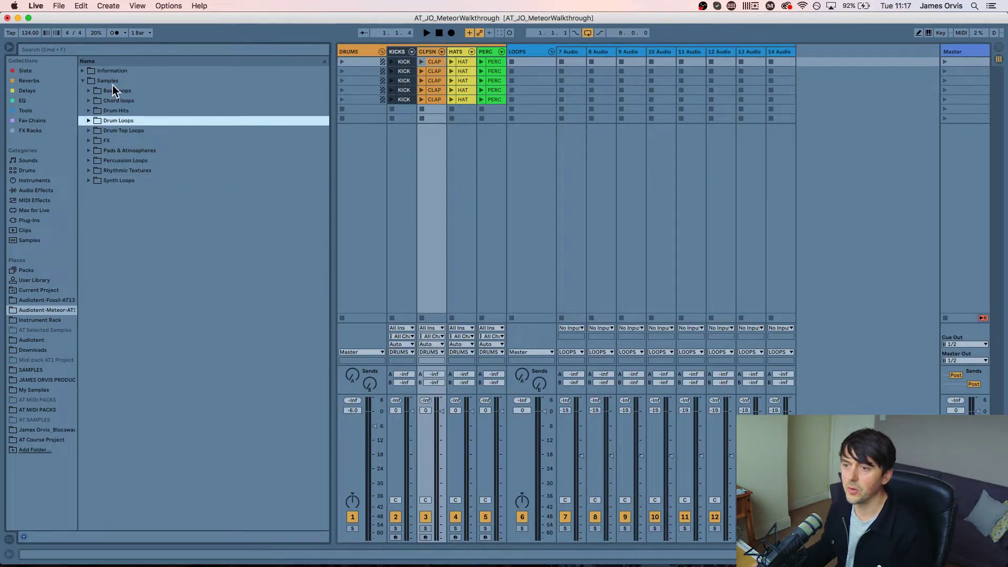
pyautogui.click(128, 159)
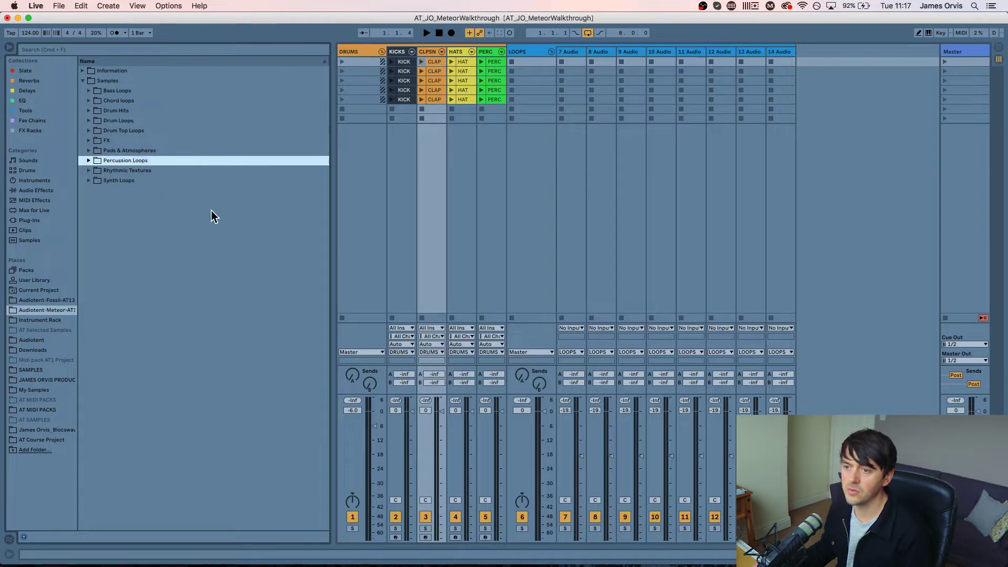
pyautogui.click(137, 180)
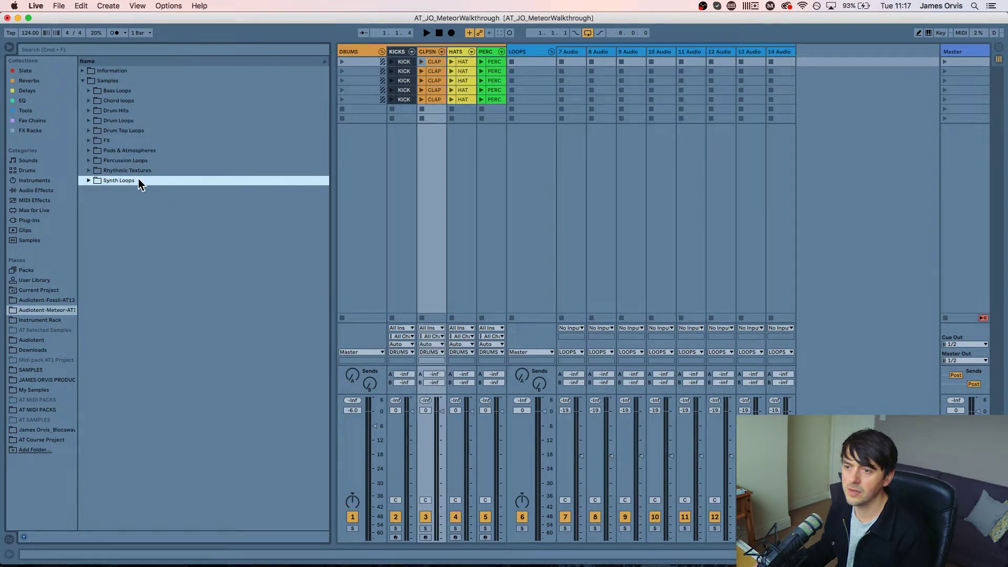
# Preview the Zone and Crossing loops in Bass Loops, and launch 08 AT Meteor Bass - Crossing 124 D from the first slot of track 7
pyautogui.click(139, 171)
pyautogui.click(124, 112)
pyautogui.click(125, 92)
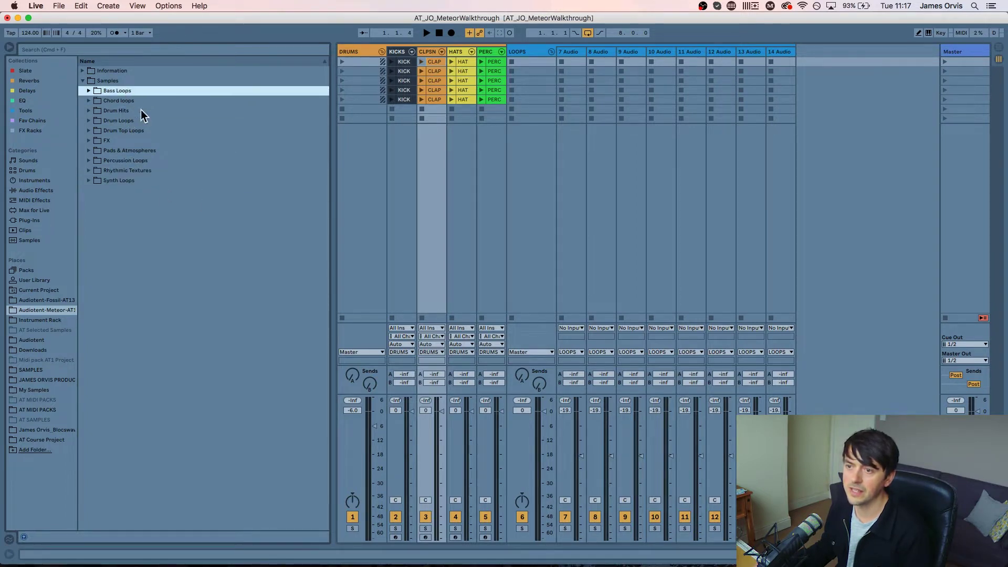
pyautogui.press('Right')
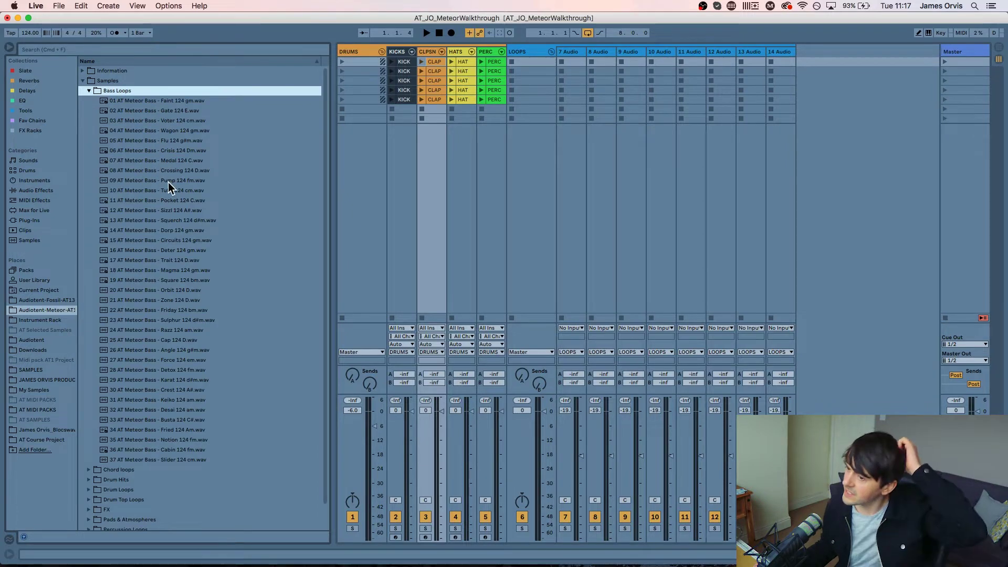
pyautogui.click(178, 300)
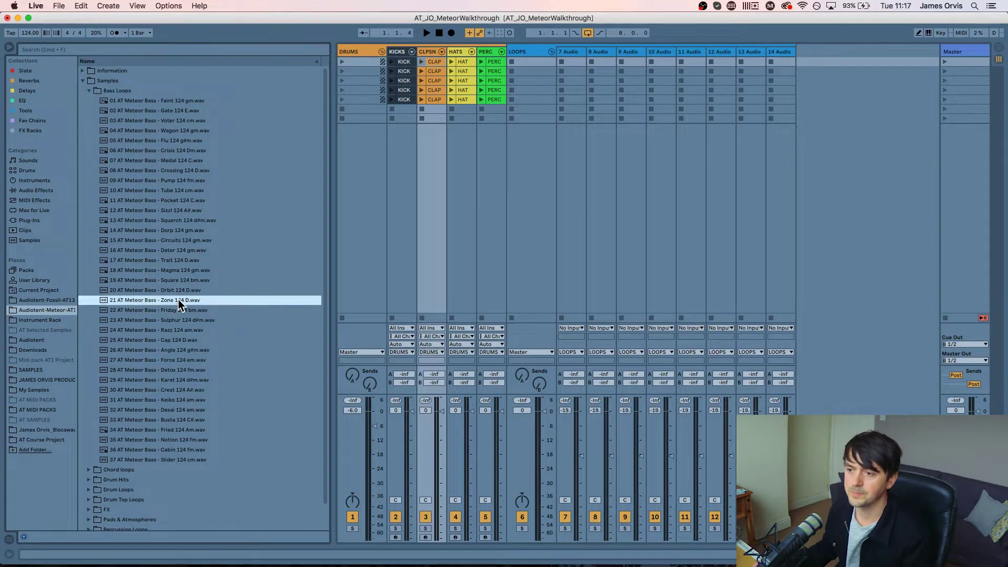
pyautogui.click(176, 170)
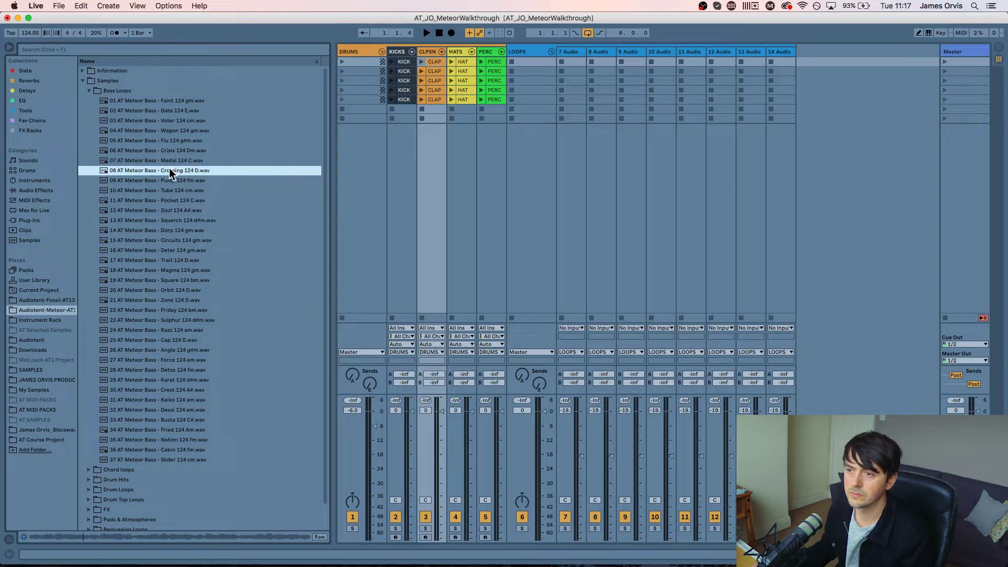
pyautogui.moveTo(165, 169); pyautogui.dragTo(580, 62)
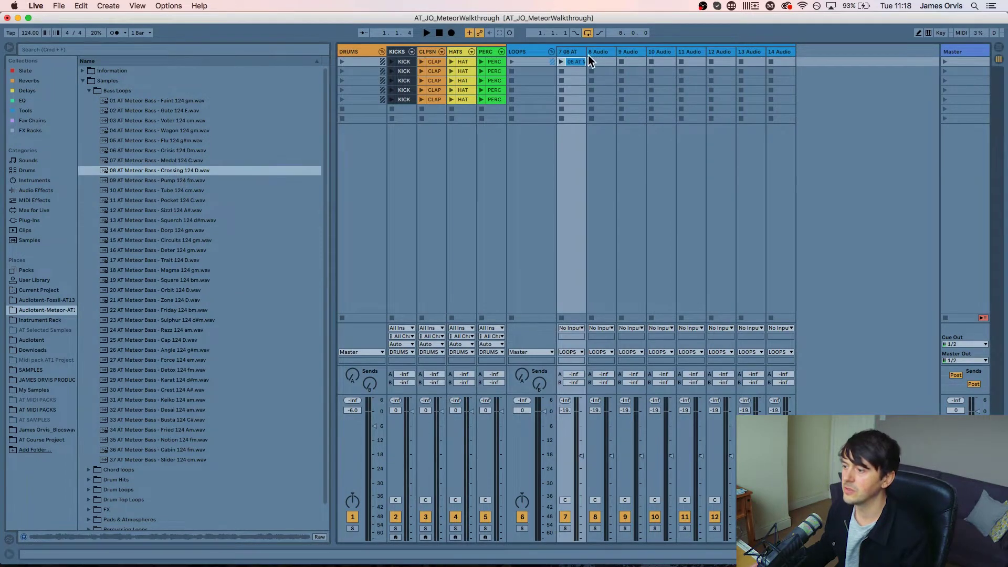
pyautogui.click(561, 62)
# Collapse Bass Loops, expand Drum Loops, preview the Vortex Full loop, stop playback and look through the list of drum loops
pyautogui.click(138, 95)
pyautogui.press('Left')
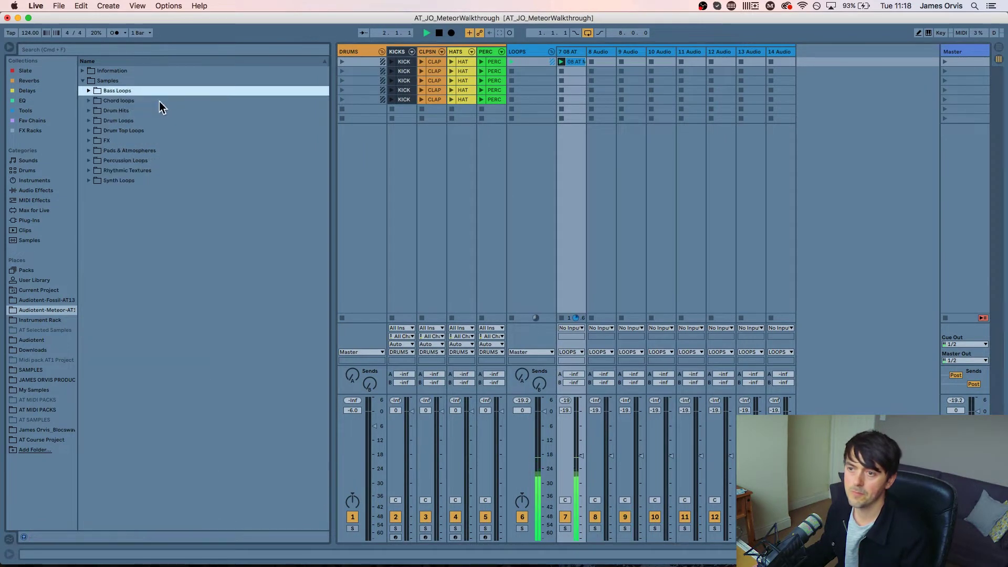
pyautogui.click(137, 110)
pyautogui.click(158, 124)
pyautogui.press('Right')
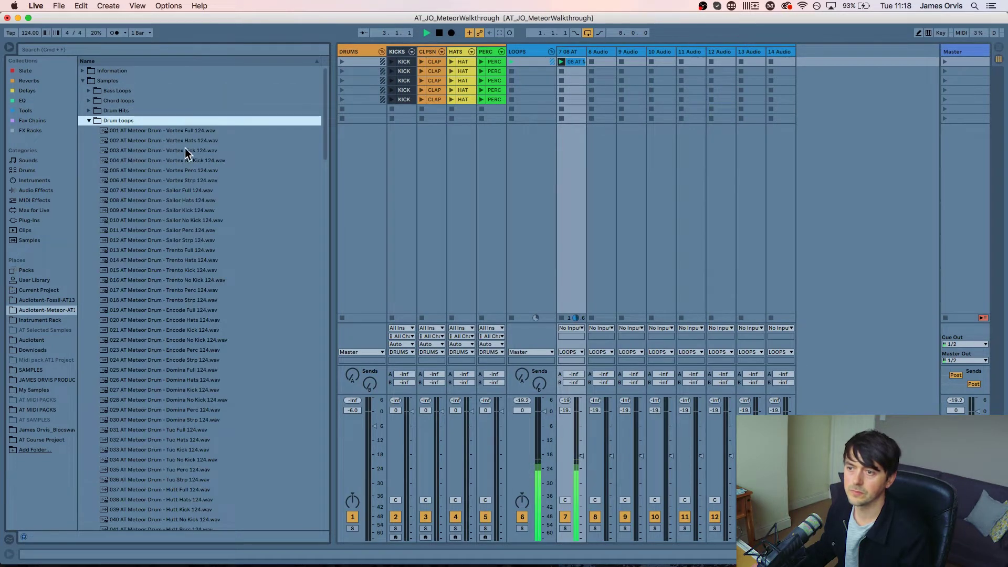
pyautogui.click(196, 133)
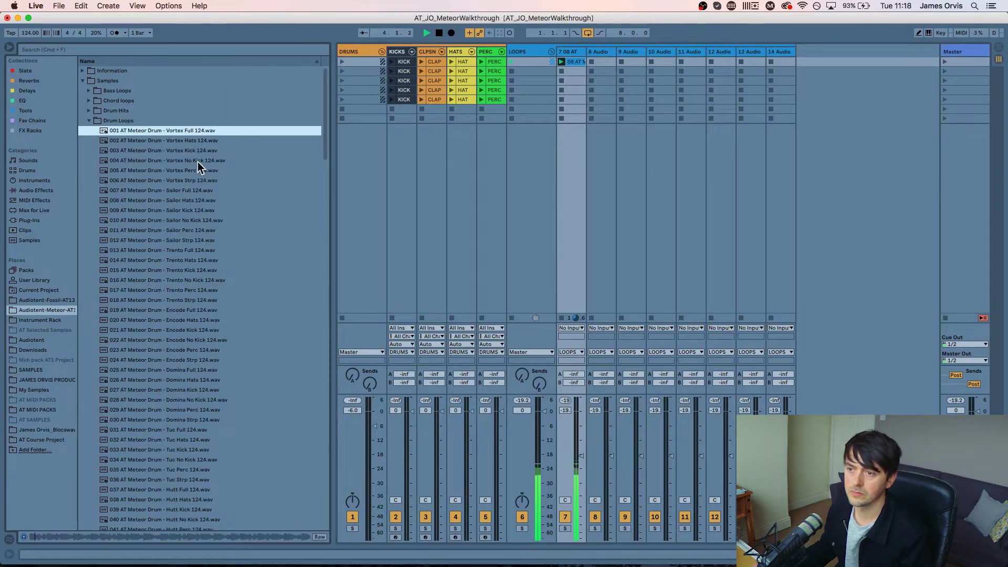
pyautogui.press('space')
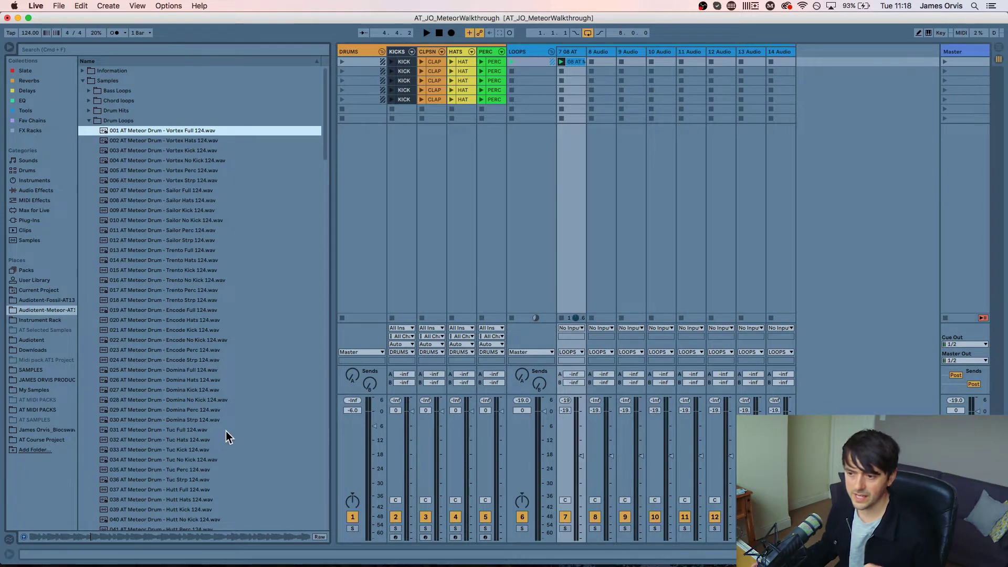
pyautogui.scroll(-4, 223, 425)
pyautogui.scroll(4, 218, 410)
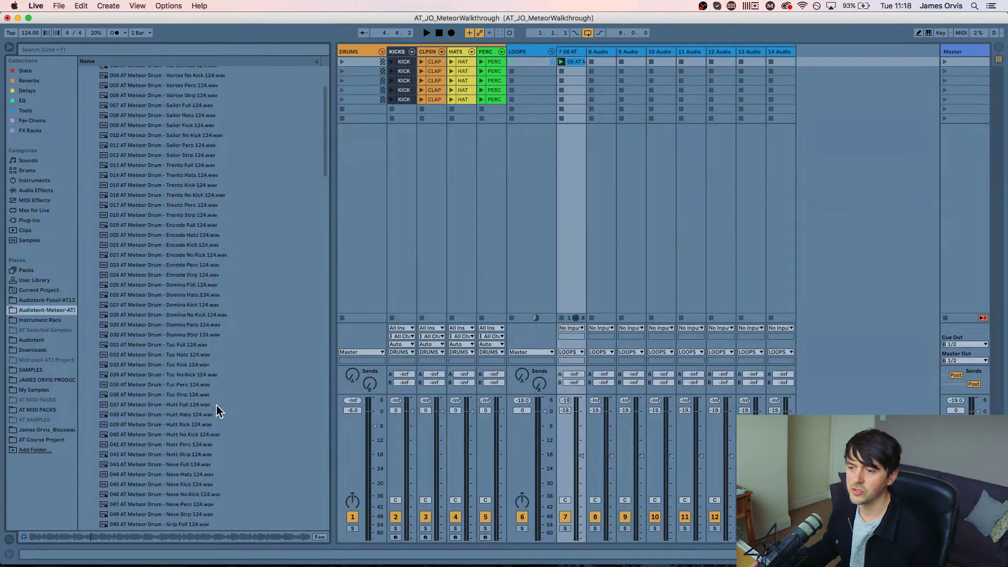
pyautogui.scroll(1, 214, 404)
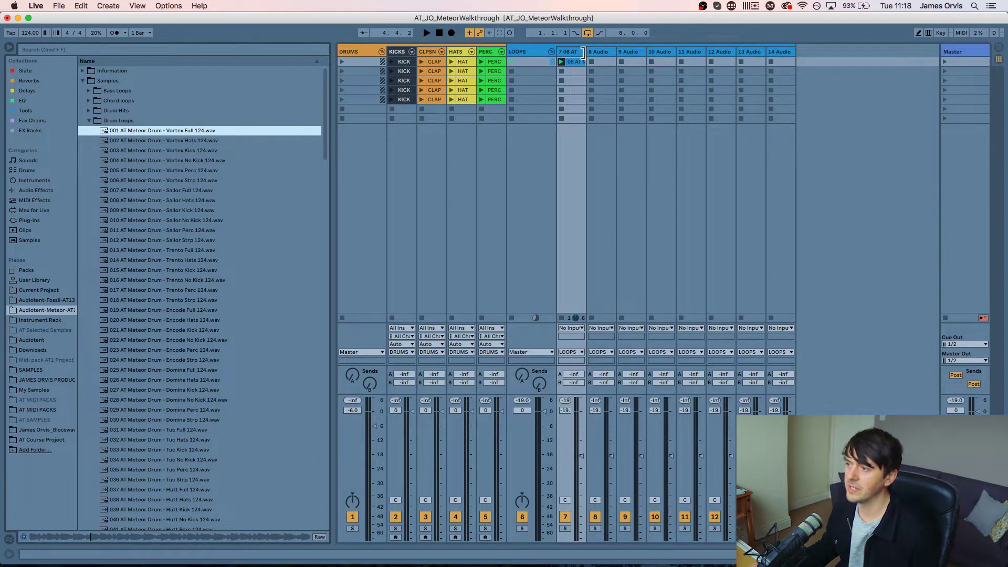
# Widen track 7, collapse the Drum Loops folder and expand the Drum Hits folder
pyautogui.moveTo(586, 52)
pyautogui.mouseDown()
pyautogui.moveTo(727, 51)
pyautogui.moveTo(605, 51)
pyautogui.mouseUp()
pyautogui.doubleClick(125, 121)
pyautogui.doubleClick(131, 109)
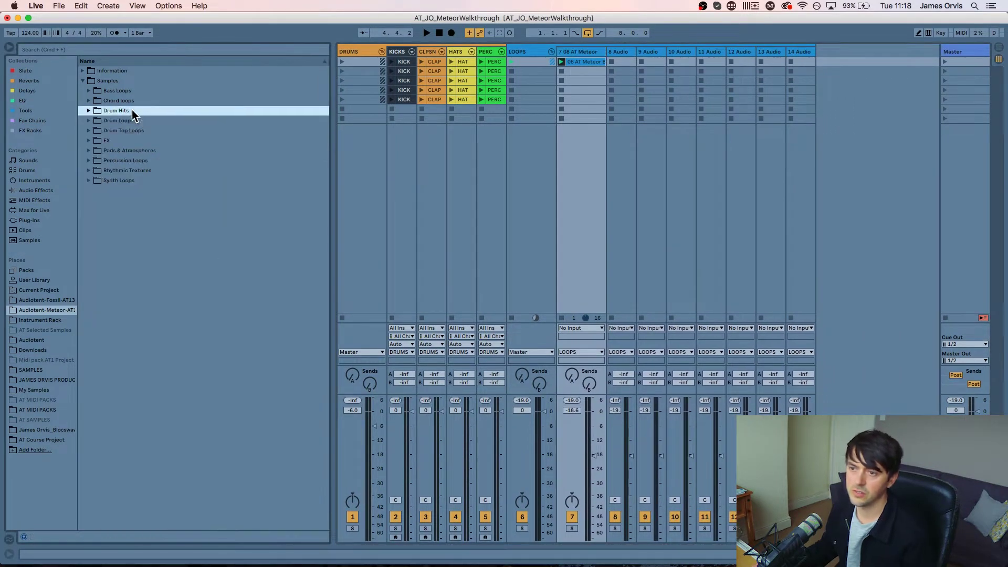
# Launch the first KICK clip and add kick notes on every beat in its 16 AT Meteor - Stable A row
pyautogui.click(395, 51)
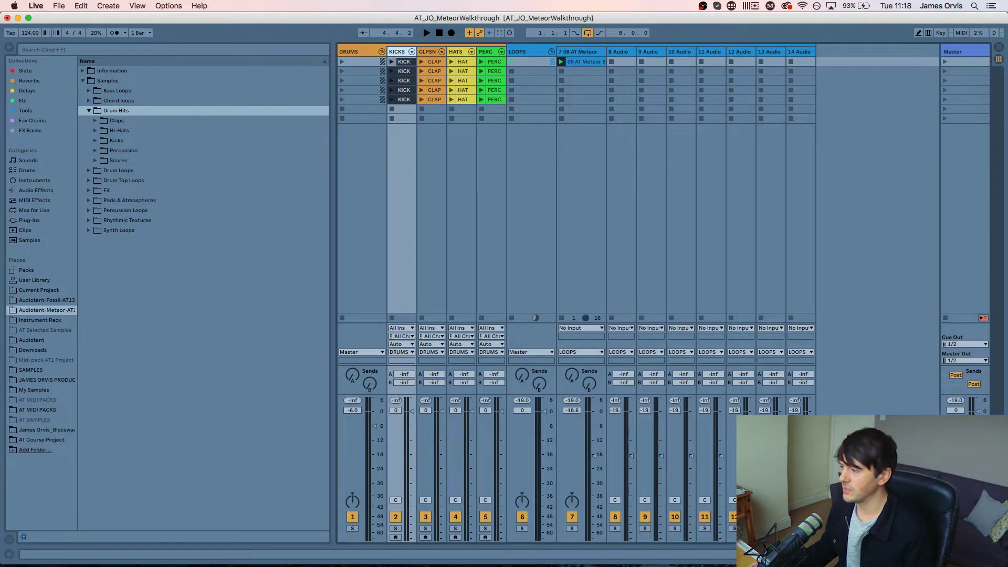
pyautogui.doubleClick(394, 51)
pyautogui.click(391, 62)
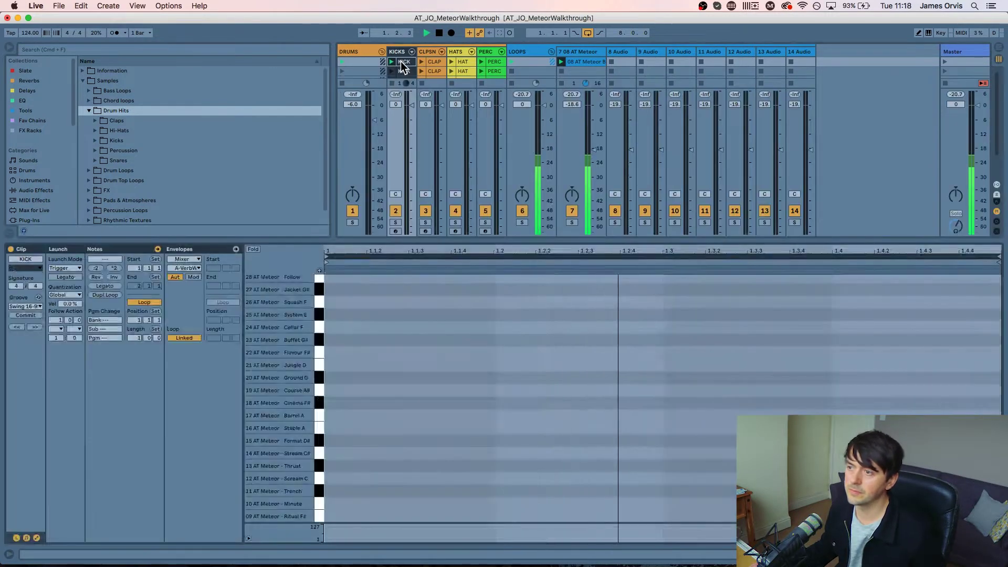
pyautogui.click(397, 62)
pyautogui.doubleClick(336, 427)
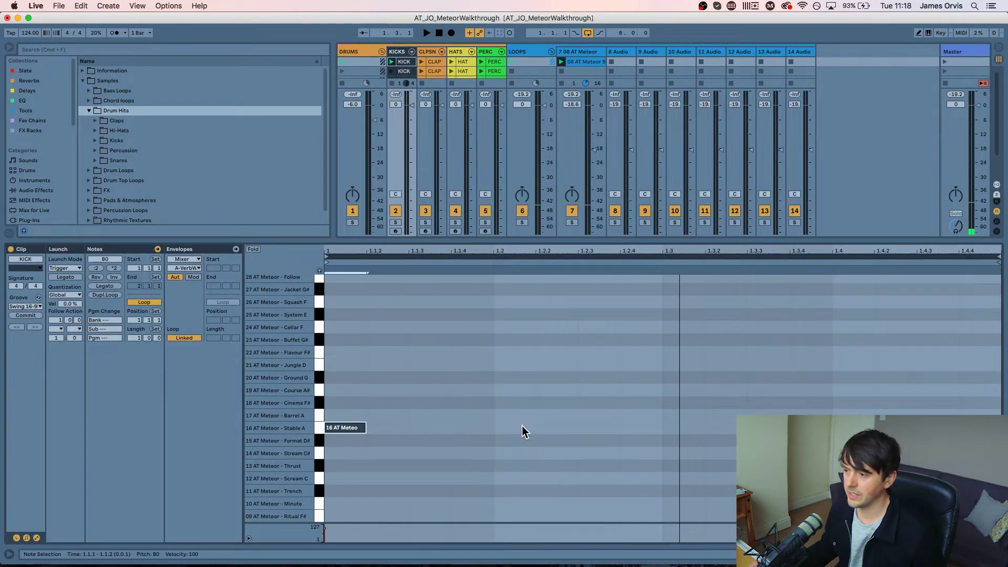
pyautogui.doubleClick(522, 428)
pyautogui.doubleClick(701, 427)
# Select all the kick notes and audition other samples by moving them down to 01 Message B and back up to 16 Stable A
pyautogui.moveTo(888, 397); pyautogui.dragTo(347, 447)
pyautogui.press('Down')
pyautogui.press('Down')
pyautogui.press('Down')
pyautogui.press('Down')
pyautogui.press('Down')
pyautogui.press('Down')
pyautogui.press('Down')
pyautogui.press('Down')
pyautogui.press('Down')
pyautogui.press('Down')
pyautogui.press('Down')
pyautogui.press('Down')
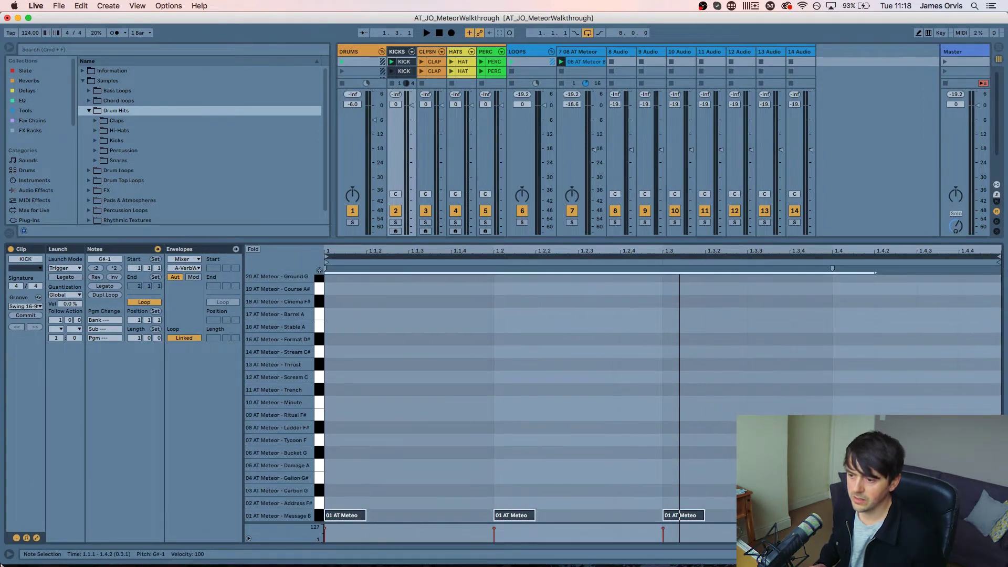
pyautogui.press('Down')
pyautogui.press('Up')
pyautogui.press('Up')
pyautogui.press('Up')
pyautogui.press('Up')
pyautogui.press('Up')
pyautogui.press('Up')
pyautogui.press('Up')
pyautogui.press('Up')
pyautogui.press('Up')
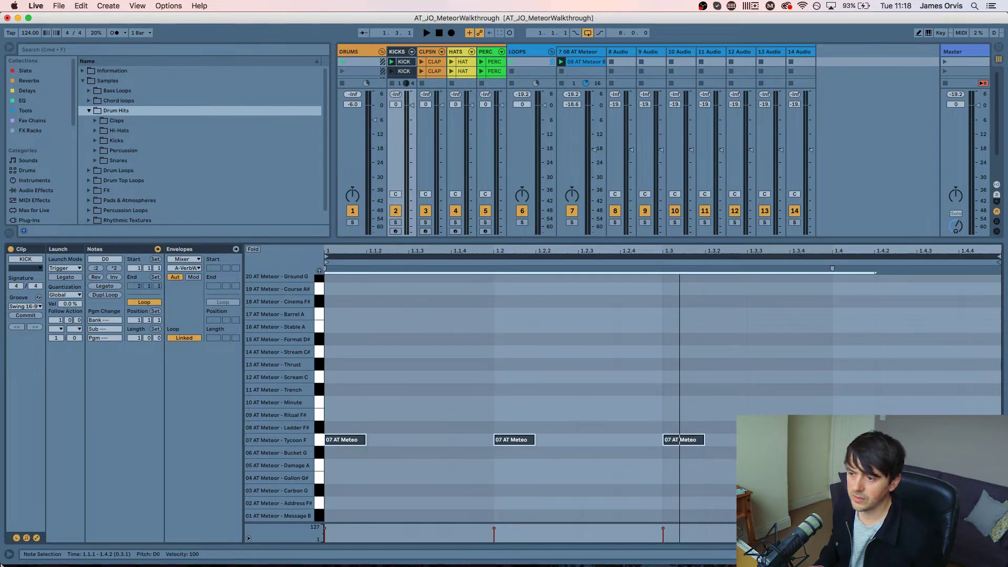
pyautogui.press('Up')
pyautogui.press('Up')
pyautogui.press('Up')
pyautogui.press('Up')
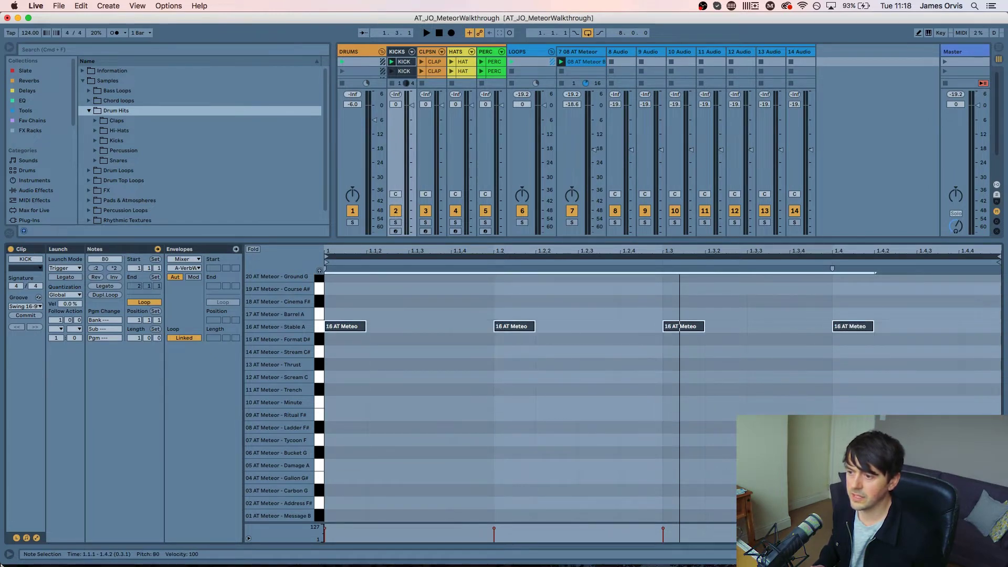
# Play the clips, audition 17 Barrel A for the kick notes, return them to 16 Stable A, and show the Drum Rack
pyautogui.press('space')
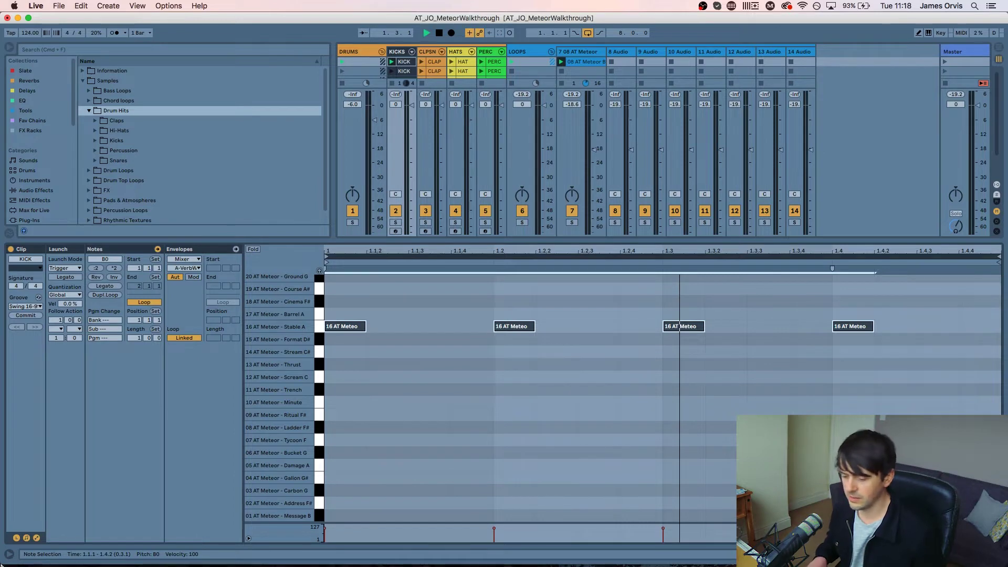
pyautogui.press('Up')
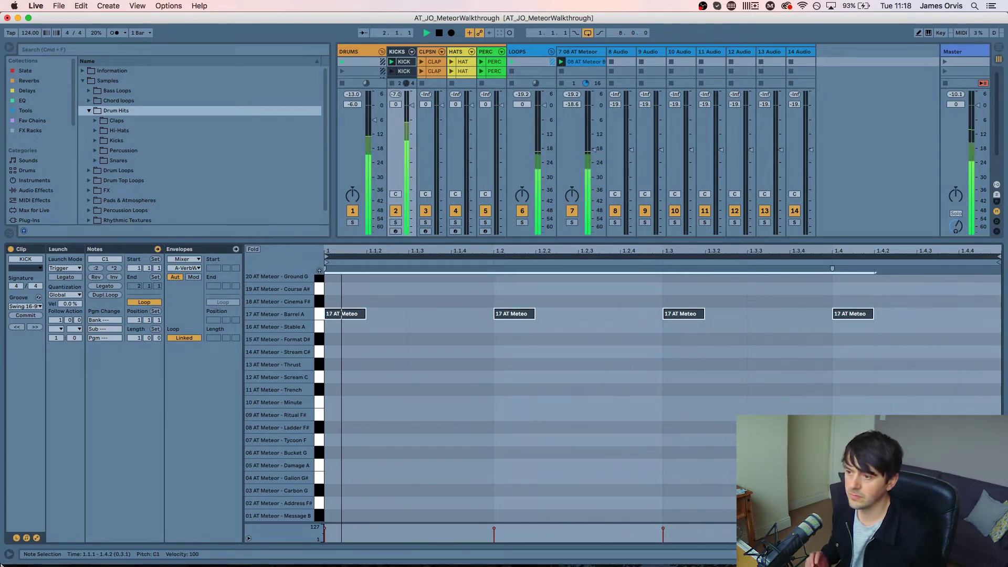
pyautogui.press('Down')
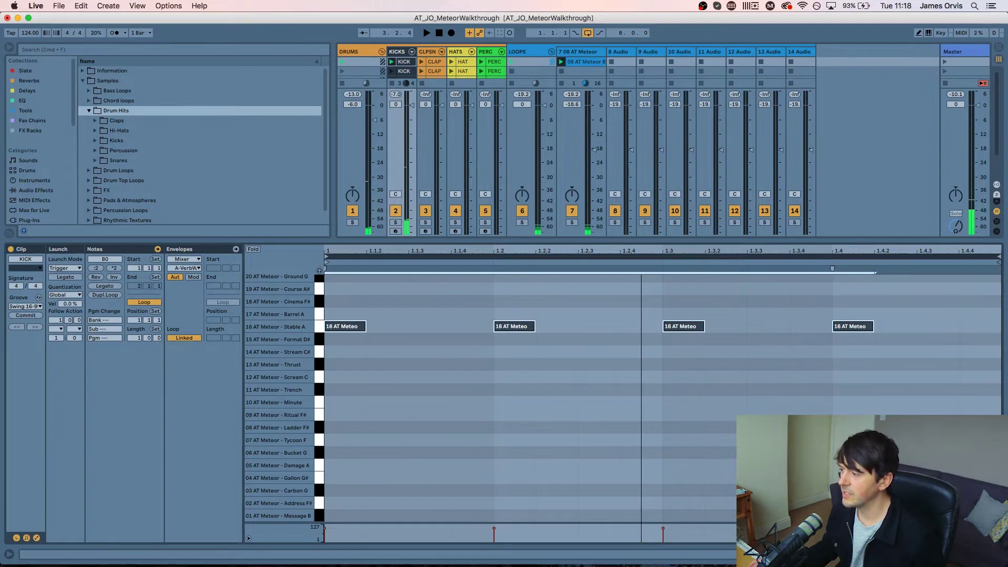
pyautogui.hotkey('shift', 'Tab')
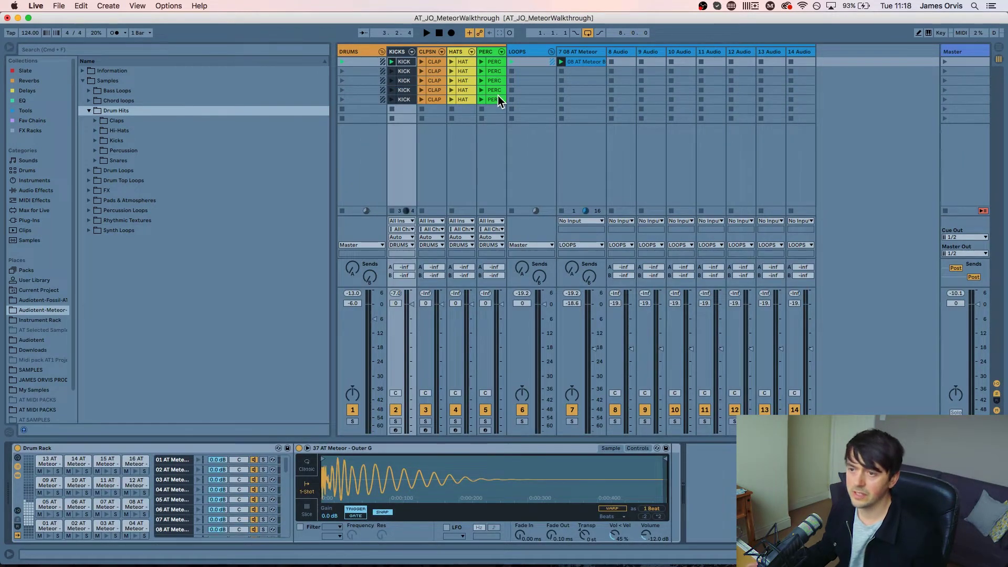
# Collapse the Drum Hits folder and expand the Drum Loops folder
pyautogui.click(148, 142)
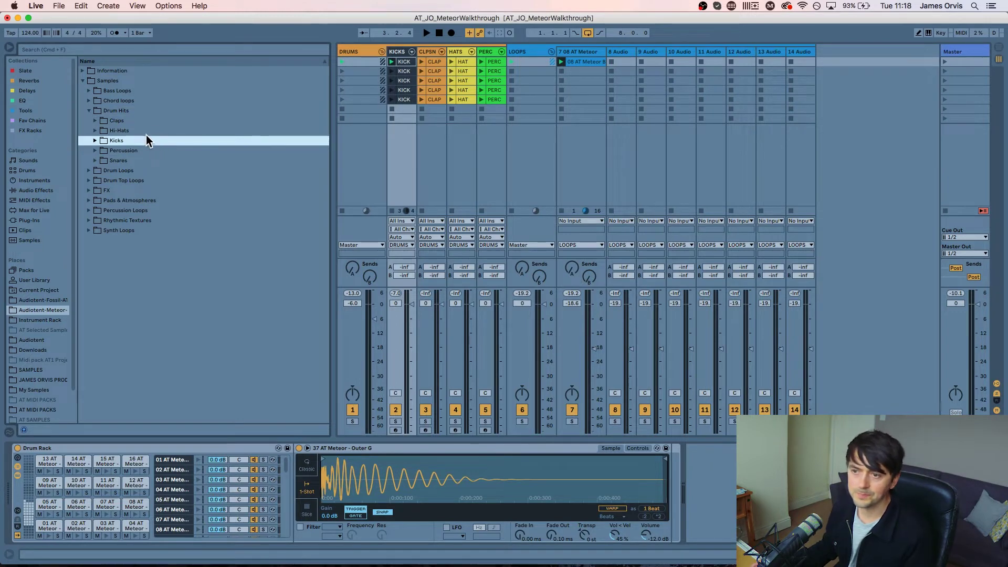
pyautogui.press('Up')
pyautogui.press('Left')
pyautogui.press('Left')
pyautogui.press('Up')
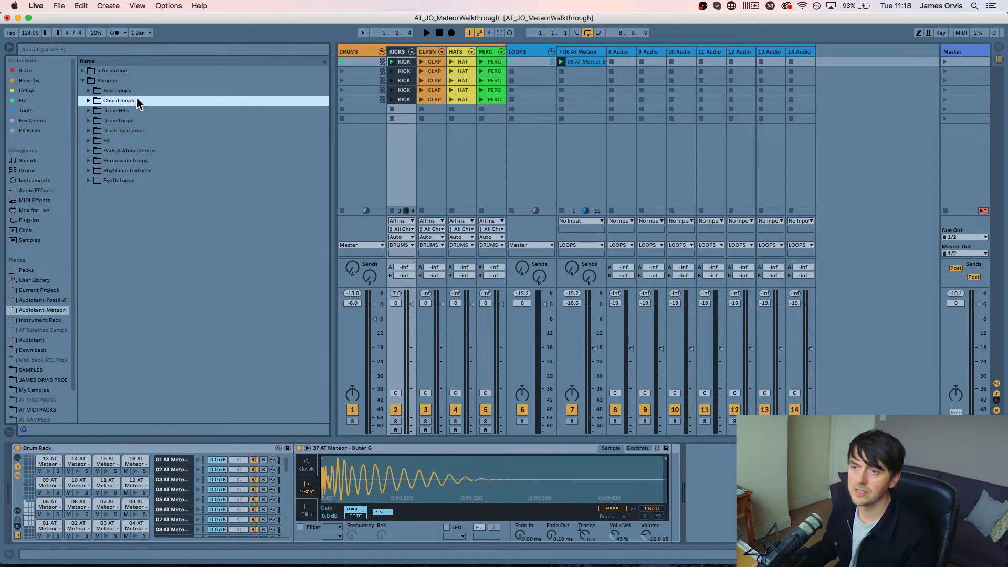
pyautogui.press('Down')
pyautogui.press('Down')
pyautogui.press('Right')
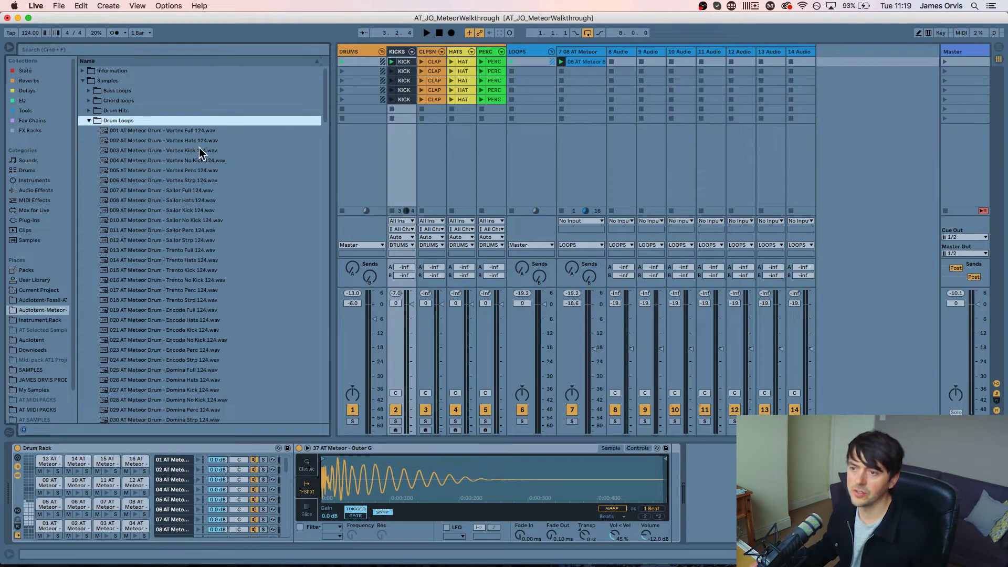
# Preview the Vortex, Sailor, Trento and Encode kick loops in the Drum Loops folder
pyautogui.click(199, 151)
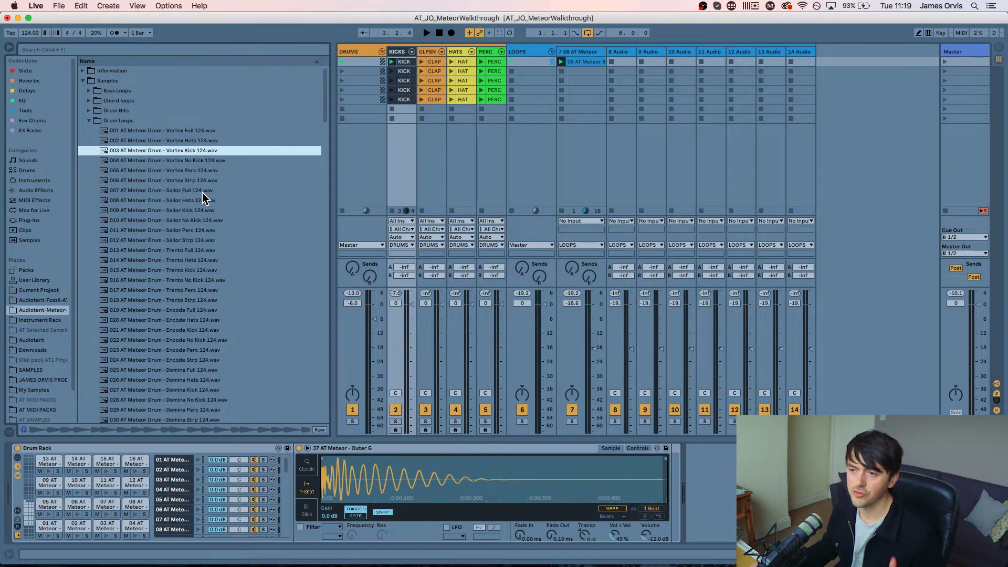
pyautogui.click(201, 210)
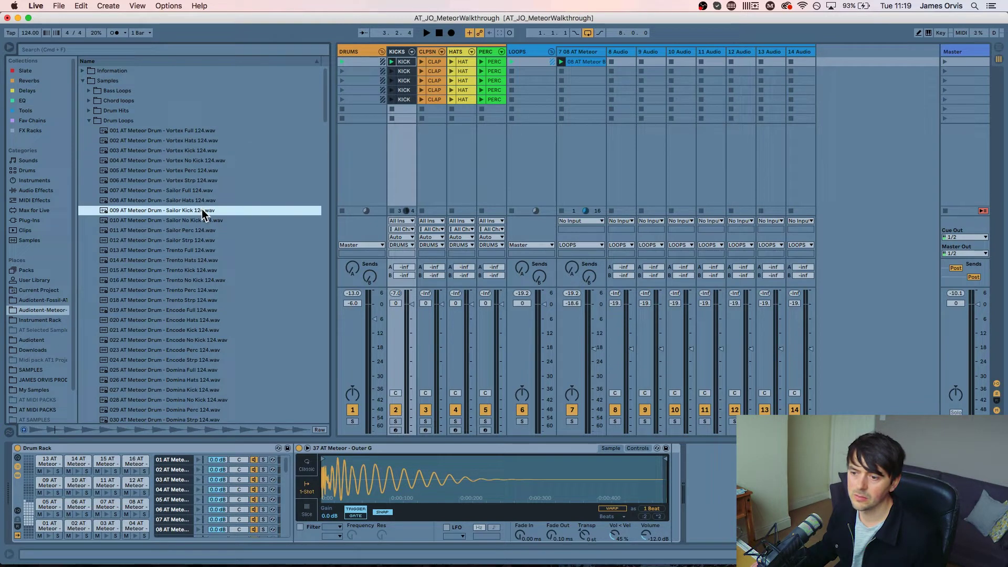
pyautogui.click(197, 271)
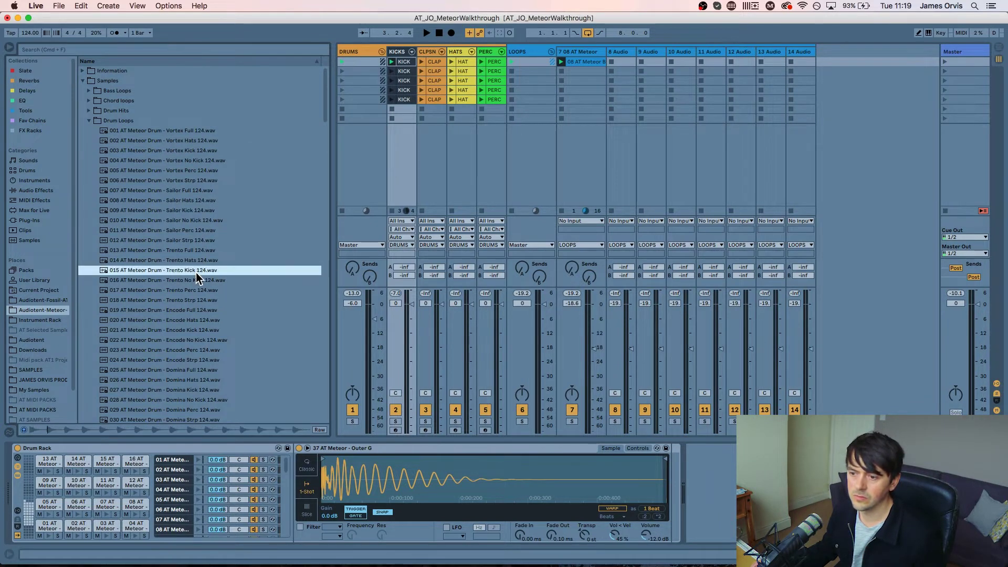
pyautogui.click(212, 331)
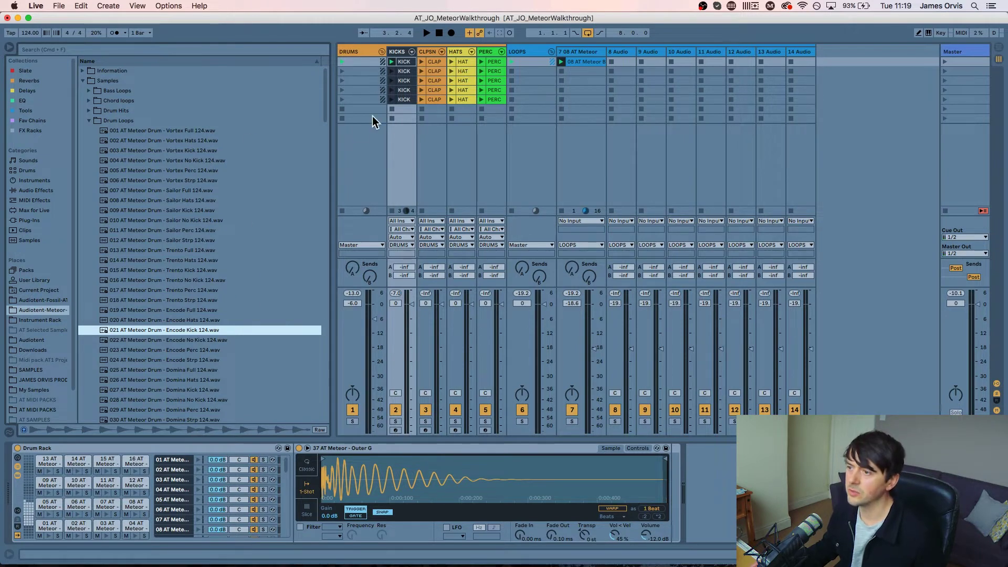
# Restart playback, preview the Lovin No Kick loop, and launch 074 AT Meteor Drum - Deluxe Hats 124 from the first slot of track 8
pyautogui.scroll(-15, 140, 141)
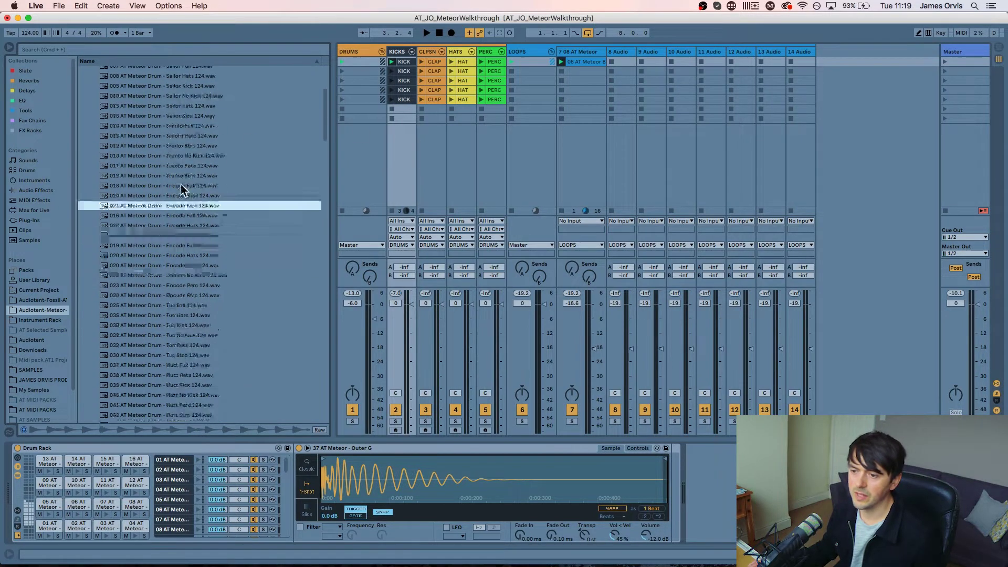
pyautogui.scroll(-1, 173, 221)
pyautogui.press('space')
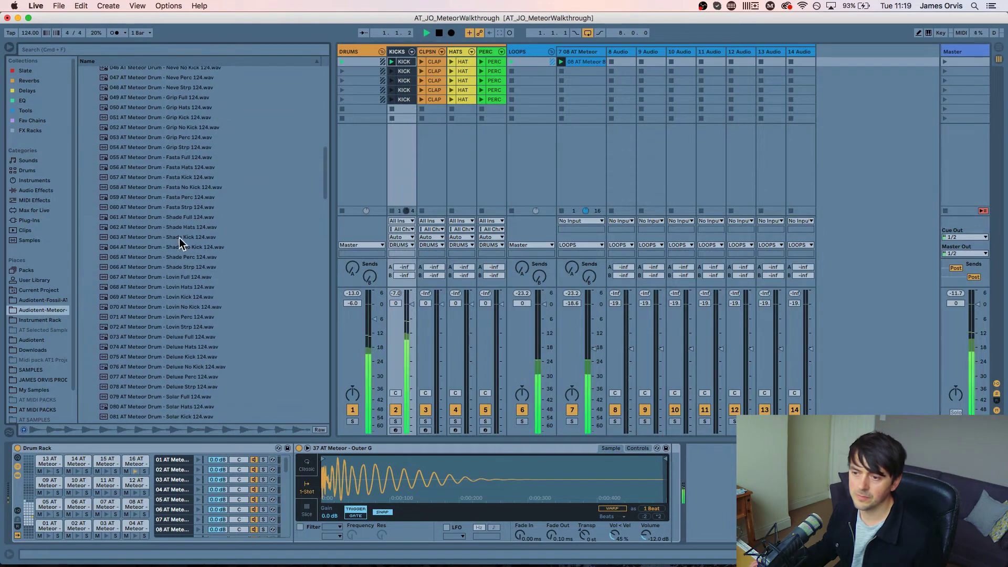
pyautogui.click(166, 308)
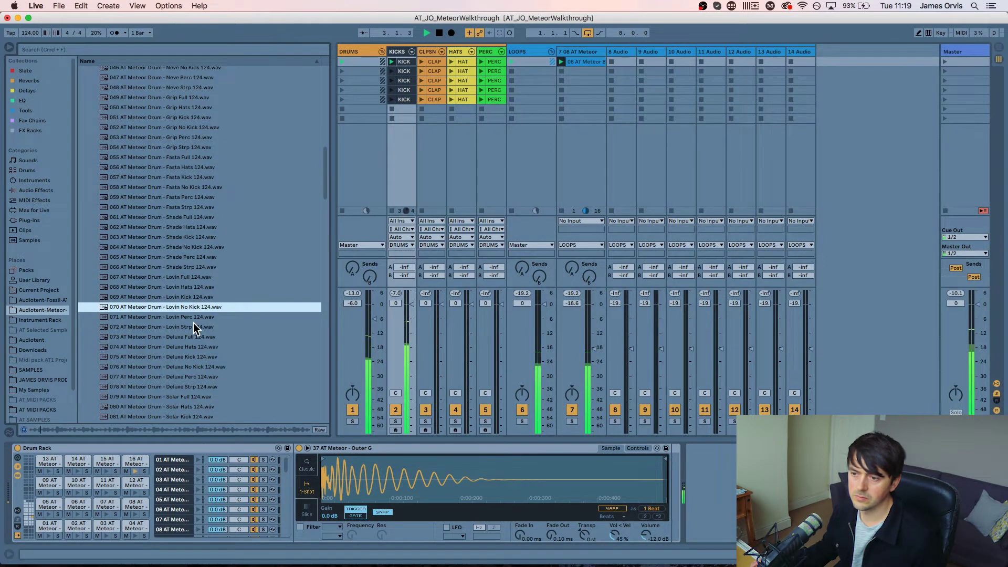
pyautogui.click(198, 347)
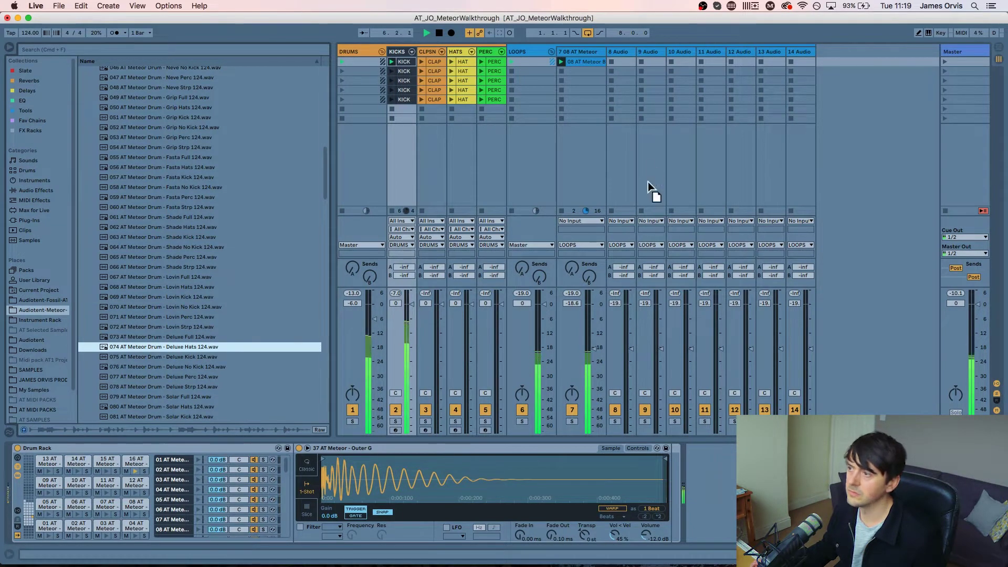
pyautogui.moveTo(622, 61); pyautogui.dragTo(618, 61)
pyautogui.click(611, 62)
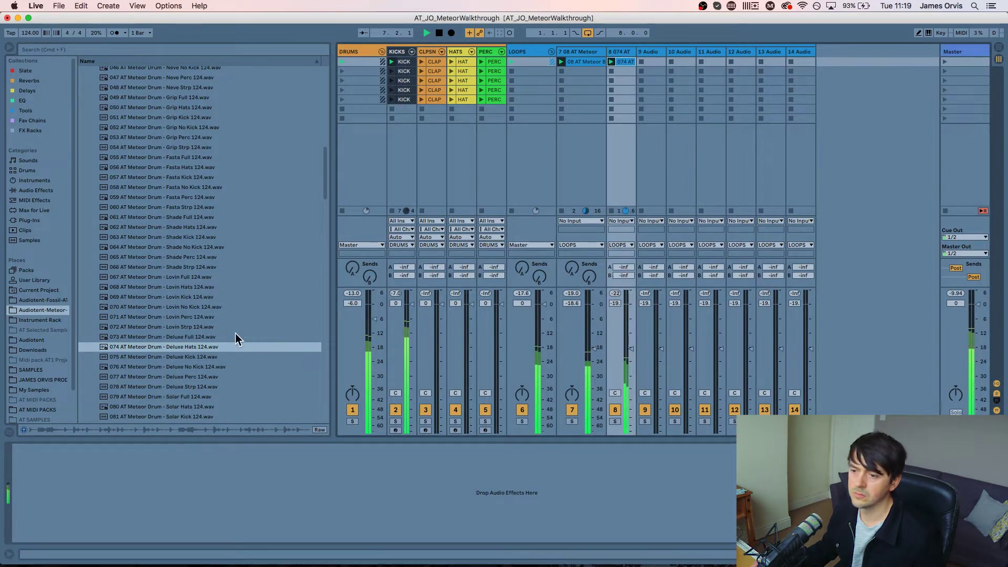
# Preview 080 AT Meteor Drum - Solar Hats 124 and launch it from the first slot of track 9
pyautogui.click(203, 409)
pyautogui.scroll(-3, 236, 399)
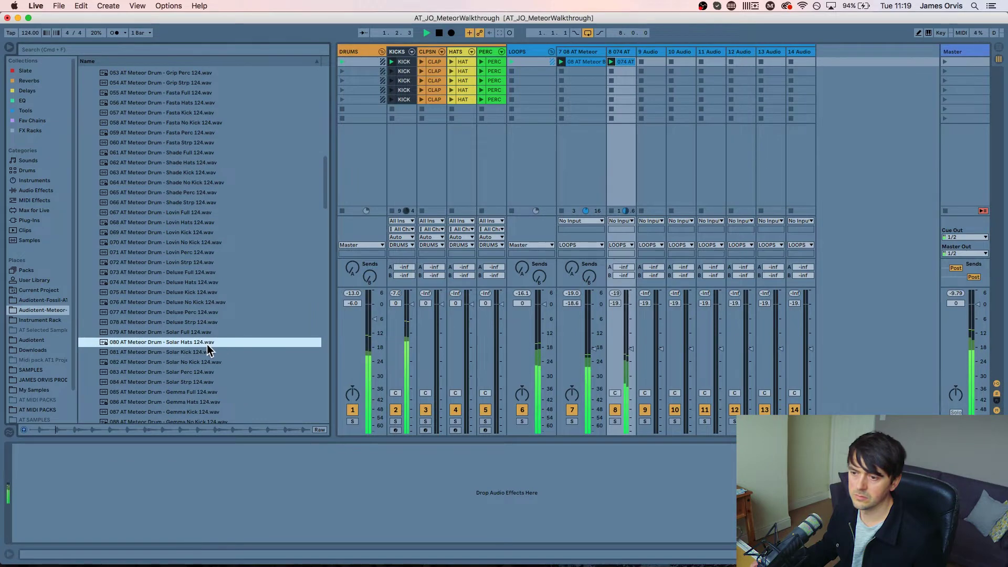
pyautogui.moveTo(190, 341); pyautogui.dragTo(698, 172)
pyautogui.moveTo(658, 64); pyautogui.dragTo(656, 63)
pyautogui.click(641, 61)
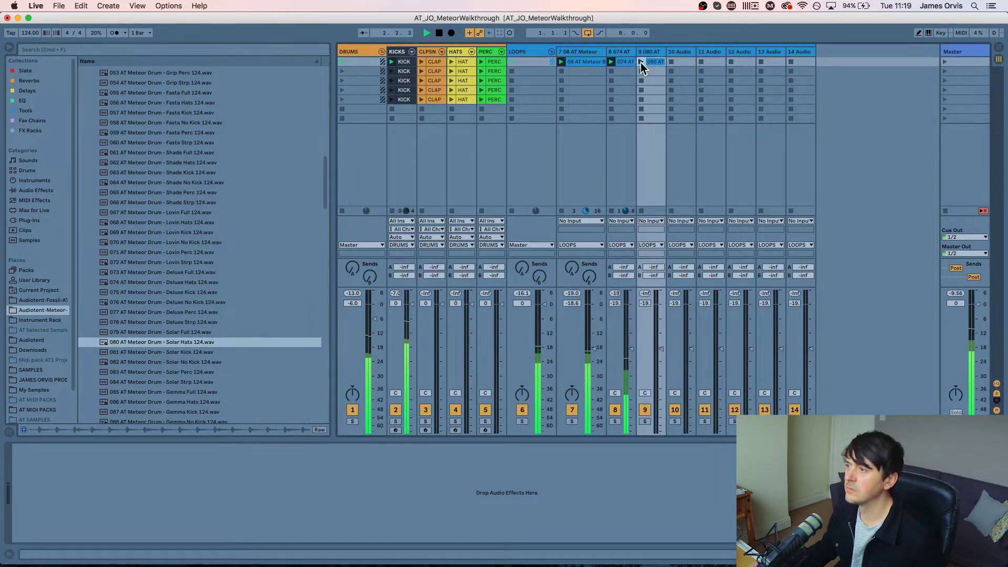
# Preview the Tower Perc and Earth Perc loops, and launch 101 AT Meteor Drum - Earth Perc 124 from the first slot of track 10
pyautogui.scroll(-4, 263, 332)
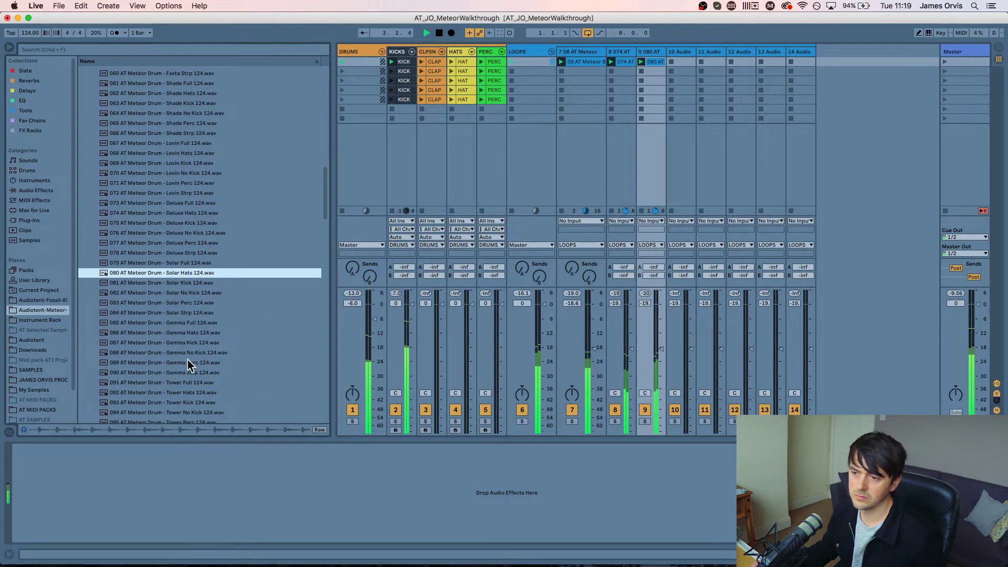
pyautogui.scroll(-2, 210, 405)
pyautogui.click(201, 399)
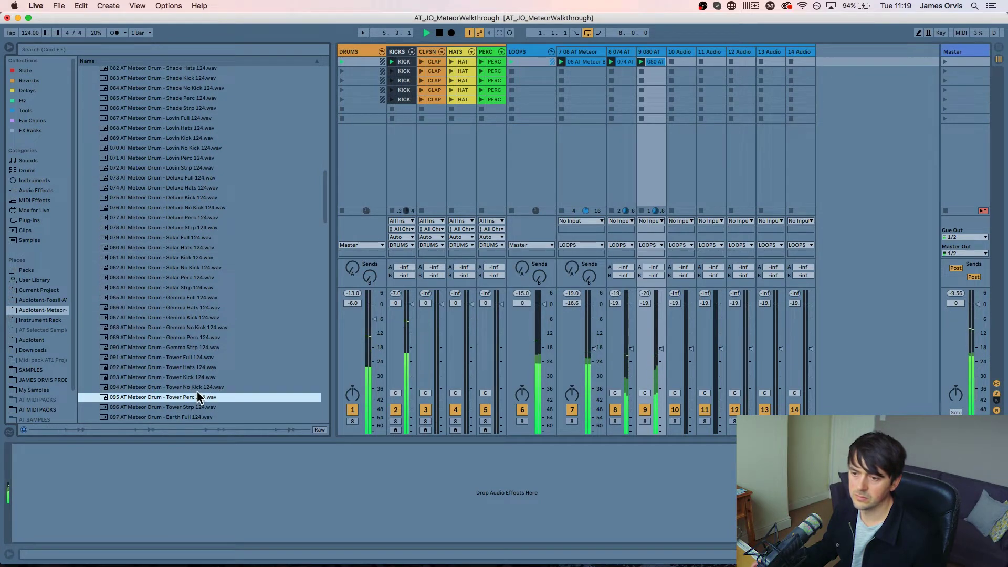
pyautogui.scroll(-3, 179, 396)
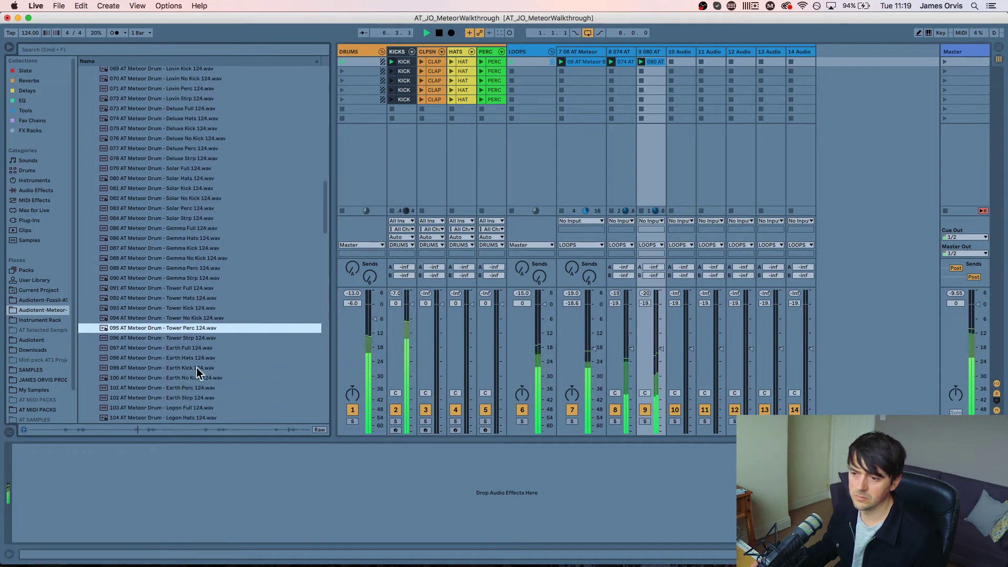
pyautogui.scroll(-3, 201, 404)
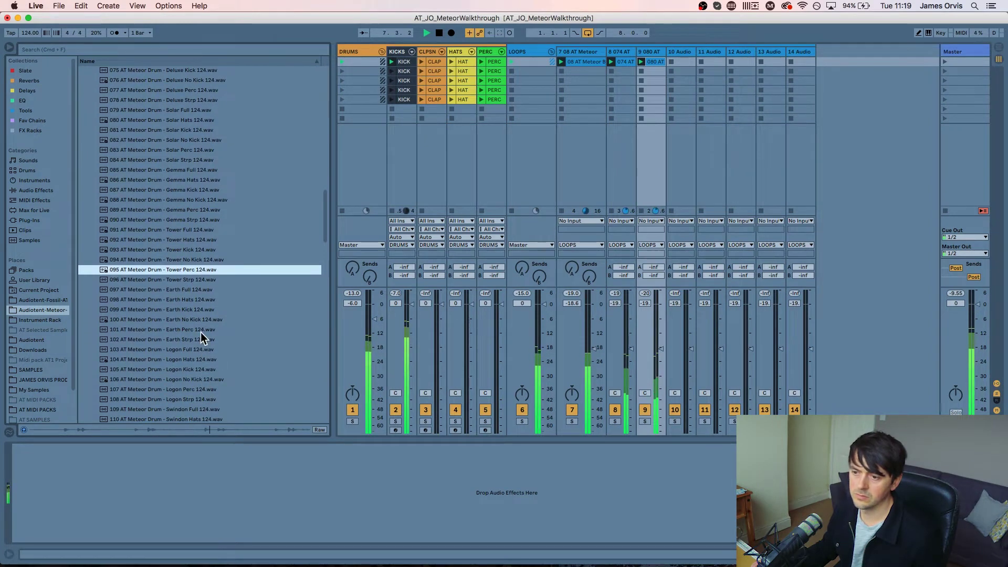
pyautogui.click(200, 331)
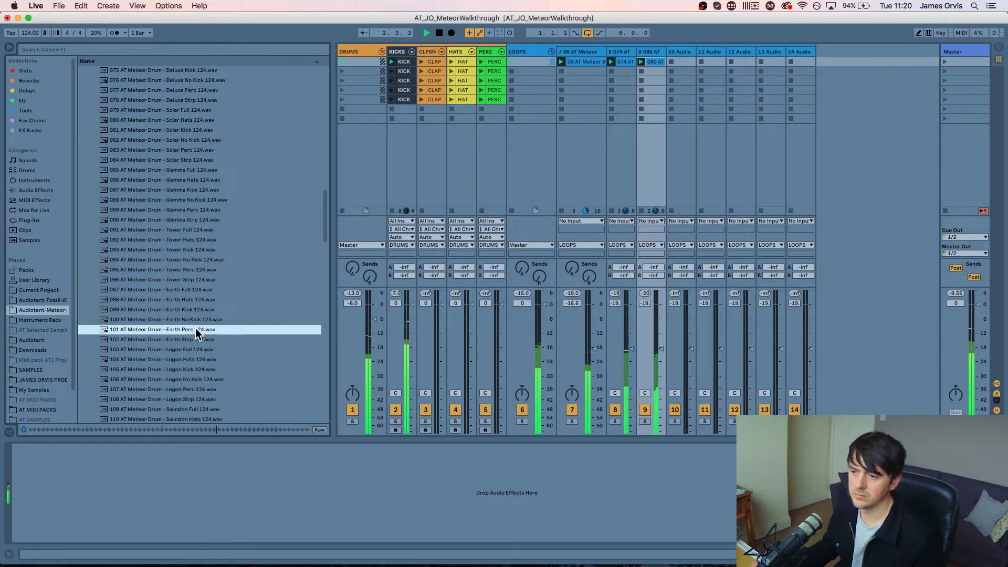
pyautogui.moveTo(195, 329); pyautogui.dragTo(684, 105)
pyautogui.moveTo(682, 64); pyautogui.dragTo(672, 61)
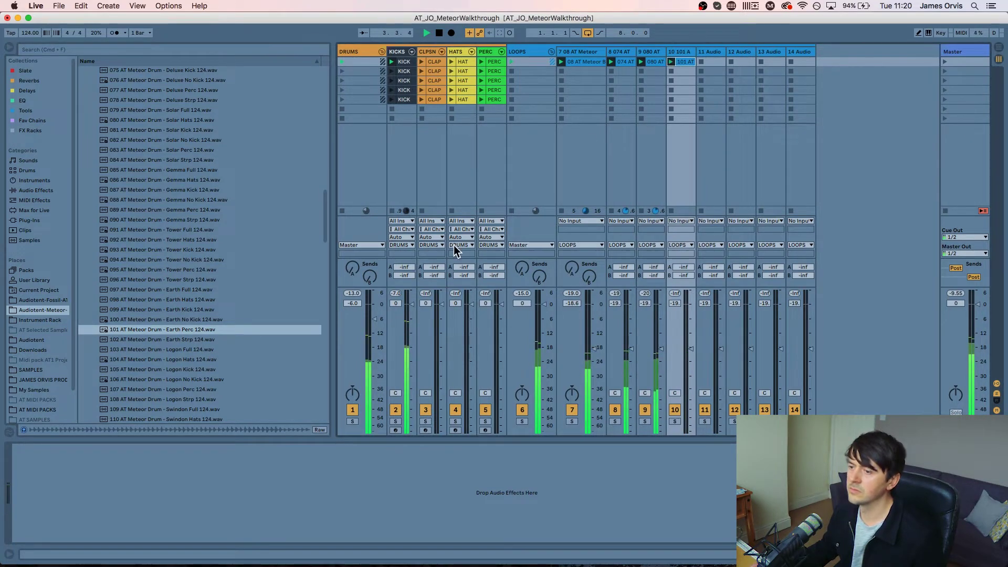
# Preview 116 AT Meteor Drum - Storm Hats 124 and launch it from the first slot of track 11
pyautogui.scroll(-3, 235, 313)
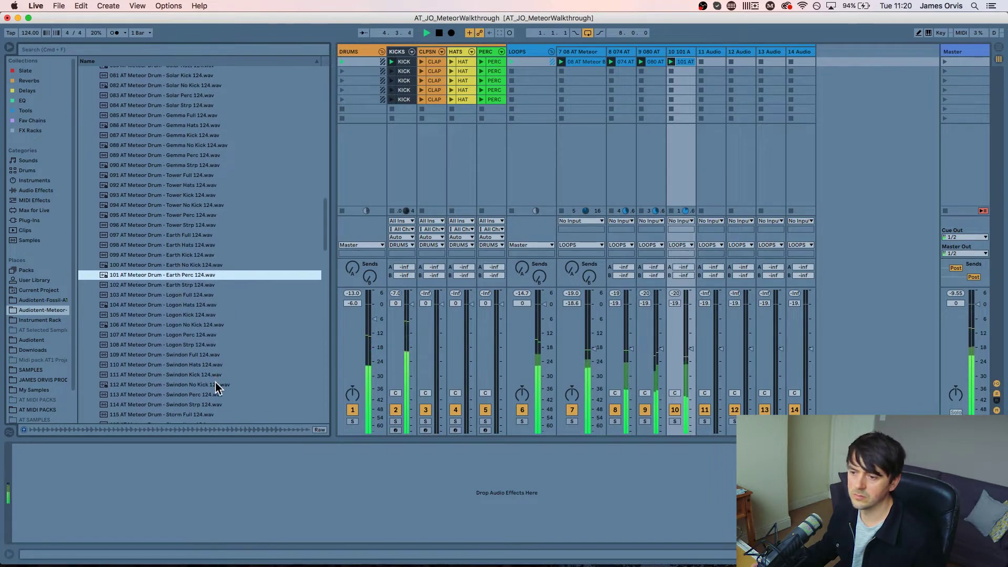
pyautogui.scroll(-3, 215, 382)
pyautogui.click(200, 382)
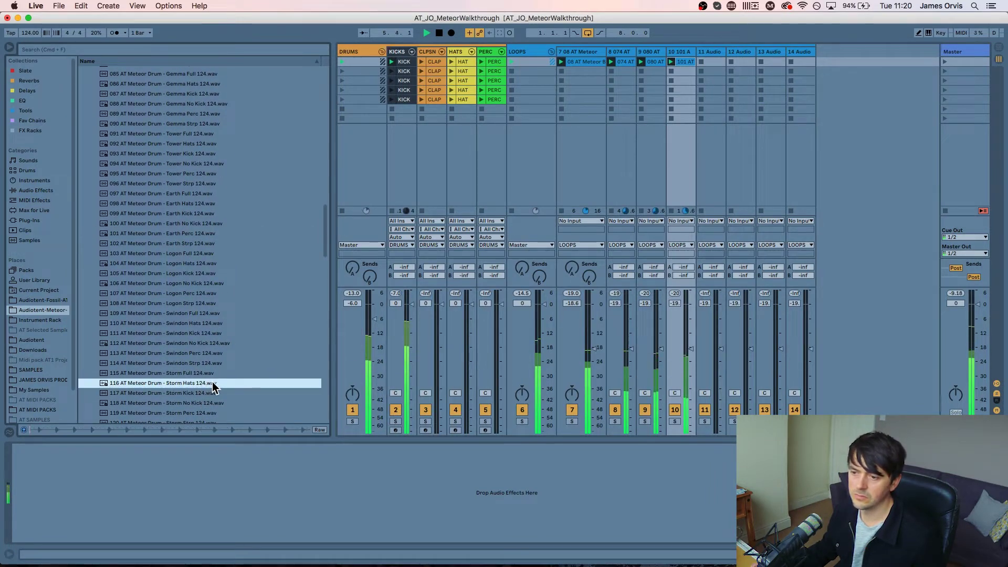
pyautogui.scroll(-3, 219, 378)
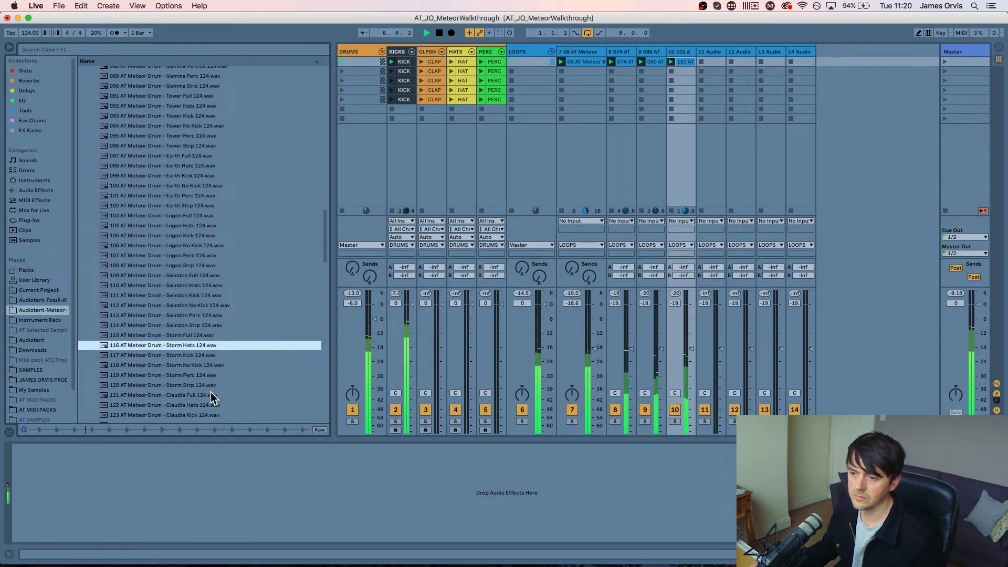
pyautogui.moveTo(194, 345); pyautogui.dragTo(711, 62)
pyautogui.click(699, 62)
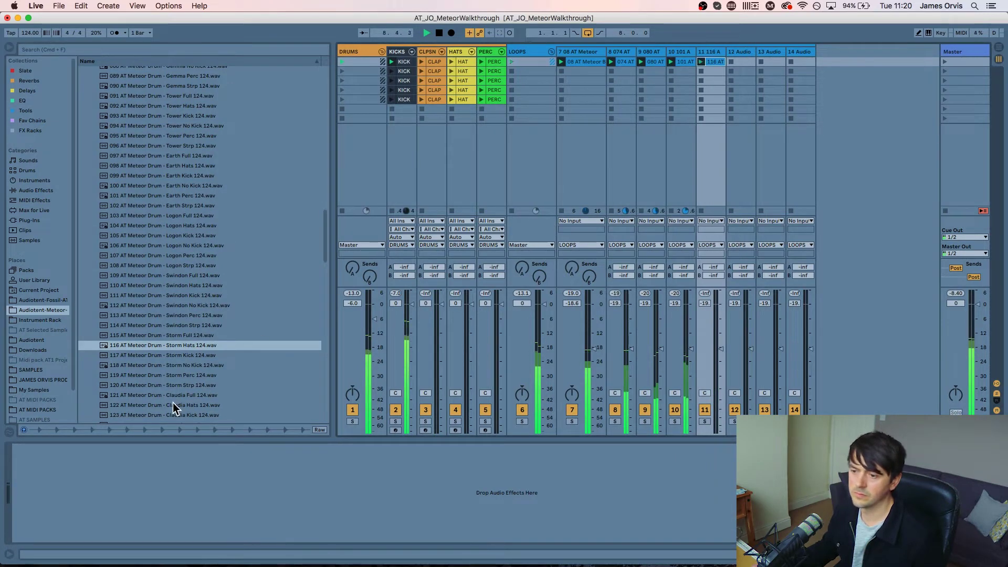
# Preview 130 AT Meteor Drum - Cage No Kick 124 and launch it from the first slot of track 12
pyautogui.scroll(-8, 172, 402)
pyautogui.click(198, 349)
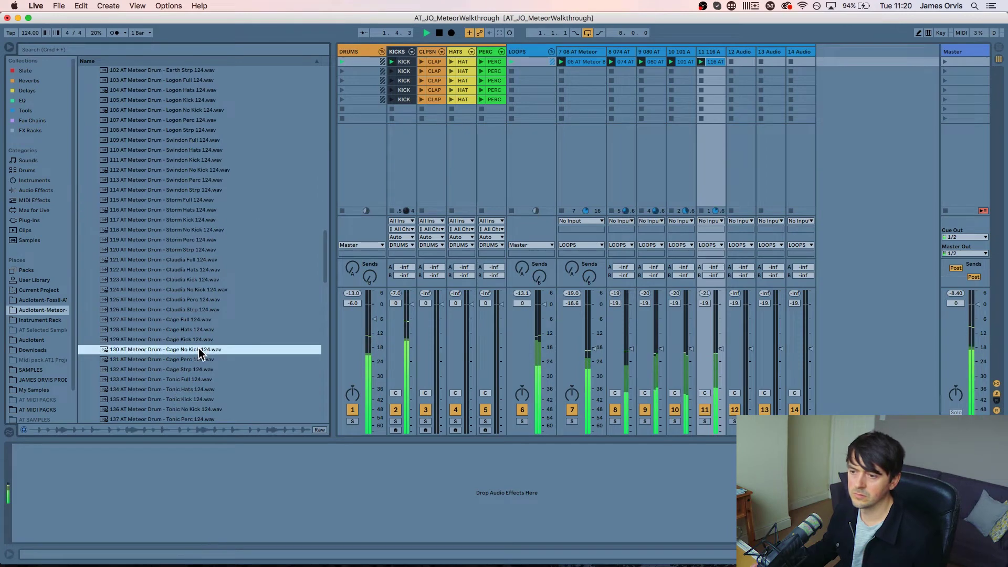
pyautogui.scroll(-1, 200, 351)
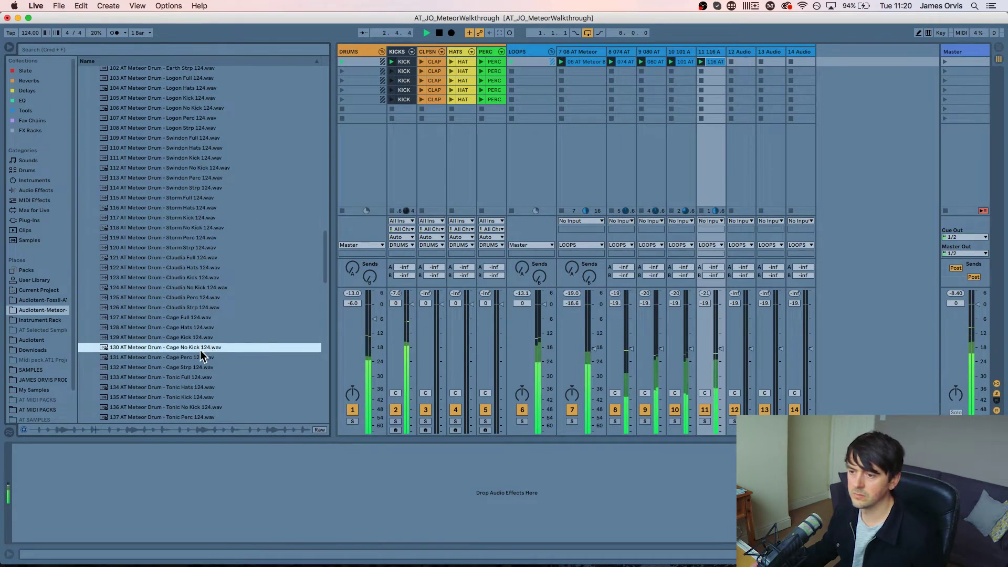
pyautogui.moveTo(193, 347); pyautogui.dragTo(733, 66)
pyautogui.click(730, 61)
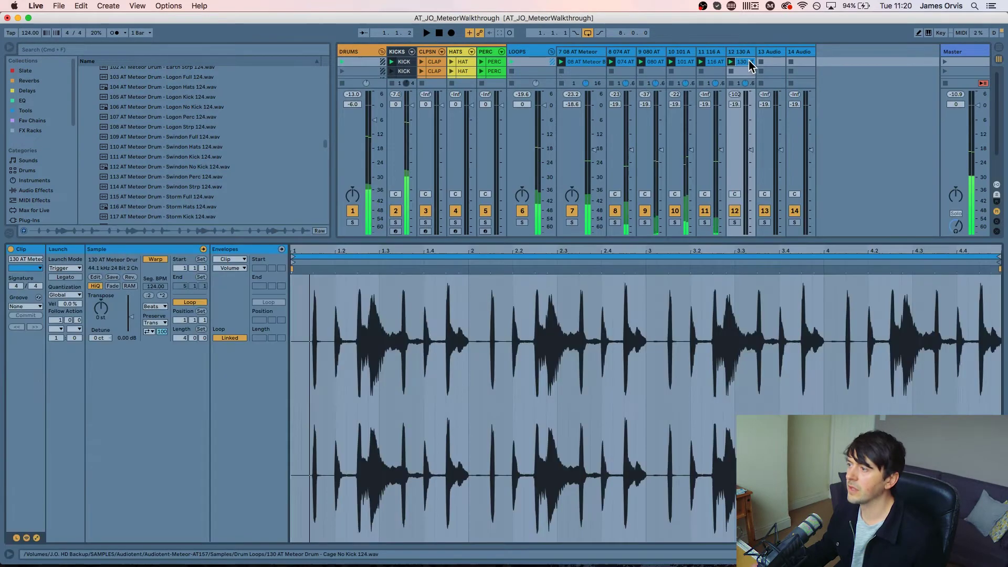
# Shape the Cage No Kick clip's volume envelope to isolate the hit at beat 1.2, and shorten its loop to two beats
pyautogui.doubleClick(744, 63)
pyautogui.moveTo(328, 253); pyautogui.dragTo(330, 541)
pyautogui.click(242, 259)
pyautogui.click(244, 267)
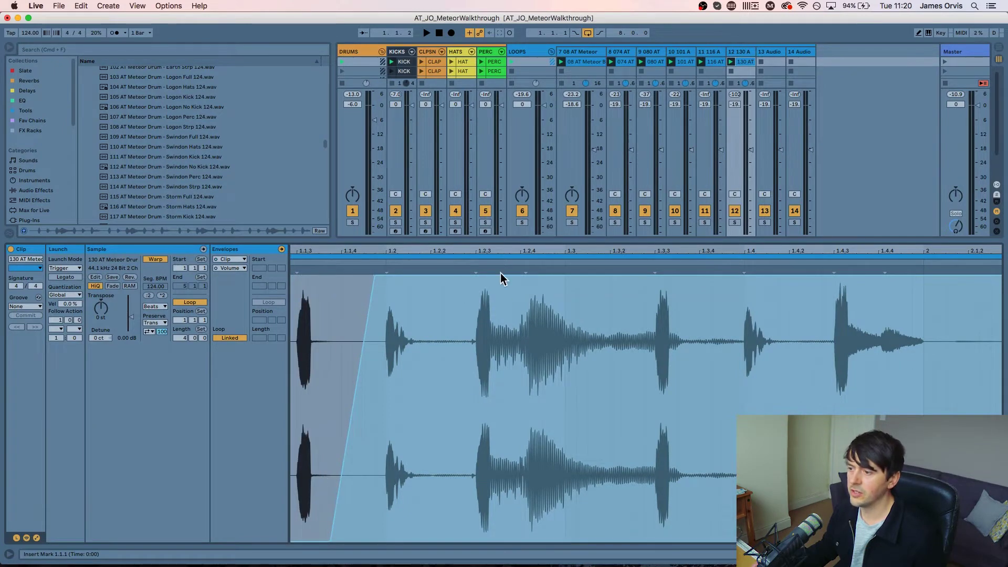
pyautogui.moveTo(470, 275); pyautogui.dragTo(465, 539)
pyautogui.doubleClick(441, 250)
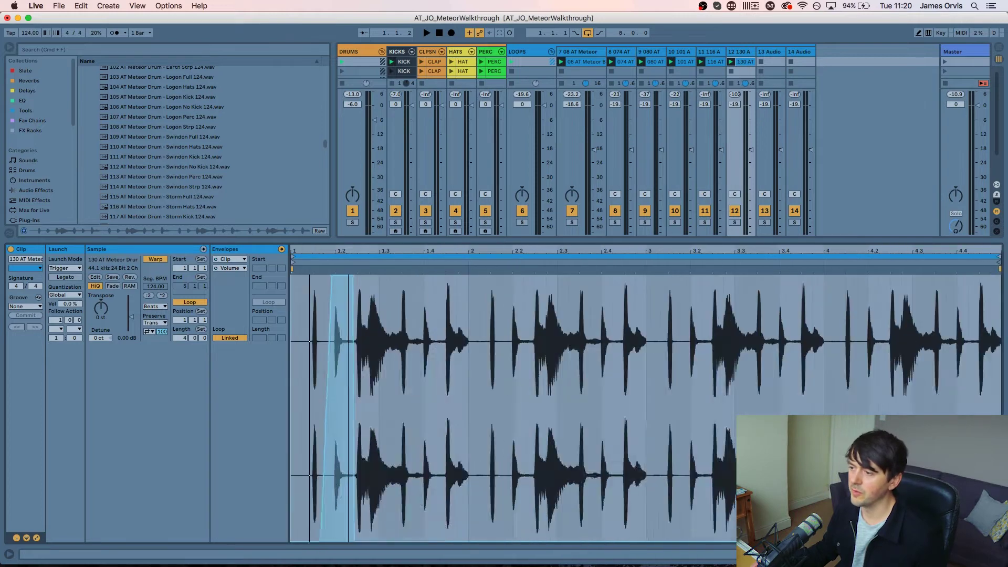
pyautogui.moveTo(996, 255); pyautogui.dragTo(378, 256)
pyautogui.moveTo(315, 251); pyautogui.dragTo(452, 252)
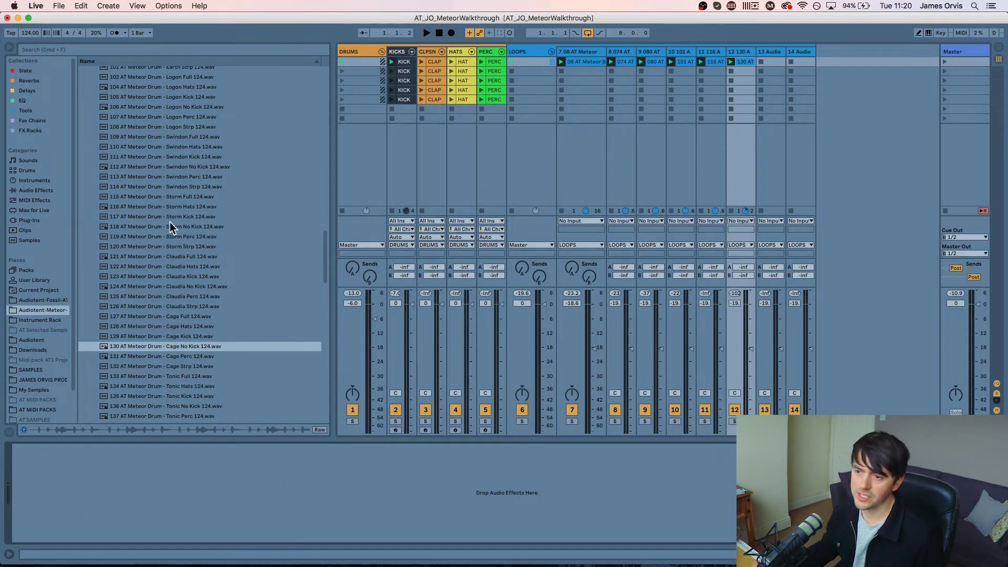
# Preview the 121 Claudia Full loop and play back the layered groove
pyautogui.click(179, 257)
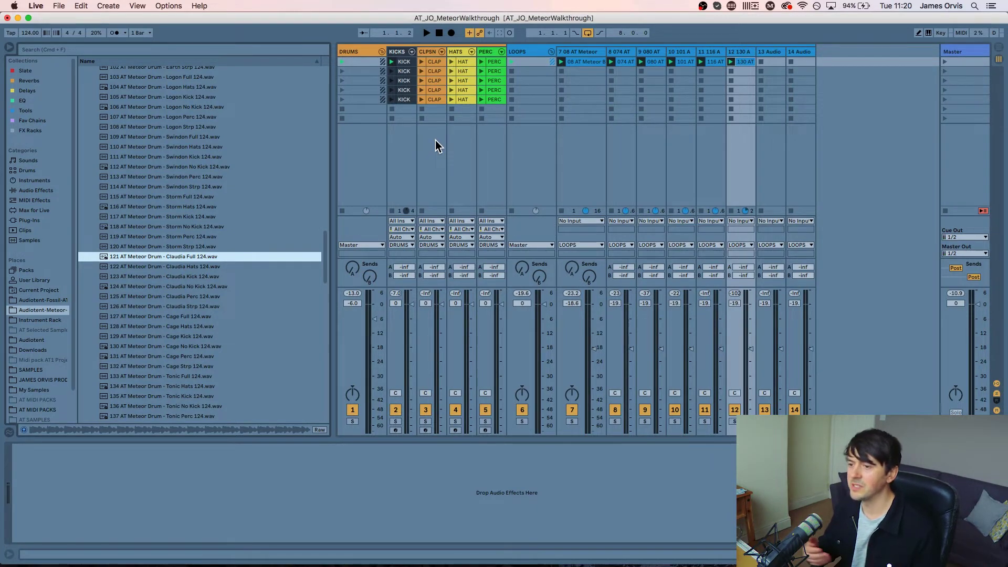
pyautogui.press('space')
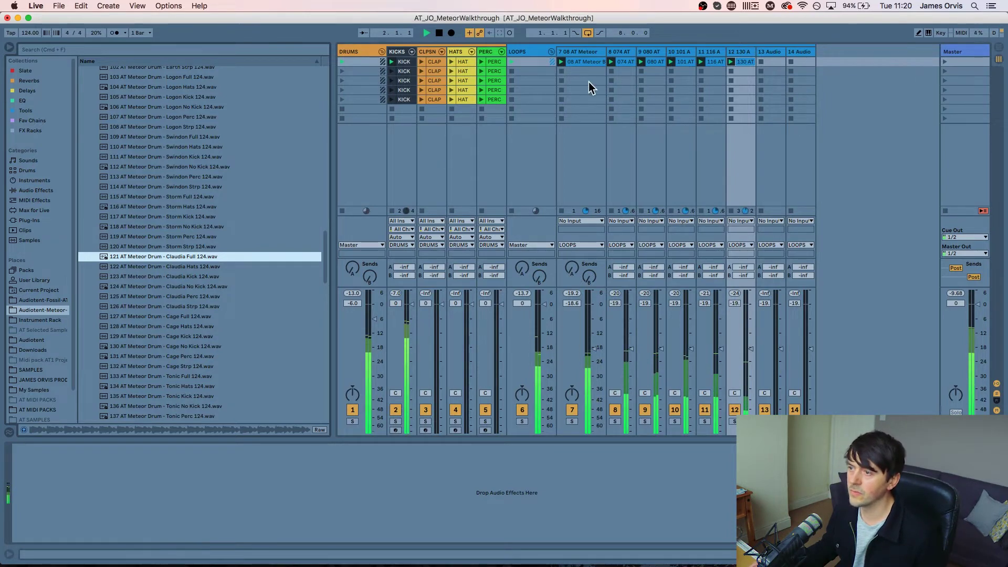
# Collapse the Drum Loops folder and expand the Synth Loops folder
pyautogui.scroll(20, 226, 239)
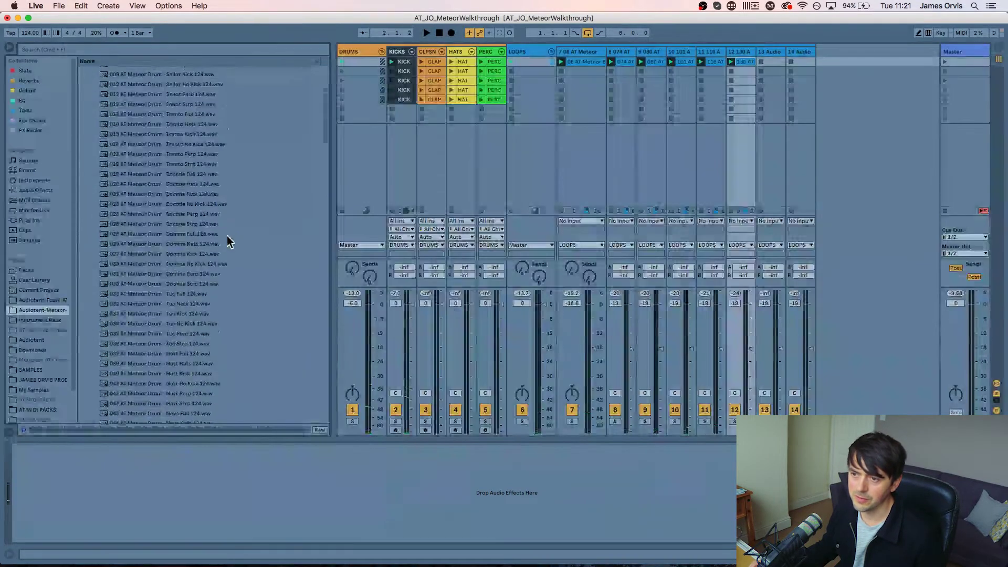
pyautogui.doubleClick(125, 122)
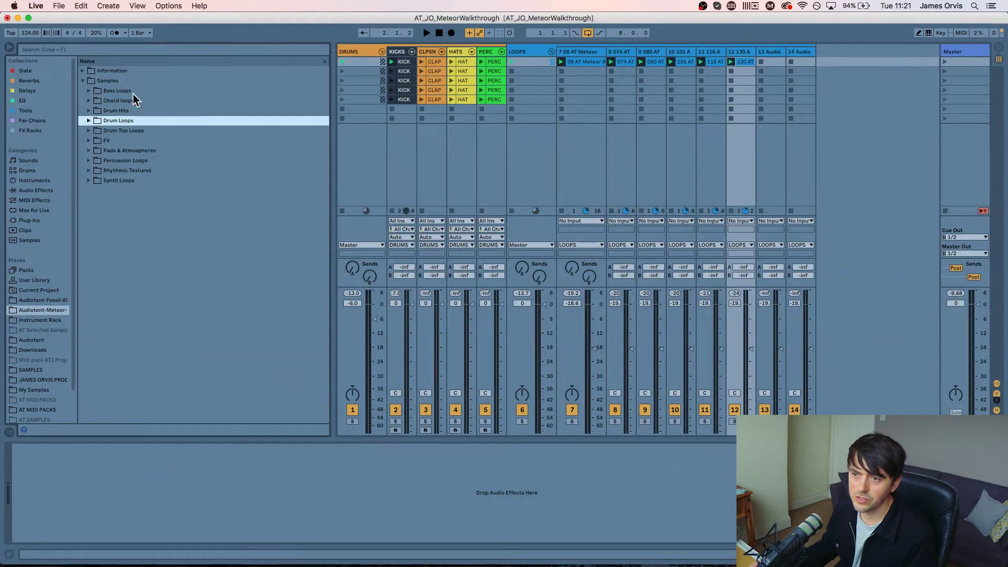
pyautogui.click(131, 100)
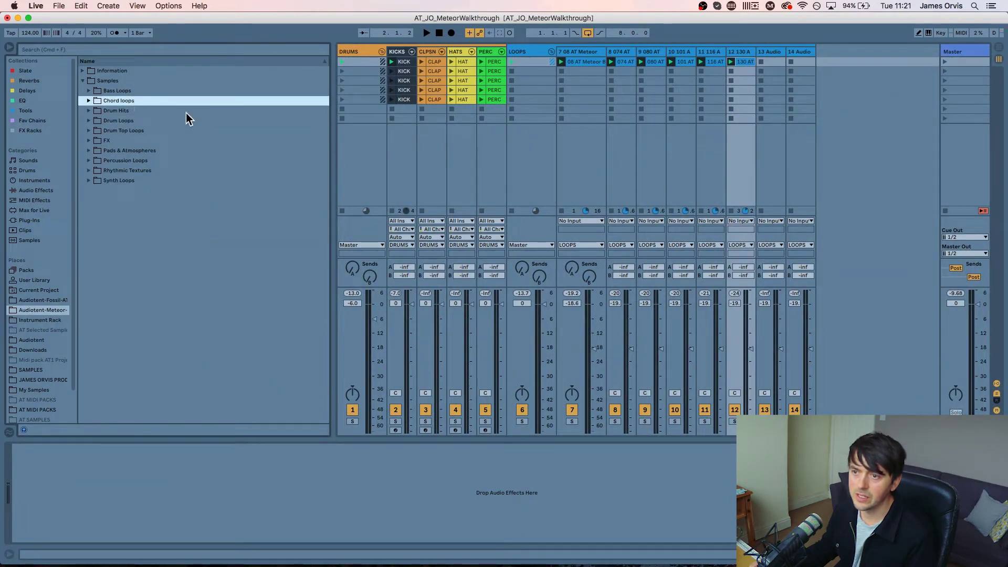
pyautogui.click(129, 180)
pyautogui.doubleClick(281, 181)
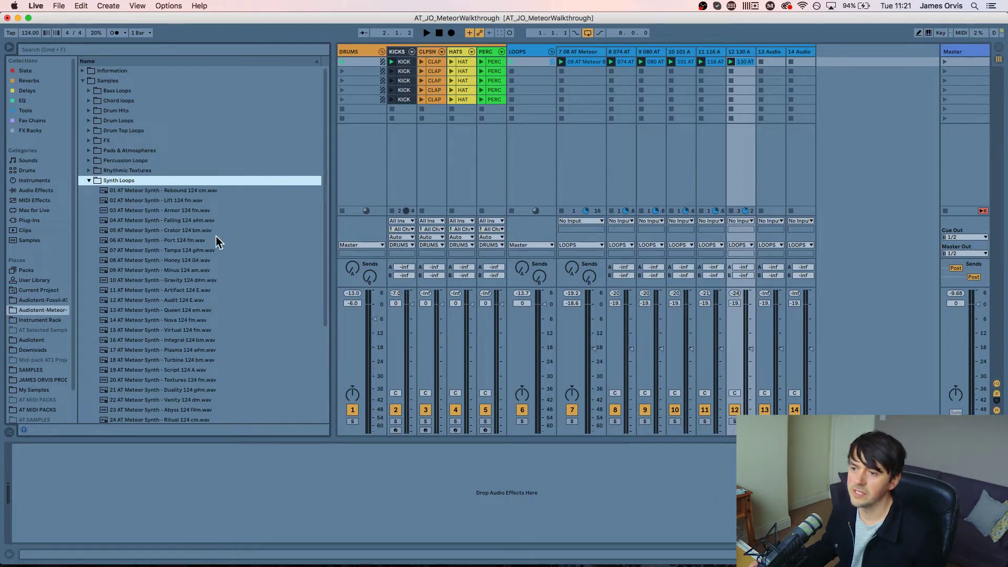
# Preview 22 AT Meteor Synth - Vanity 124 dm over the groove and launch it from the first slot of track 13
pyautogui.press('space')
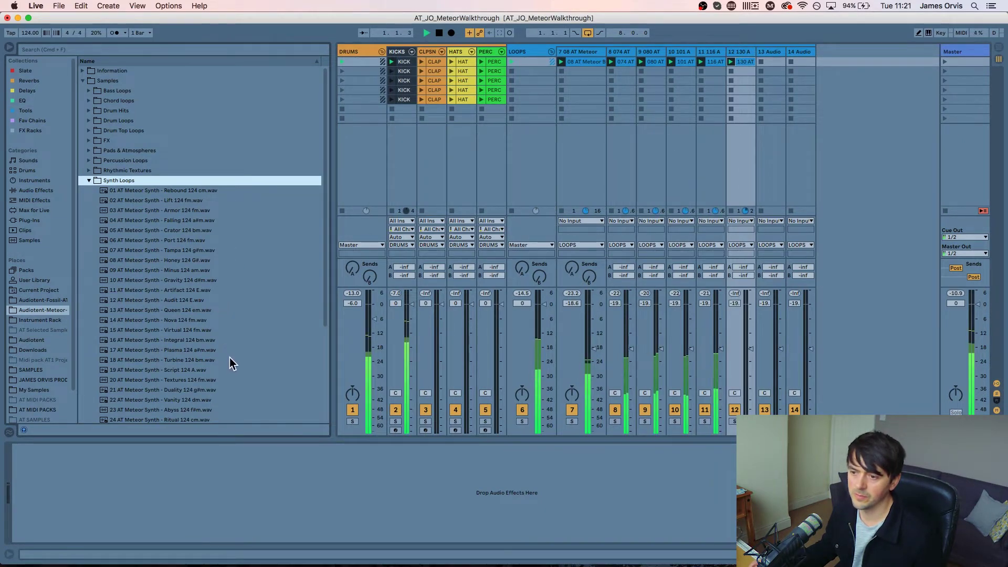
pyautogui.scroll(-5, 229, 357)
pyautogui.click(200, 314)
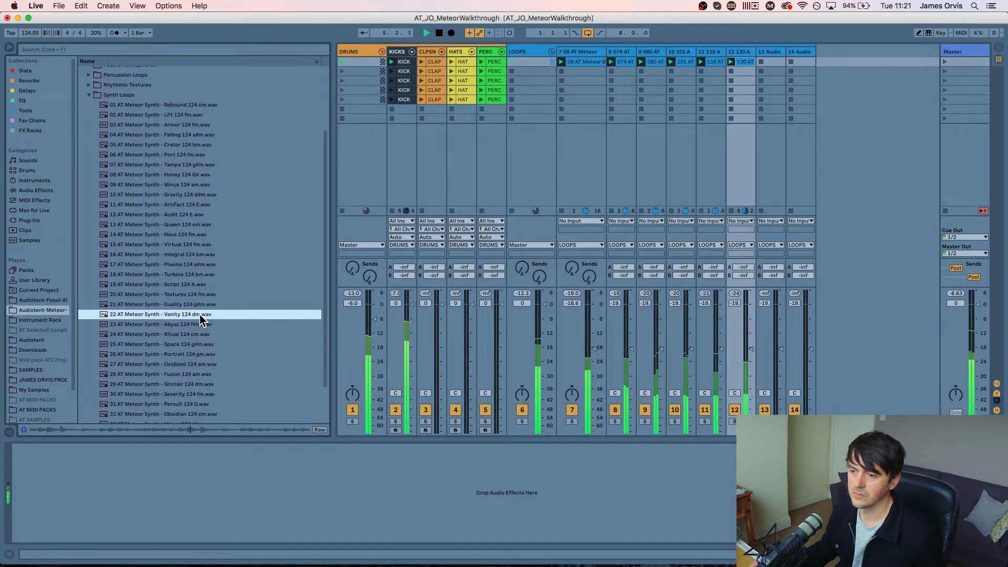
pyautogui.moveTo(200, 314); pyautogui.dragTo(773, 62)
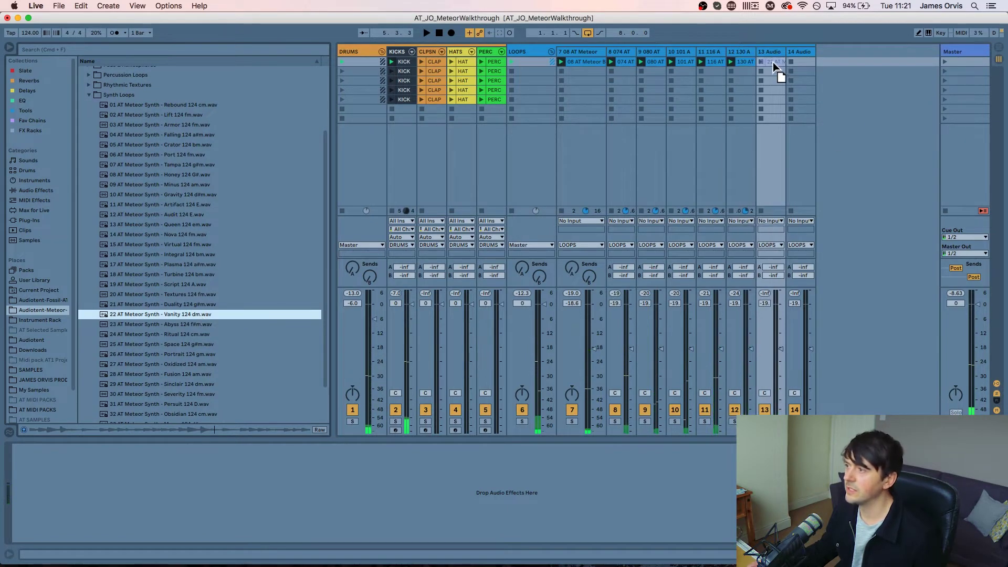
pyautogui.doubleClick(772, 62)
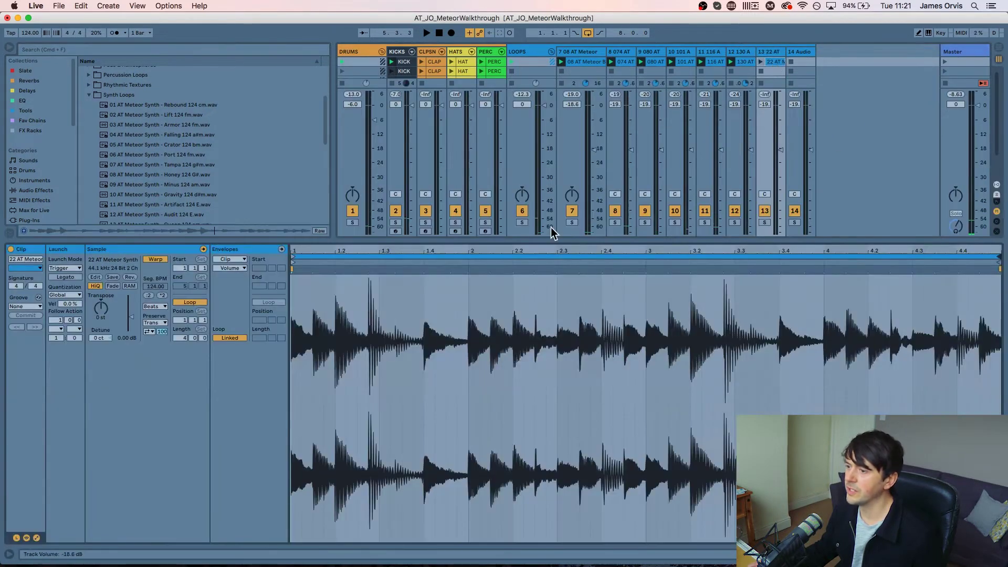
pyautogui.click(760, 62)
pyautogui.press('space')
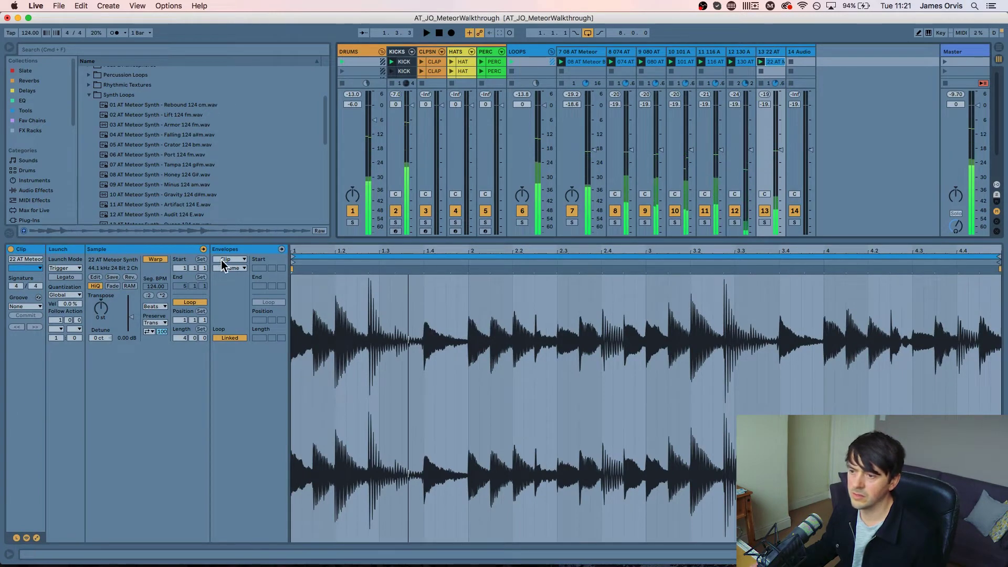
# Shape the Vanity clip's volume envelope to silence its first note and everything from beat 1.4 onward
pyautogui.keyDown('shift'); pyautogui.click(408, 282); pyautogui.keyUp('shift')
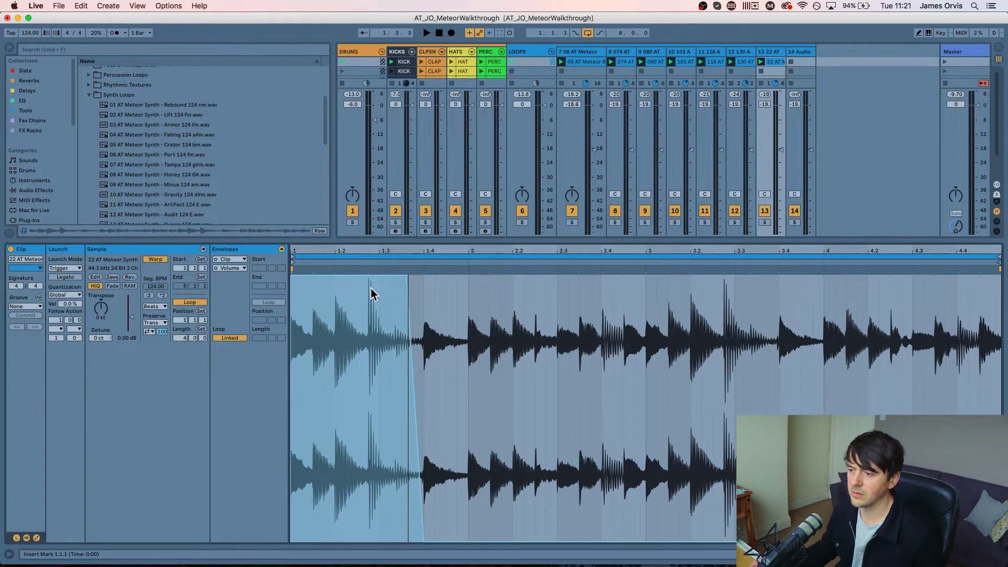
pyautogui.press('space')
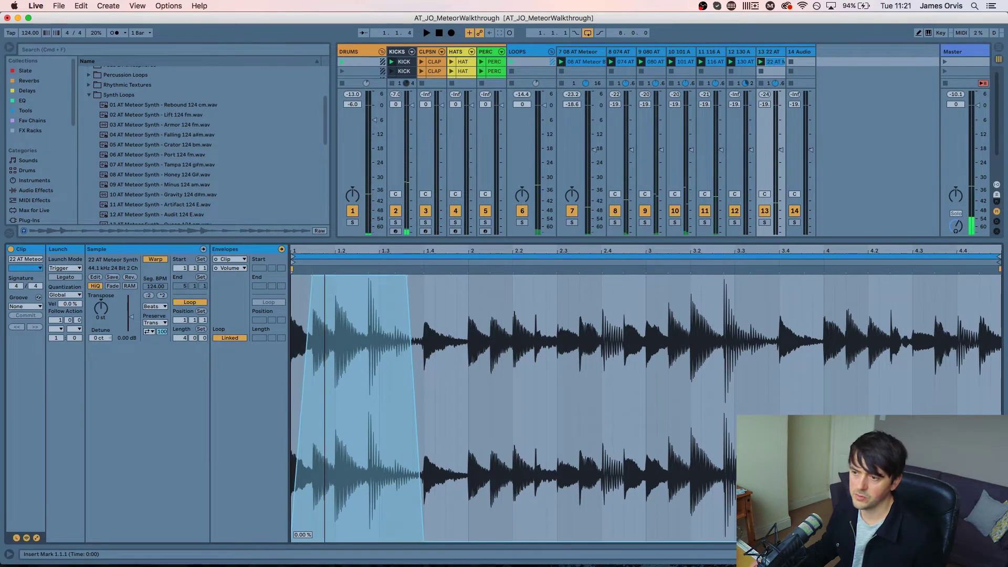
pyautogui.click(309, 275)
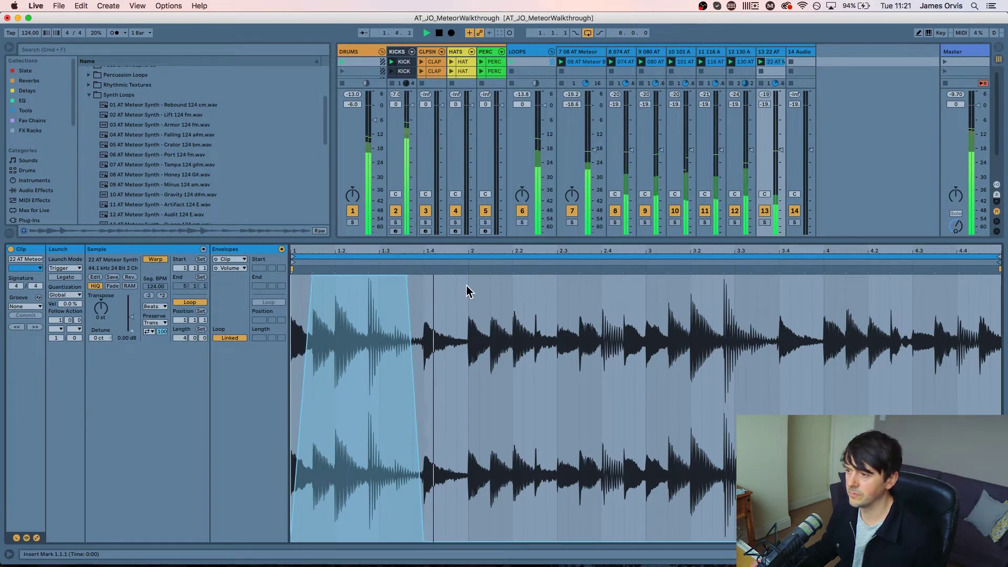
pyautogui.moveTo(647, 281); pyautogui.dragTo(292, 276)
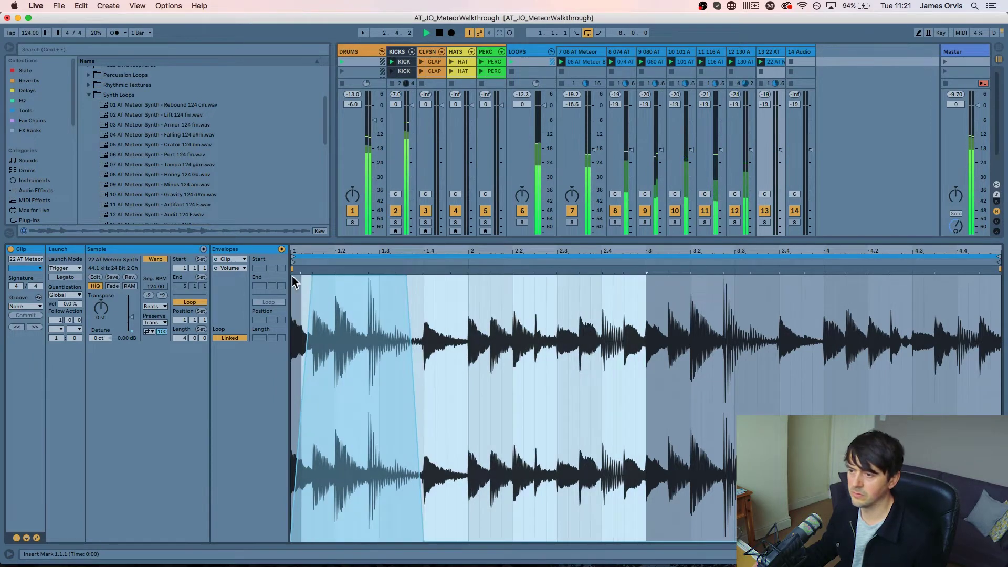
# Set track 13's send A to 0 dB and raise its volume to about -16.4 dB while the groove plays
pyautogui.hotkey('shift', 'Tab')
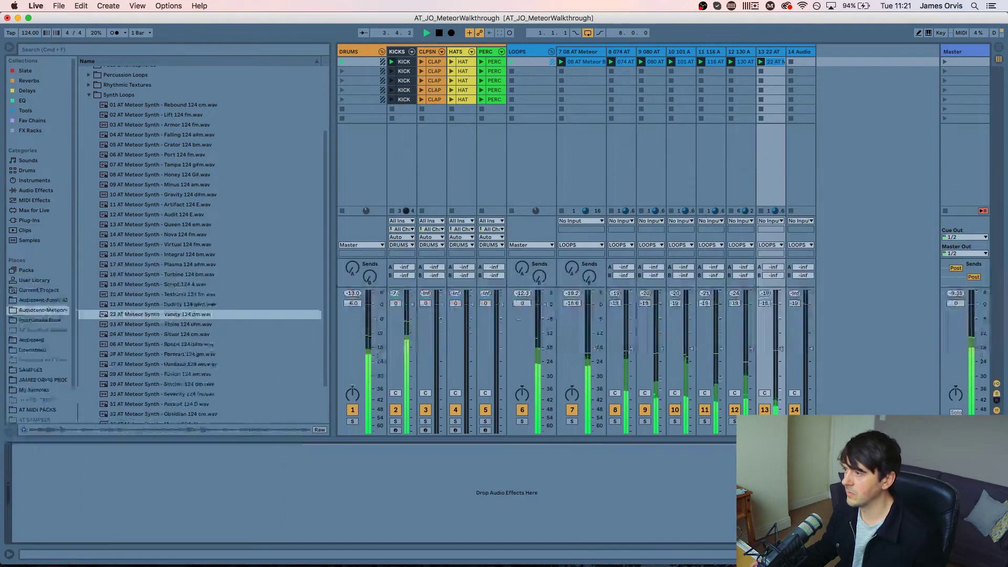
pyautogui.click(776, 267)
pyautogui.write('0')
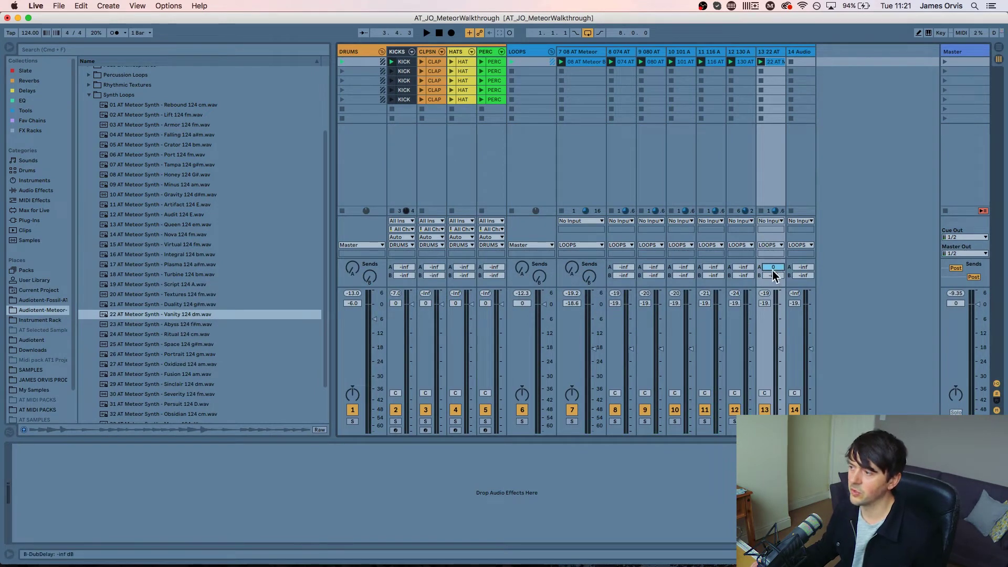
pyautogui.press('space')
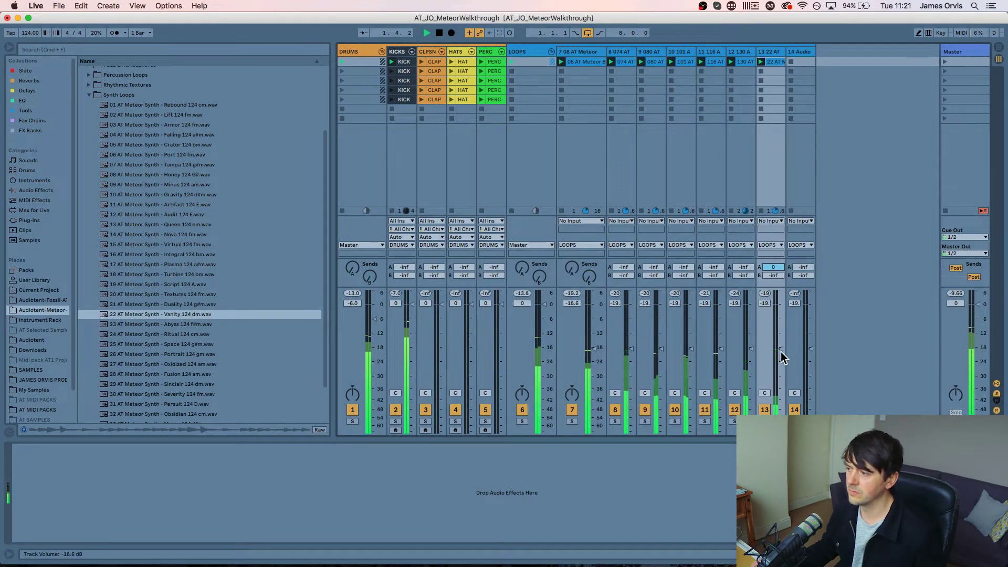
pyautogui.moveTo(780, 350); pyautogui.dragTo(780, 344)
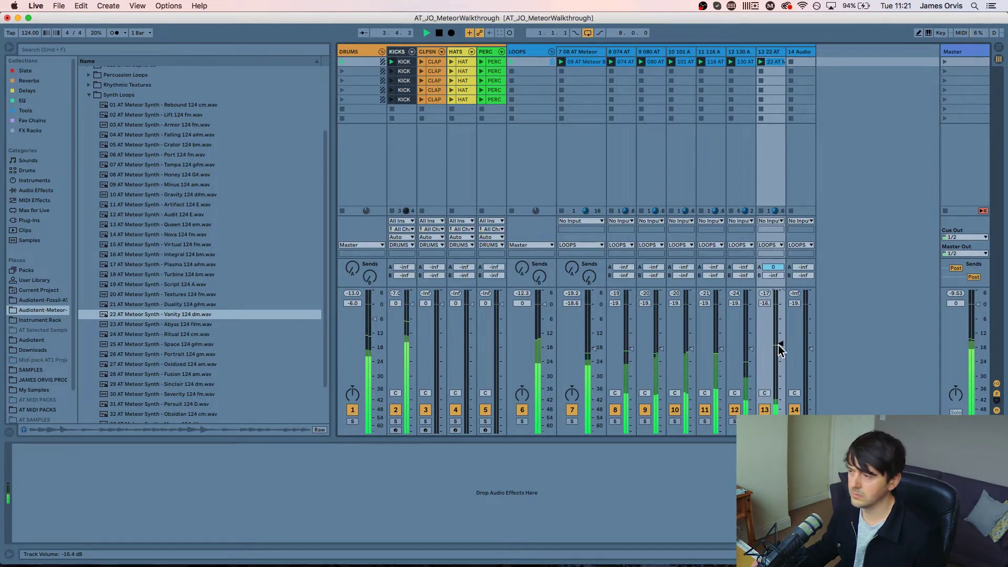
# Audition the groove with track 7 and the DRUMS group briefly muted, and try the LOOPS group's send A
pyautogui.press('F7')
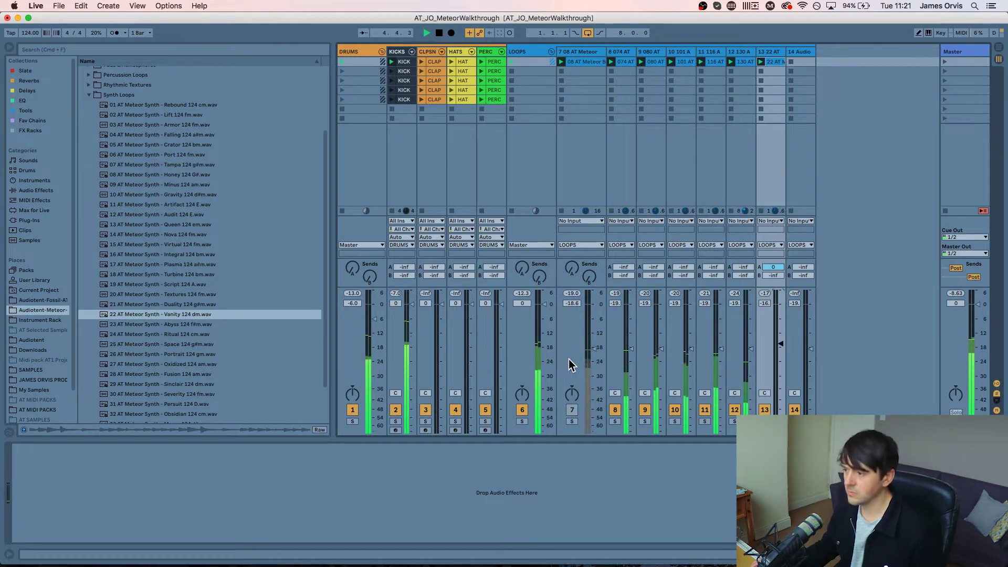
pyautogui.press('F7')
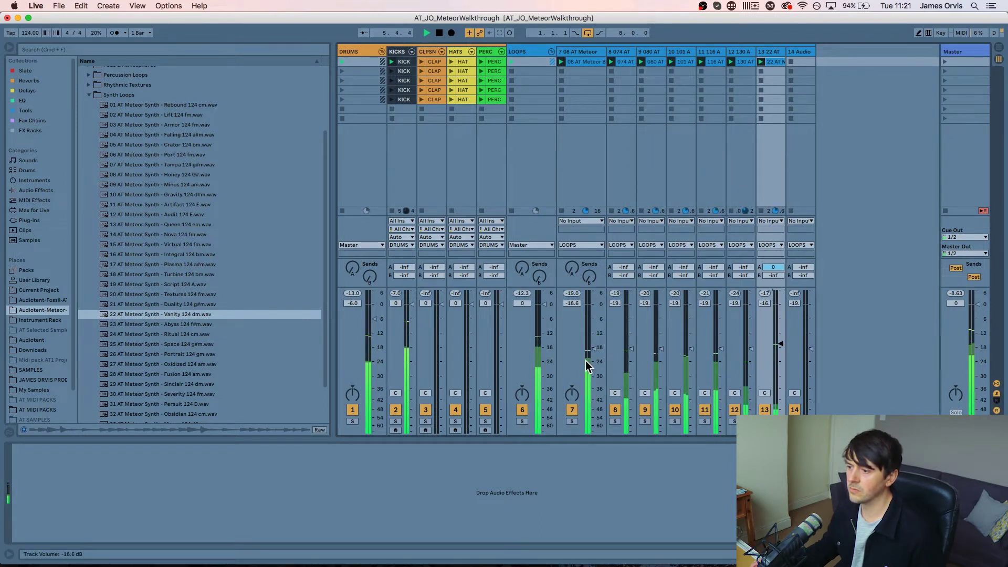
pyautogui.press('F1')
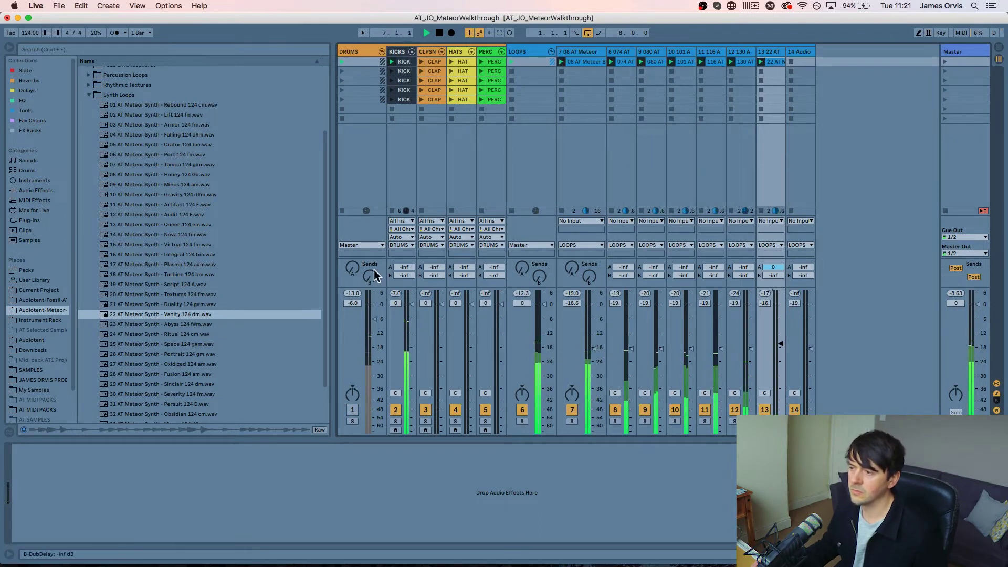
pyautogui.moveTo(520, 270); pyautogui.dragTo(520, 244)
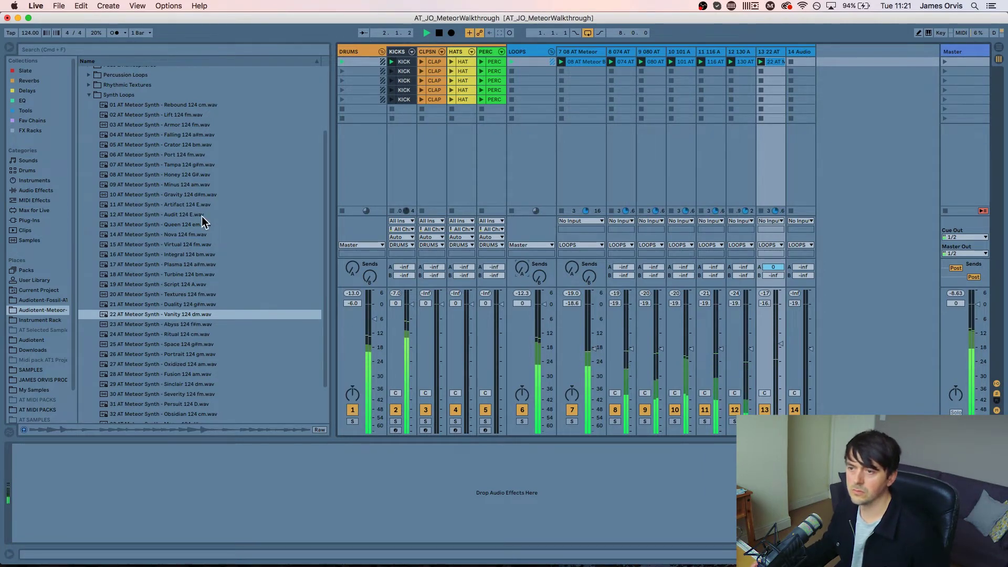
# Collapse the Synth Loops folder and expand the Rhythmic Textures folder
pyautogui.click(144, 95)
pyautogui.press('Left')
pyautogui.press('Up')
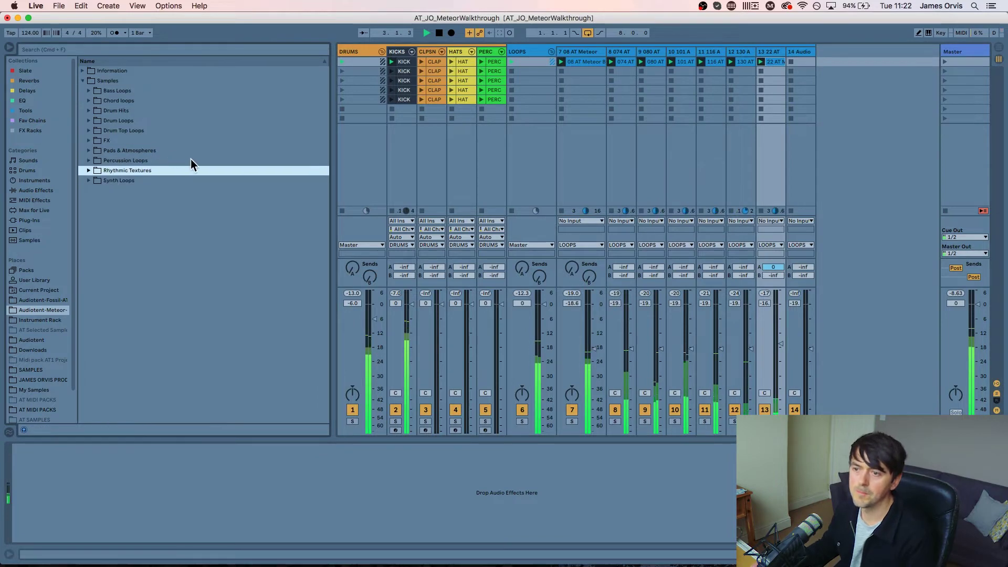
pyautogui.press('Right')
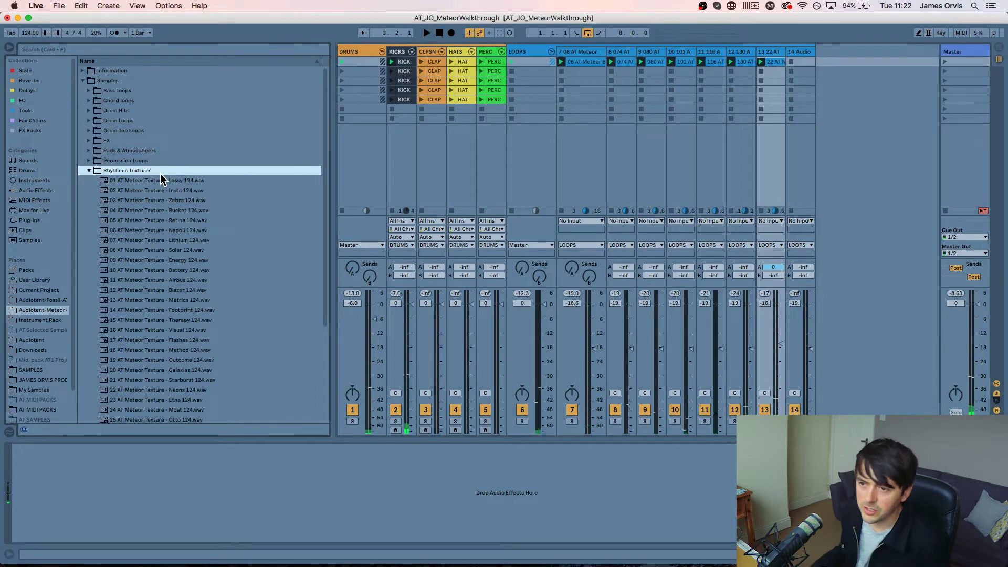
# Preview the textures from 01 Lossy to 04 Bucket, including a short playback of the groove
pyautogui.press('Down')
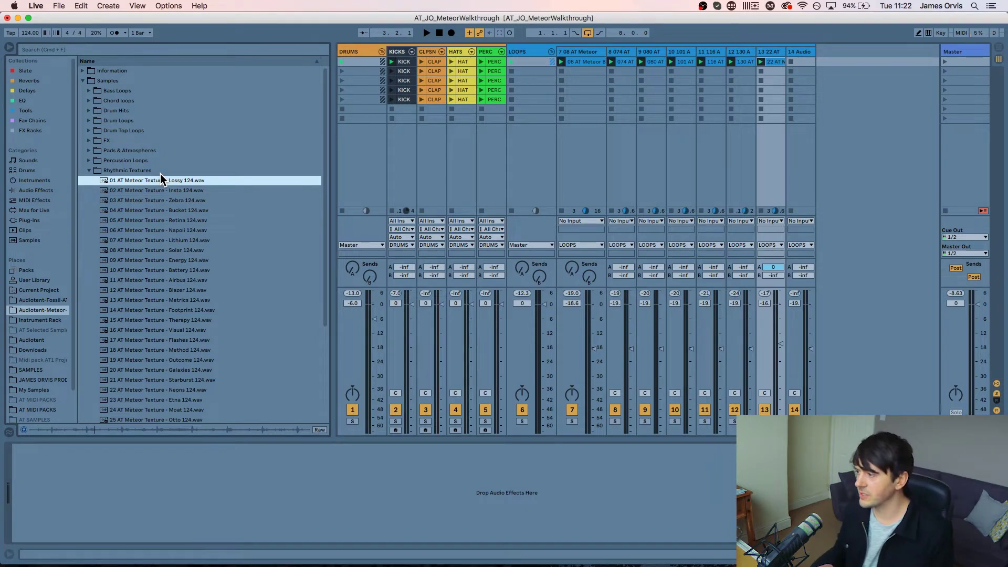
pyautogui.press('Down')
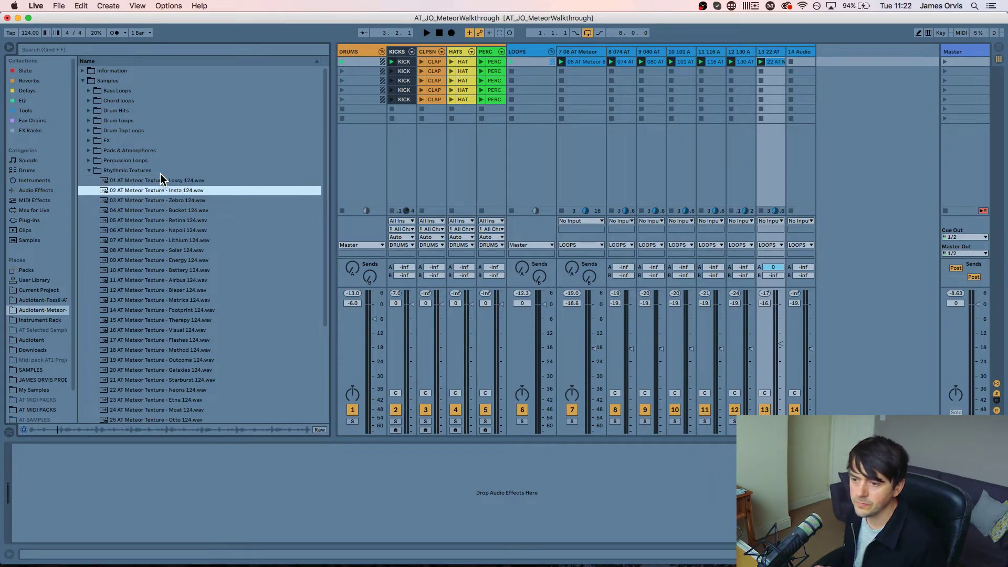
pyautogui.press('Down')
pyautogui.press('Down')
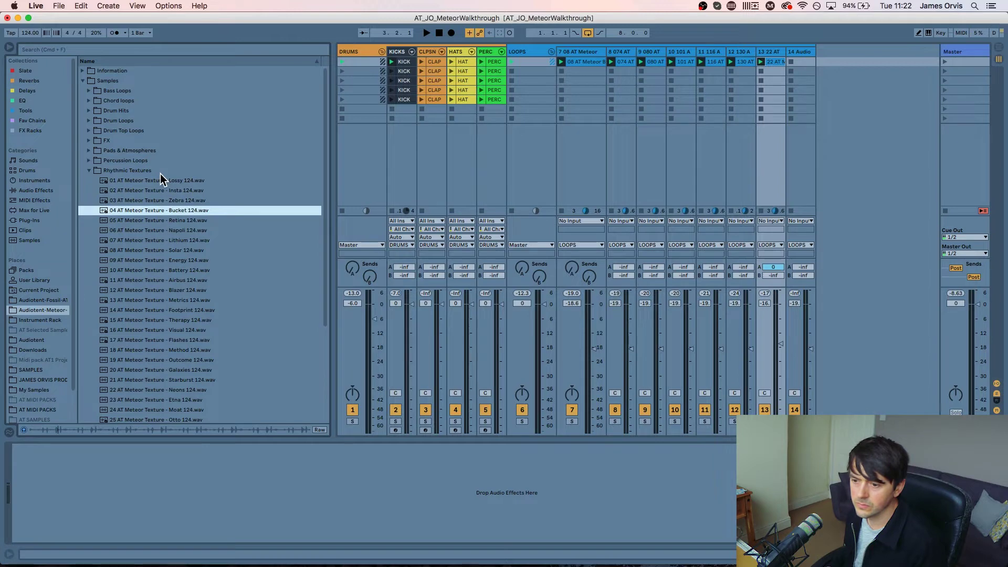
pyautogui.press('space')
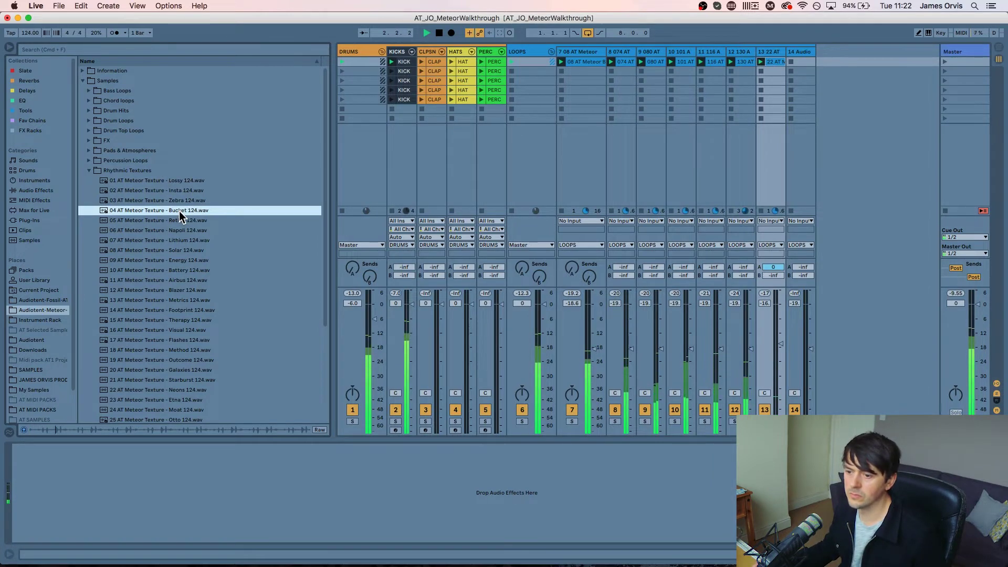
pyautogui.press('space')
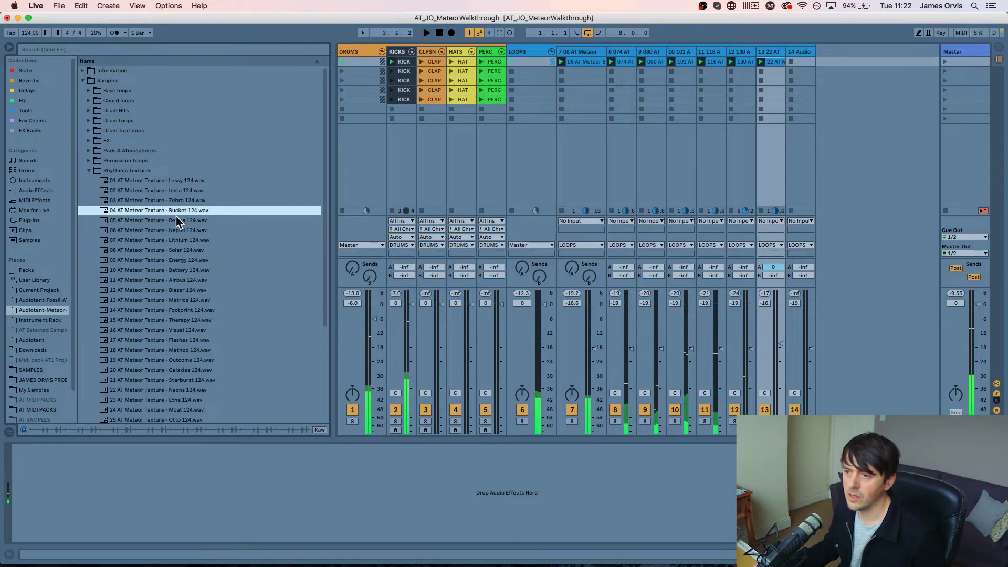
# Preview the textures from 05 Retina to 07 Lithium over the playing groove
pyautogui.click(180, 221)
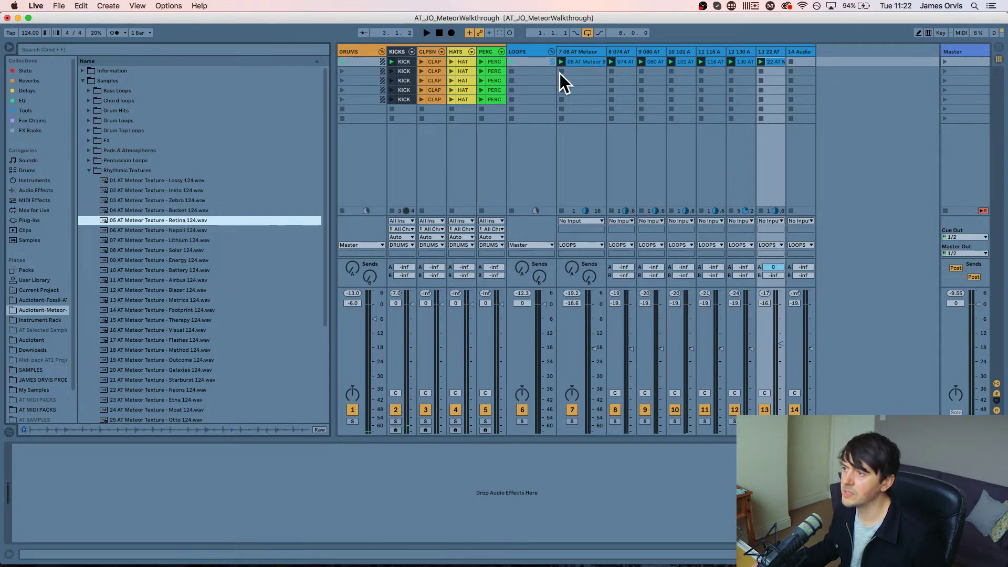
pyautogui.press('space')
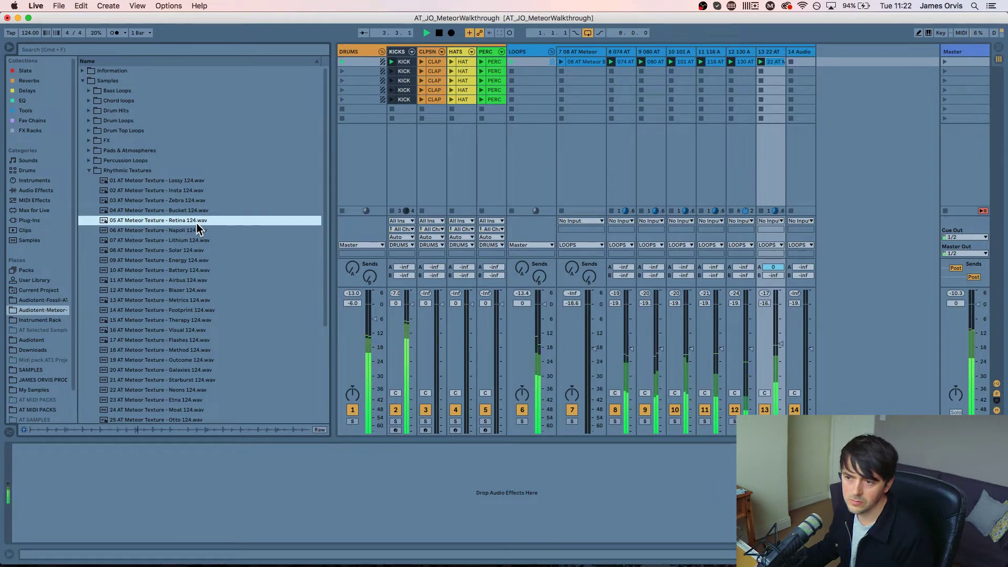
pyautogui.press('Down')
pyautogui.press('Down')
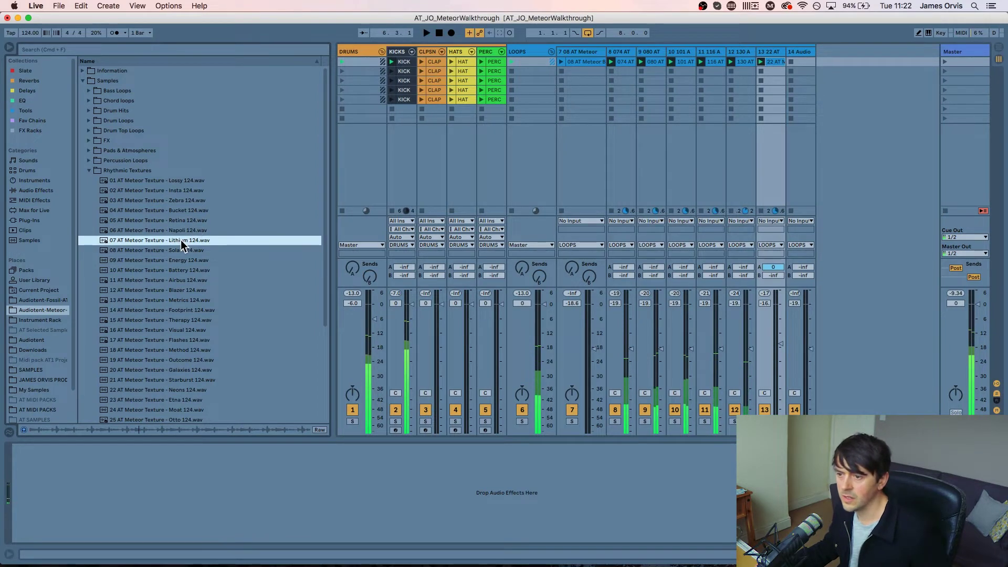
# Place 07 AT Meteor Texture - Lithium 124 in the first slot of track 14, solo the track and launch the clip
pyautogui.moveTo(181, 241); pyautogui.dragTo(802, 62)
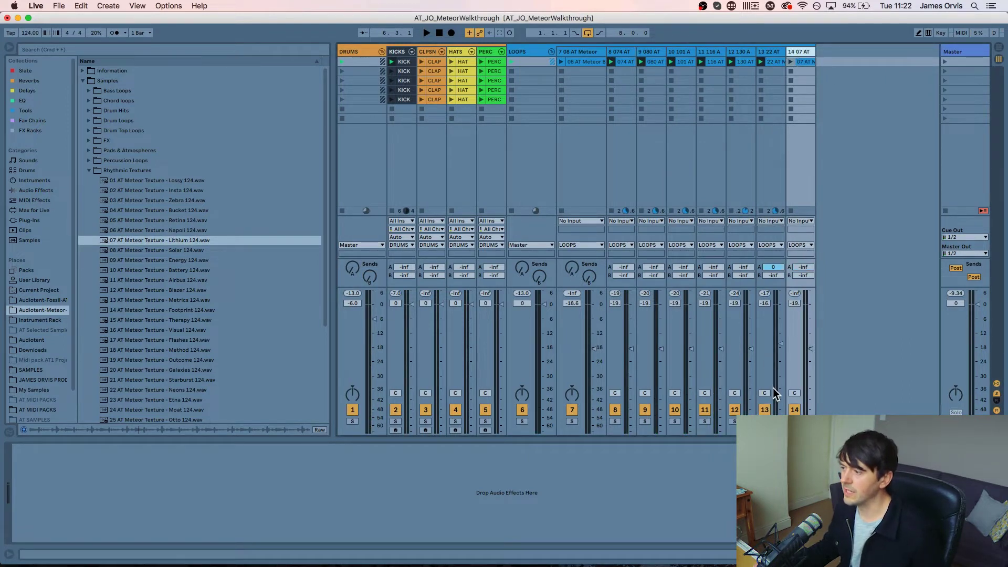
pyautogui.click(794, 420)
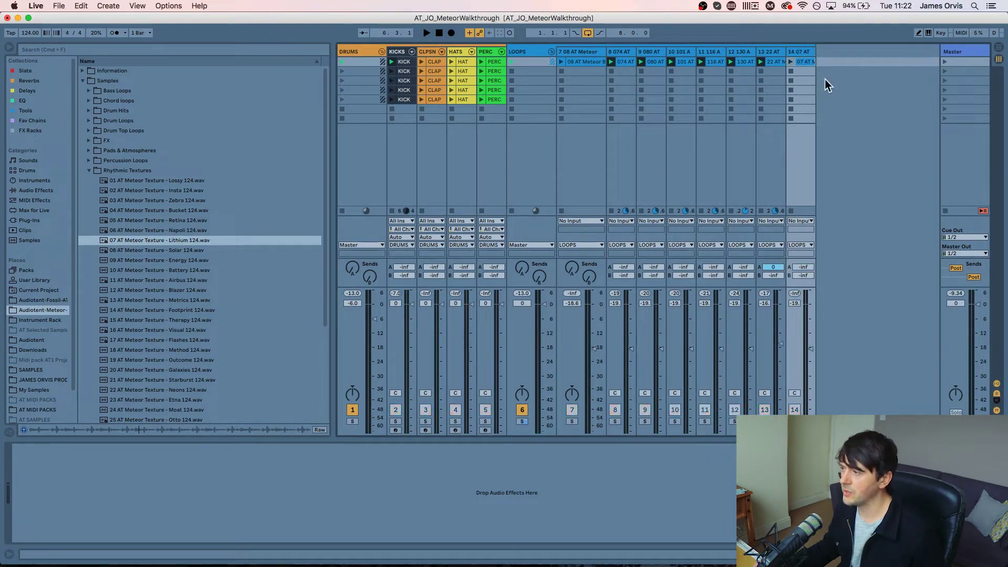
pyautogui.click(790, 62)
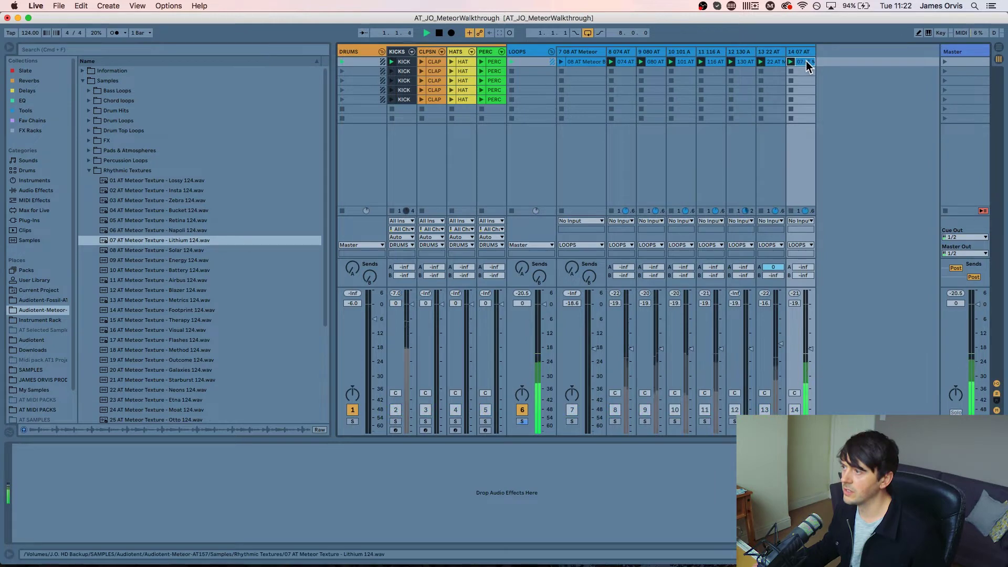
# Add the EQuality equalizer to track 14 and turn on its analyser
pyautogui.click(23, 100)
pyautogui.click(102, 71)
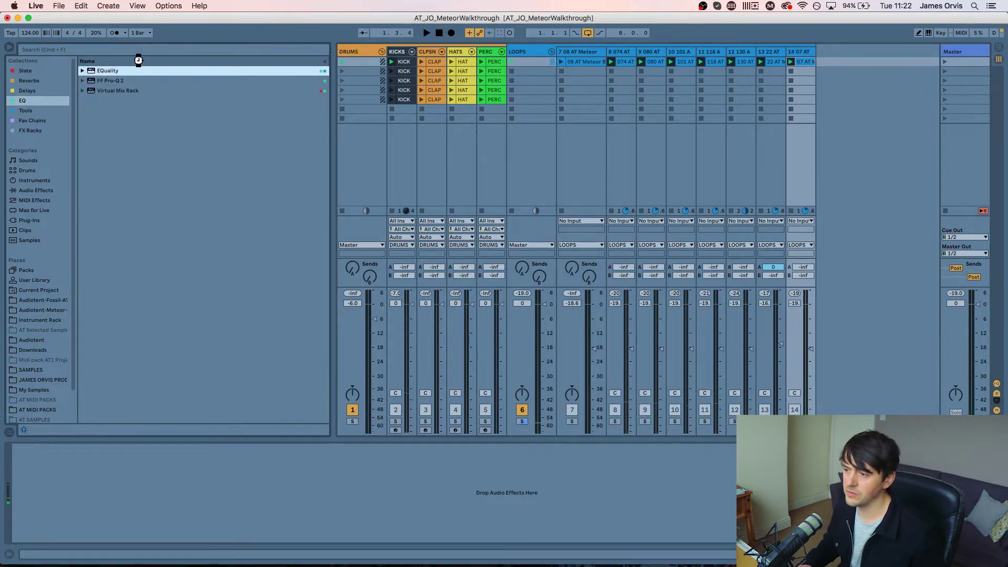
pyautogui.press('XF86AudioRaiseVolume')
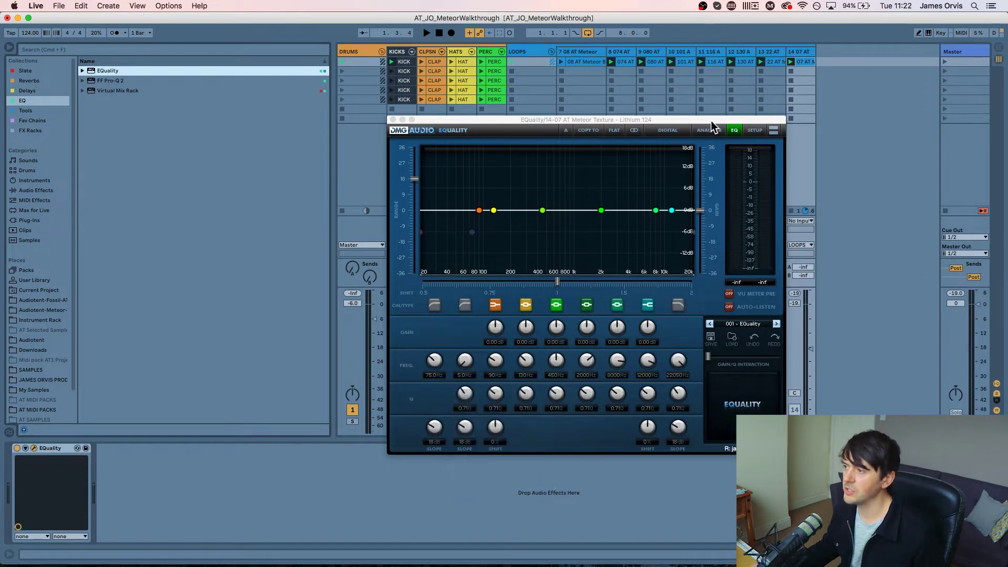
pyautogui.moveTo(727, 136); pyautogui.dragTo(577, 108)
pyautogui.click(560, 102)
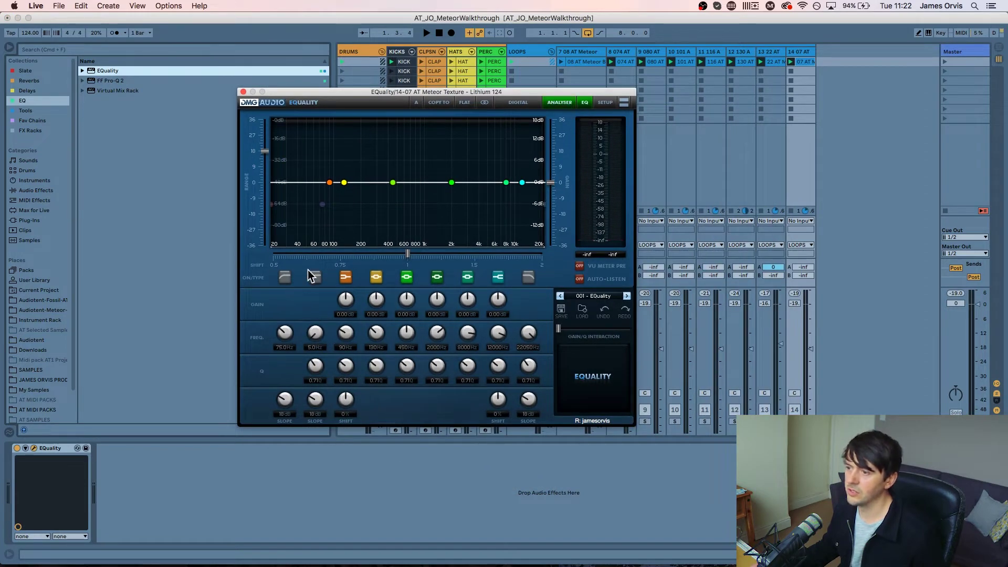
# Band-limit the Lithium texture in EQuality with a low cut at about 360 Hz and a high cut at about 1.6 kHz
pyautogui.press('space')
pyautogui.click(285, 278)
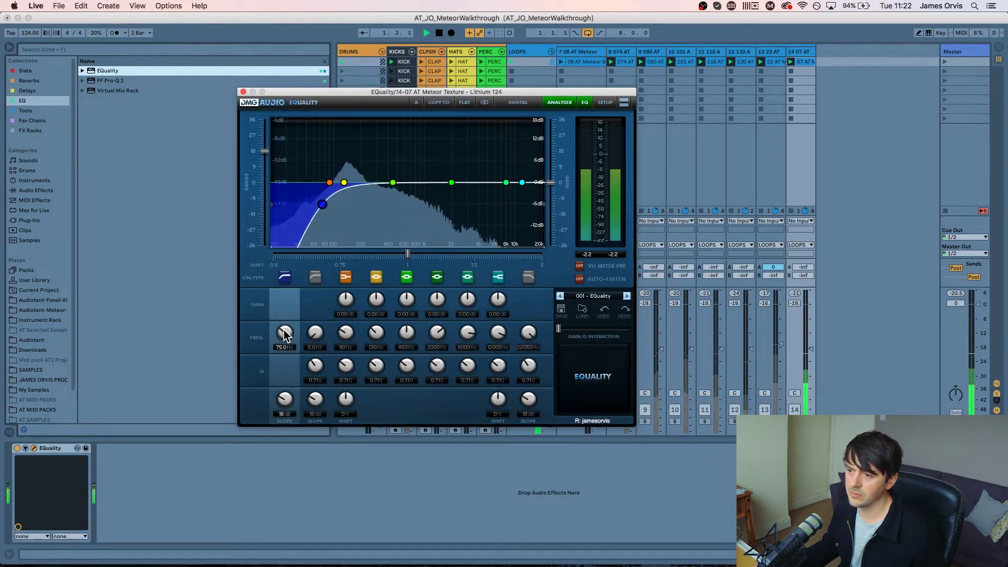
pyautogui.moveTo(284, 333); pyautogui.dragTo(284, 312)
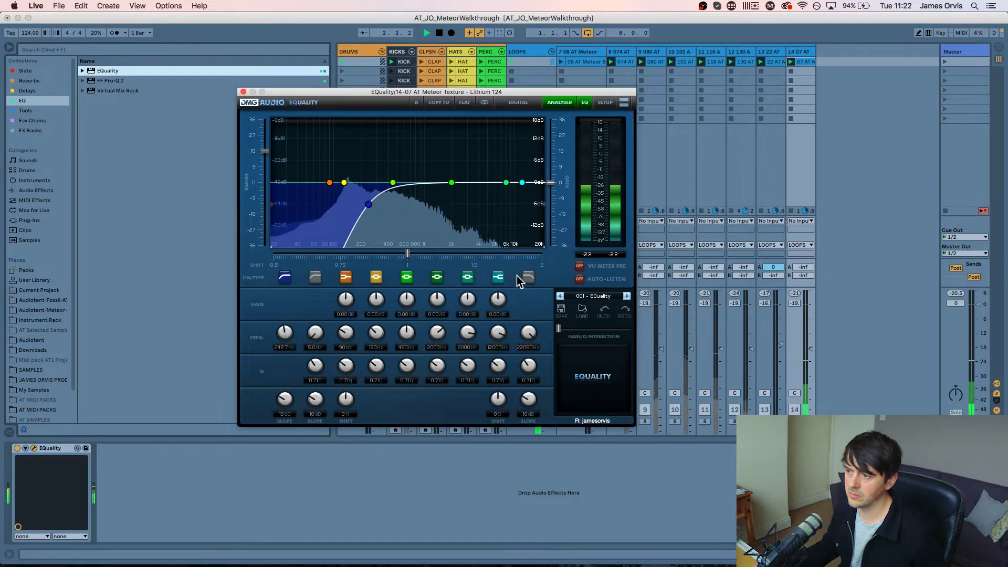
pyautogui.click(527, 277)
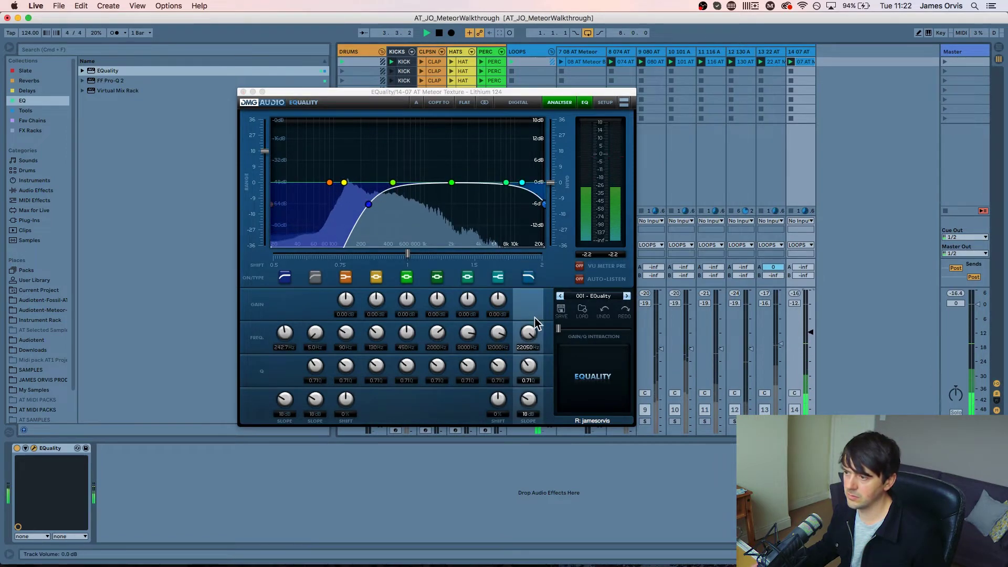
pyautogui.moveTo(529, 330); pyautogui.dragTo(528, 362)
pyautogui.moveTo(285, 345); pyautogui.dragTo(285, 337)
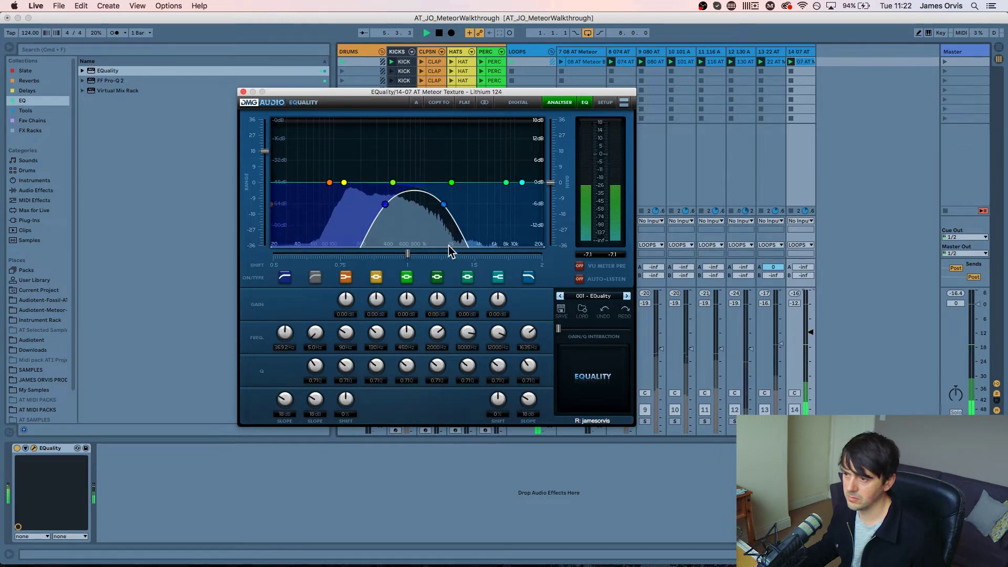
# Close the EQuality window, insert an Echo delay after it on track 14, and play the soloed texture
pyautogui.click(243, 92)
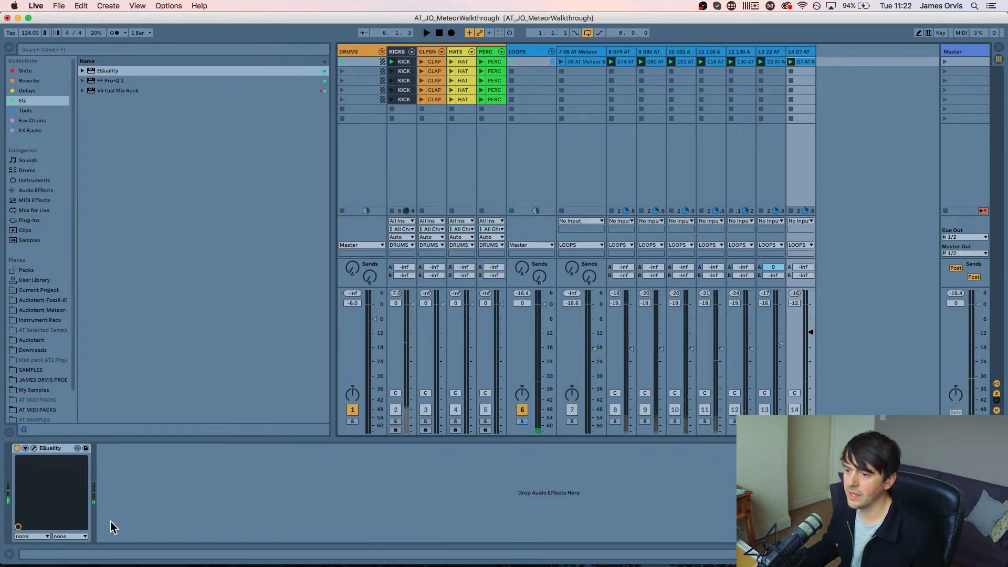
pyautogui.rightClick(124, 487)
pyautogui.click(156, 458)
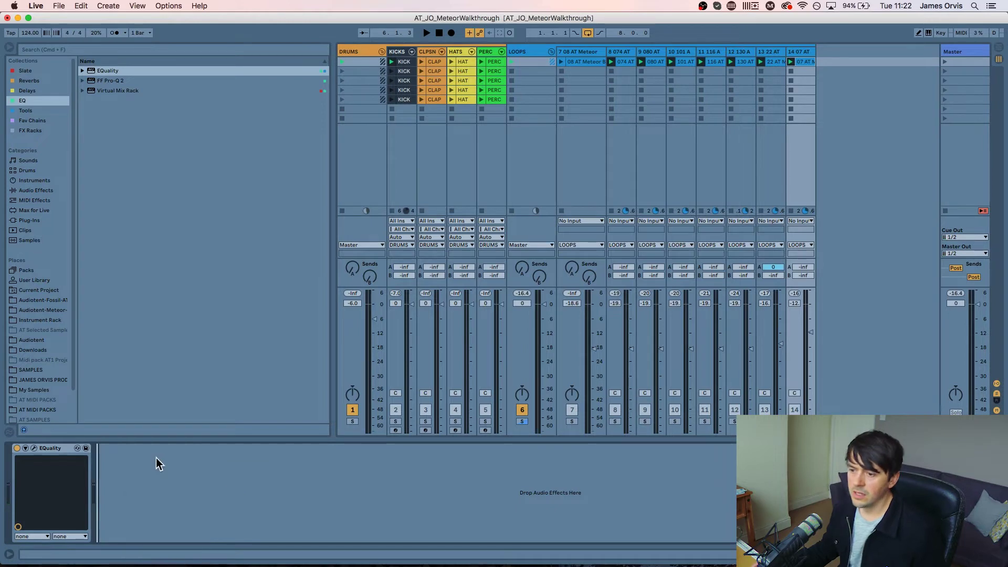
pyautogui.rightClick(145, 449)
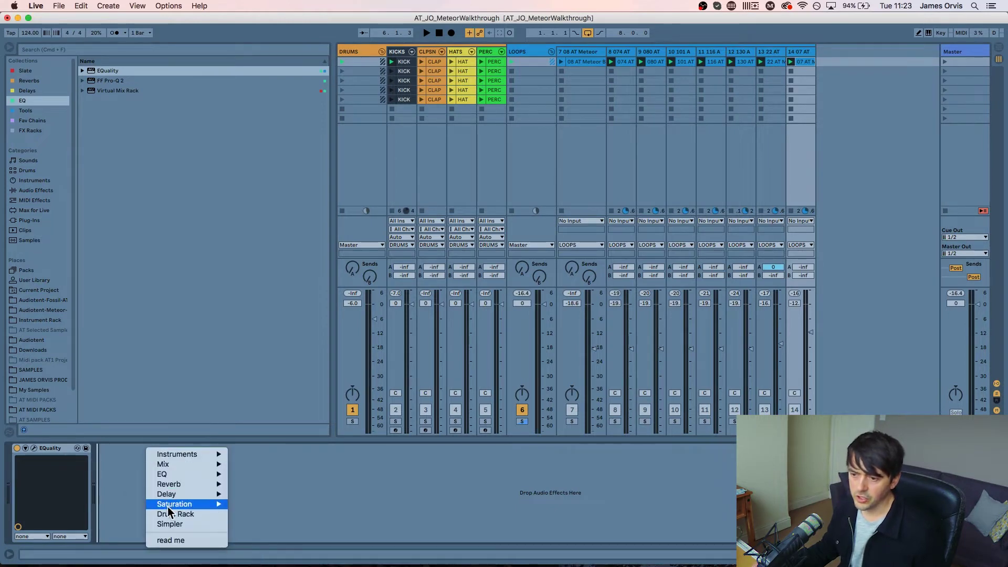
pyautogui.moveTo(194, 505)
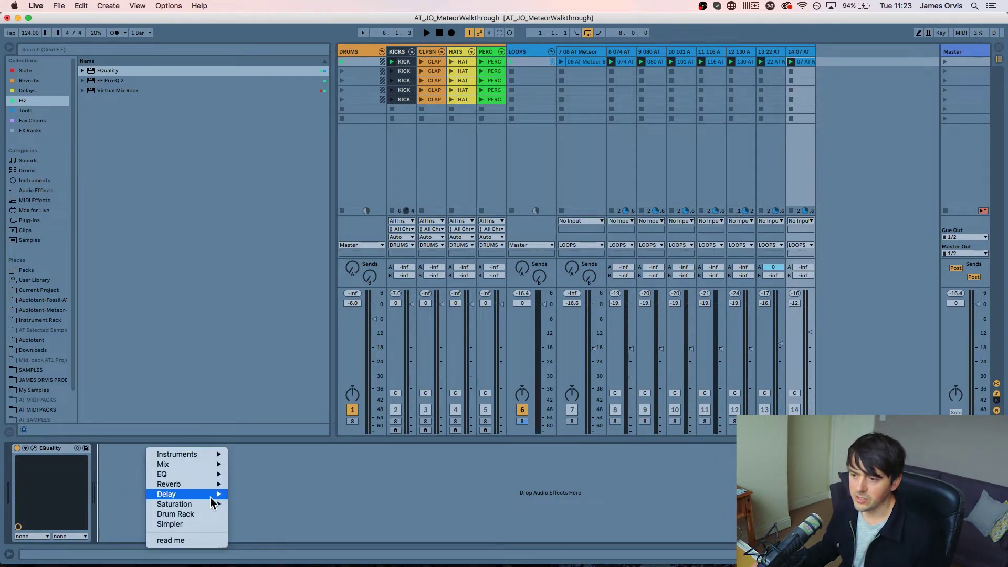
pyautogui.moveTo(194, 485)
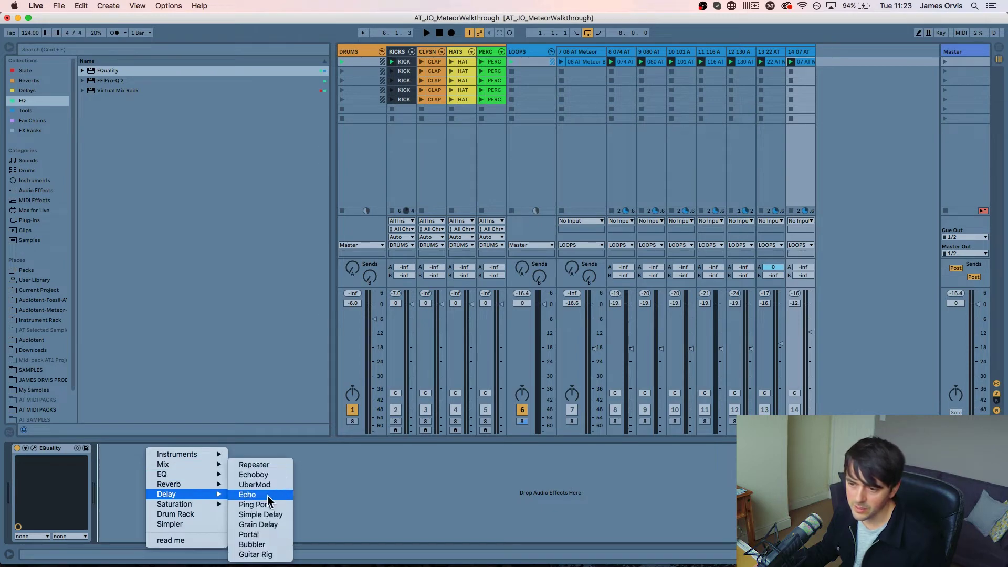
pyautogui.click(268, 495)
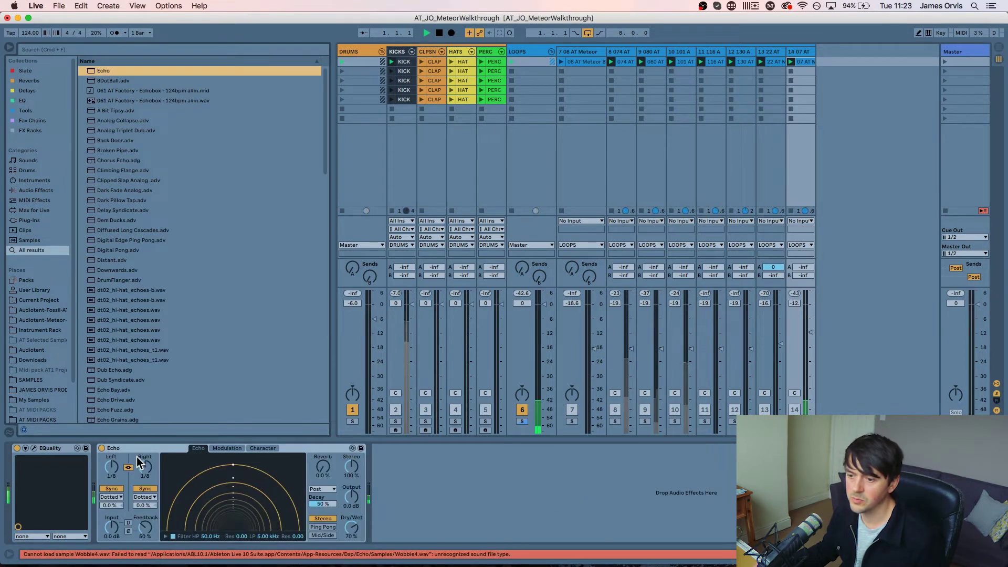
pyautogui.press('space')
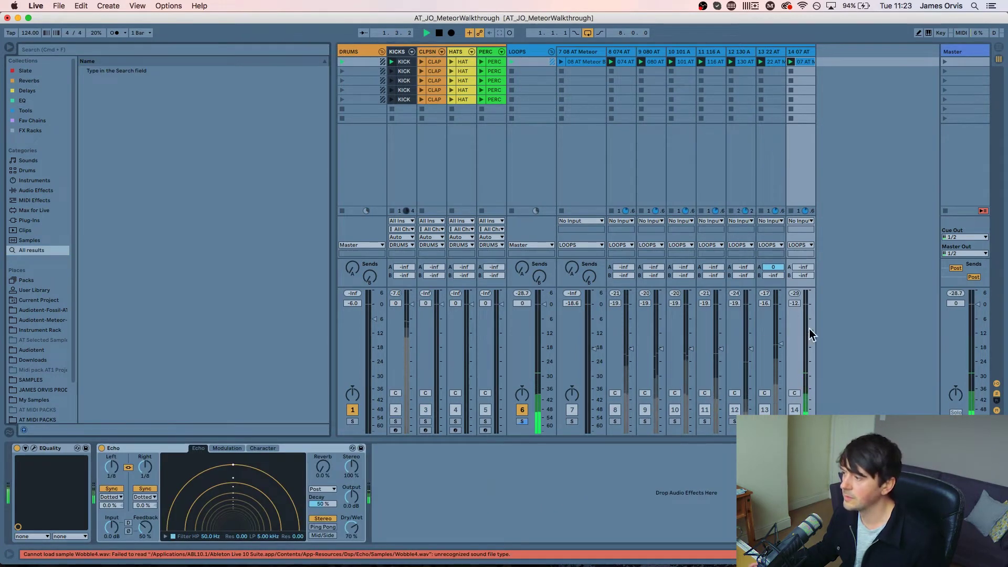
# Raise track 14's volume to -6.3 dB and increase Echo's feedback to 86 %
pyautogui.moveTo(809, 331); pyautogui.dragTo(810, 318)
pyautogui.moveTo(145, 527); pyautogui.dragTo(145, 506)
pyautogui.rightClick(431, 472)
pyautogui.rightClick(431, 471)
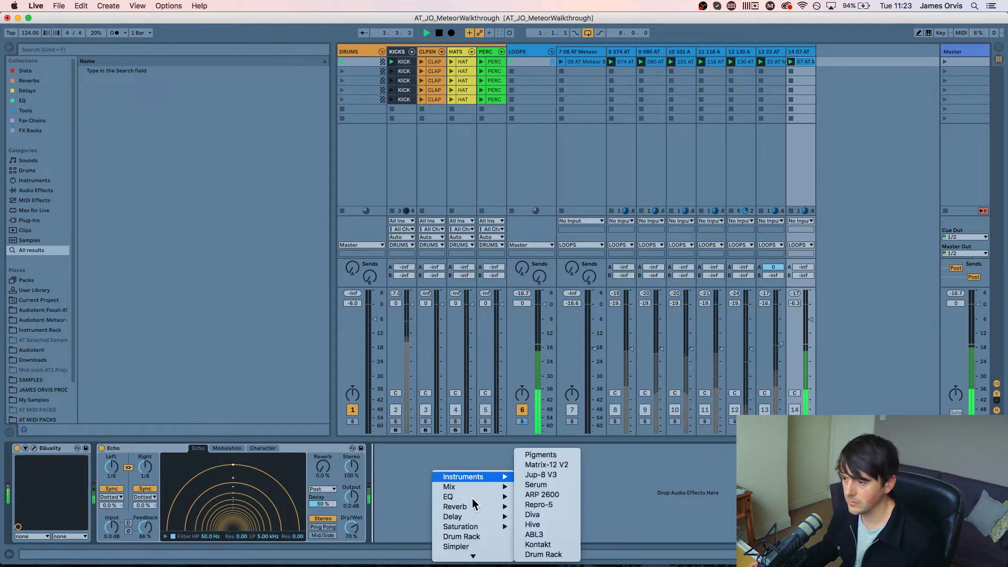
pyautogui.click(402, 503)
# Set Echo's reverb to 30 % and its feedback to about 45 % while listening to the texture
pyautogui.moveTo(323, 466); pyautogui.dragTo(323, 454)
pyautogui.press('space')
pyautogui.moveTo(145, 527)
pyautogui.mouseDown()
pyautogui.moveTo(145, 546)
pyautogui.moveTo(151, 522)
pyautogui.mouseUp()
pyautogui.press('space')
pyautogui.moveTo(311, 471); pyautogui.dragTo(312, 469)
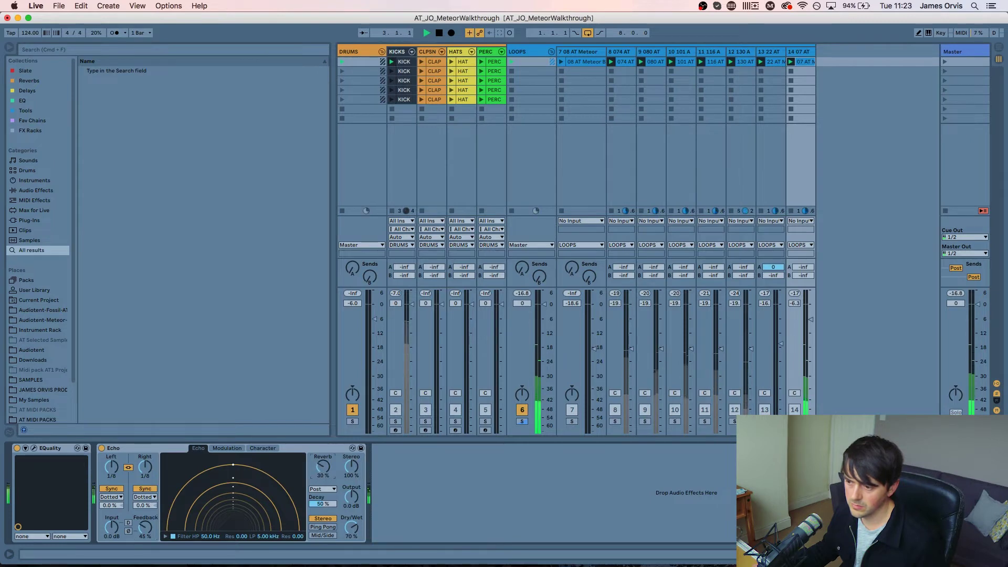
# Insert a sidechain Compressor after Echo on track 14 and take its sidechain signal from KICKS
pyautogui.rightClick(439, 472)
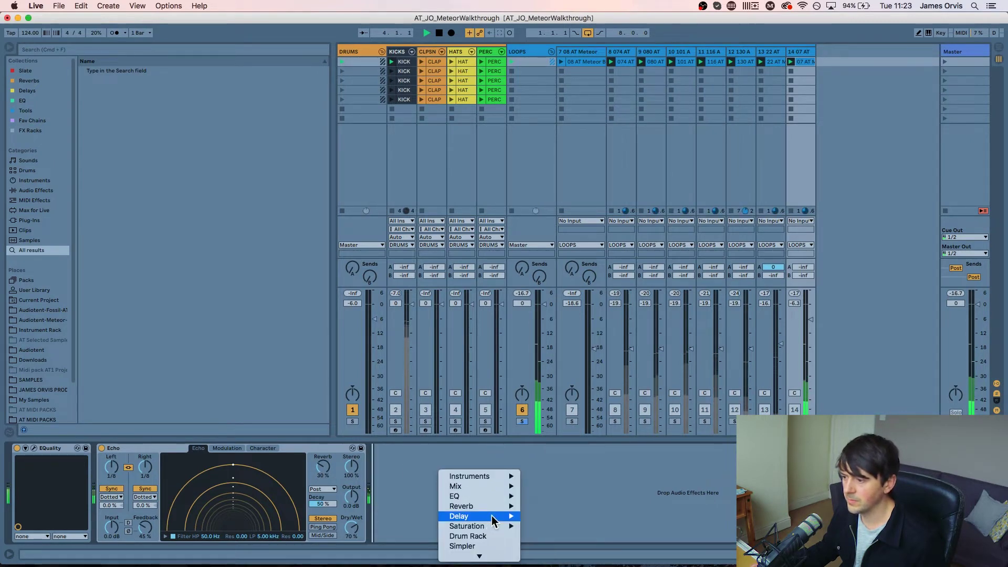
pyautogui.moveTo(496, 486)
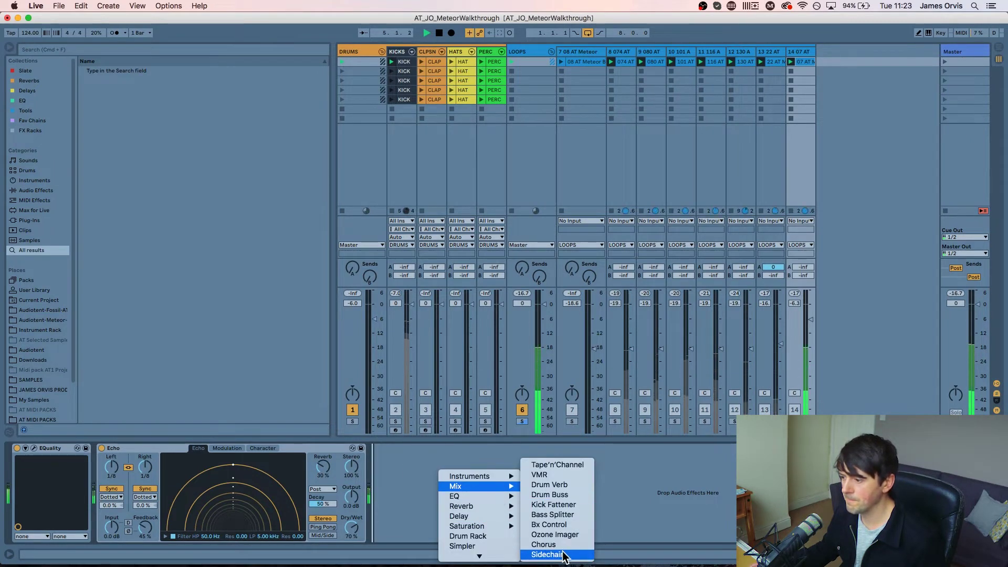
pyautogui.click(546, 554)
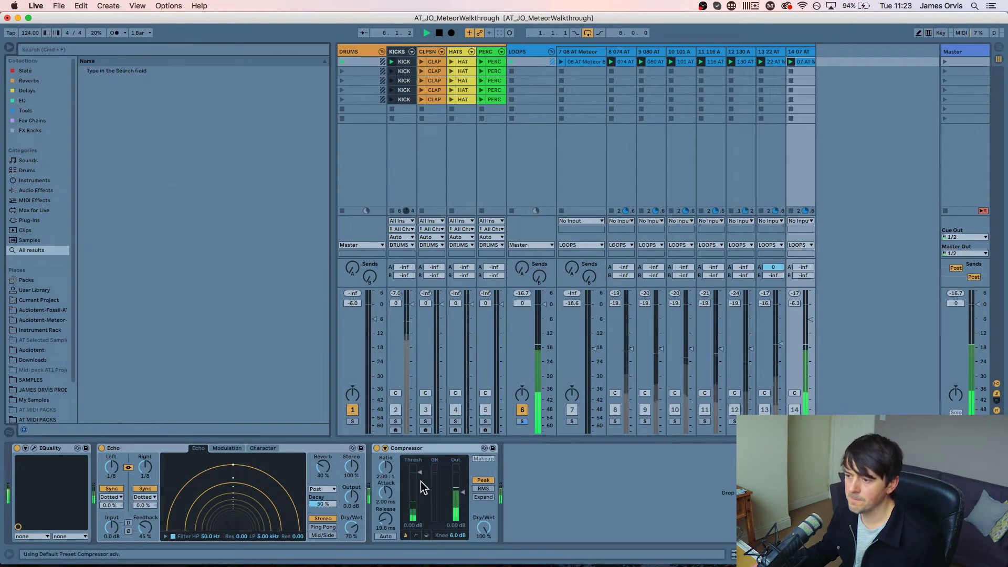
pyautogui.click(384, 448)
pyautogui.press('space')
pyautogui.click(394, 474)
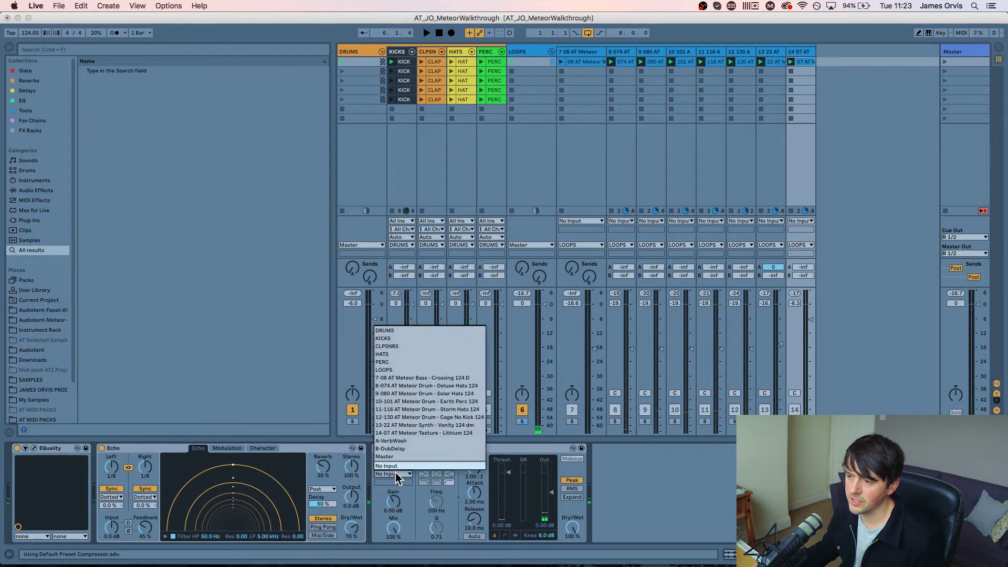
pyautogui.click(389, 338)
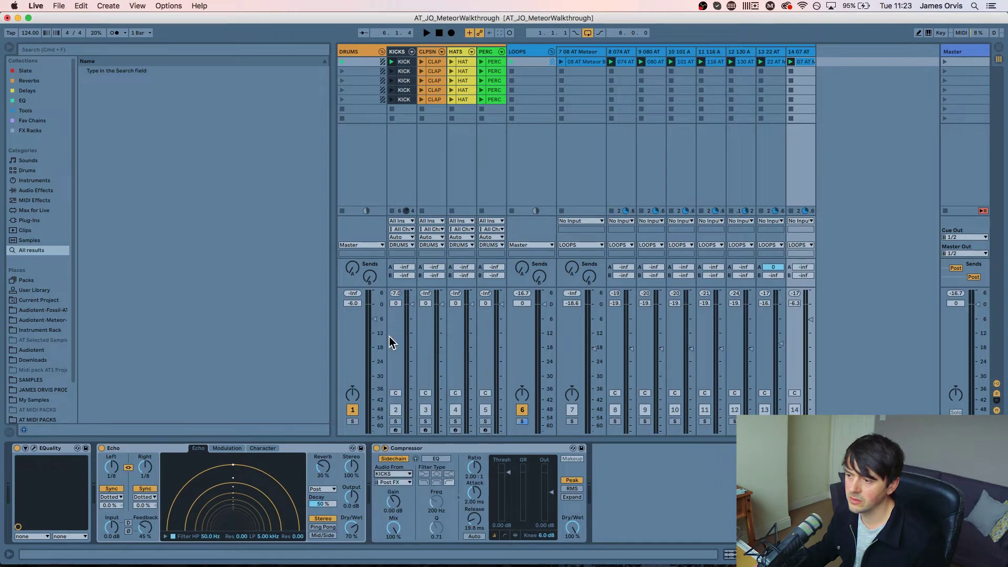
# Lower the Compressor's threshold to about -22.6 dB during playback and solo the KICKS track alongside the texture
pyautogui.press('space')
pyautogui.moveTo(509, 503); pyautogui.dragTo(508, 534)
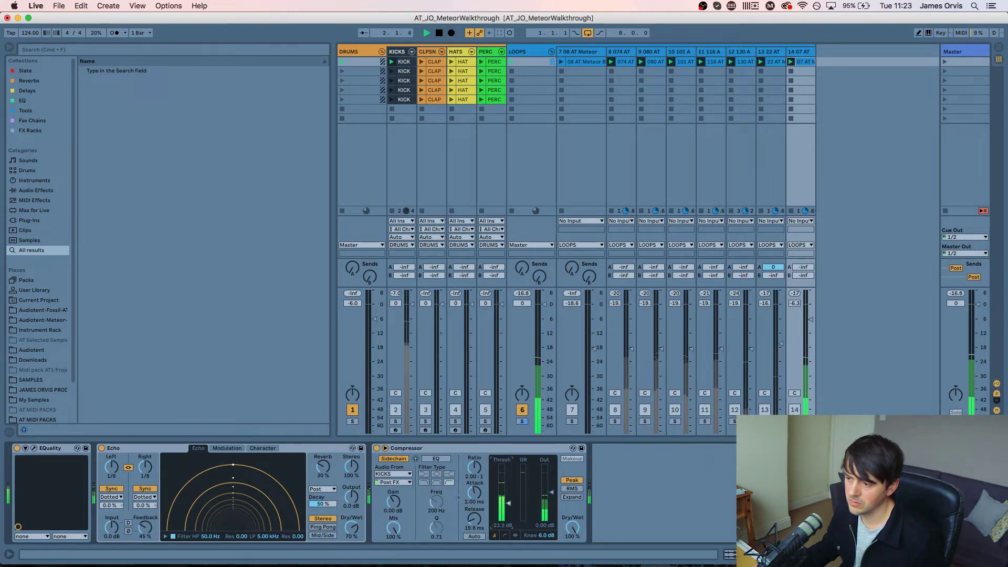
pyautogui.click(397, 422)
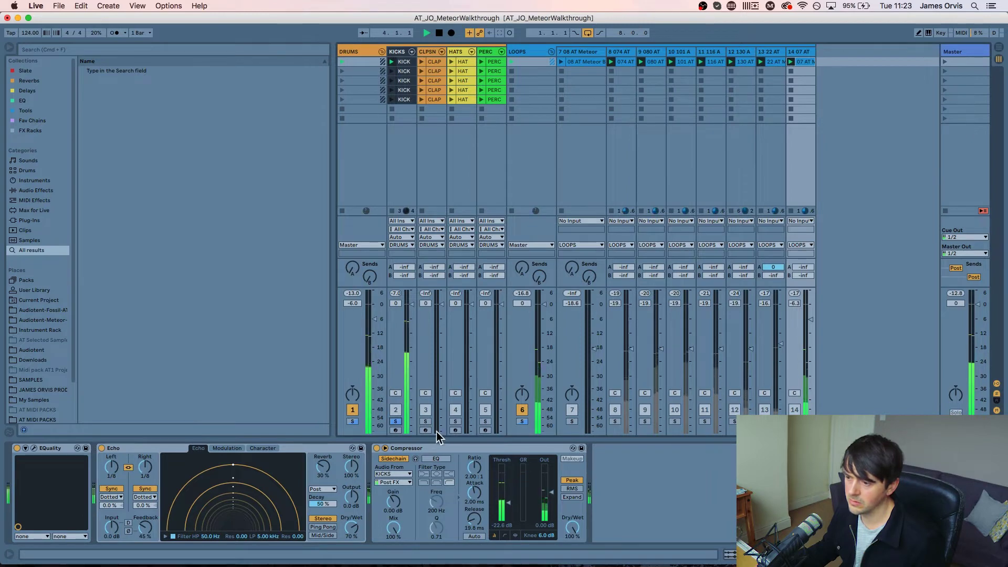
# Try Echo with straight 1/8 and 1/16 note delay times, and set its sync mode back to Dotted
pyautogui.moveTo(111, 467)
pyautogui.mouseDown()
pyautogui.moveTo(112, 479)
pyautogui.moveTo(111, 466)
pyautogui.mouseUp()
pyautogui.press('space')
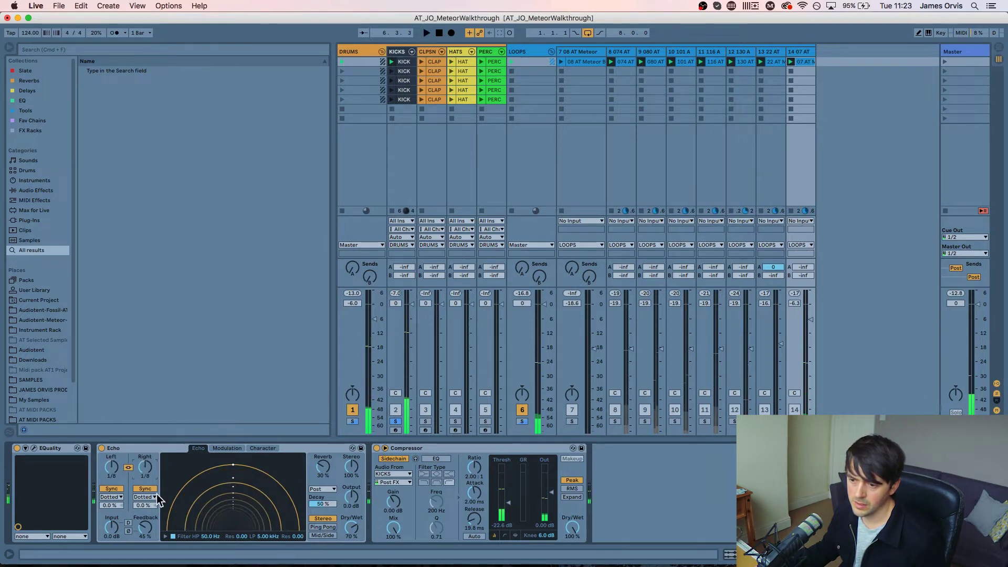
pyautogui.click(154, 497)
pyautogui.click(153, 504)
pyautogui.press('space')
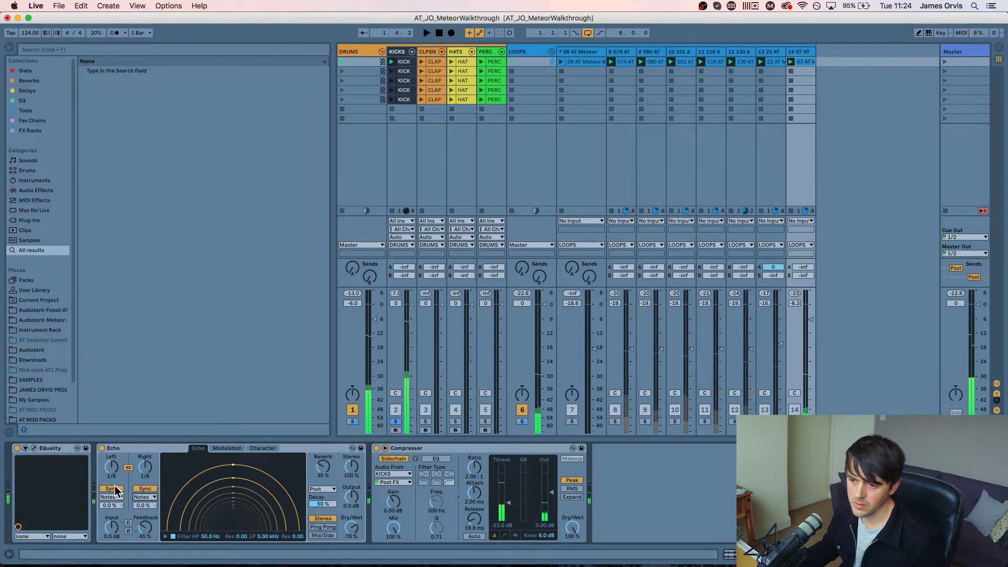
pyautogui.press('Down')
pyautogui.press('space')
pyautogui.click(120, 497)
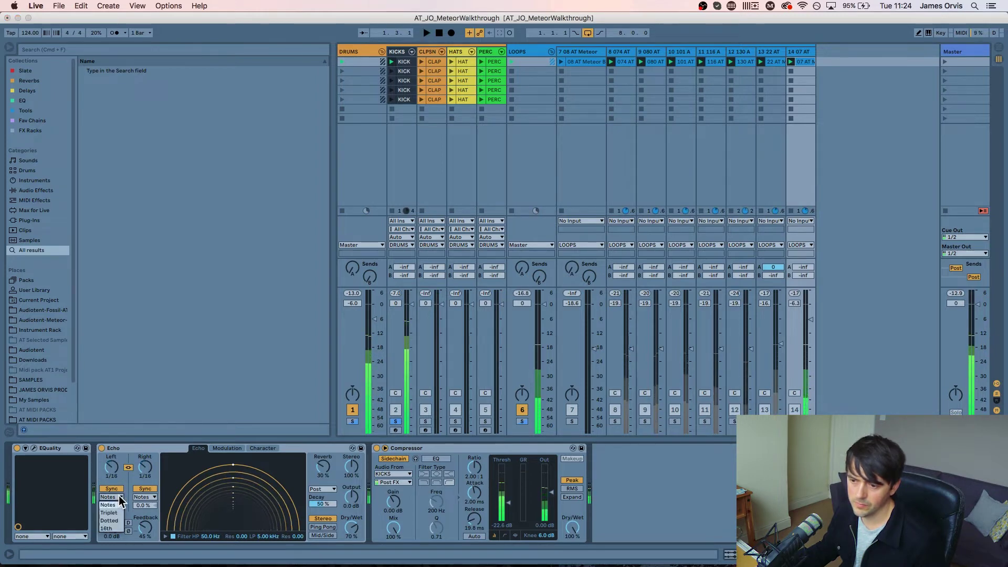
pyautogui.click(118, 518)
pyautogui.press('space')
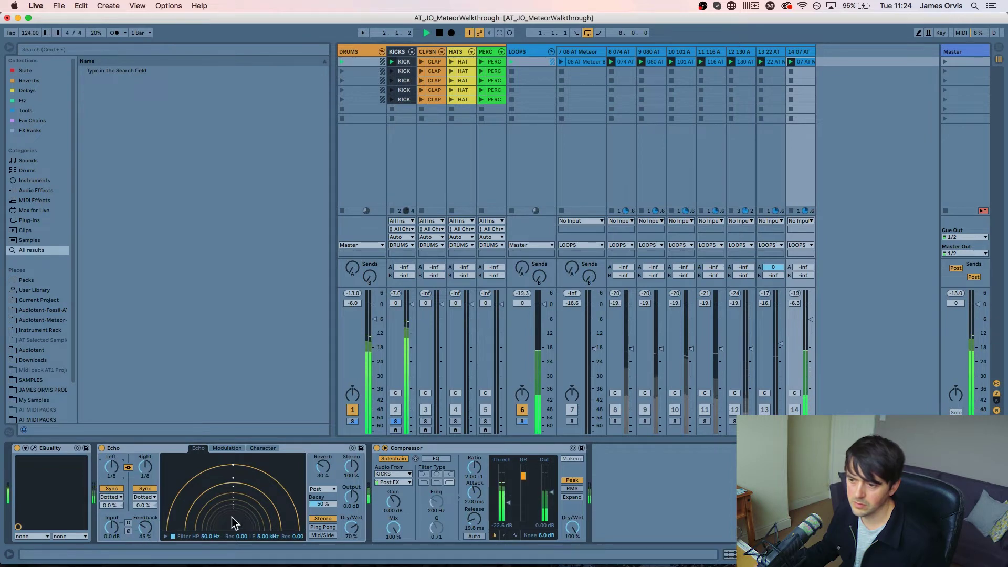
# Filter Echo with a 520 Hz high-pass and 9.89 kHz low-pass, and use Ping Pong mode with 75 % stereo width
pyautogui.click(165, 535)
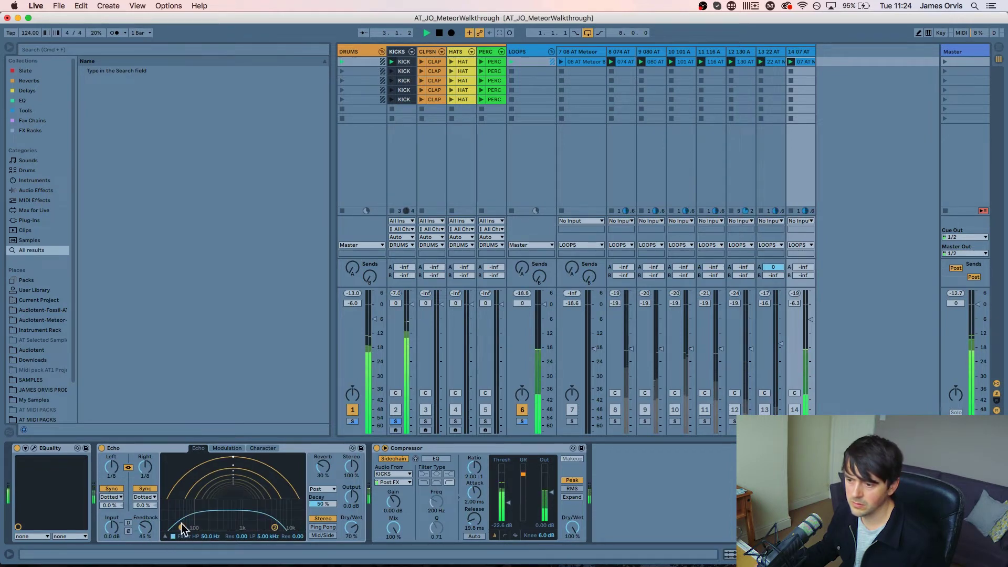
pyautogui.moveTo(181, 523); pyautogui.dragTo(288, 521)
pyautogui.click(329, 526)
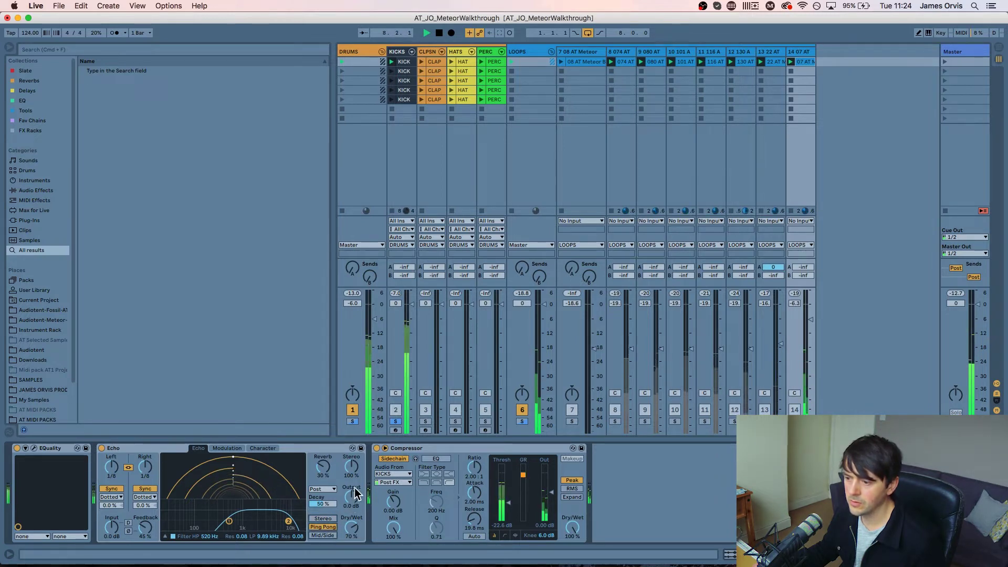
pyautogui.moveTo(351, 466); pyautogui.dragTo(351, 475)
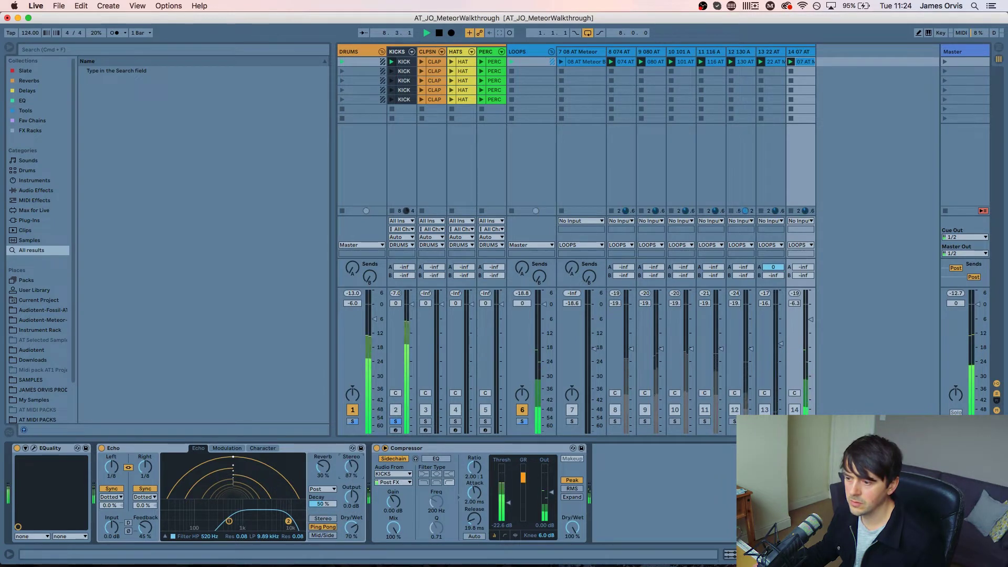
# Solo tracks 7, 8, 9 and 11 with the kick and texture, leaving track 10 out, and launch track 7's bass clip
pyautogui.click(616, 420)
pyautogui.click(644, 421)
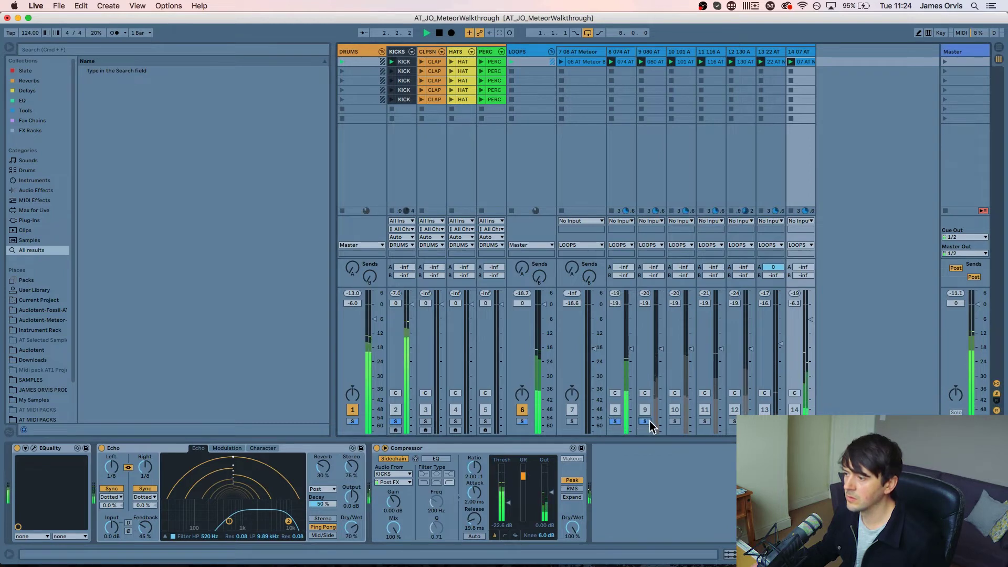
pyautogui.click(672, 421)
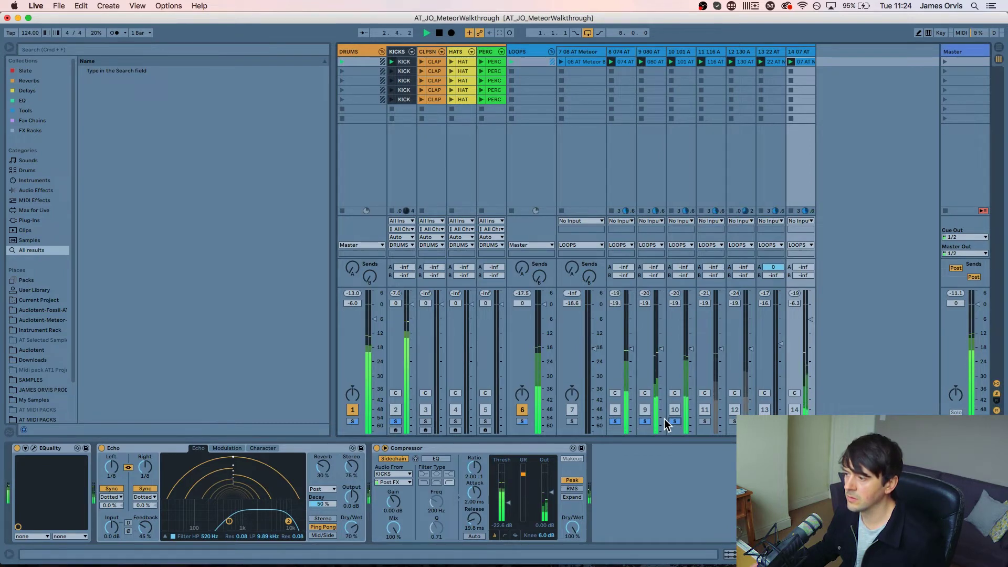
pyautogui.click(704, 421)
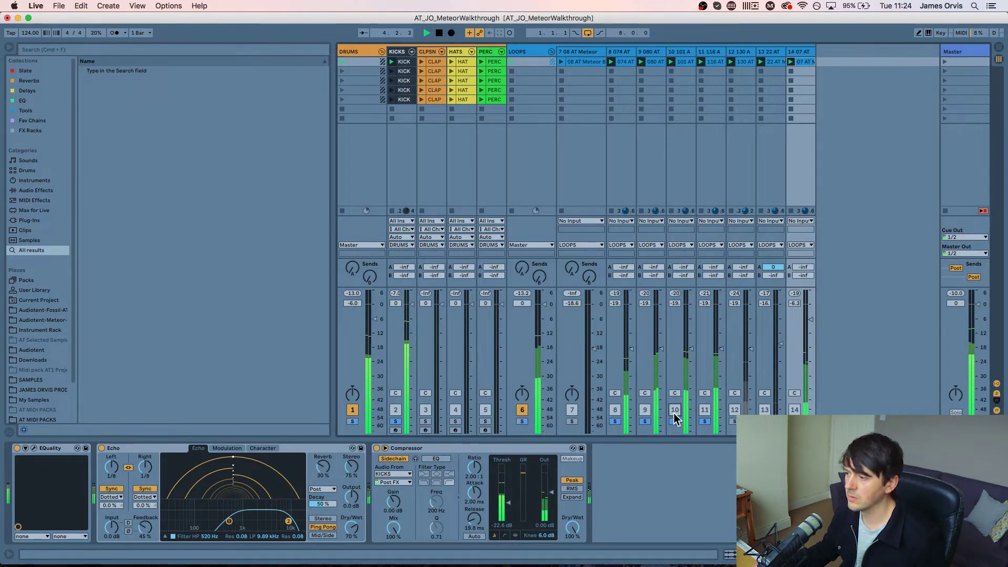
pyautogui.rightClick(674, 420)
pyautogui.click(674, 420)
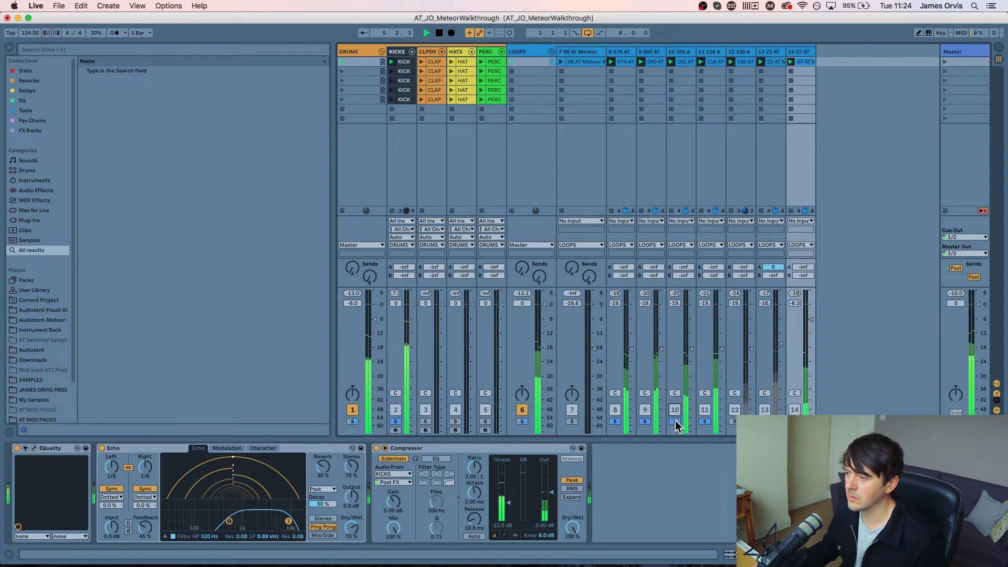
pyautogui.click(674, 421)
pyautogui.click(571, 421)
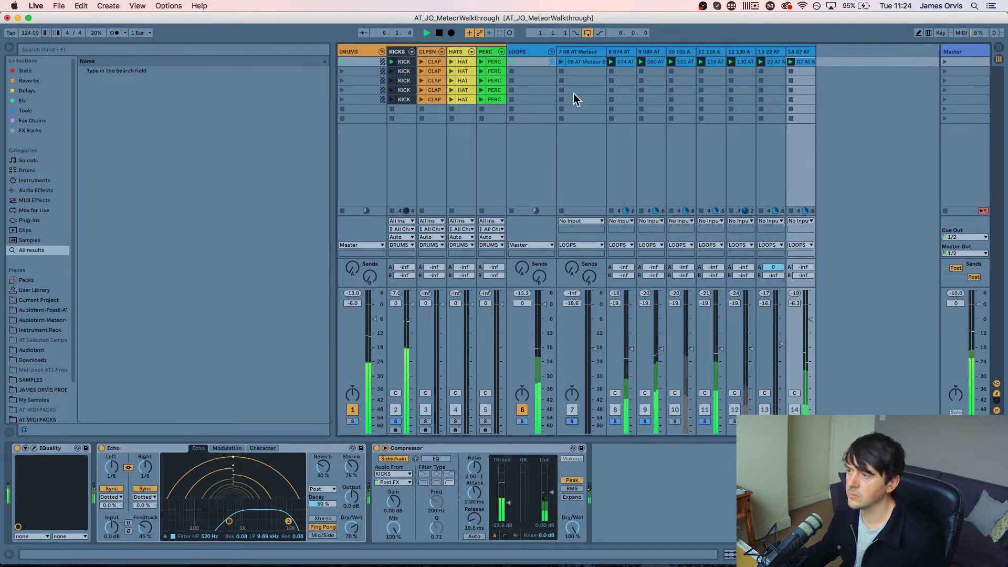
pyautogui.click(560, 77)
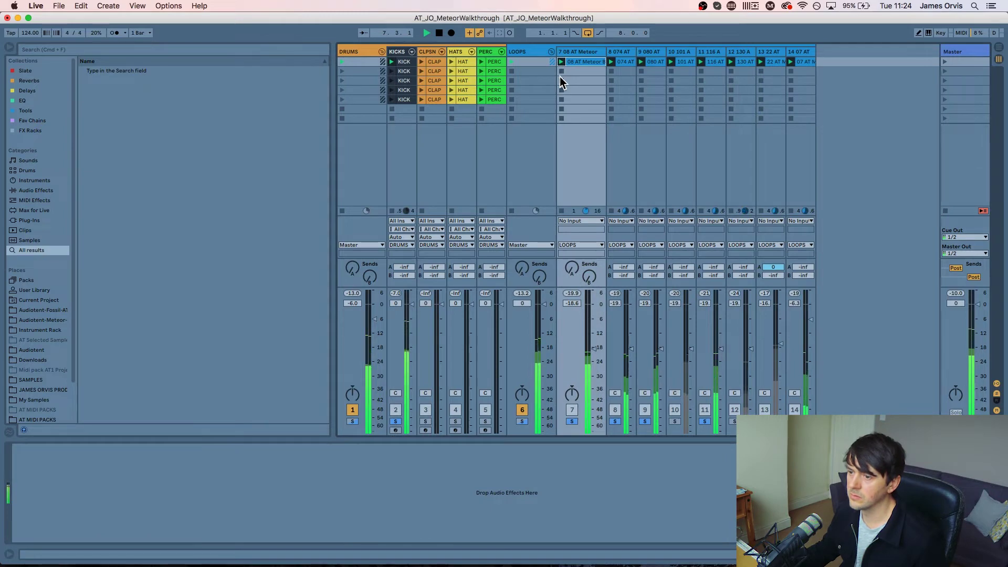
# Clear all track solos and mute track 10
pyautogui.click(794, 421)
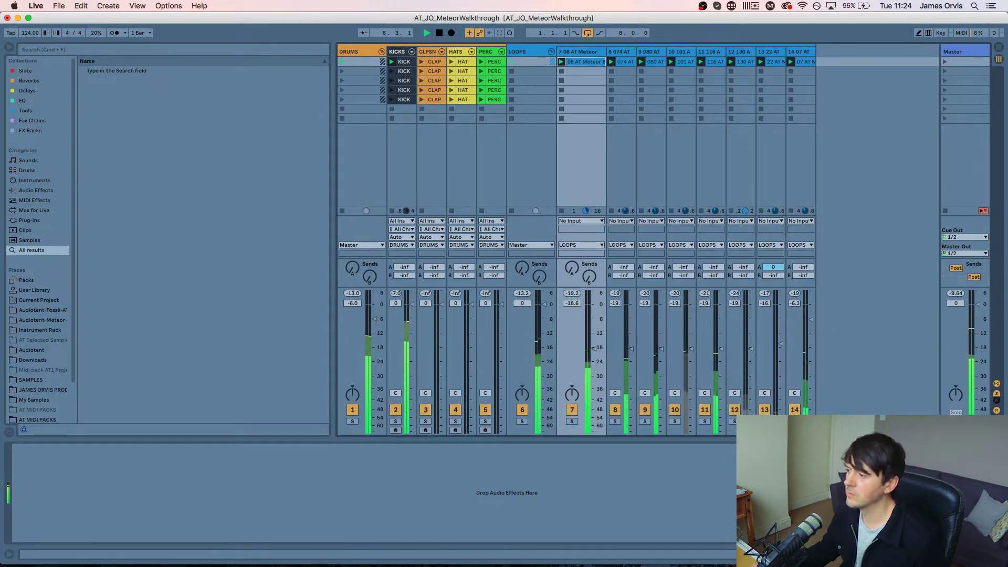
pyautogui.click(674, 409)
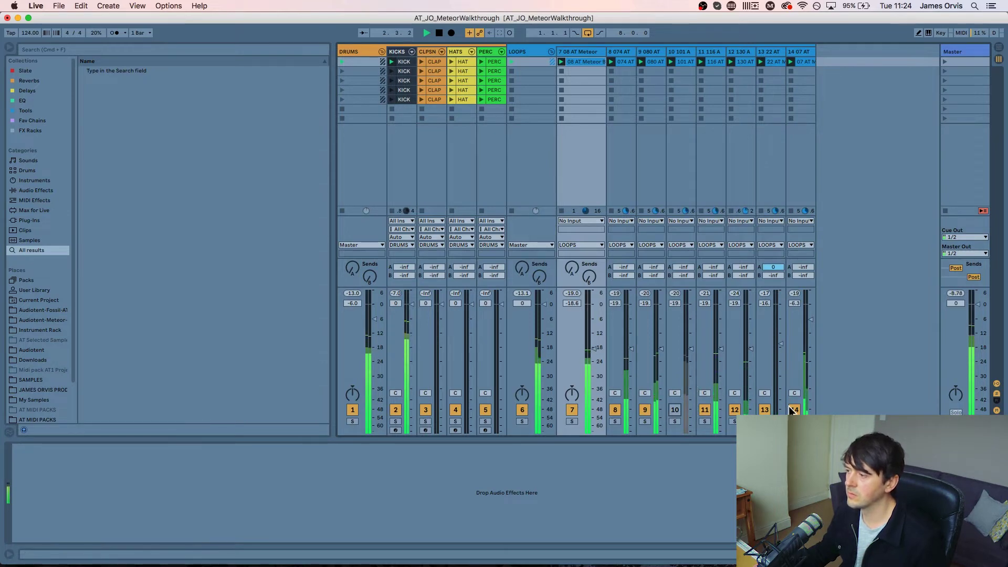
# Lower track 14's volume to -9.6 dB and mute tracks 7 and 13
pyautogui.moveTo(810, 320); pyautogui.dragTo(810, 329)
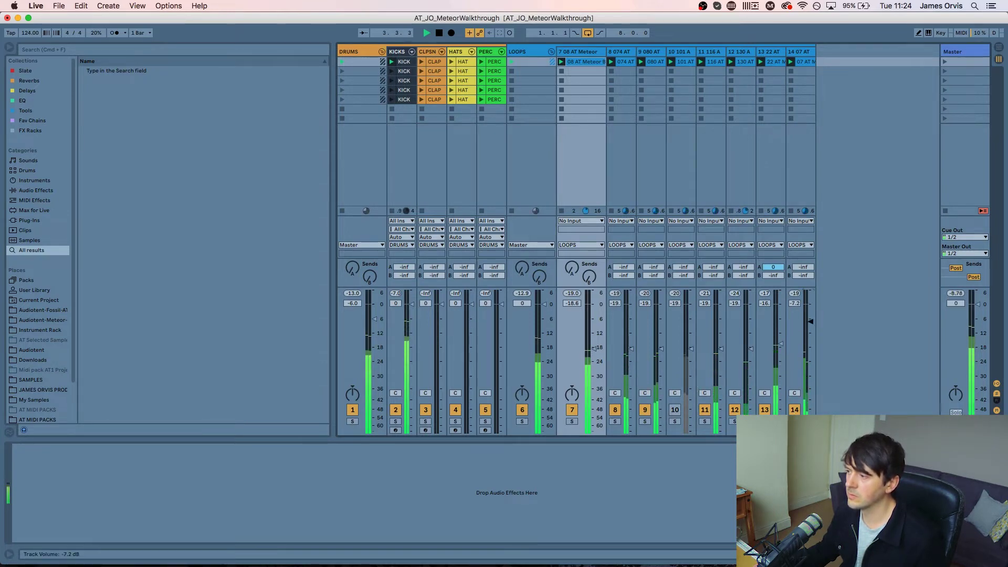
pyautogui.click(572, 409)
pyautogui.moveTo(810, 325); pyautogui.dragTo(808, 327)
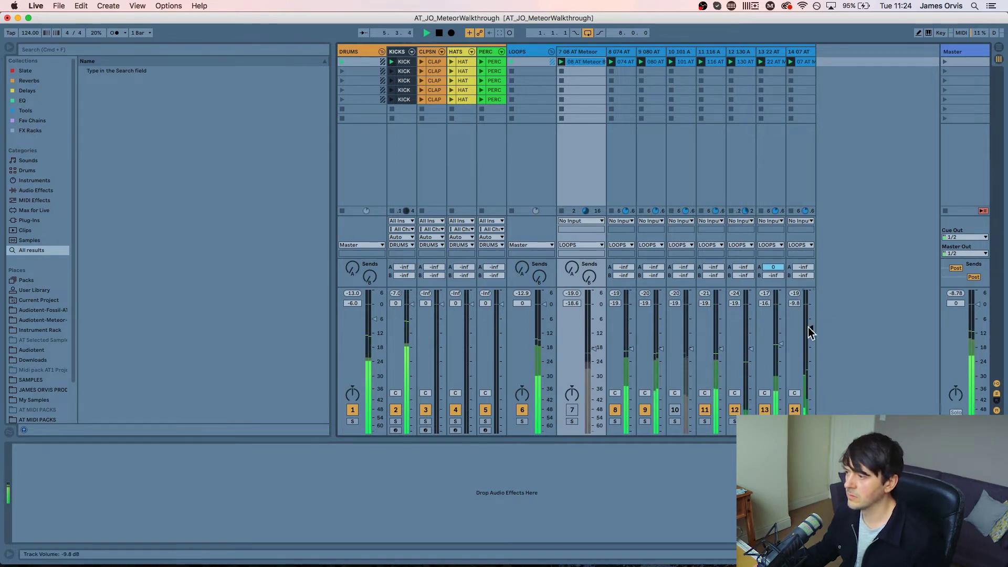
pyautogui.click(762, 407)
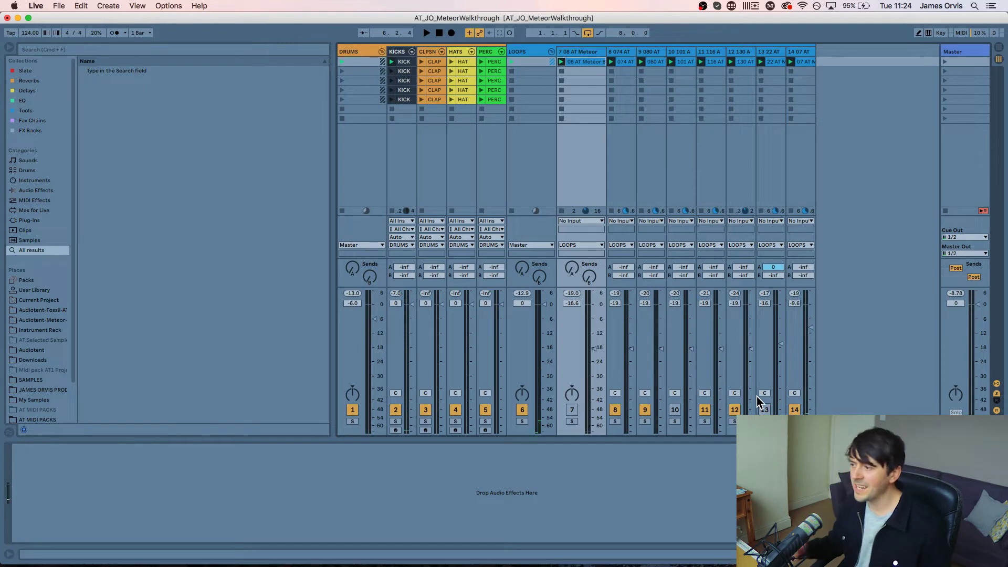
# Audition the Therapy, Moat and Trios loops in the Meteor pack's Rhythmic Textures folder
pyautogui.click(37, 301)
pyautogui.click(43, 300)
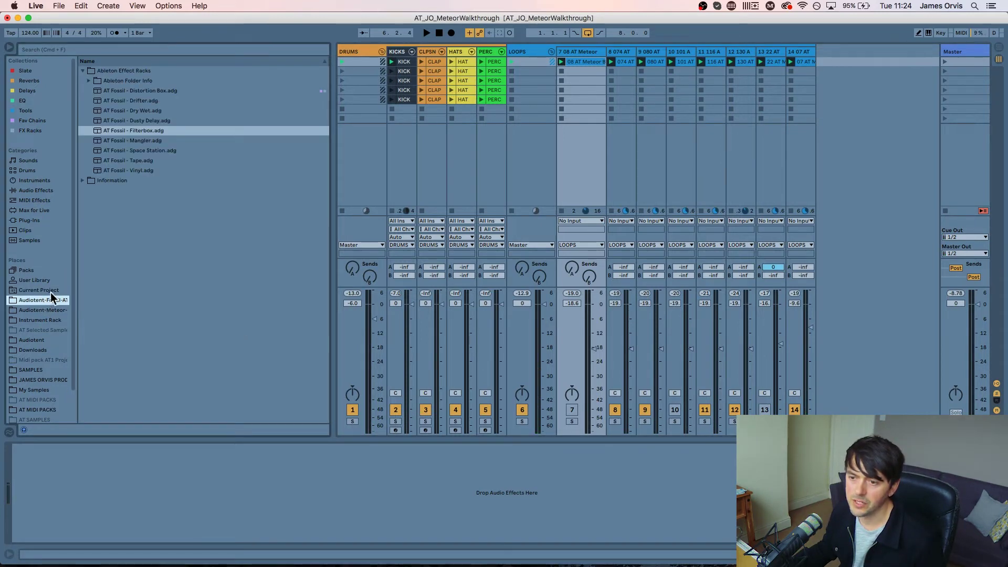
pyautogui.click(52, 309)
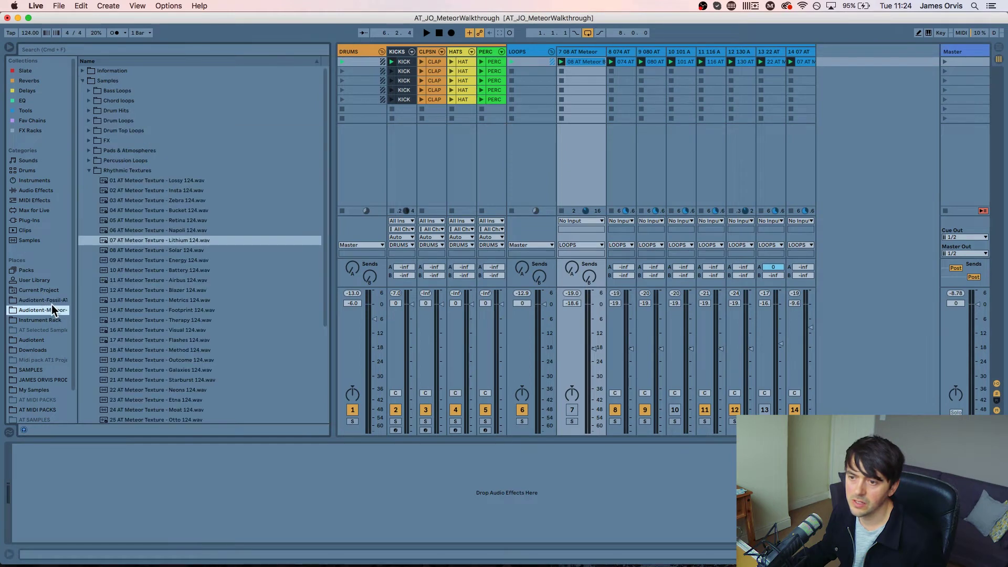
pyautogui.click(194, 319)
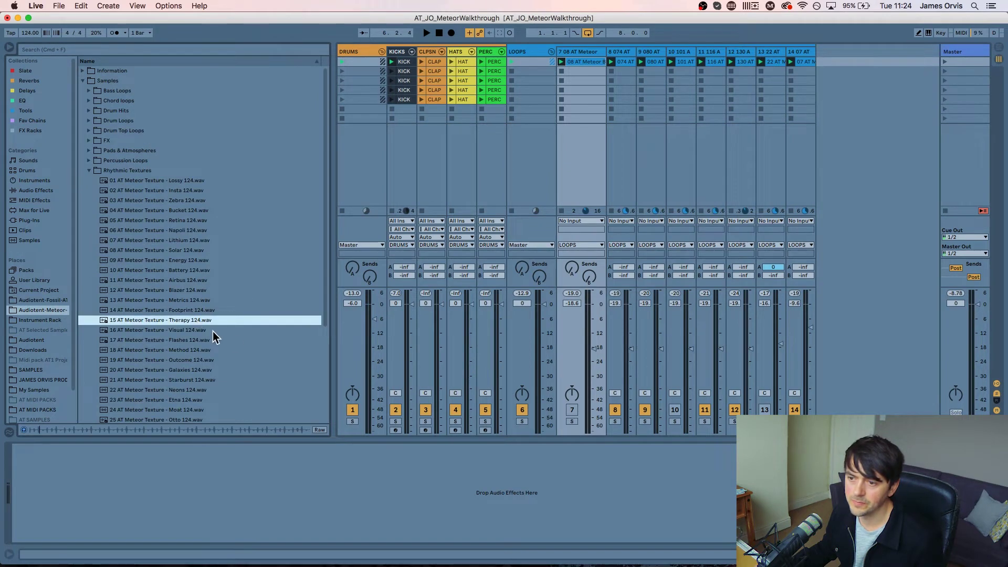
pyautogui.scroll(-3, 228, 337)
pyautogui.click(209, 348)
pyautogui.scroll(-3, 215, 348)
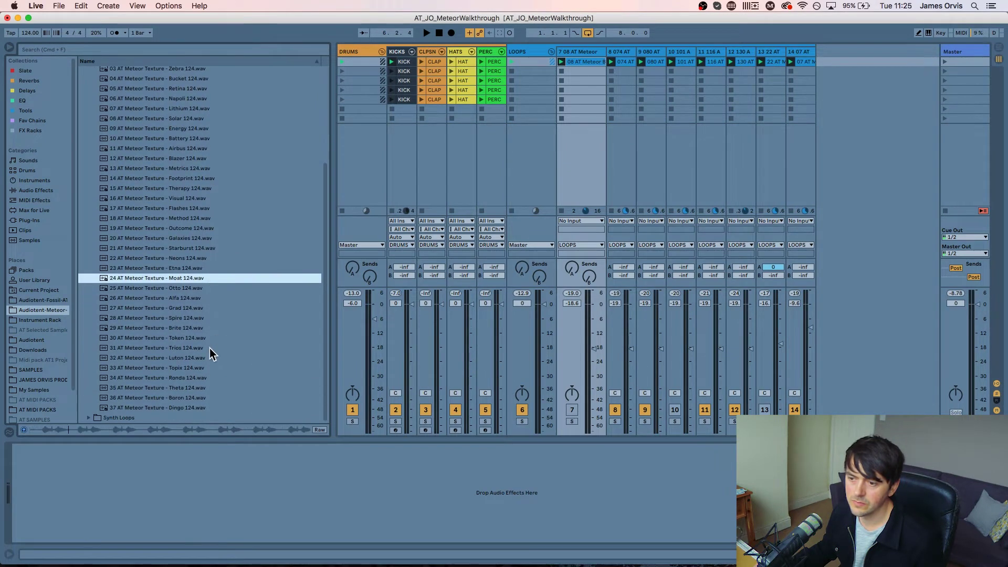
pyautogui.click(212, 349)
pyautogui.scroll(6, 211, 349)
# Collapse Rhythmic Textures, expand the Pads & Atmospheres folder and preview 01 AT Meteor Pad - Language 124 cm
pyautogui.click(148, 171)
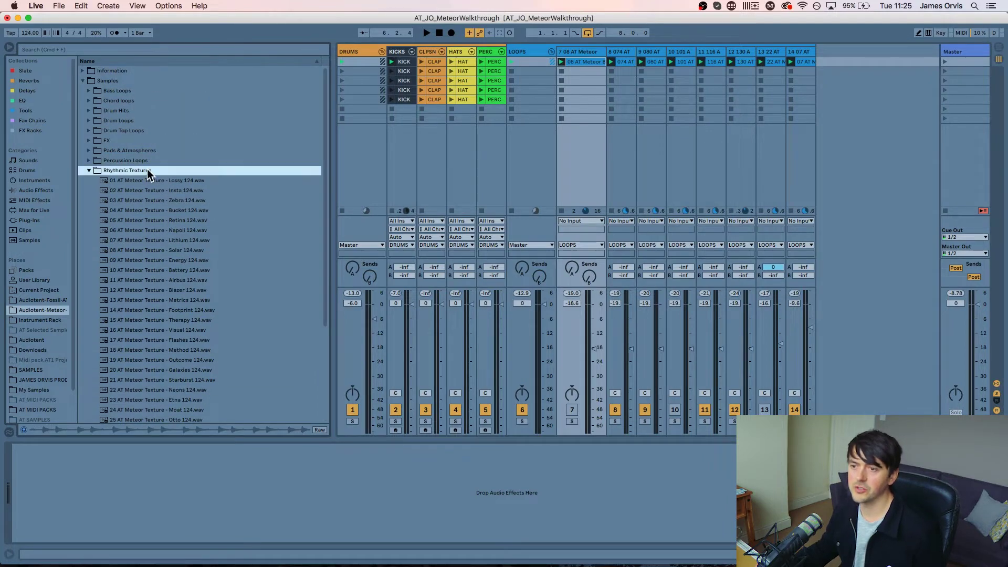
pyautogui.click(146, 150)
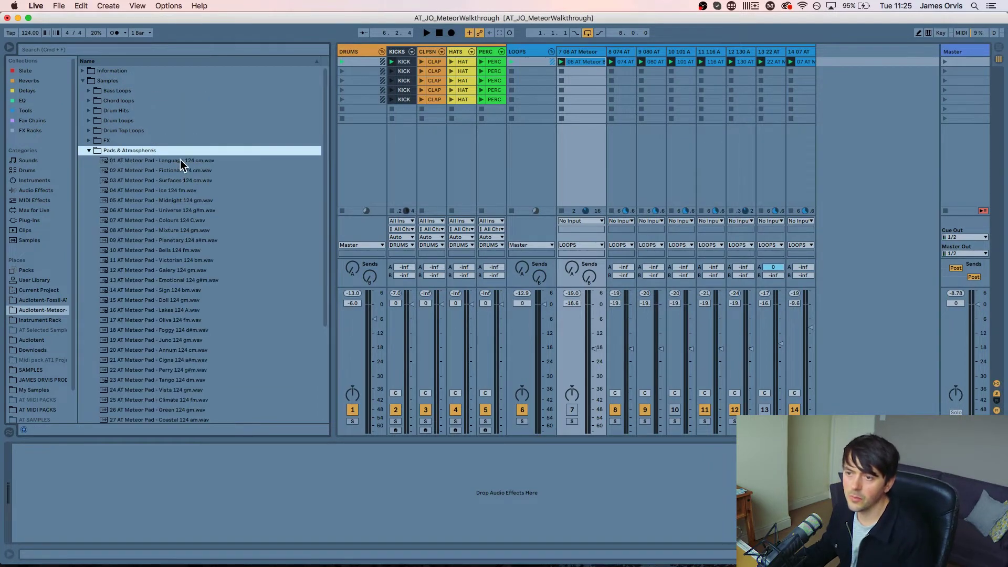
pyautogui.click(175, 164)
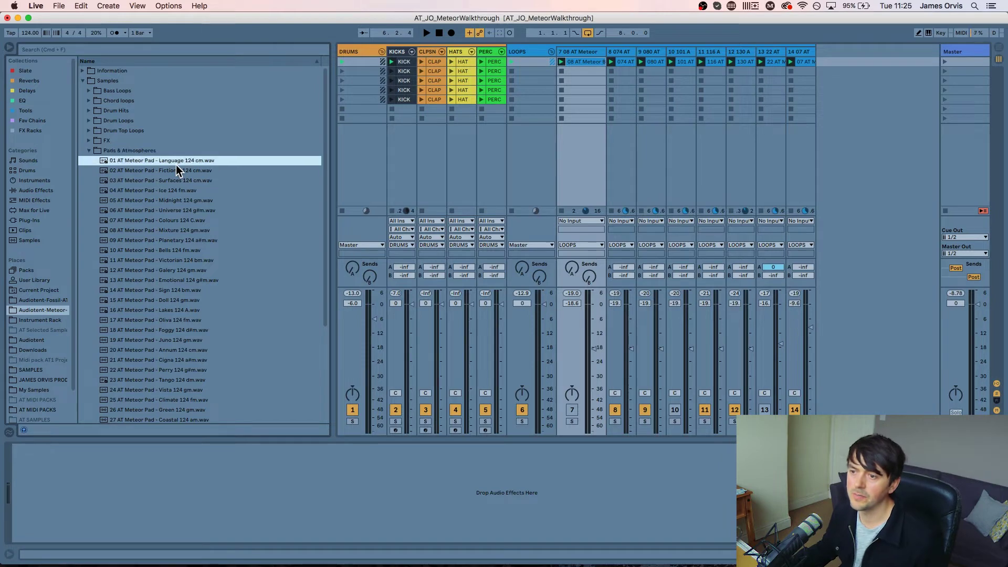
pyautogui.scroll(-1, 213, 238)
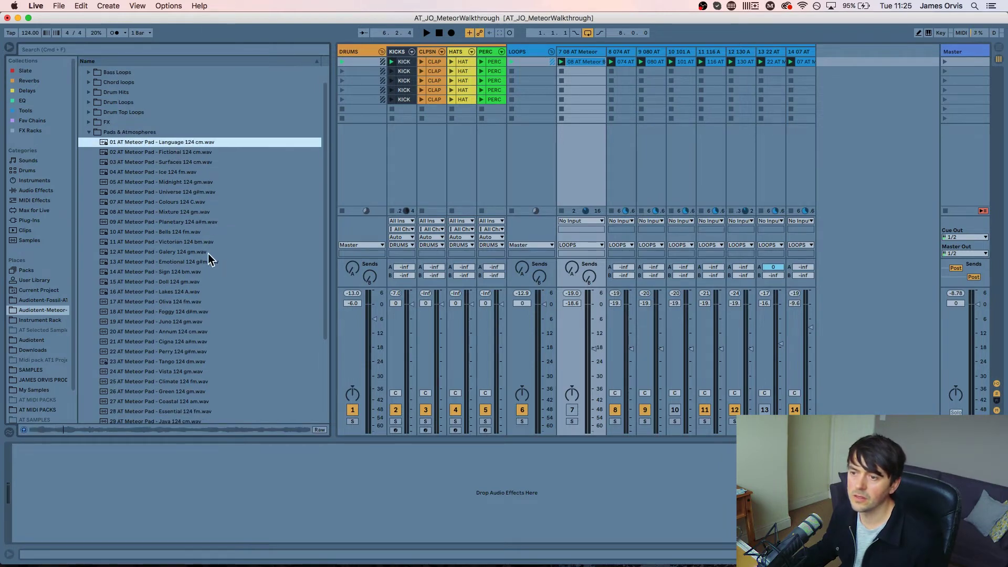
# Audition the pads Galery, Foggy, Tango, Java and Underworld in the Meteor pack's Pads & Atmospheres folder
pyautogui.click(208, 254)
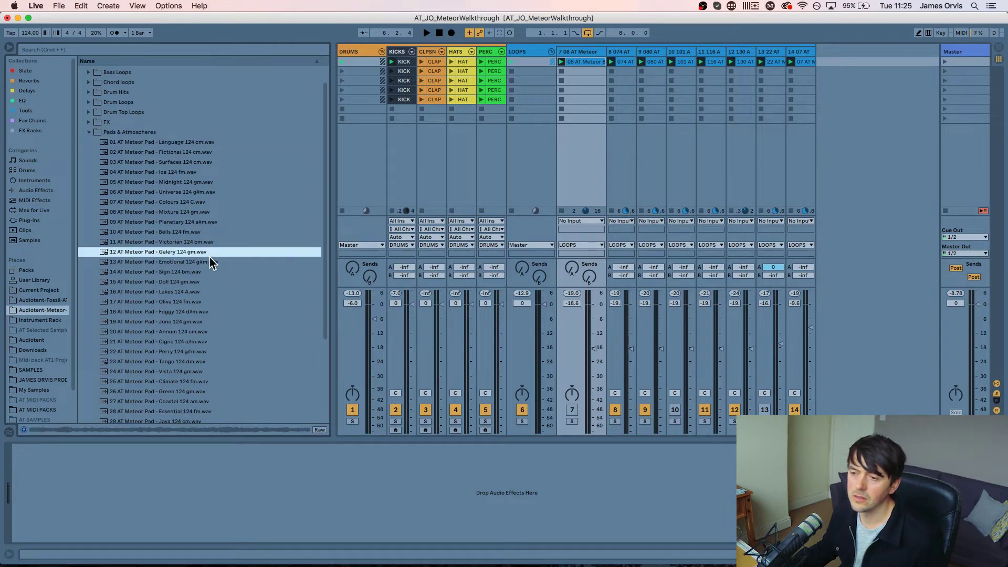
pyautogui.click(213, 312)
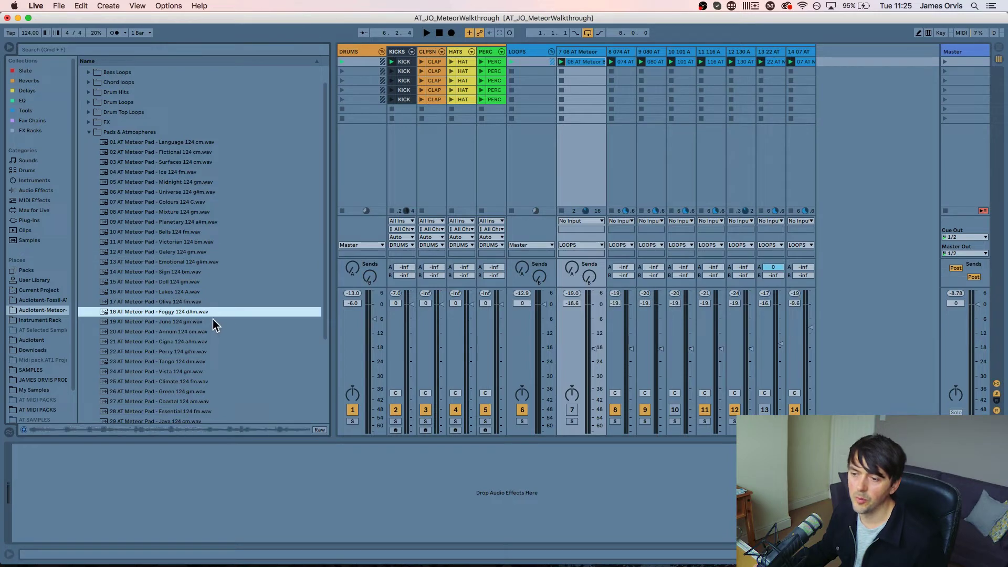
pyautogui.scroll(-2, 251, 325)
pyautogui.click(203, 332)
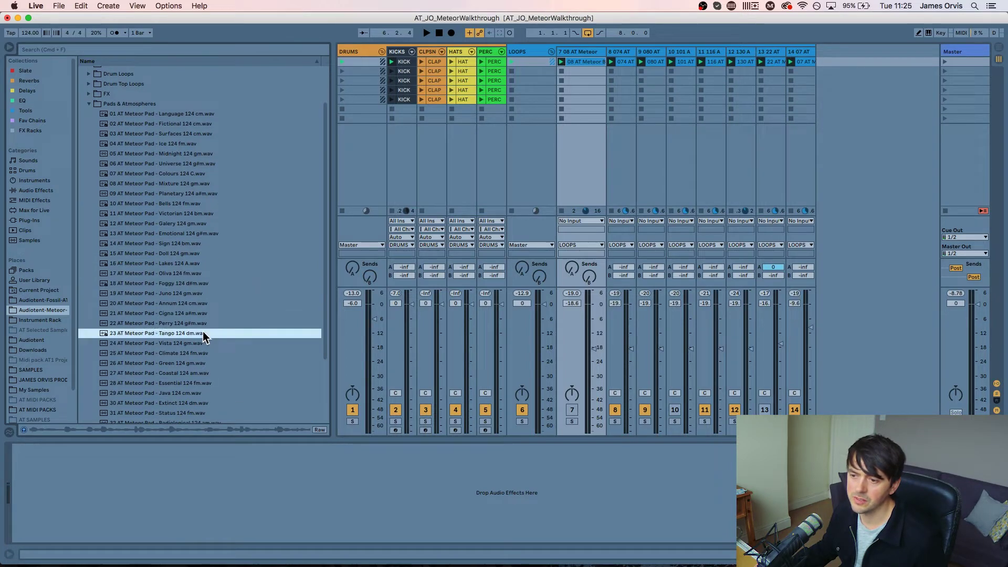
pyautogui.click(203, 323)
pyautogui.scroll(-2, 207, 363)
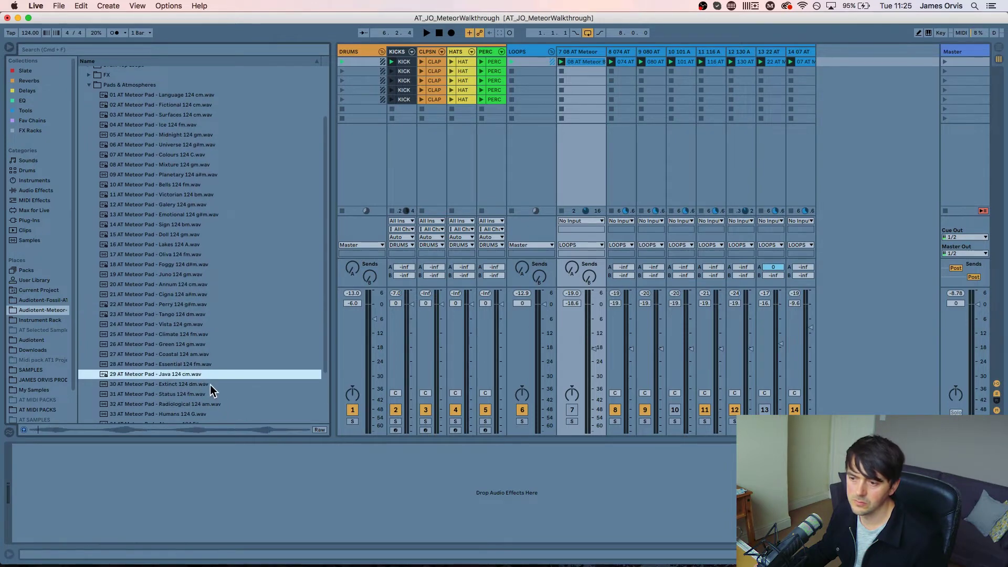
pyautogui.scroll(-3, 205, 382)
pyautogui.click(193, 378)
pyautogui.click(197, 387)
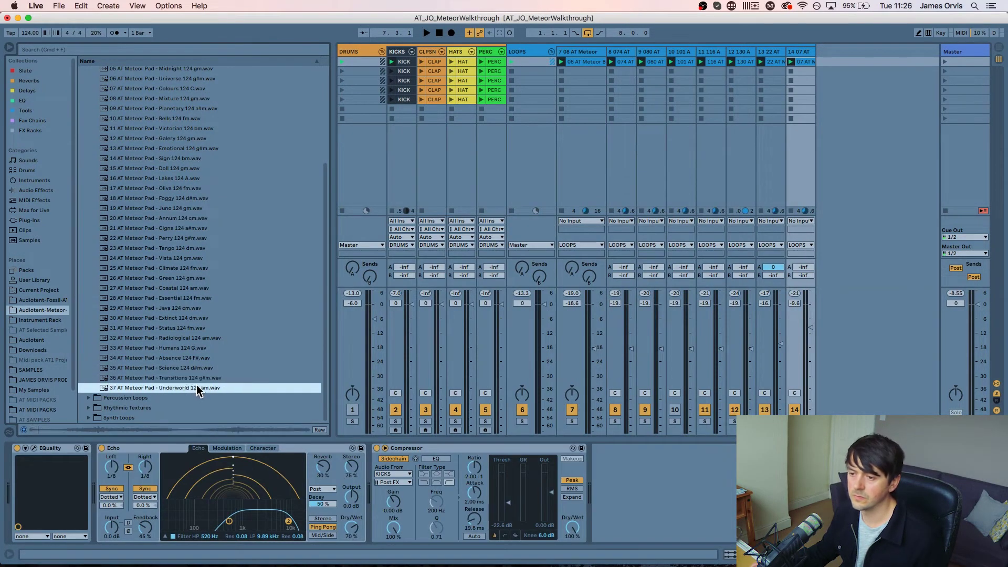
# Audition the Cigna, Annum, Juno and Foggy pads, and collapse the Pads & Atmospheres folder
pyautogui.click(188, 228)
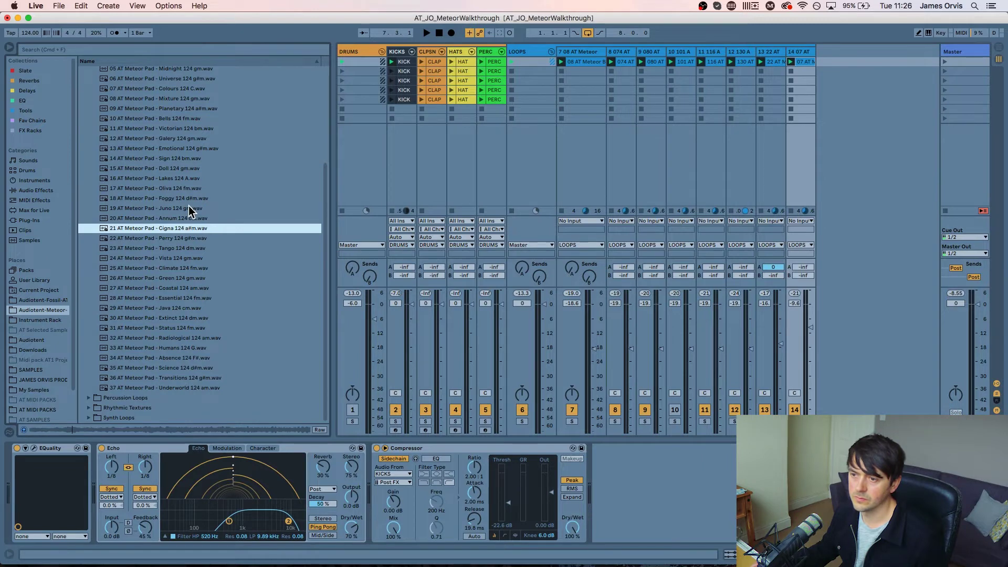
pyautogui.click(181, 219)
pyautogui.click(180, 209)
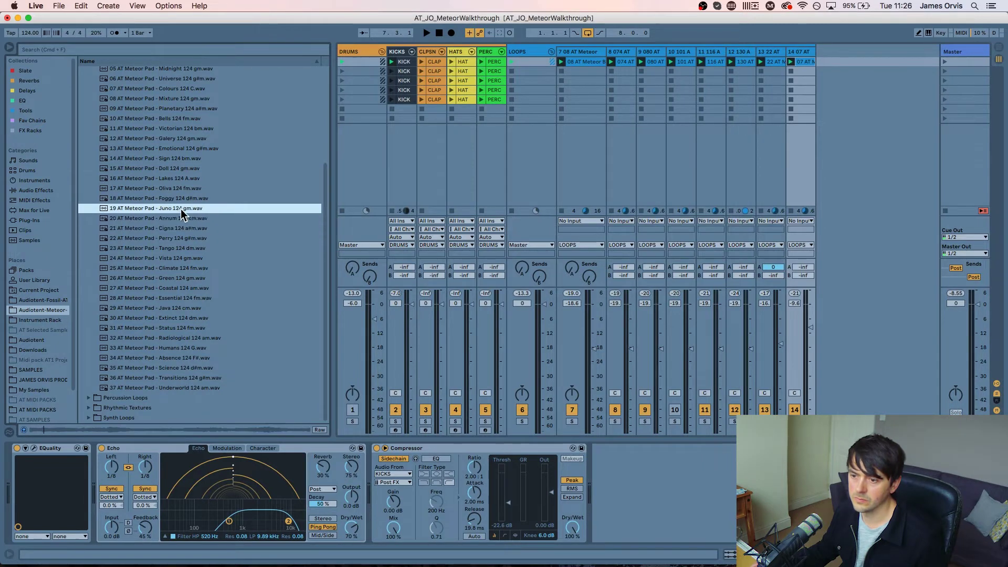
pyautogui.click(181, 199)
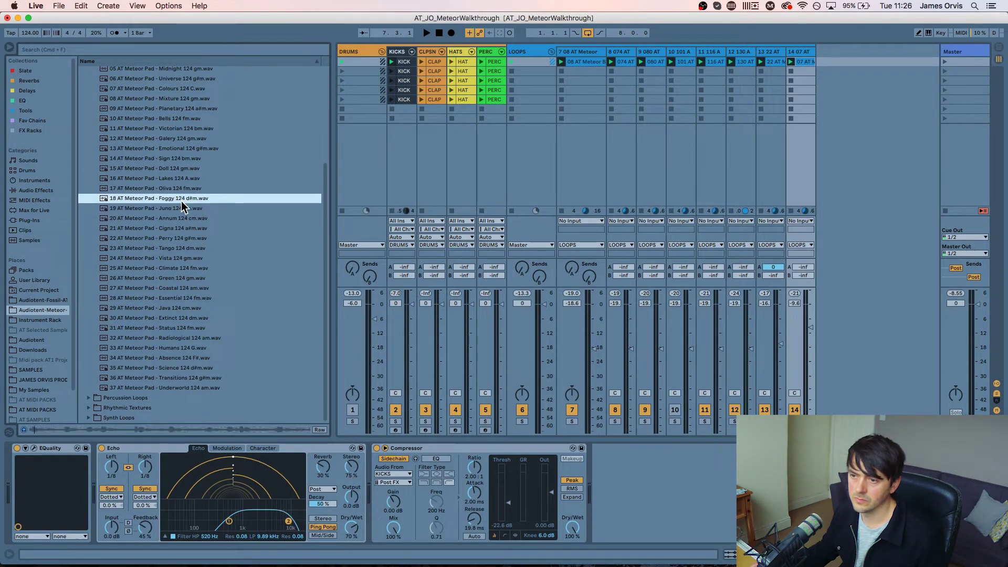
pyautogui.click(184, 141)
pyautogui.press('Left')
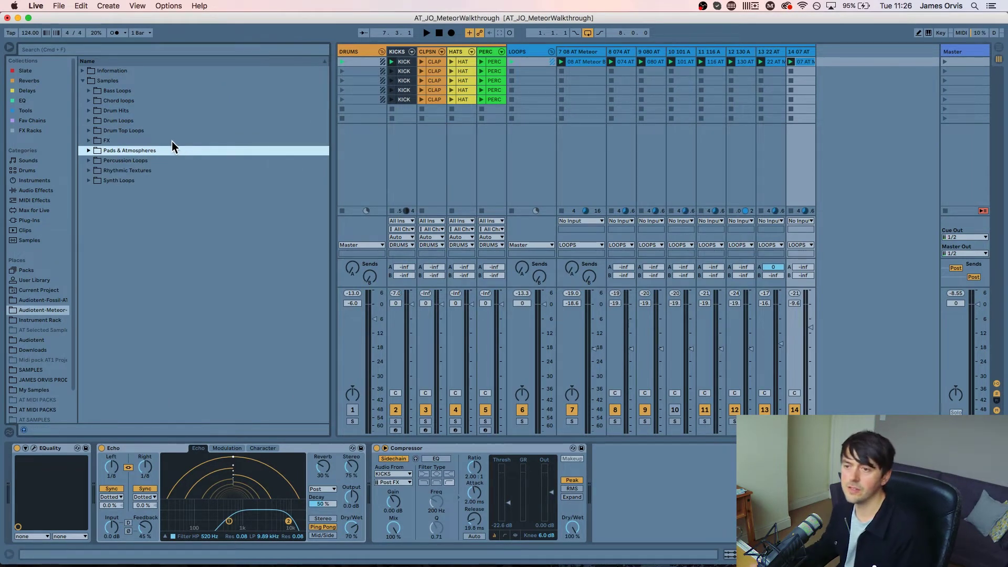
# Expand the Drum Top Loops folder and start playback of the session
pyautogui.click(136, 131)
pyautogui.press('Right')
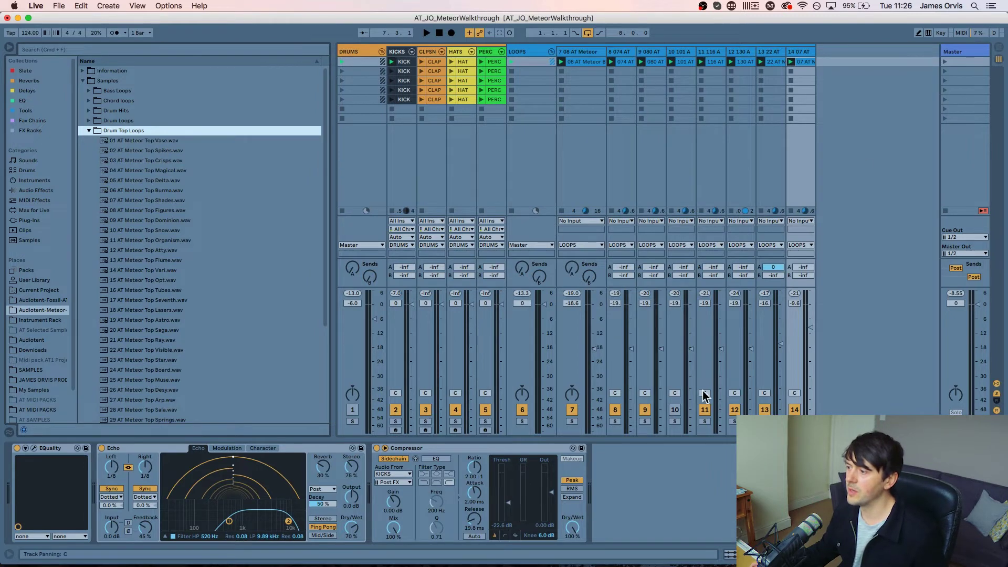
pyautogui.press('space')
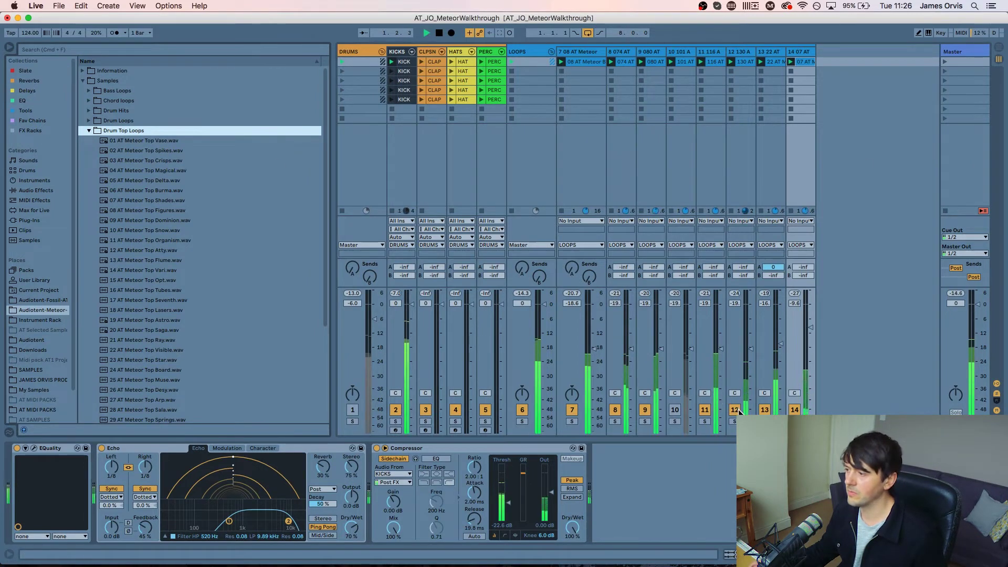
# Preview 13 AT Meteor Top Flume, place it on a new track after track 14 and launch the clip
pyautogui.click(276, 260)
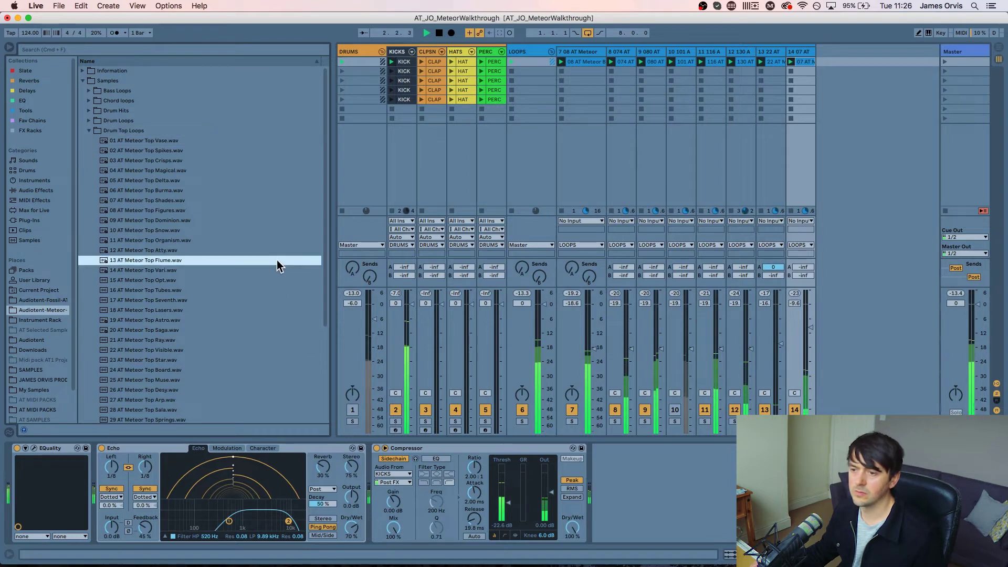
pyautogui.scroll(-3, 210, 335)
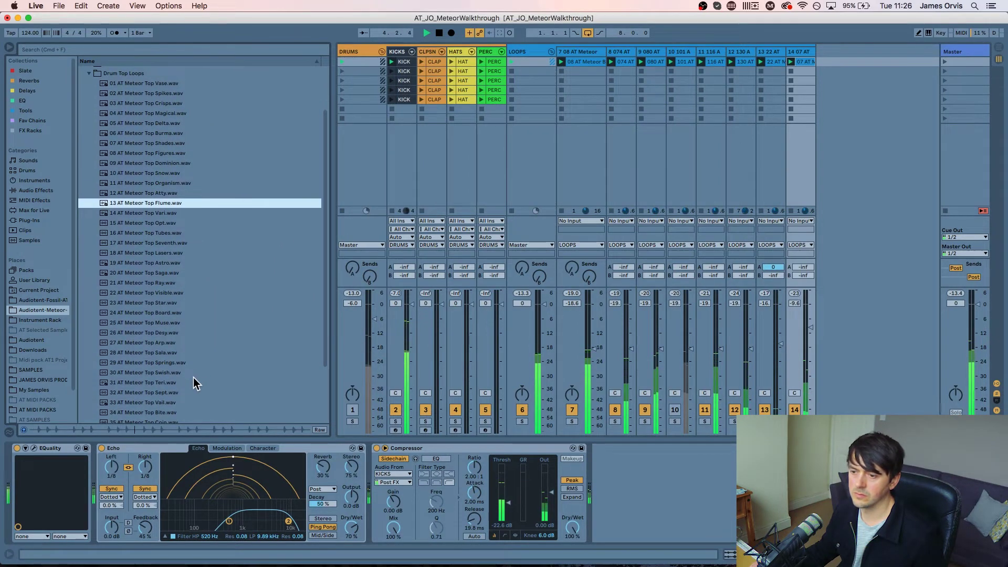
pyautogui.moveTo(167, 205); pyautogui.dragTo(821, 63)
pyautogui.click(820, 62)
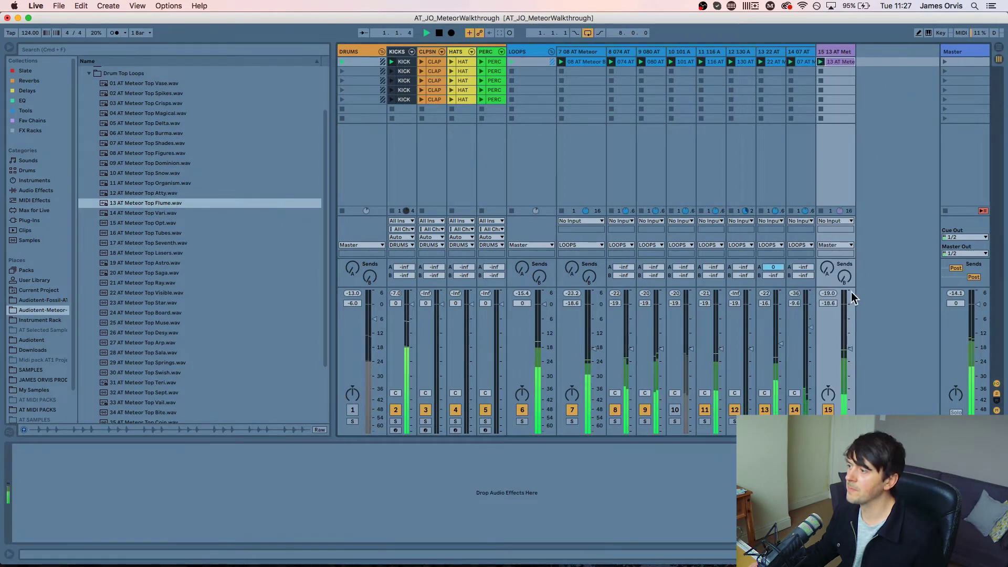
# Unmute the DRUMS group, lower track 15 to -20.0 dB and compare the groove with track 10 briefly unmuted
pyautogui.press('F1')
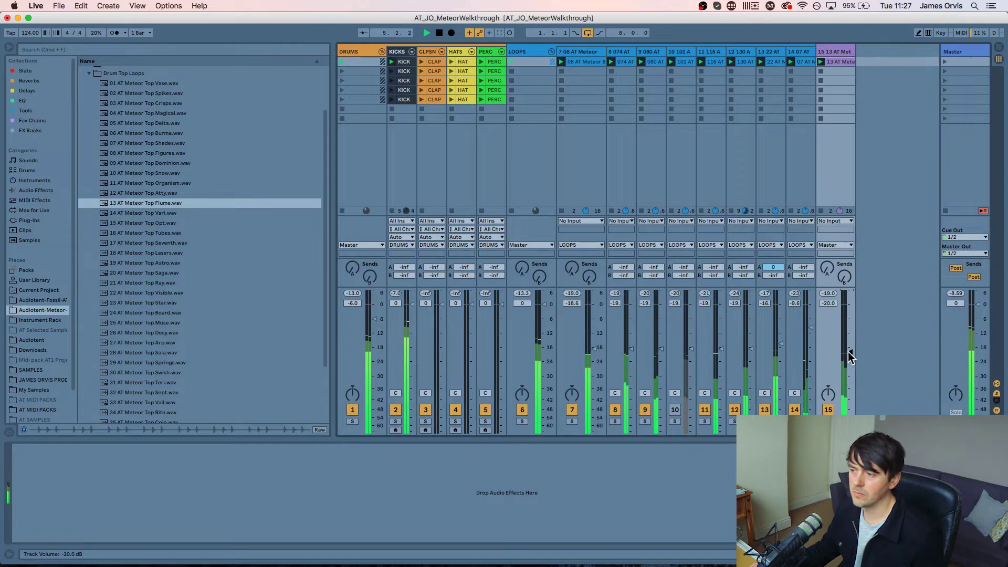
pyautogui.click(675, 410)
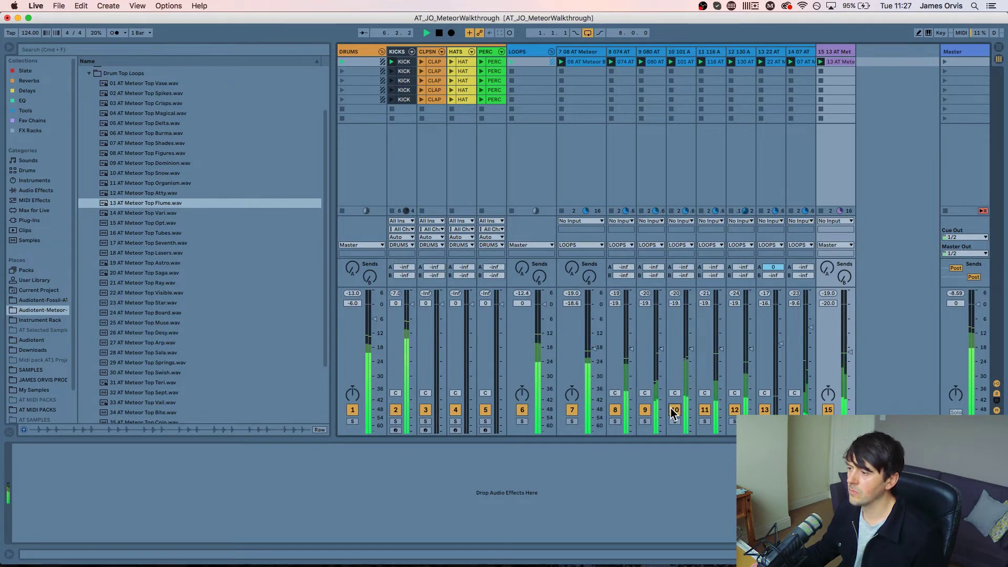
pyautogui.click(674, 410)
# Collapse the Drum Top Loops folder, stop playback and expand the FX folder
pyautogui.doubleClick(127, 75)
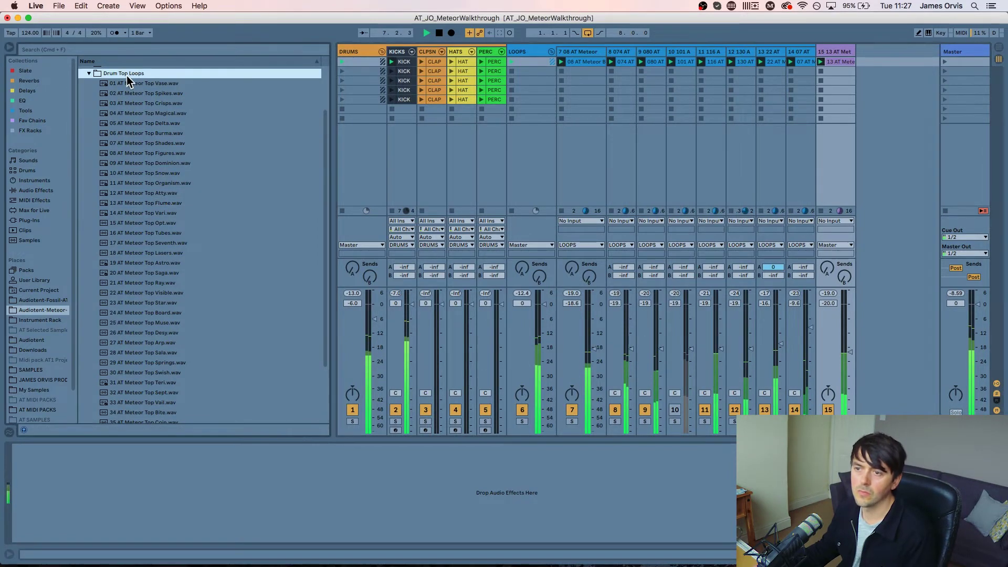
pyautogui.click(131, 109)
pyautogui.press('Up')
pyautogui.press('Up')
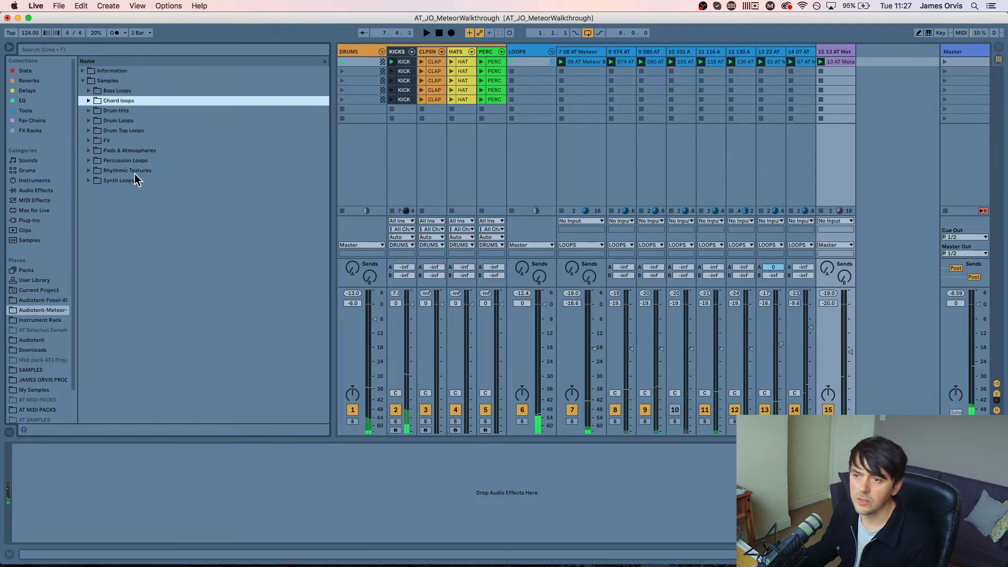
pyautogui.press('Down')
pyautogui.press('Down')
pyautogui.press('Down')
pyautogui.press('Down')
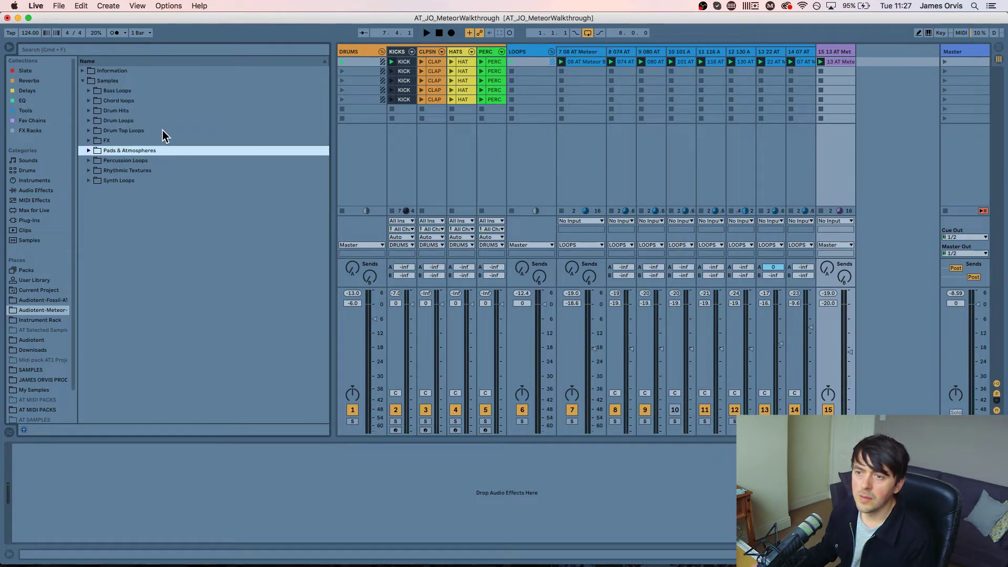
pyautogui.press('Right')
# Audition the Meteor FX samples from 01 Rax through 08 Triumph
pyautogui.press('Down')
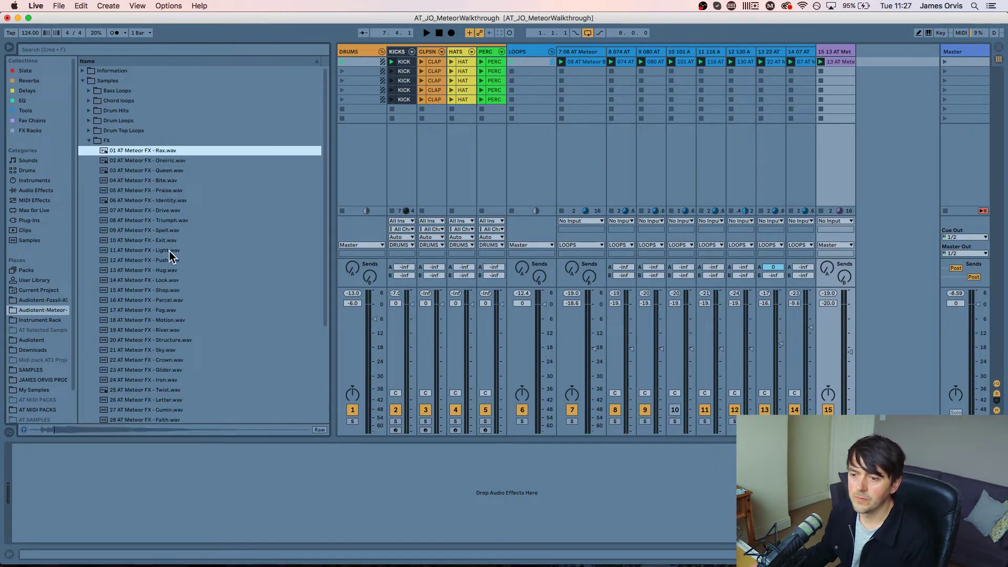
pyautogui.press('Down')
pyautogui.press('Down')
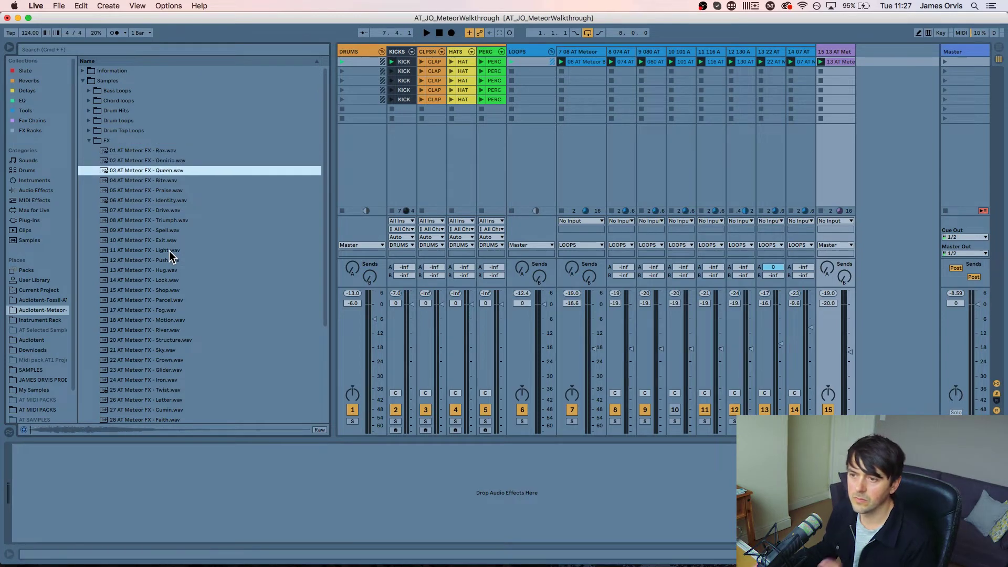
pyautogui.press('Down')
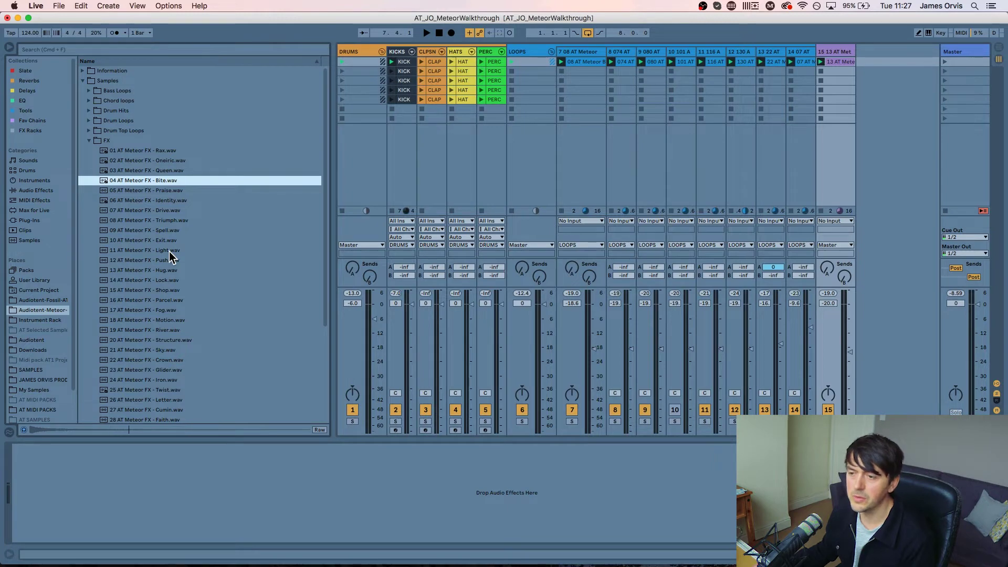
pyautogui.press('Down')
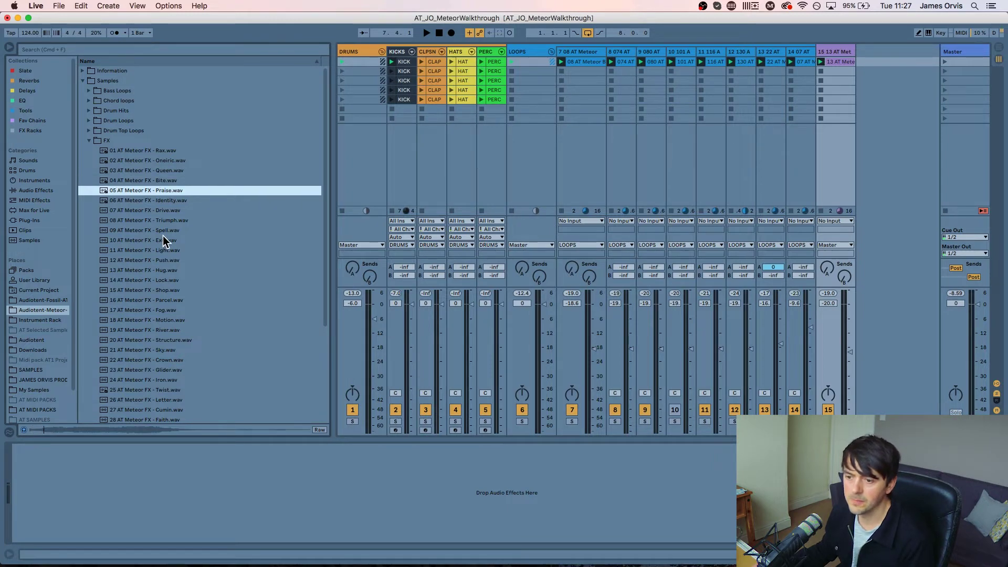
pyautogui.press('Down')
pyautogui.press('Down')
pyautogui.press('Down')
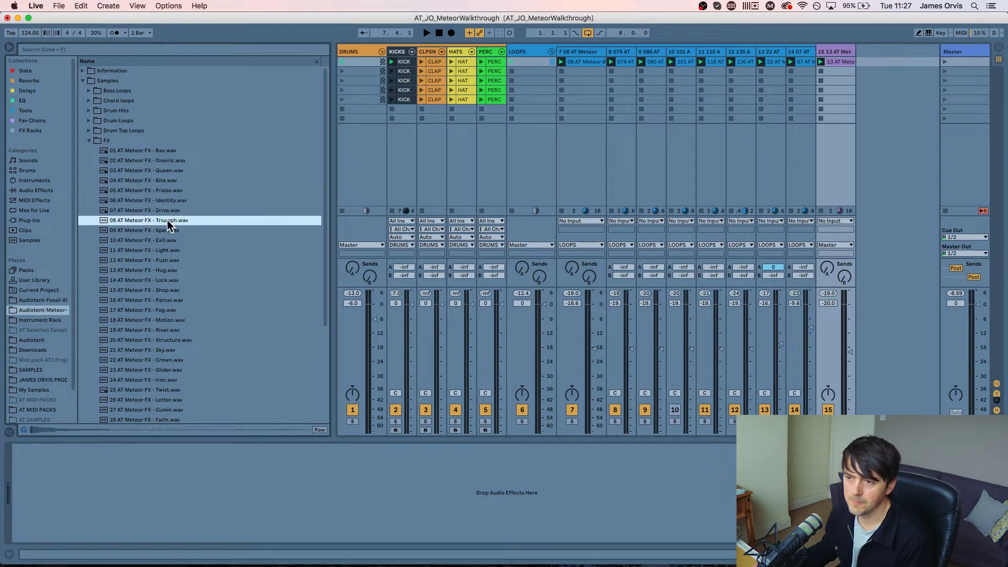
# Audition the Meteor FX samples from 09 Spell through 15 Shop
pyautogui.press('Down')
pyautogui.press('Down')
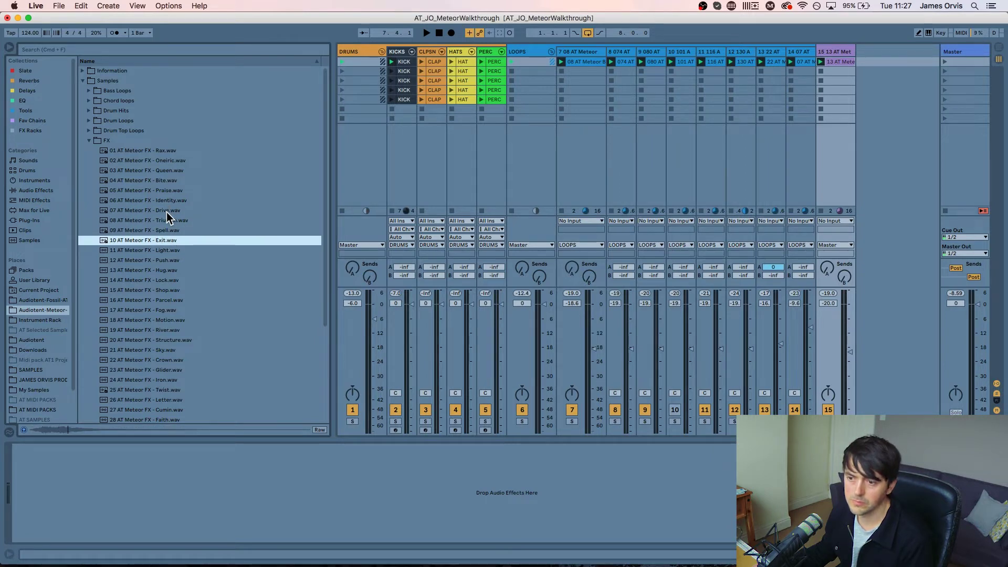
pyautogui.press('Down')
pyautogui.press('Down')
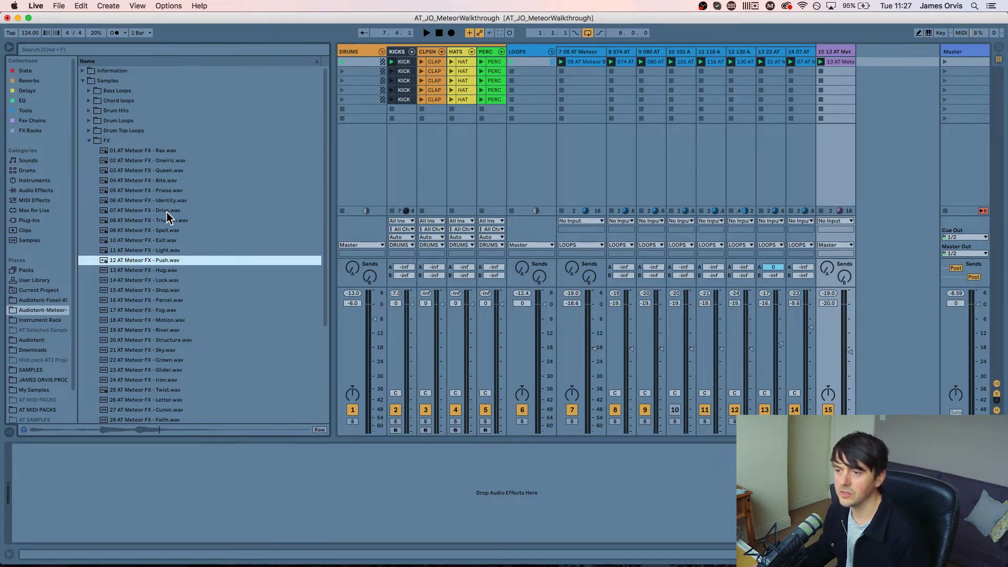
pyautogui.press('Down')
pyautogui.press('Down')
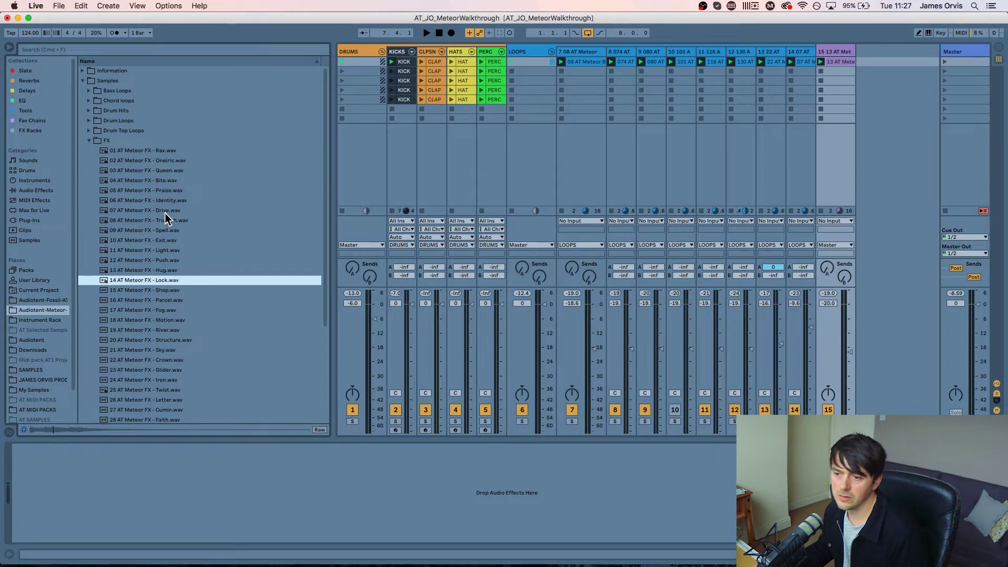
pyautogui.press('Down')
# Place 04 AT Meteor FX - Bite on a new track after track 15, solo that track and launch the clip
pyautogui.click(166, 183)
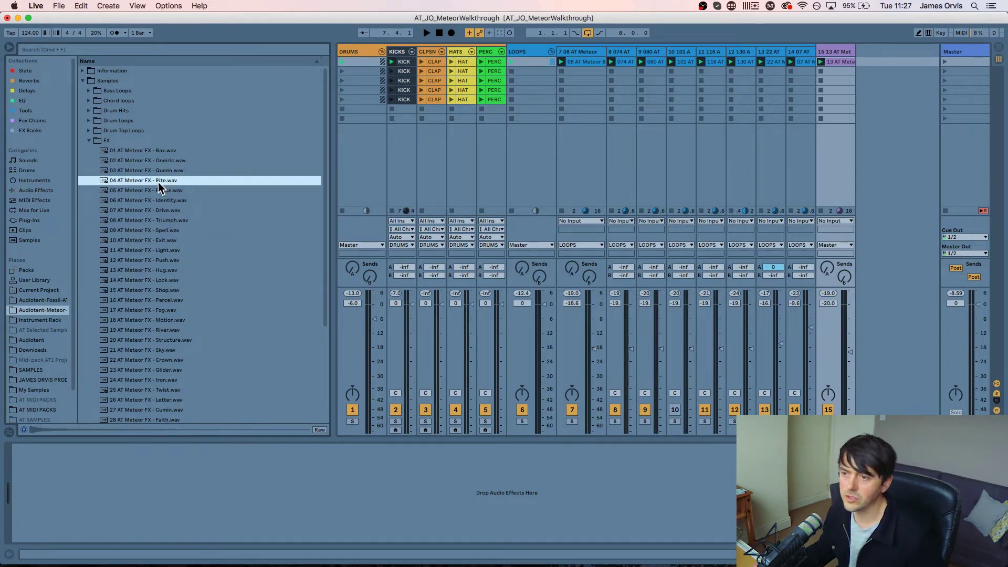
pyautogui.moveTo(166, 184); pyautogui.dragTo(832, 96)
pyautogui.moveTo(876, 60); pyautogui.dragTo(876, 60)
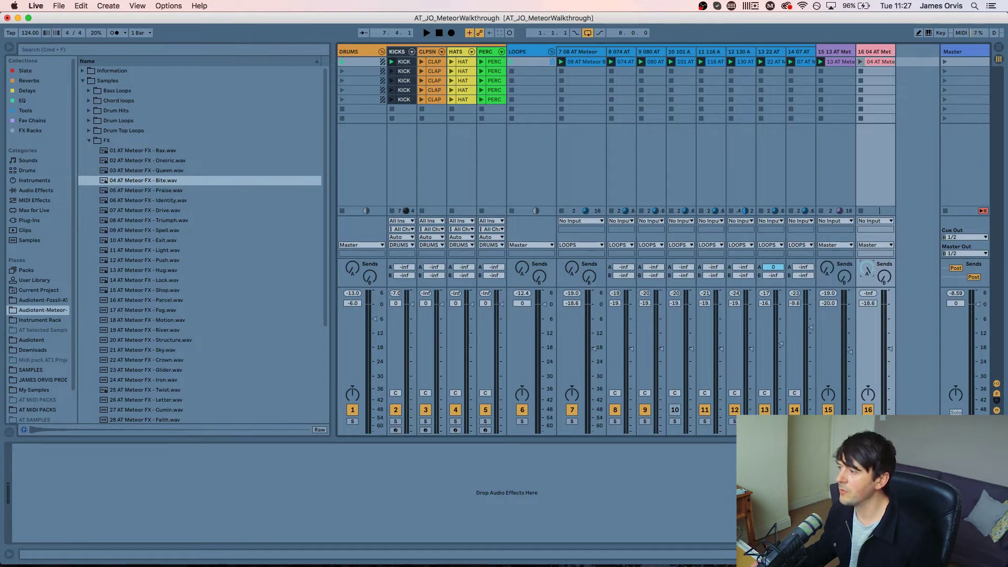
pyautogui.click(868, 421)
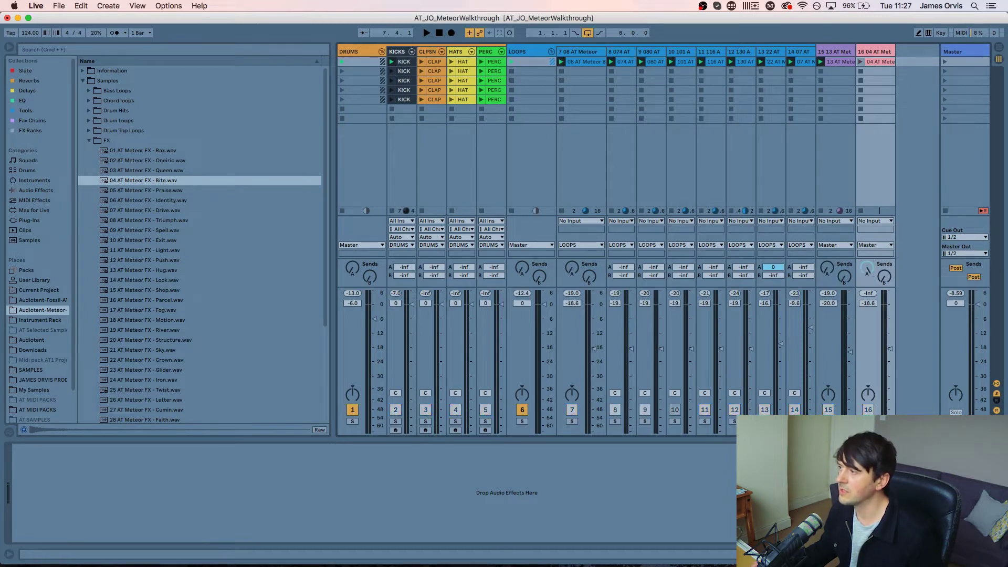
pyautogui.click(861, 61)
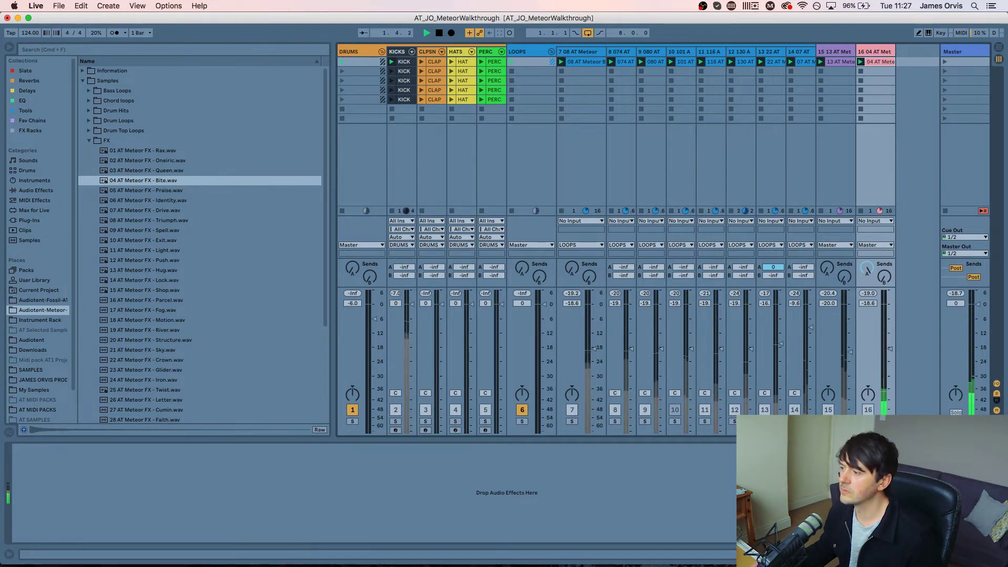
# Unsolo track 16, duplicate the first-scene loop clips of tracks 7 to 14 into the second scene, and start playback
pyautogui.click(868, 421)
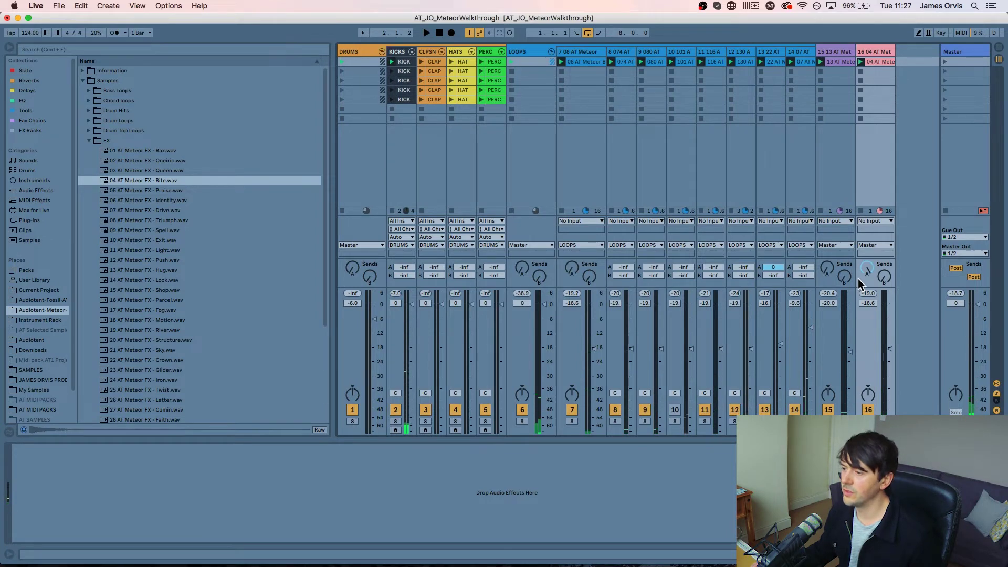
pyautogui.click(596, 60)
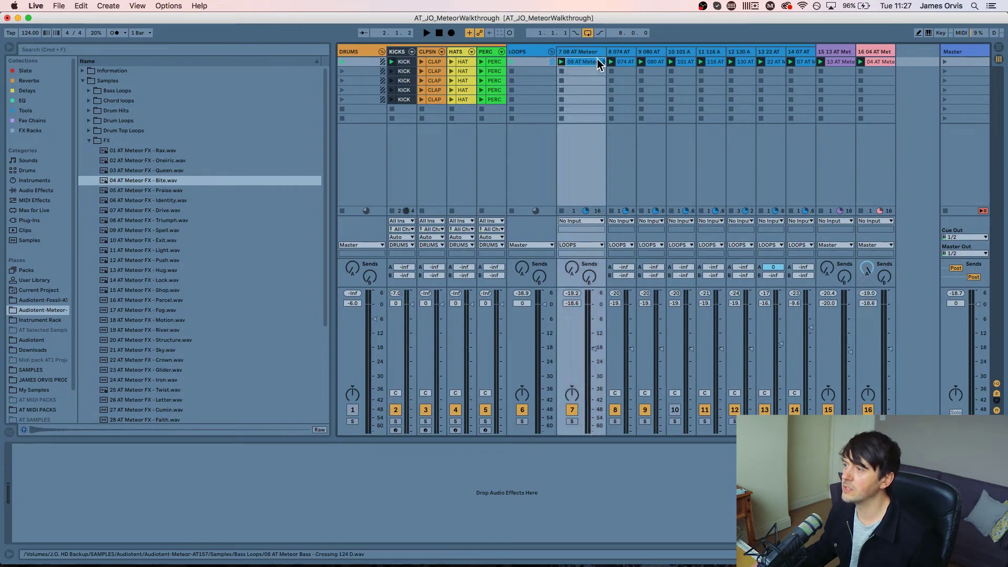
pyautogui.keyDown('shift'); pyautogui.click(803, 62); pyautogui.keyUp('shift')
pyautogui.press('cmd+d')
pyautogui.press('space')
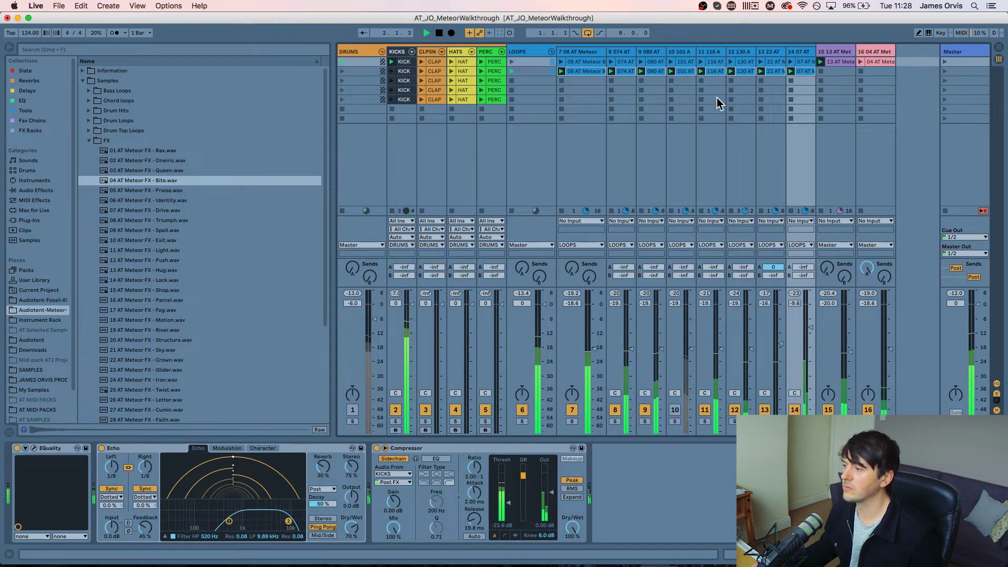
# Delete the duplicated second-scene clips on tracks 14, 12 and 11 while the loops play
pyautogui.click(804, 72)
pyautogui.press('Delete')
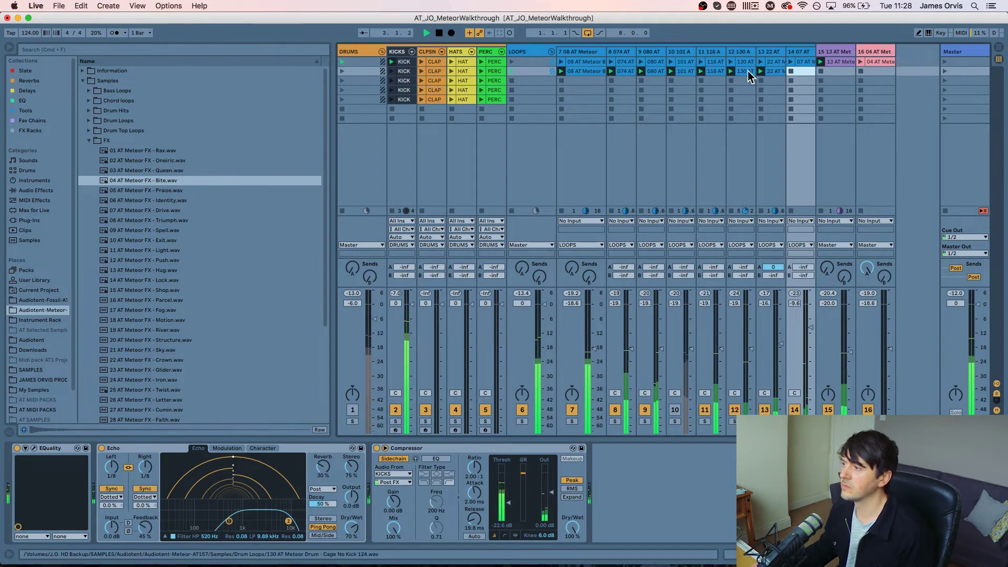
pyautogui.click(744, 72)
pyautogui.press('Delete')
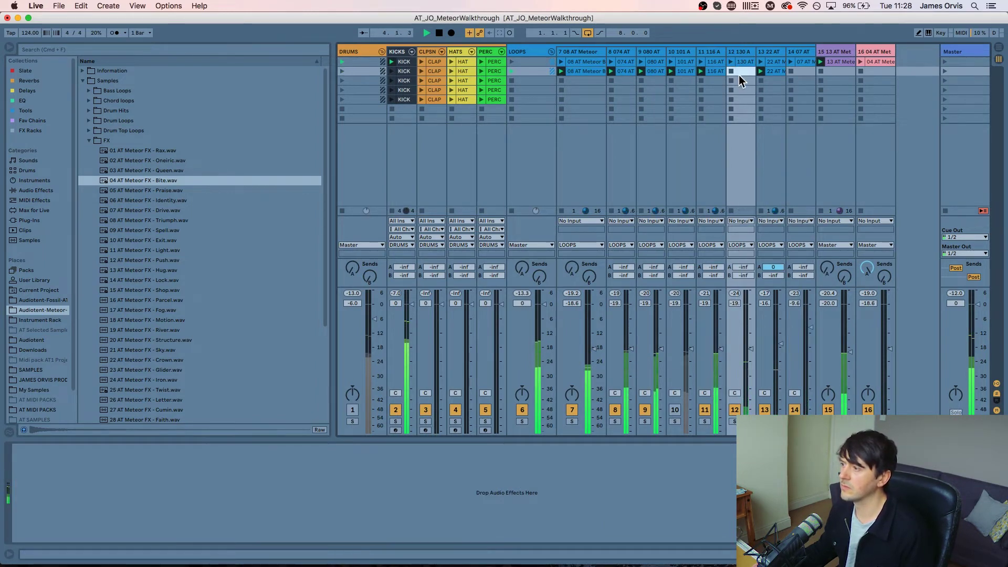
pyautogui.click(713, 72)
pyautogui.press('Delete')
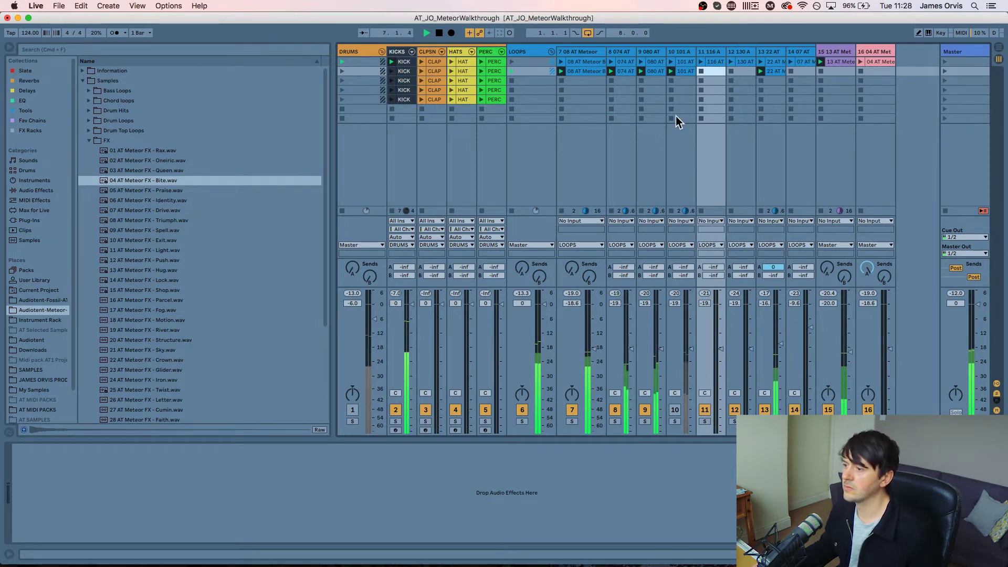
# Move the kick clip from the second scene back to the first, and play the first scene to hear all its clips together
pyautogui.click(403, 71)
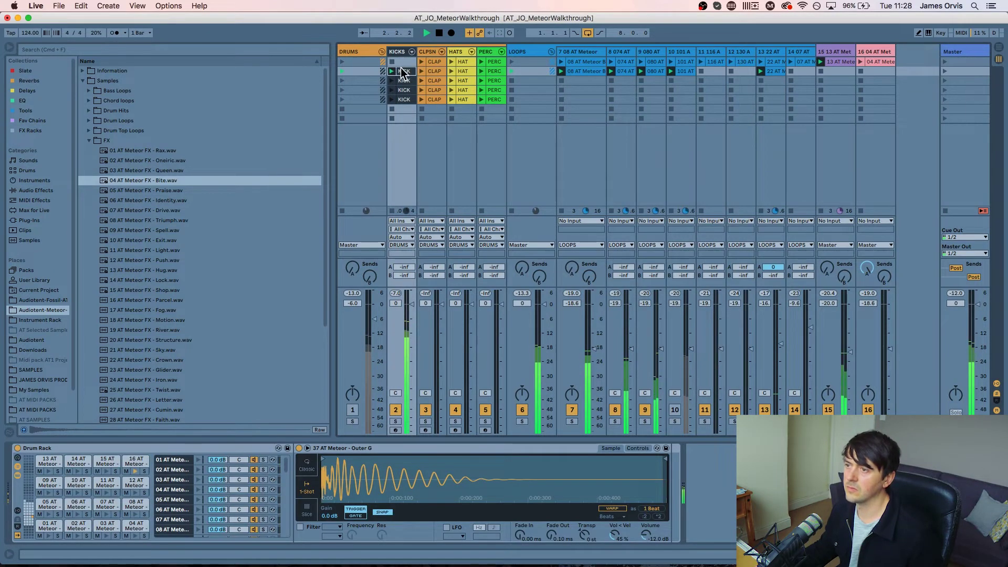
pyautogui.moveTo(403, 71); pyautogui.dragTo(402, 62)
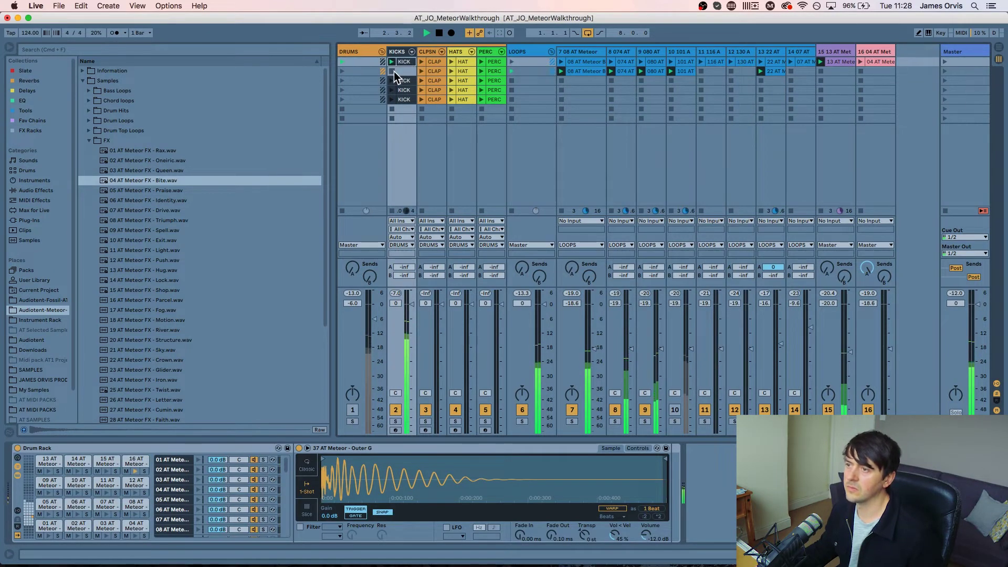
pyautogui.click(943, 62)
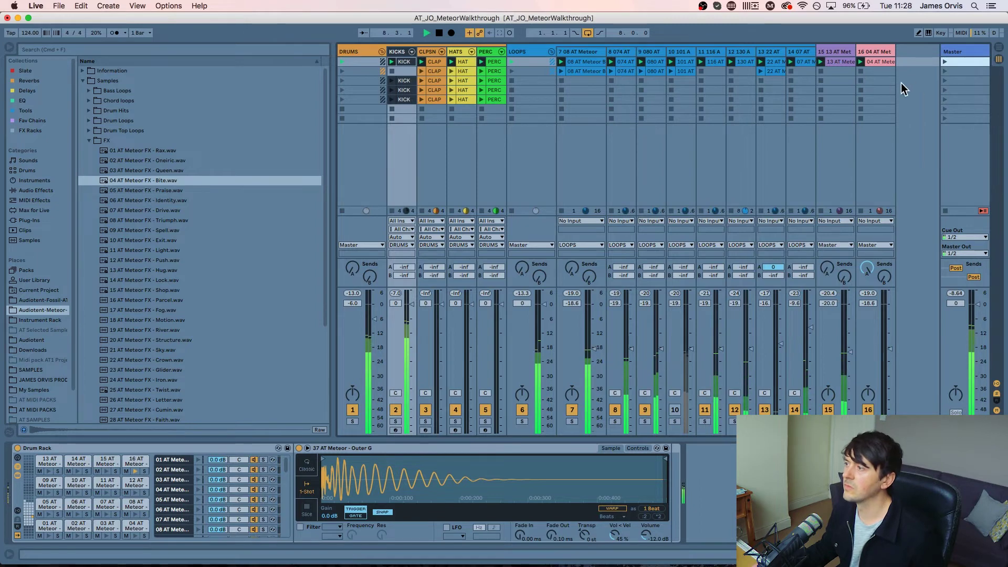
pyautogui.press('space')
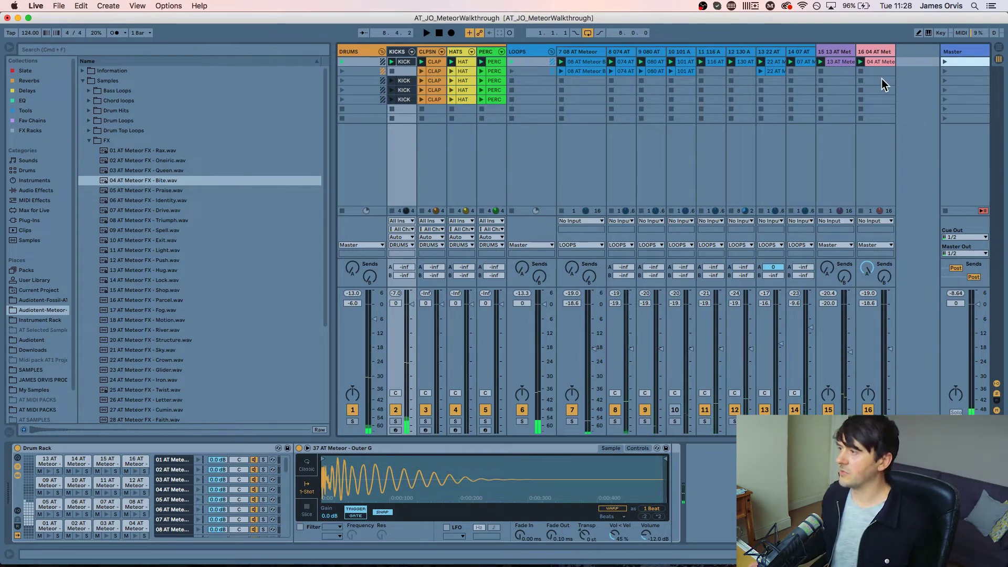
# Make the third scene active, delete the first two scenes, and collapse the FX sample folder
pyautogui.click(943, 84)
pyautogui.click(956, 72)
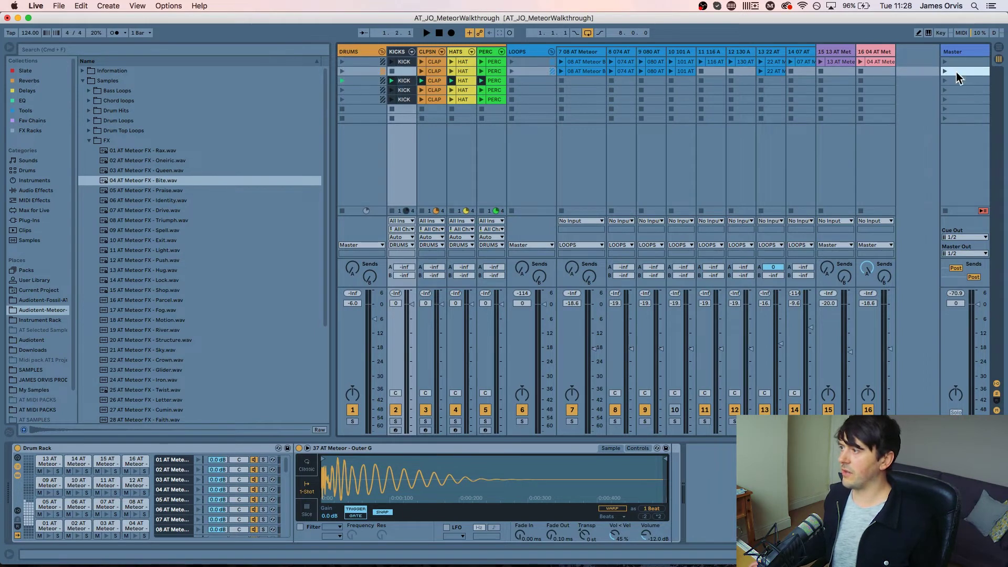
pyautogui.click(957, 63)
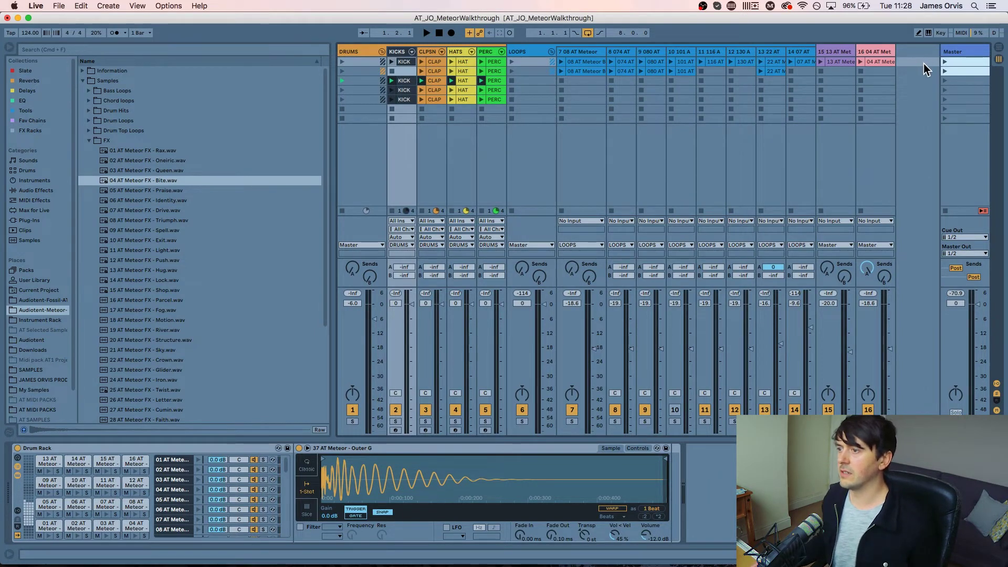
pyautogui.press('Delete')
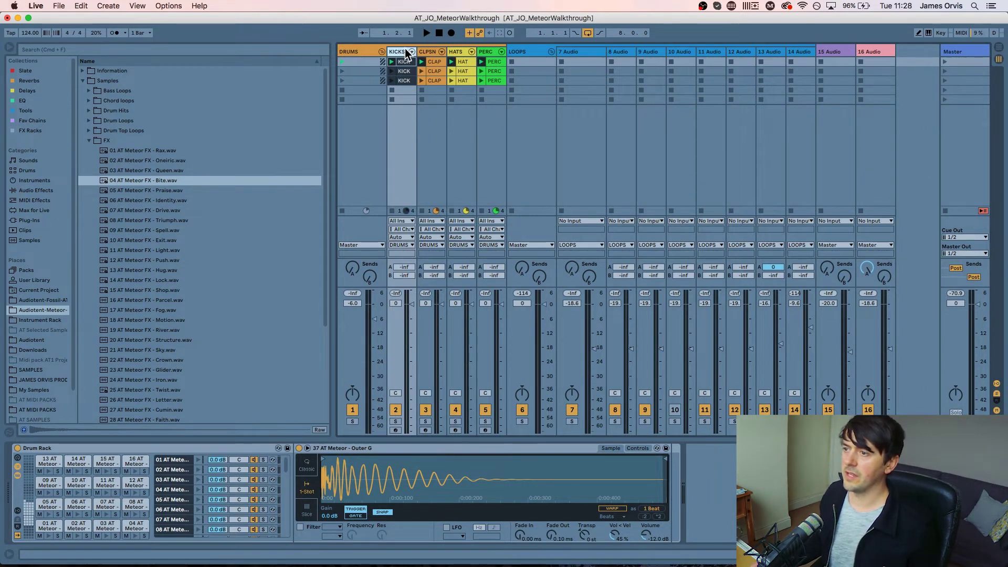
pyautogui.click(112, 141)
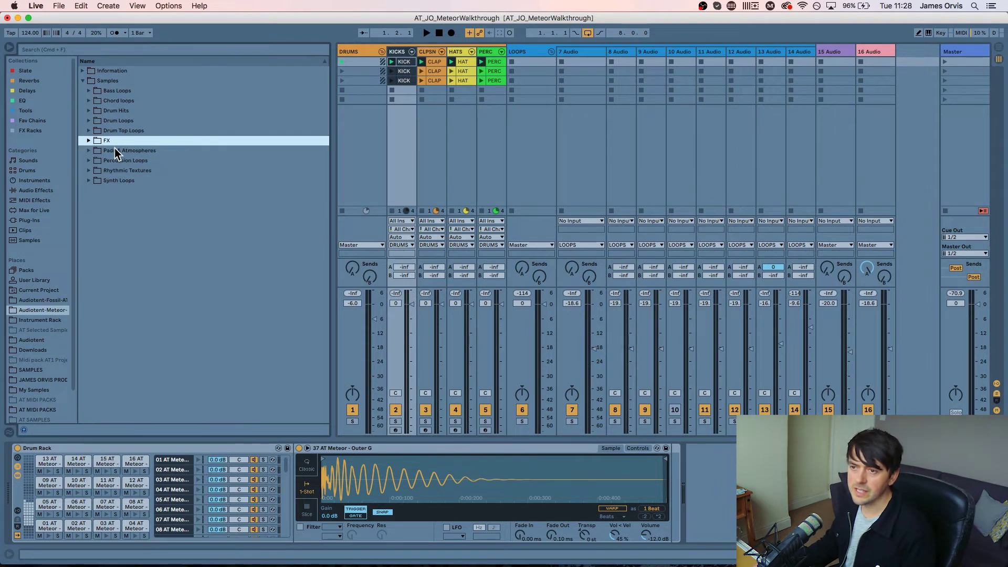
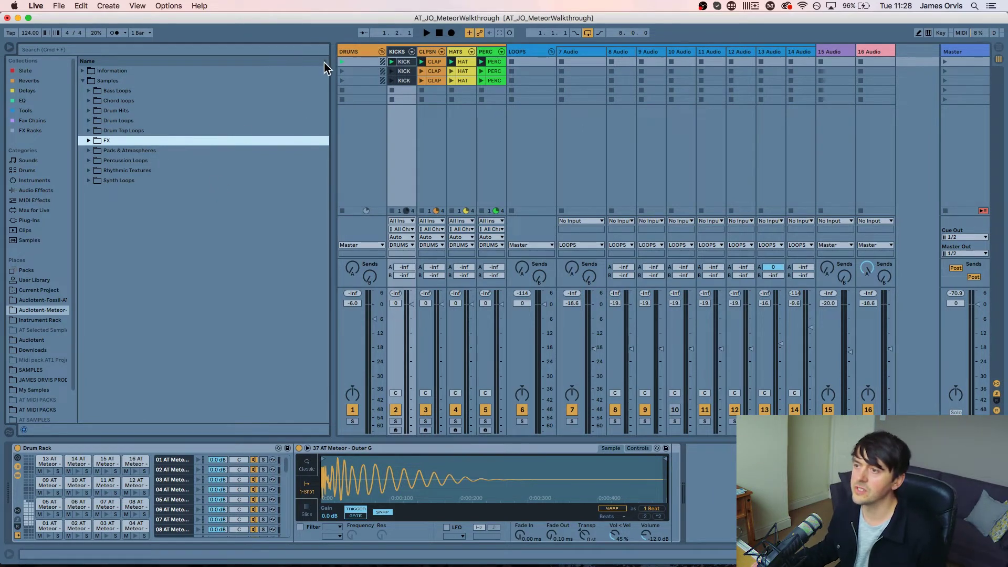
# Open the first kick clip and add a 10 AT Meteor - Minute note on each of the four beats
pyautogui.click(405, 65)
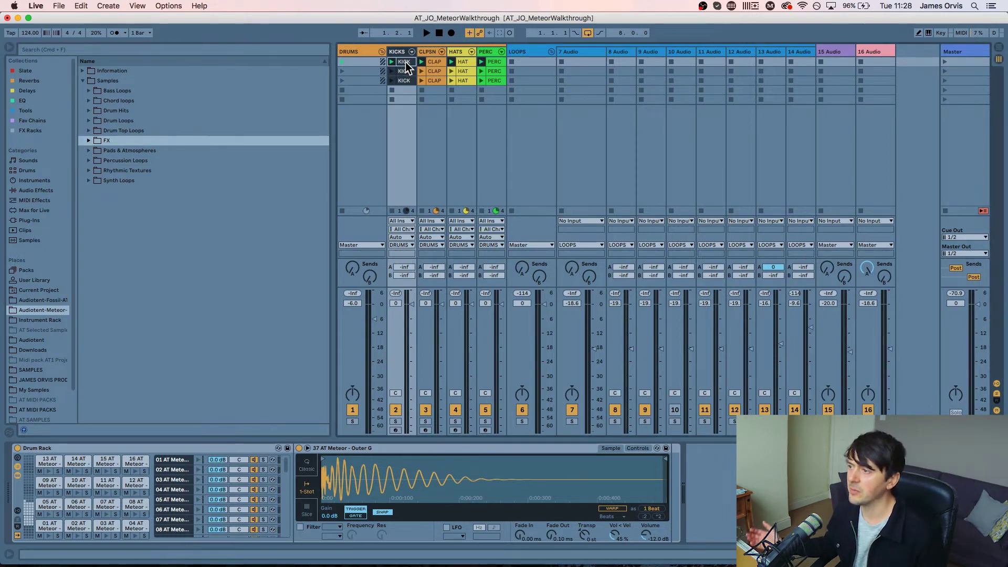
pyautogui.doubleClick(405, 65)
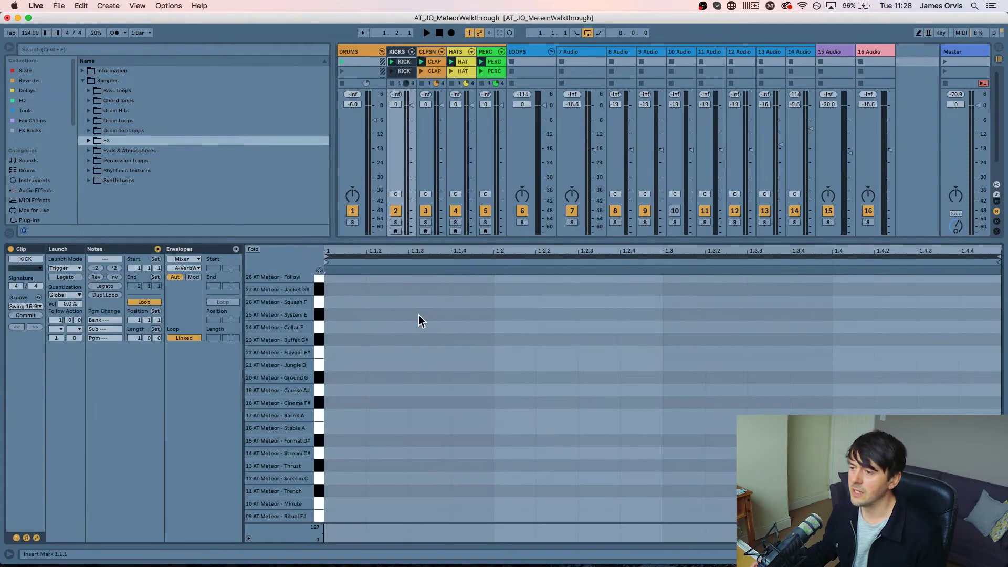
pyautogui.scroll(-3, 278, 344)
pyautogui.doubleClick(336, 399)
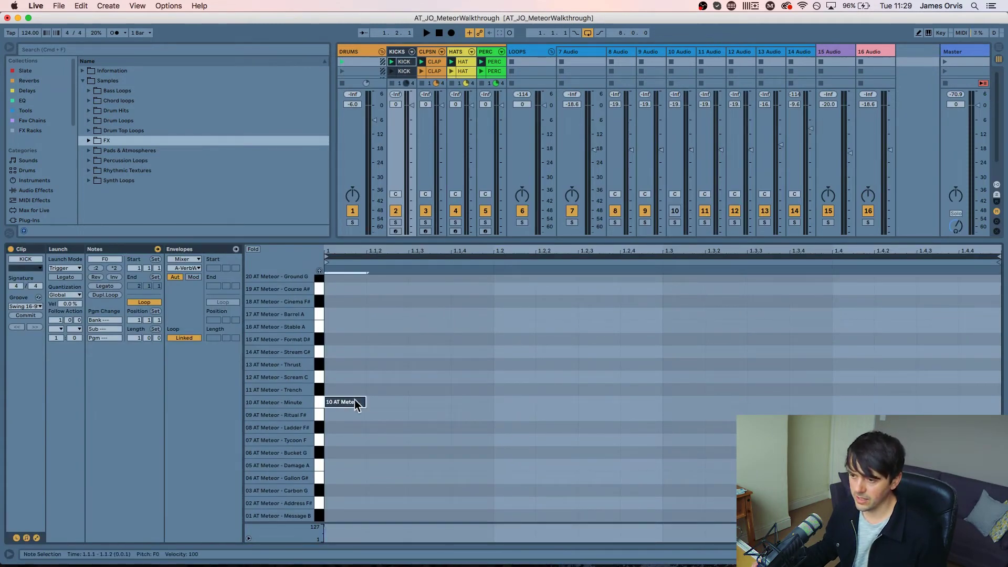
pyautogui.click(522, 405)
pyautogui.doubleClick(522, 405)
pyautogui.doubleClick(691, 404)
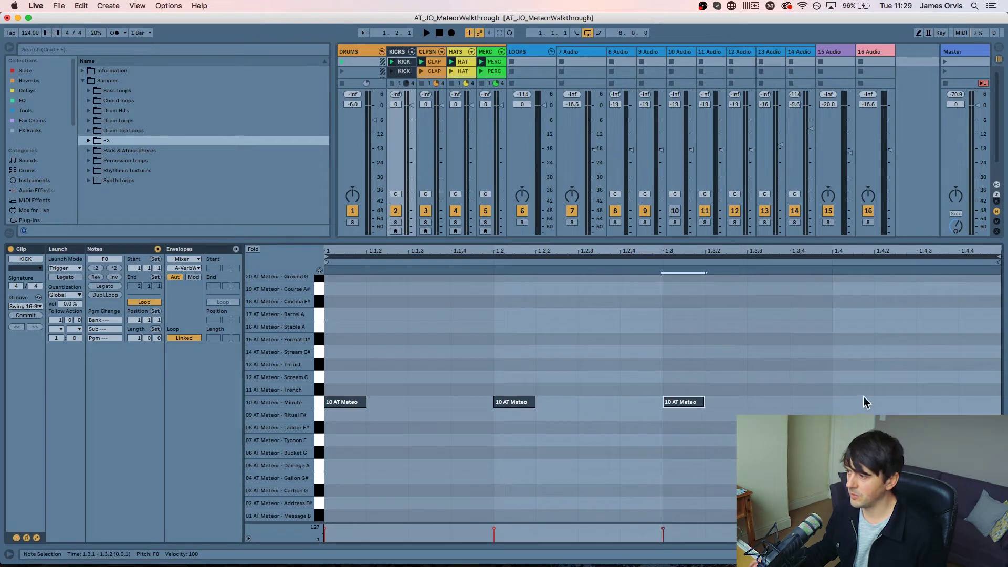
pyautogui.doubleClick(865, 402)
pyautogui.press('Delete')
# Audition lower kick samples by shifting all the notes together, settle on 04 AT Meteor - Gallon G#, and close the clip's note editor
pyautogui.press('super+a')
pyautogui.press('Down')
pyautogui.press('Down')
pyautogui.press('Down')
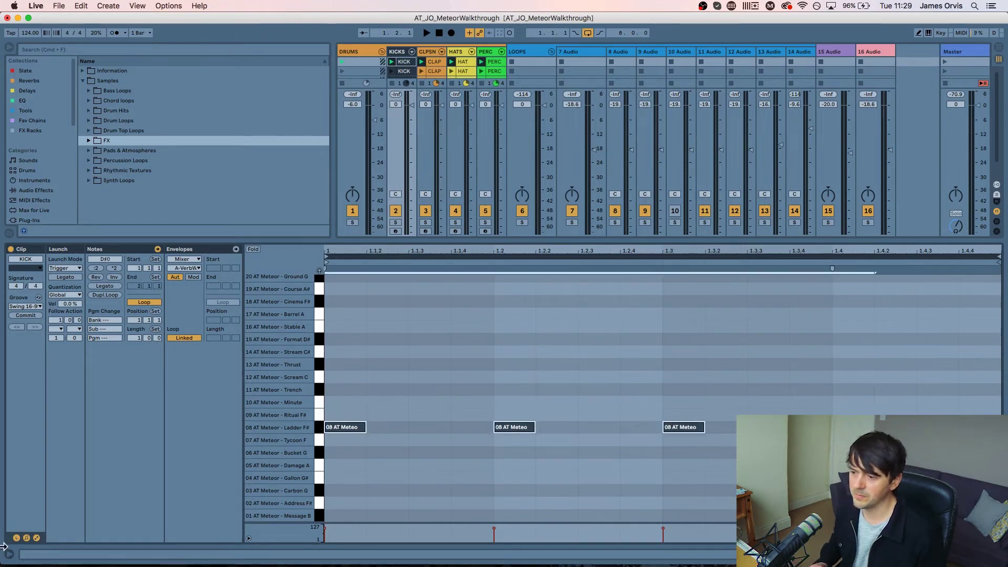
pyautogui.press('space')
pyautogui.press('Down')
pyautogui.press('Down')
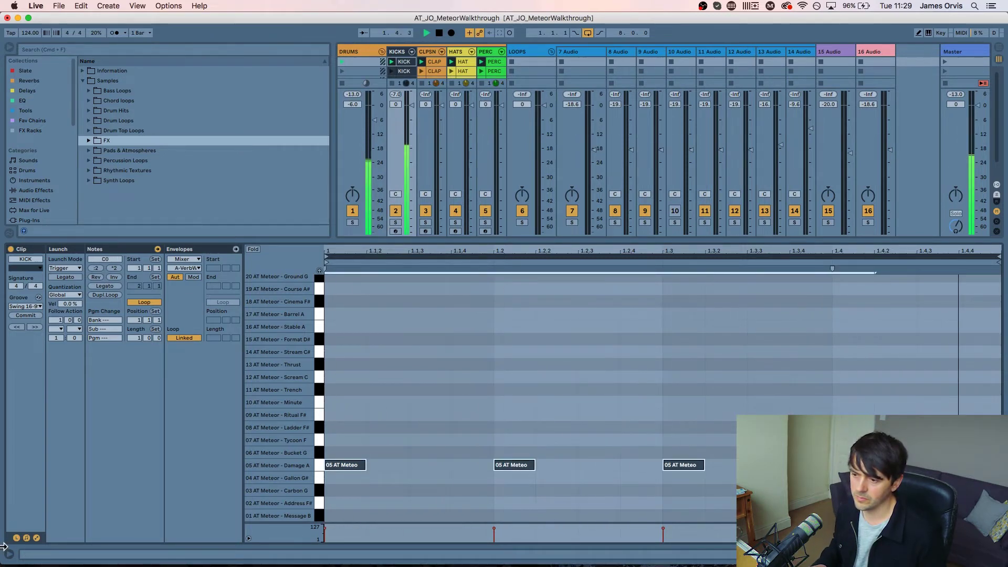
pyautogui.press('Down')
pyautogui.press('Down')
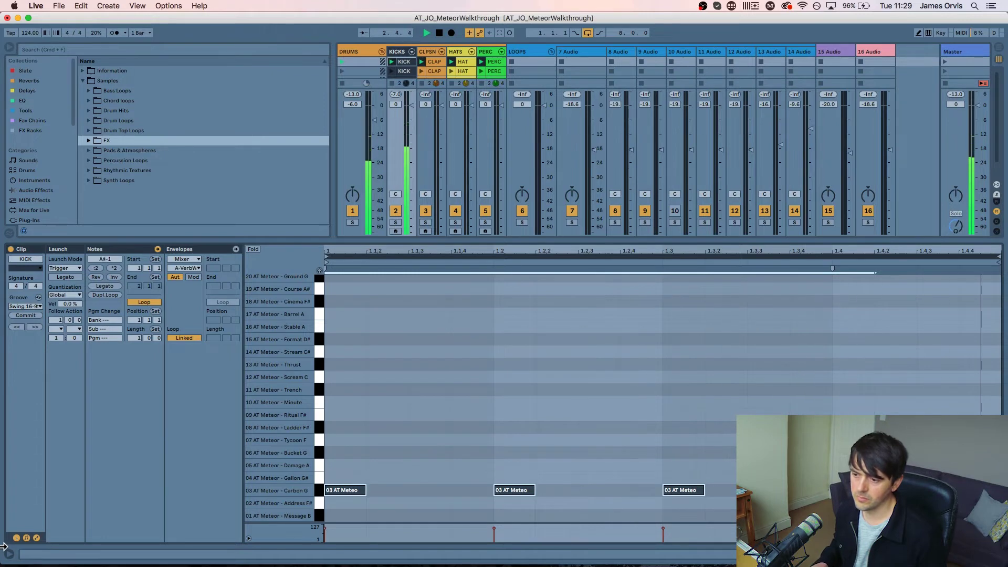
pyautogui.press('Up')
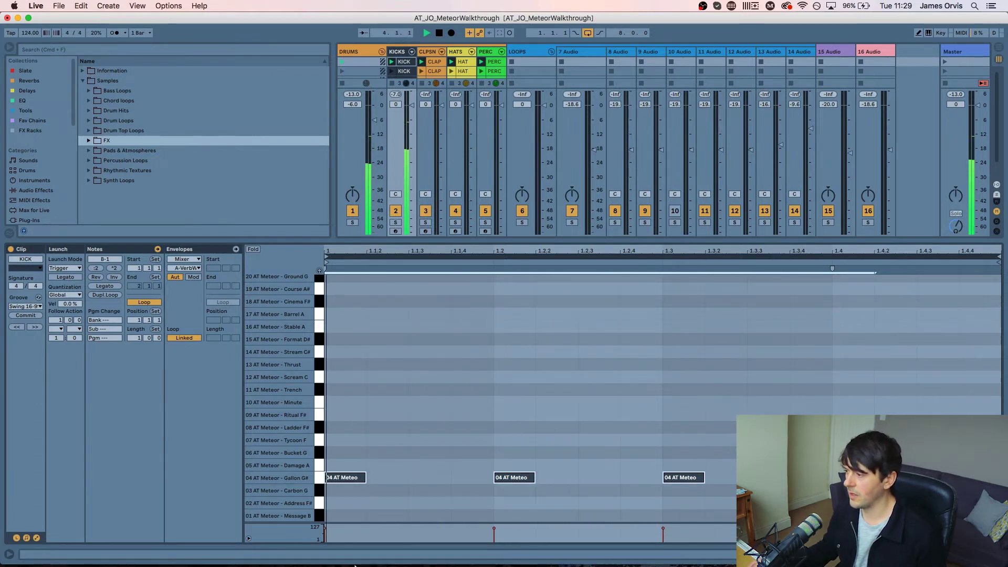
pyautogui.hotkey('shift', 'Tab')
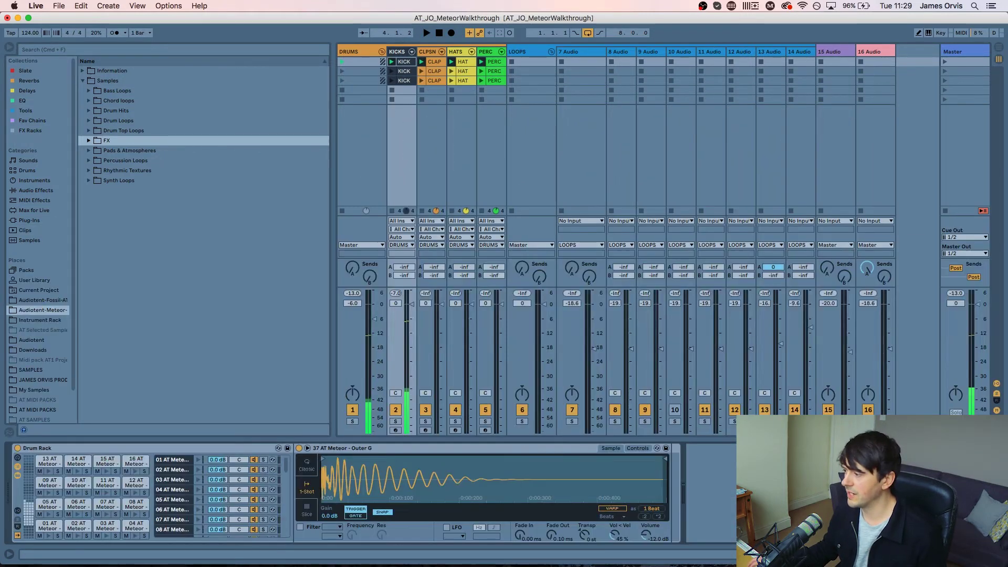
# Open the first clap clip and add 24 AT Meteor Clap - Jolt notes on beats 2 and 4
pyautogui.click(429, 64)
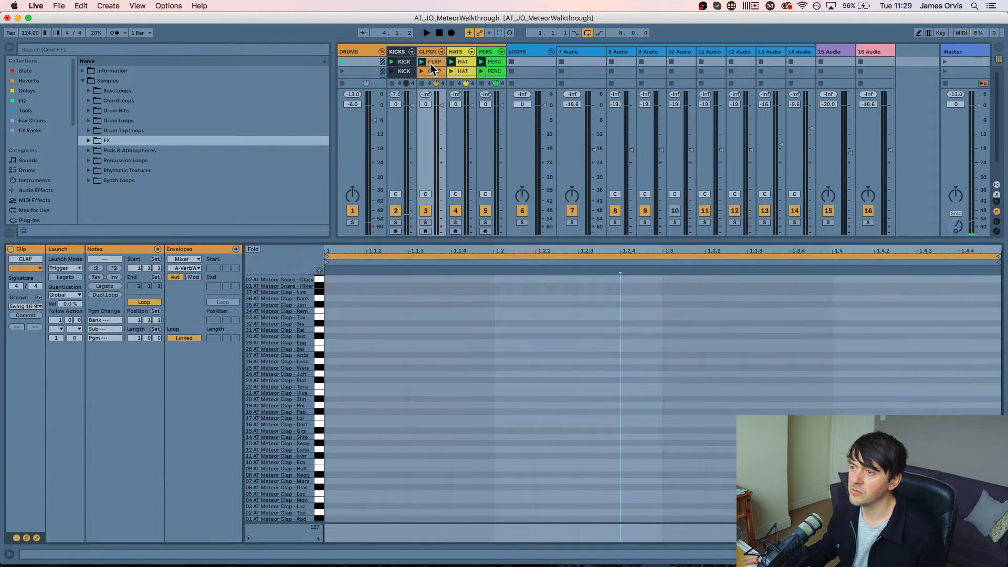
pyautogui.doubleClick(504, 374)
pyautogui.doubleClick(853, 374)
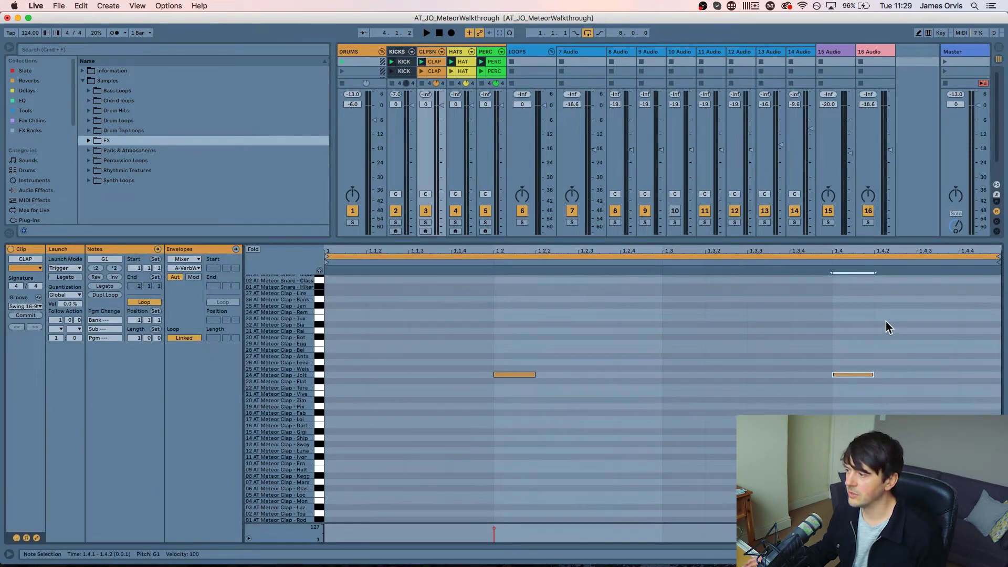
# Audition other clap samples by shifting both notes together during playback, and settle on 27 AT Meteor Clap - Ants
pyautogui.press('space')
pyautogui.press('super+a')
pyautogui.press('Up')
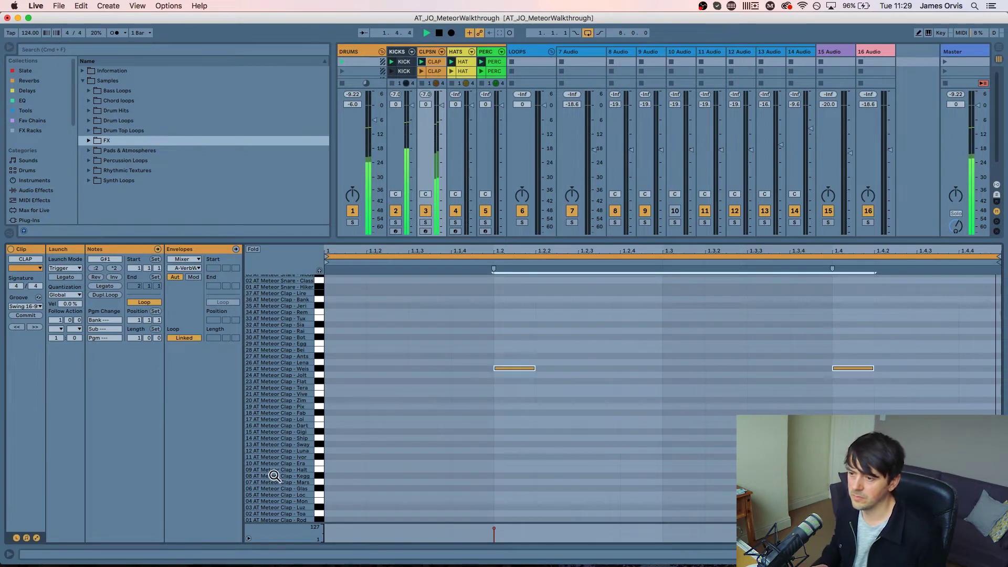
pyautogui.press('Up')
pyautogui.press('Up')
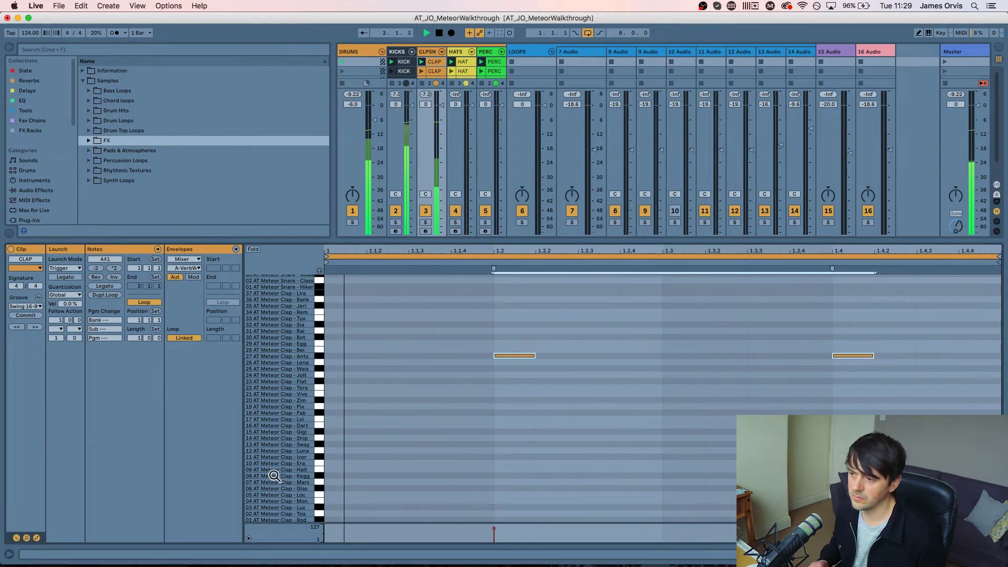
pyautogui.press('Up')
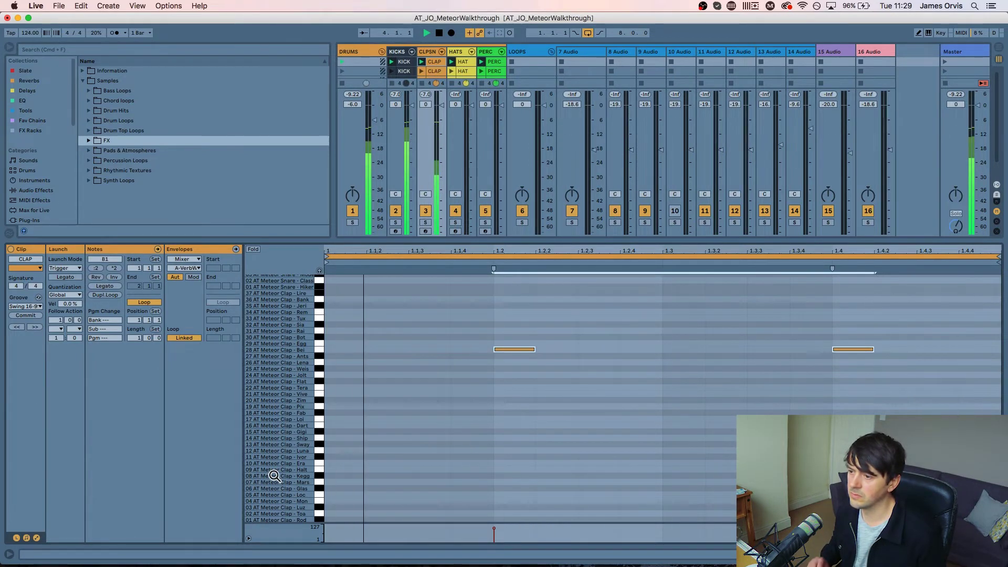
pyautogui.press('Up')
pyautogui.press('Up')
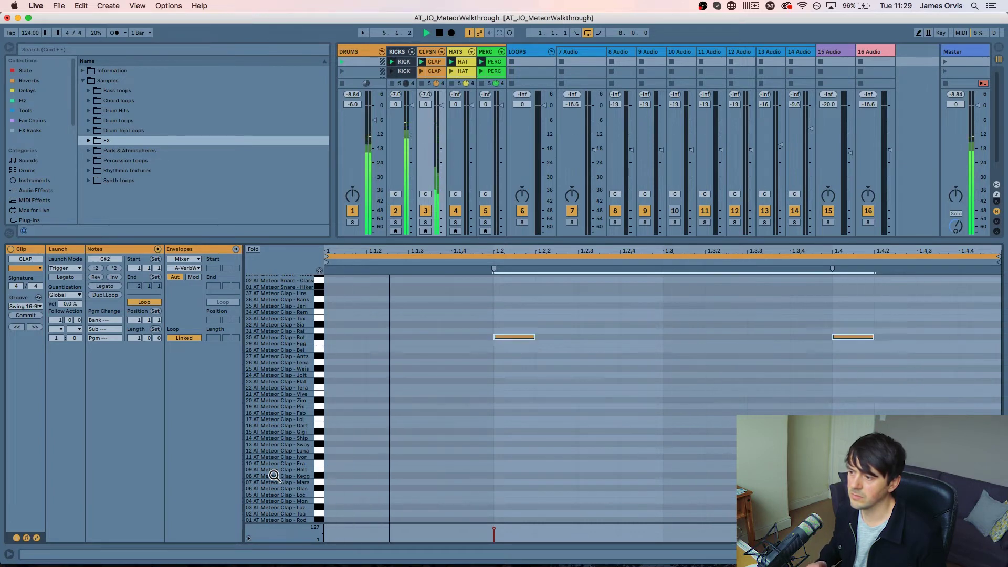
pyautogui.press('Up')
pyautogui.press('Up')
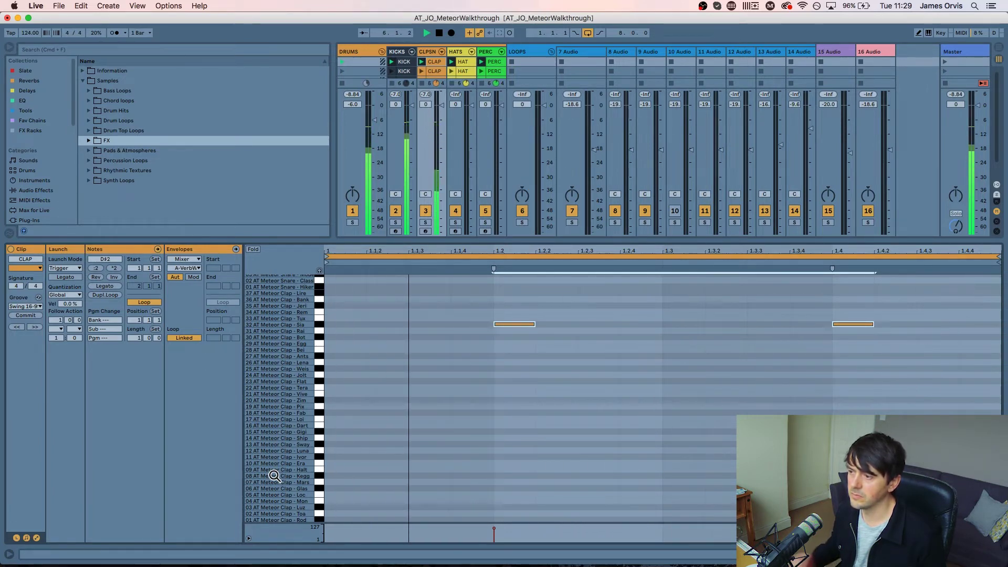
pyautogui.press('space')
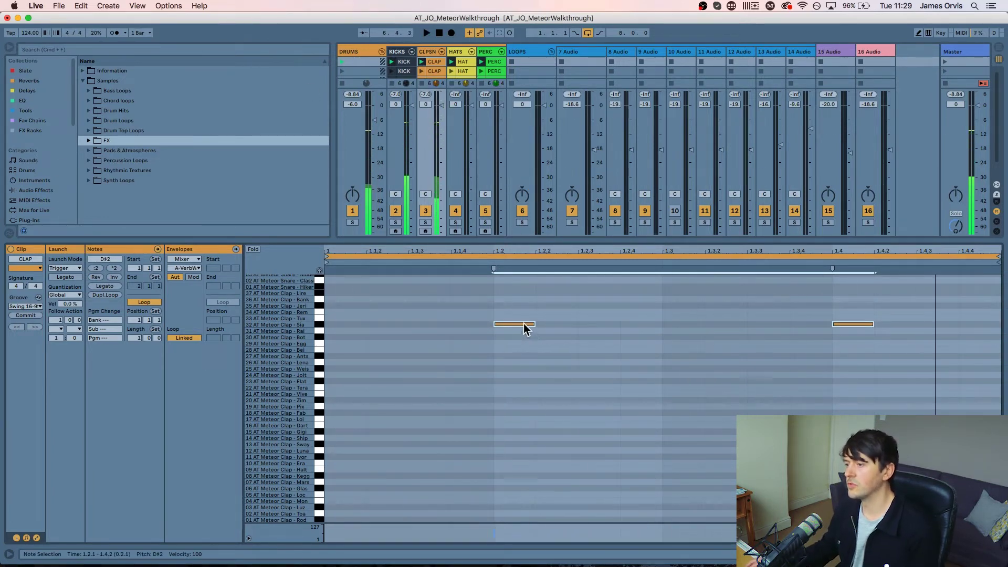
pyautogui.moveTo(523, 323); pyautogui.dragTo(525, 358)
pyautogui.press('space')
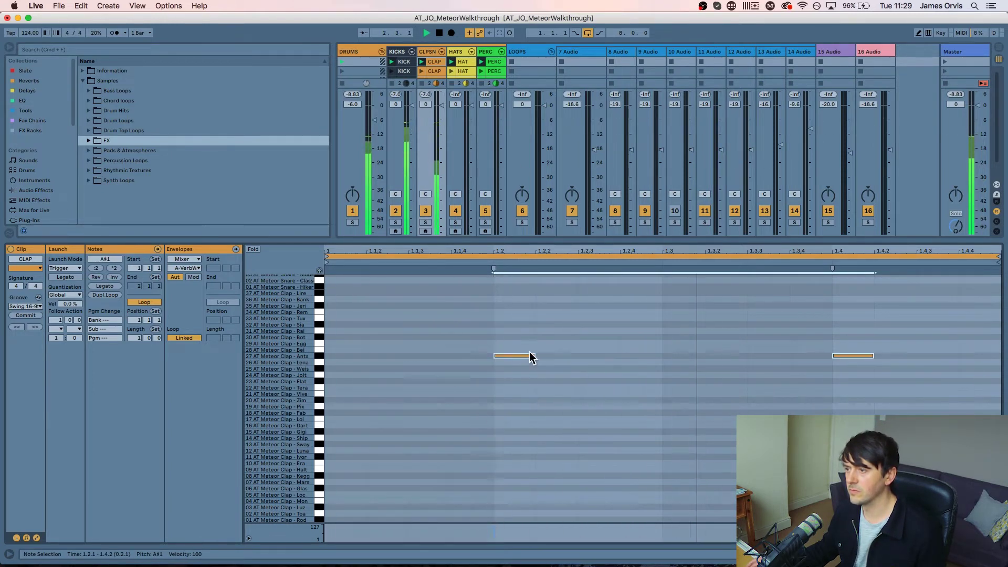
# Open the first hat clip, stop playback, and fill the first beat with four sixteenth notes on the 24 AT Meteor Hat sample (G1)
pyautogui.click(468, 61)
pyautogui.press('space')
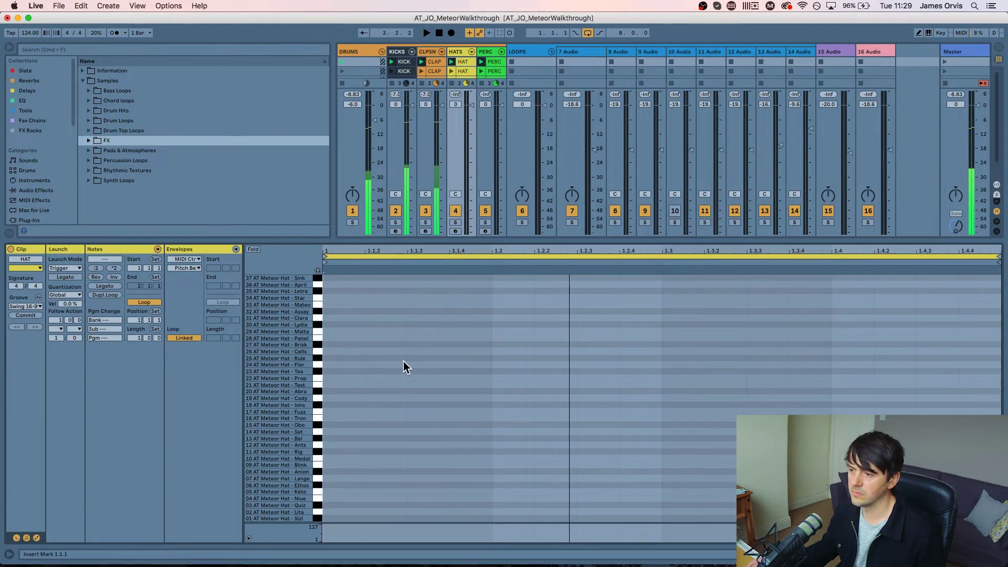
pyautogui.doubleClick(354, 365)
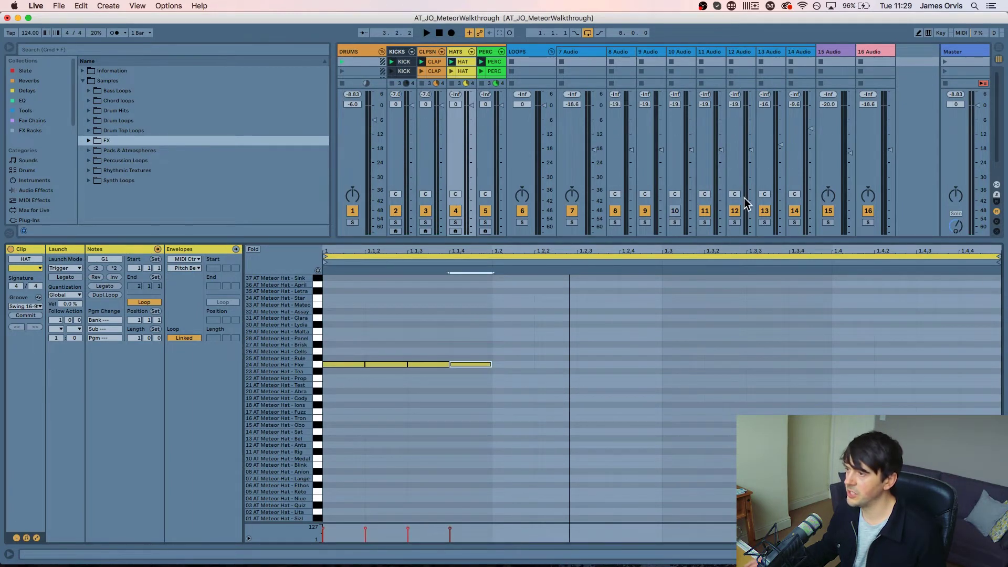
# Lower the velocity of the four hat notes to 34, raise single notes for variation with the fourth at about 70, and play the beat
pyautogui.press('super+a')
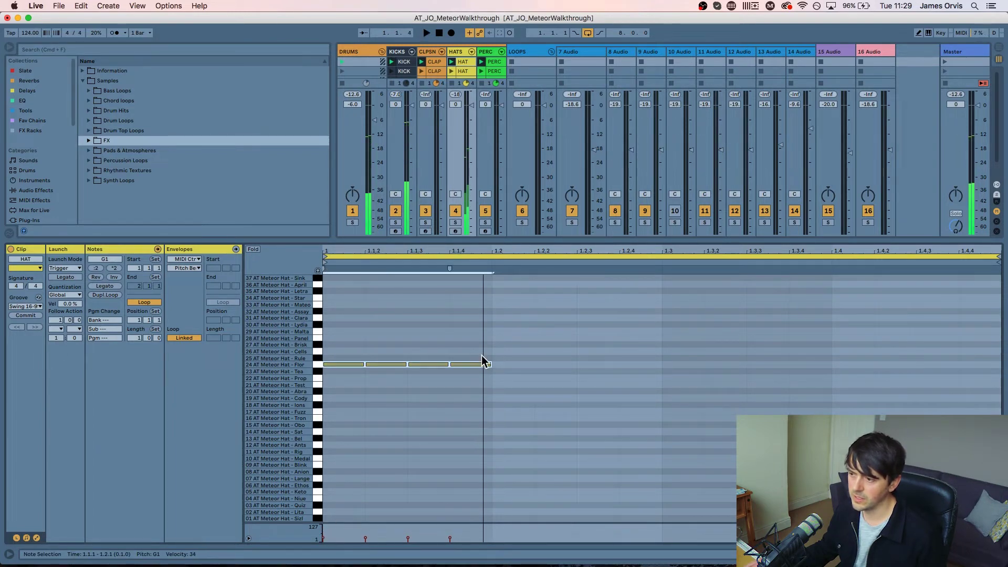
pyautogui.click(436, 470)
pyautogui.moveTo(367, 538)
pyautogui.mouseDown()
pyautogui.moveTo(408, 527)
pyautogui.moveTo(450, 532)
pyautogui.mouseUp()
pyautogui.press('space')
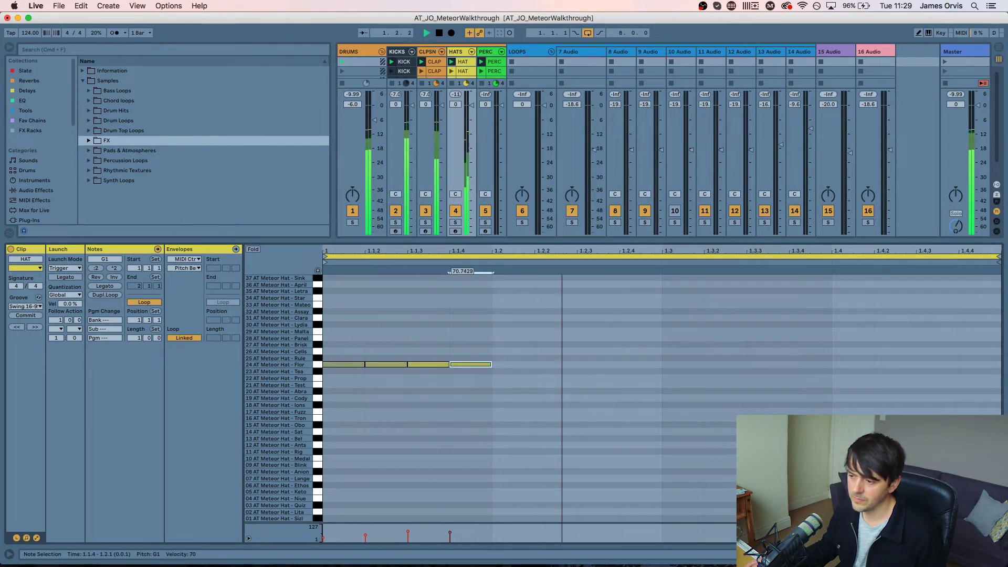
# Stop playback, duplicate the four hat notes three times to fill the whole bar, and play the pattern
pyautogui.press('space')
pyautogui.click(454, 355)
pyautogui.press('super+a')
pyautogui.press('super+d')
pyautogui.press('super+d')
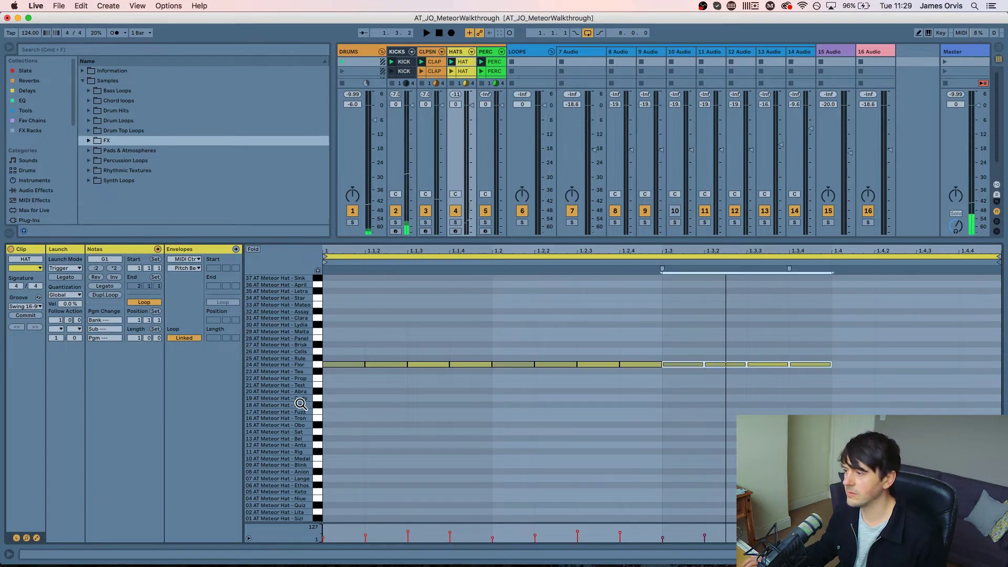
pyautogui.press('super+d')
pyautogui.press('space')
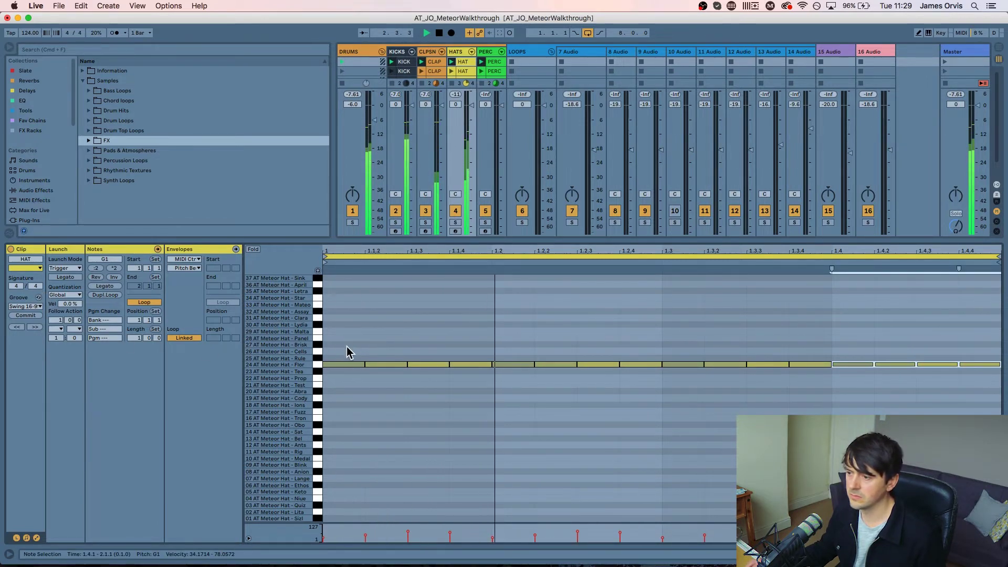
# Shorten the hat clip's loop to the first beat and readjust the velocities of its four notes, setting the fourth to about 54
pyautogui.press('super+a')
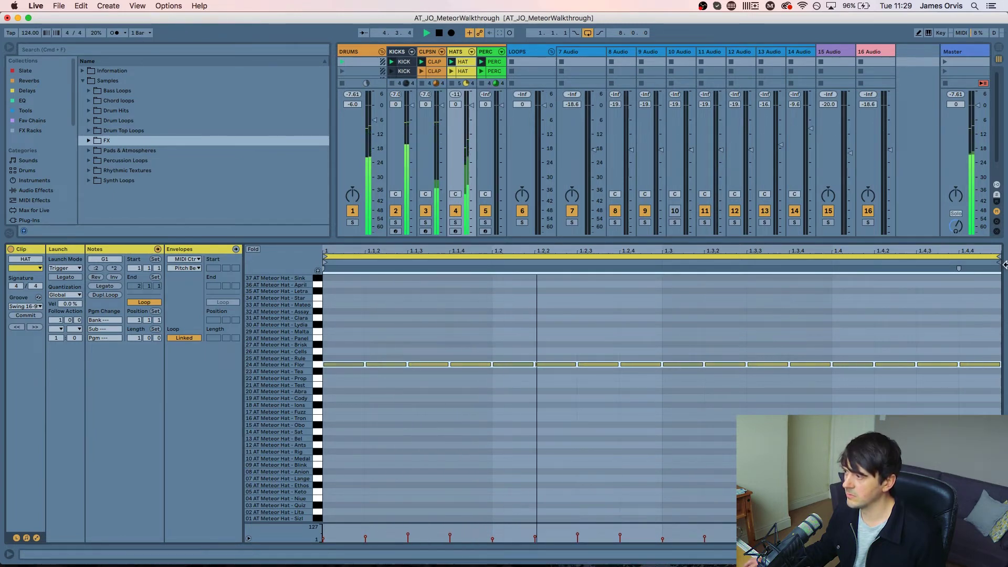
pyautogui.moveTo(998, 257); pyautogui.dragTo(487, 261)
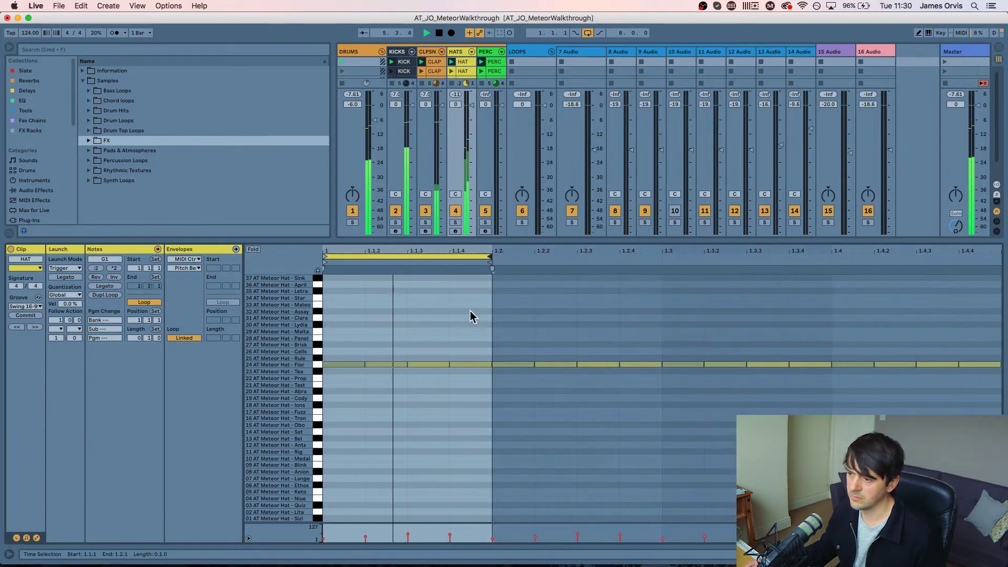
pyautogui.press('space')
pyautogui.click(470, 364)
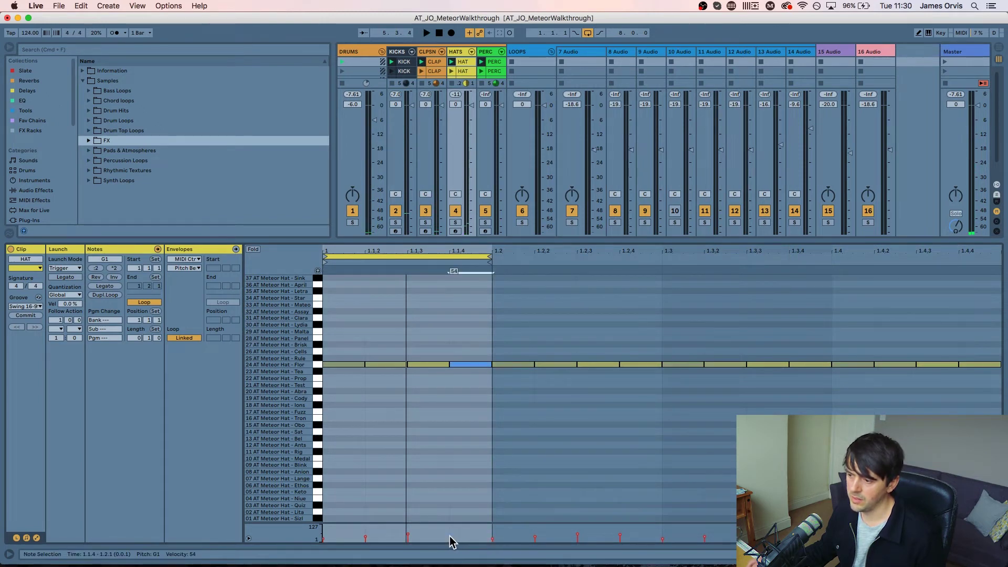
pyautogui.press('space')
pyautogui.moveTo(471, 364); pyautogui.dragTo(318, 382)
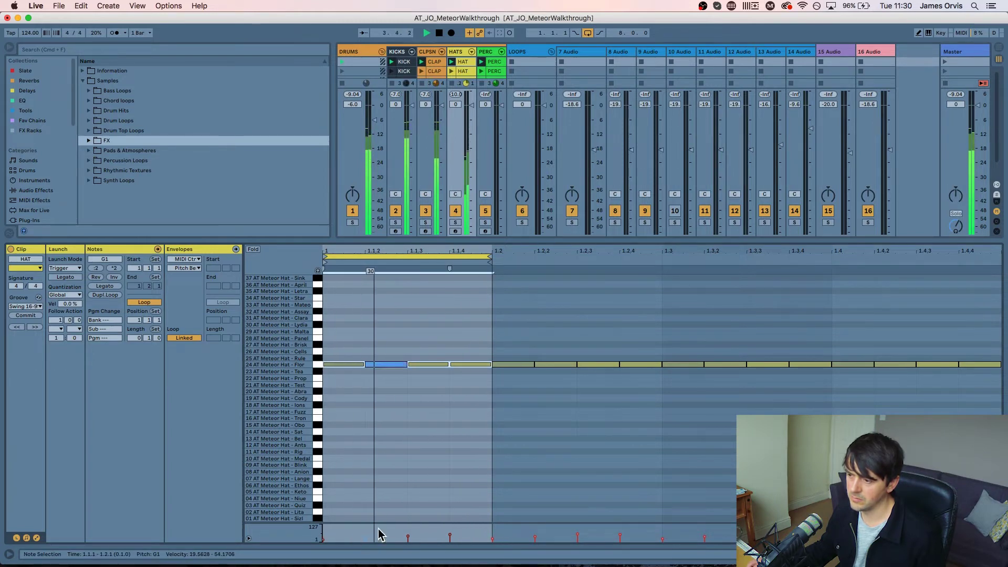
# Duplicate the readjusted hat notes over the rest of the bar and extend the loop back to one full bar
pyautogui.press('super+d')
pyautogui.press('super+d')
pyautogui.press('super+d')
pyautogui.moveTo(490, 257); pyautogui.dragTo(946, 256)
pyautogui.doubleClick(944, 248)
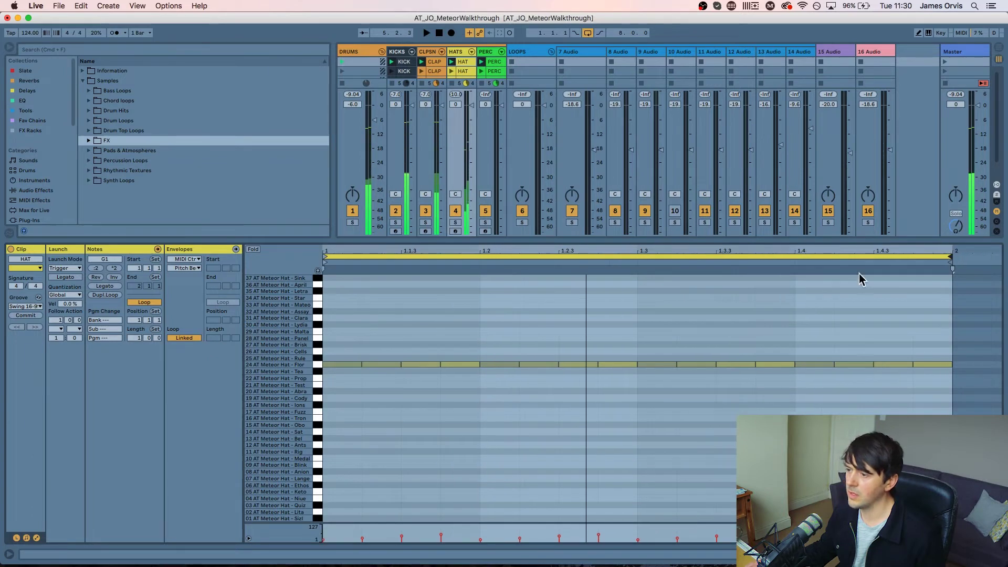
# Add 27 AT Meteor Hat - Brisk notes on the offbeats at 1.1.3, 1.2.3, 1.3.3 and 1.4.3
pyautogui.click(405, 354)
pyautogui.press('space')
pyautogui.doubleClick(420, 344)
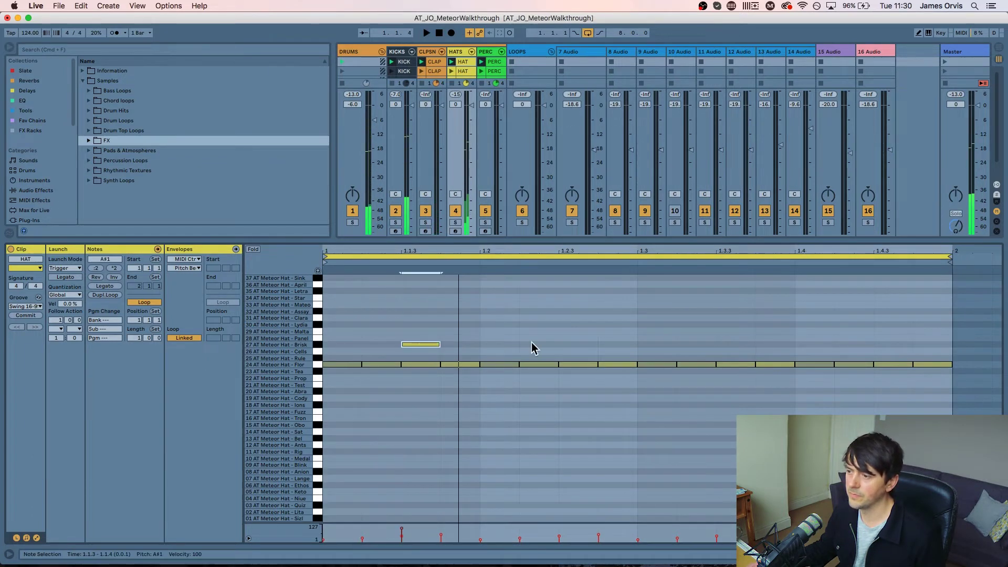
pyautogui.doubleClick(579, 342)
pyautogui.doubleClick(733, 343)
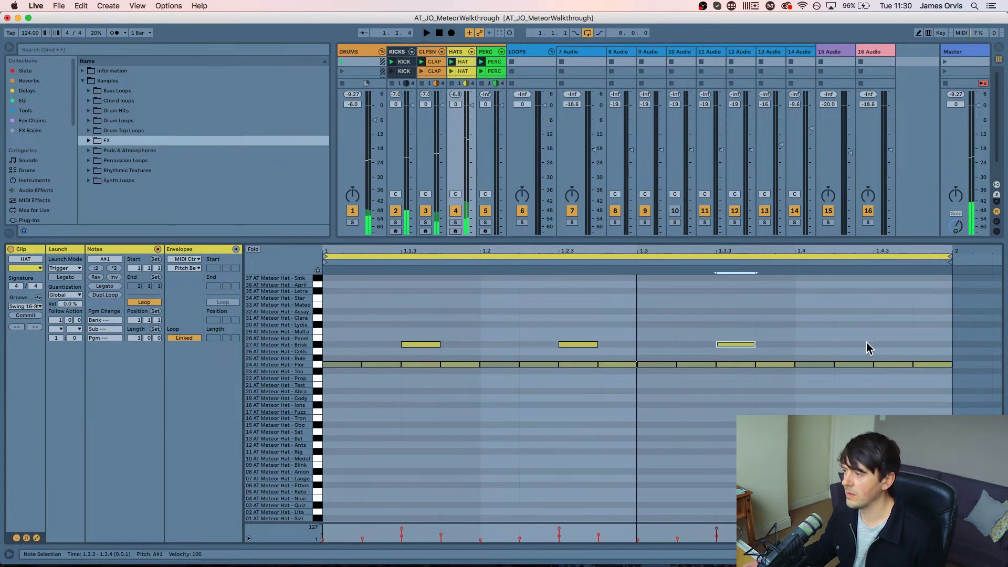
pyautogui.doubleClick(882, 343)
# Open the first clap clip, shift both notes down to the 23 AT Meteor Clap - Flat sample, and play the beat
pyautogui.click(437, 62)
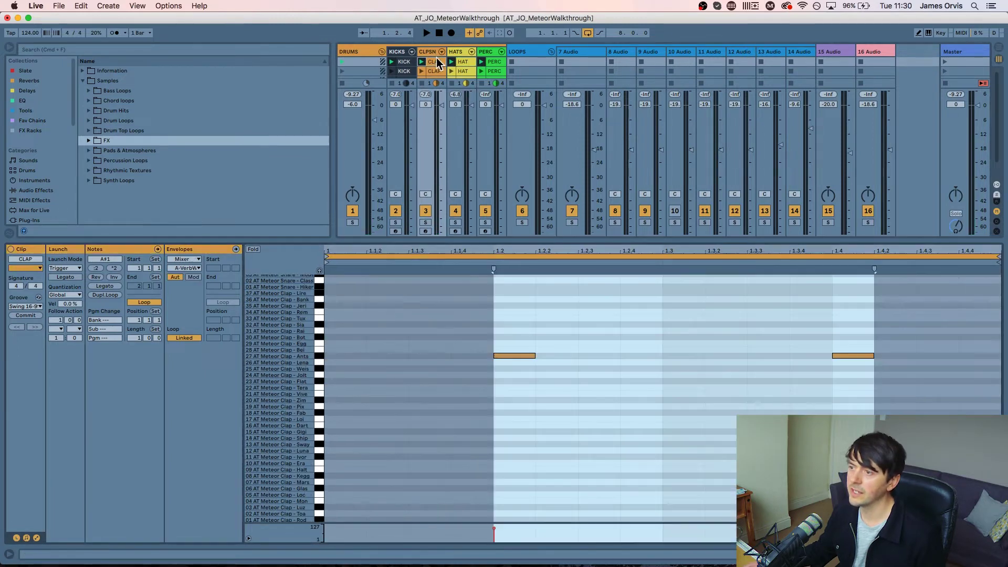
pyautogui.click(457, 337)
pyautogui.press('Down')
pyautogui.press('Down')
pyautogui.press('Down')
pyautogui.press('Down')
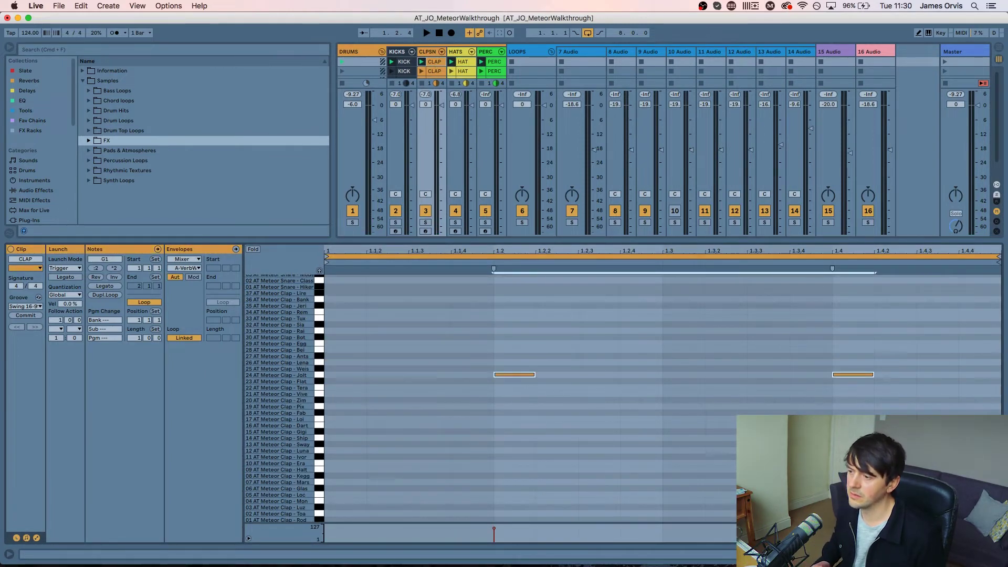
pyautogui.press('space')
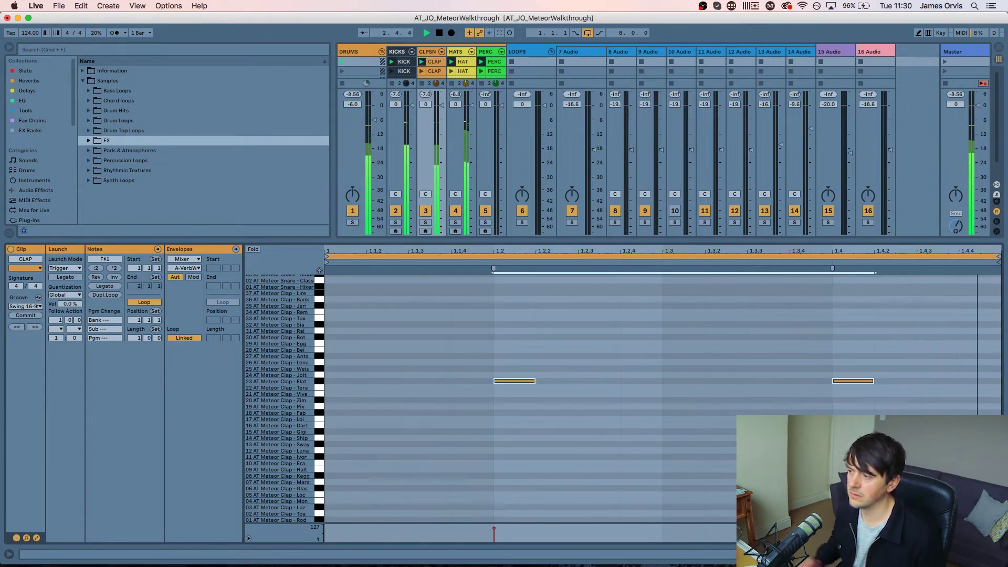
# Open the first percussion clip and place a 33 AT Meteor Perc - Klub note at 1.1.3 and a 28 Timo note at 1.2.4
pyautogui.hotkey('shift', 'Tab')
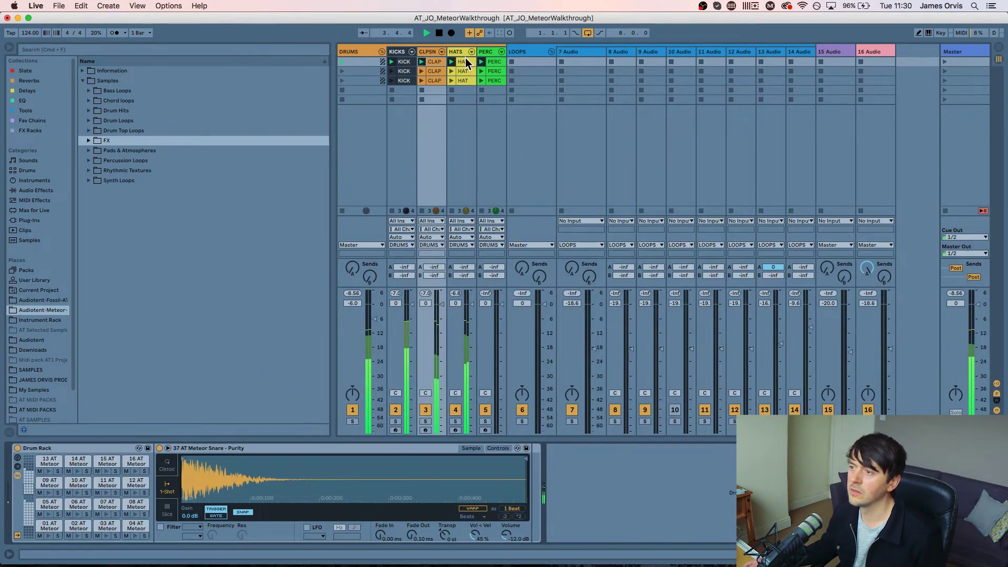
pyautogui.hotkey('shift', 'Tab')
pyautogui.press('space')
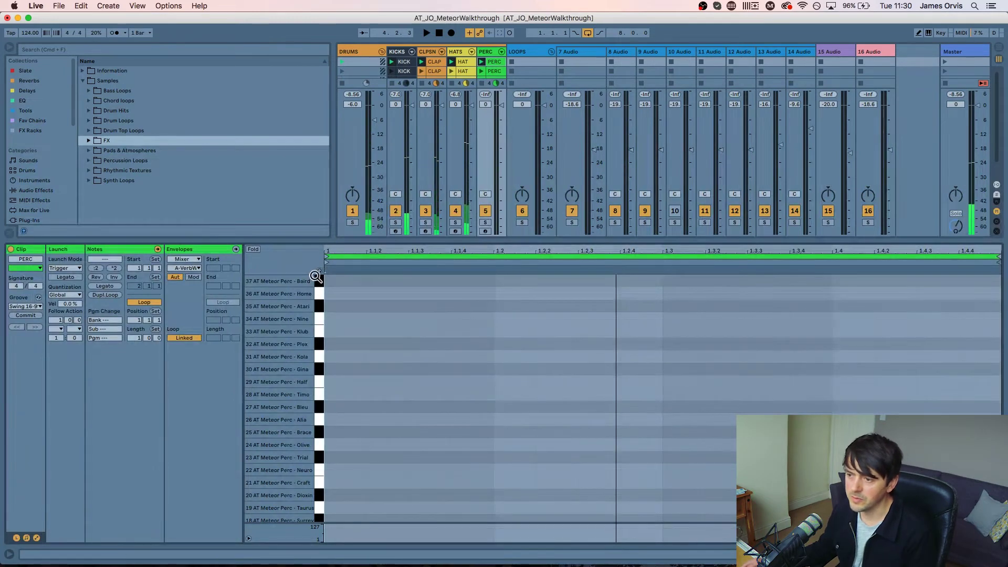
pyautogui.doubleClick(354, 297)
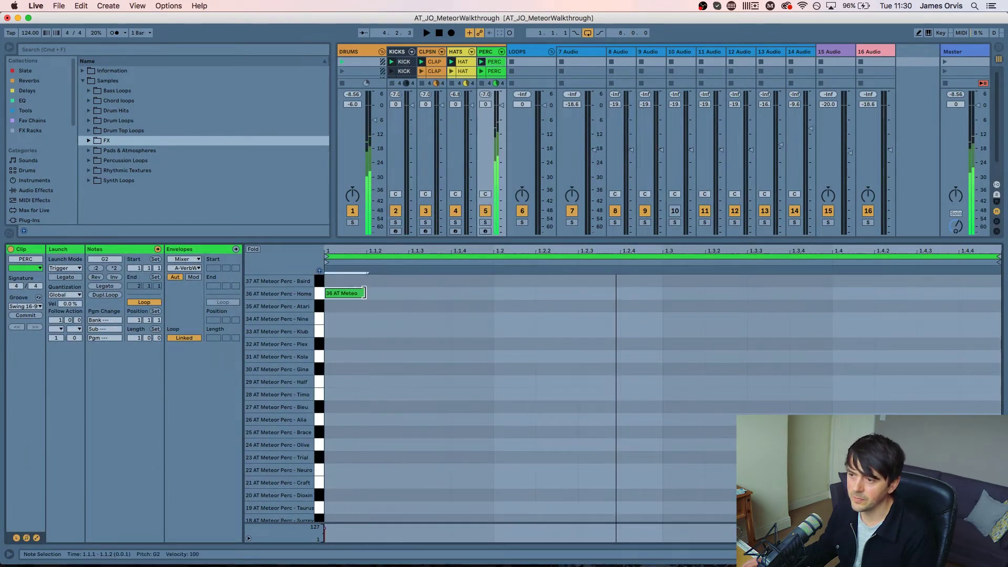
pyautogui.press('Down')
pyautogui.press('Right')
pyautogui.press('Right')
pyautogui.press('space')
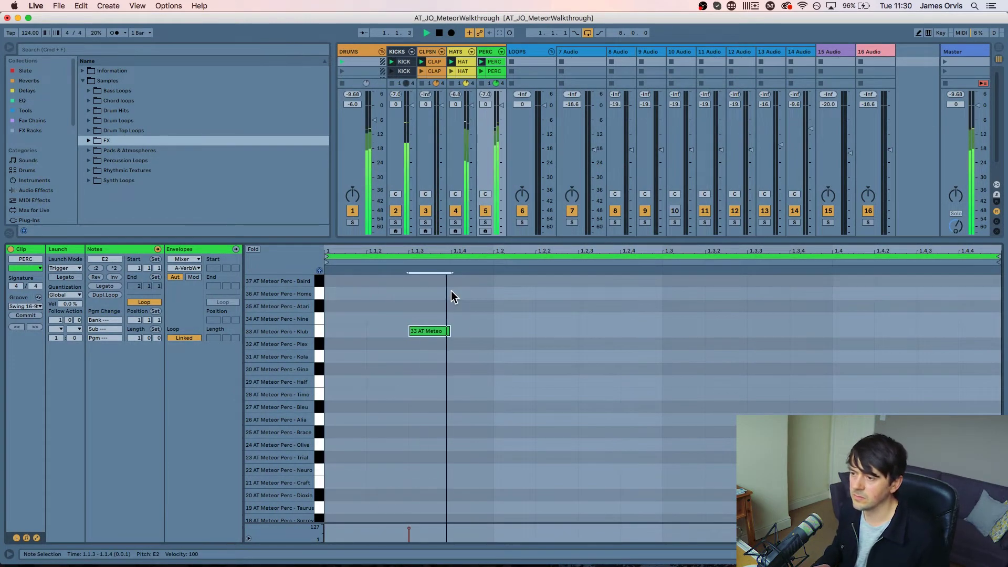
pyautogui.doubleClick(481, 382)
pyautogui.moveTo(481, 381); pyautogui.dragTo(638, 399)
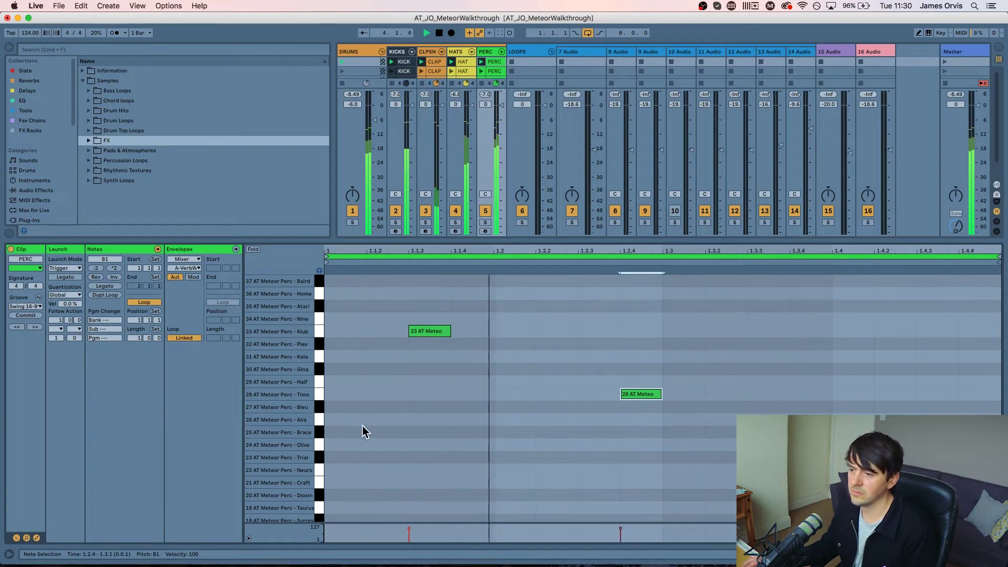
# Try an extra percussion note on several samples, placing it on 20 Dioxin at 1.2.2, and move the 28 Timo note to 1.3.4
pyautogui.scroll(-3, 363, 425)
pyautogui.press('space')
pyautogui.doubleClick(336, 422)
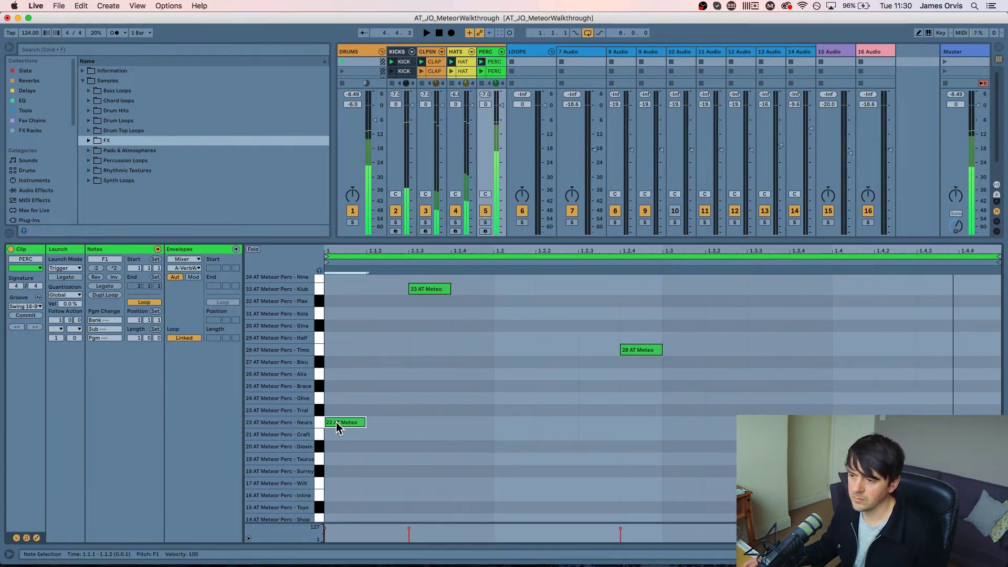
pyautogui.moveTo(360, 422); pyautogui.dragTo(482, 372)
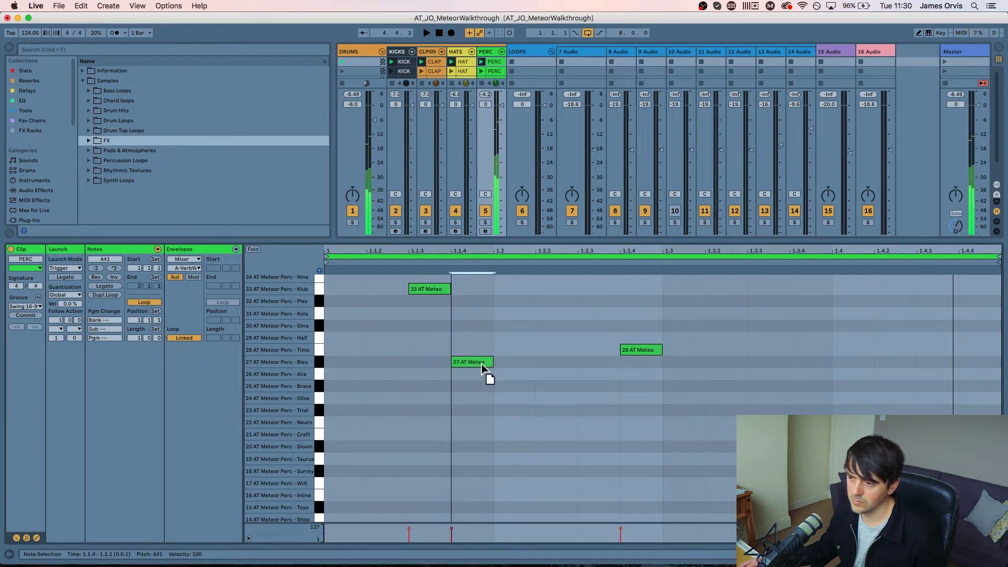
pyautogui.moveTo(488, 467); pyautogui.dragTo(486, 448)
pyautogui.press('space')
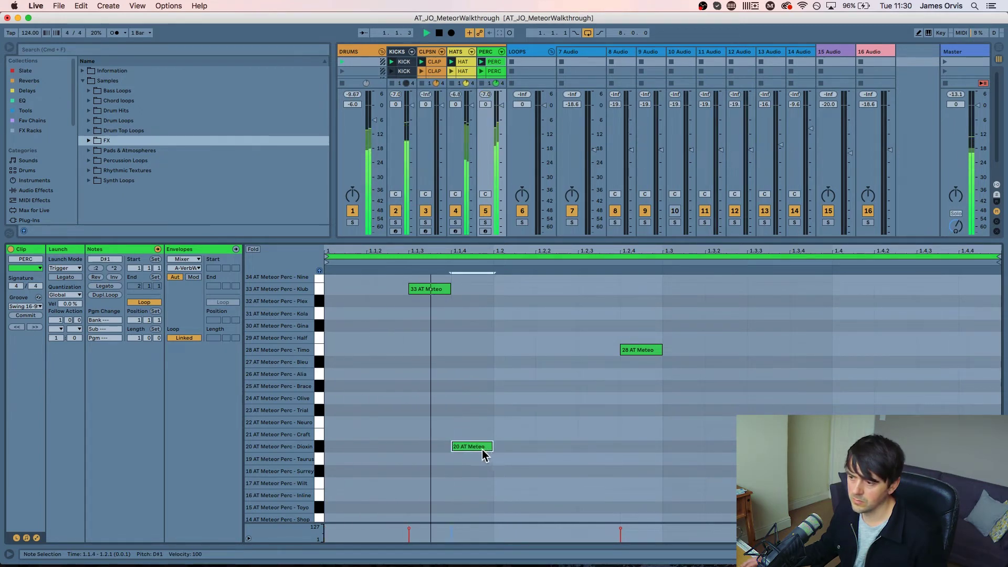
pyautogui.scroll(-5, 319, 452)
pyautogui.moveTo(319, 452); pyautogui.dragTo(589, 344)
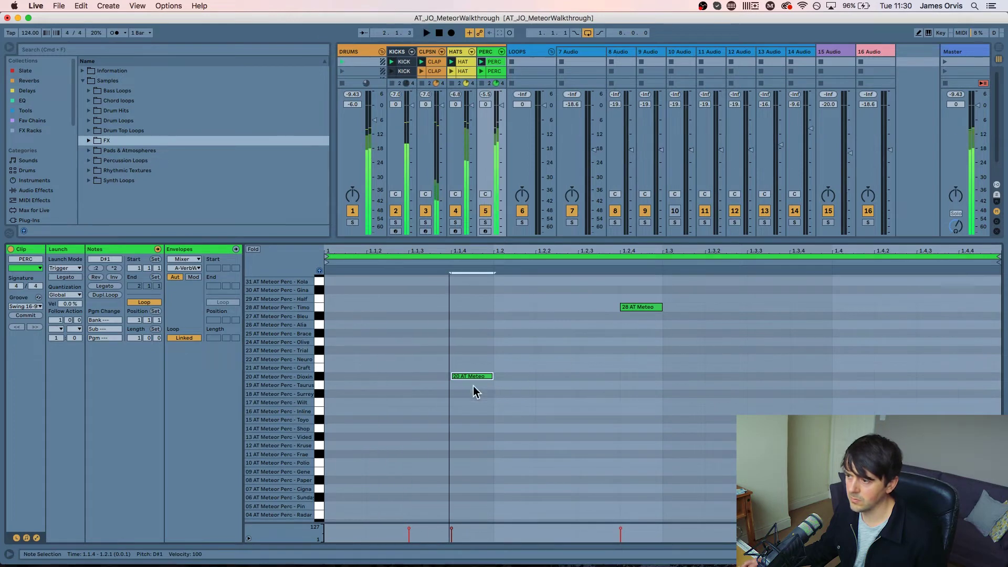
pyautogui.moveTo(473, 376); pyautogui.dragTo(568, 375)
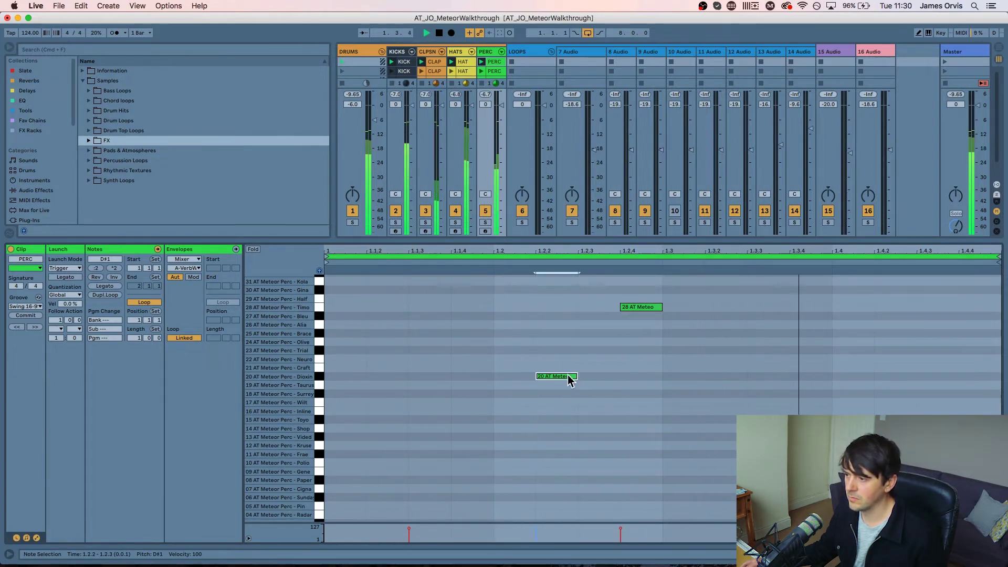
pyautogui.moveTo(638, 310); pyautogui.dragTo(799, 313)
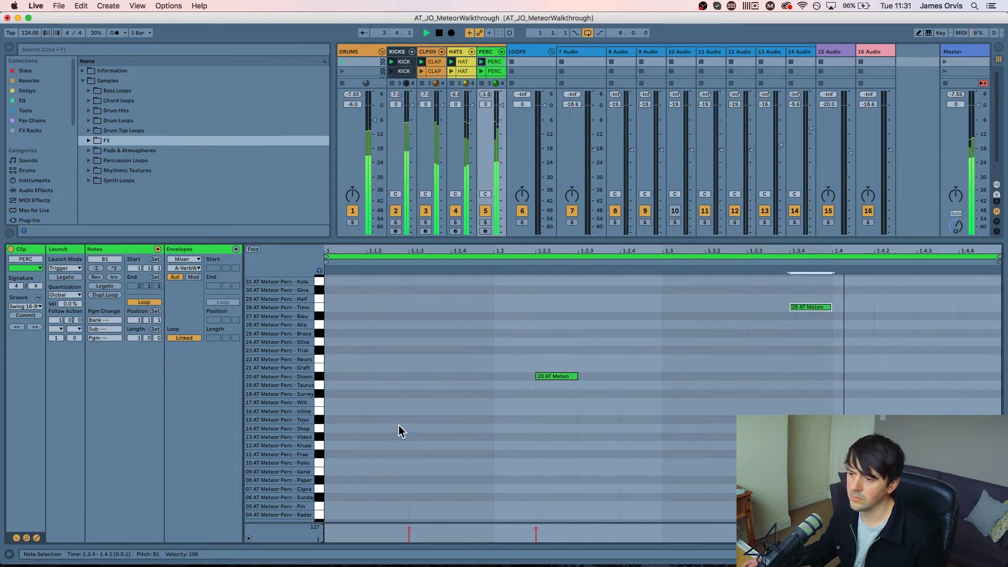
# Try a low percussion note at 1.1.4, moving it from 07 Cigna down to the 03 AT Meteor Perc - Focus sample
pyautogui.doubleClick(474, 488)
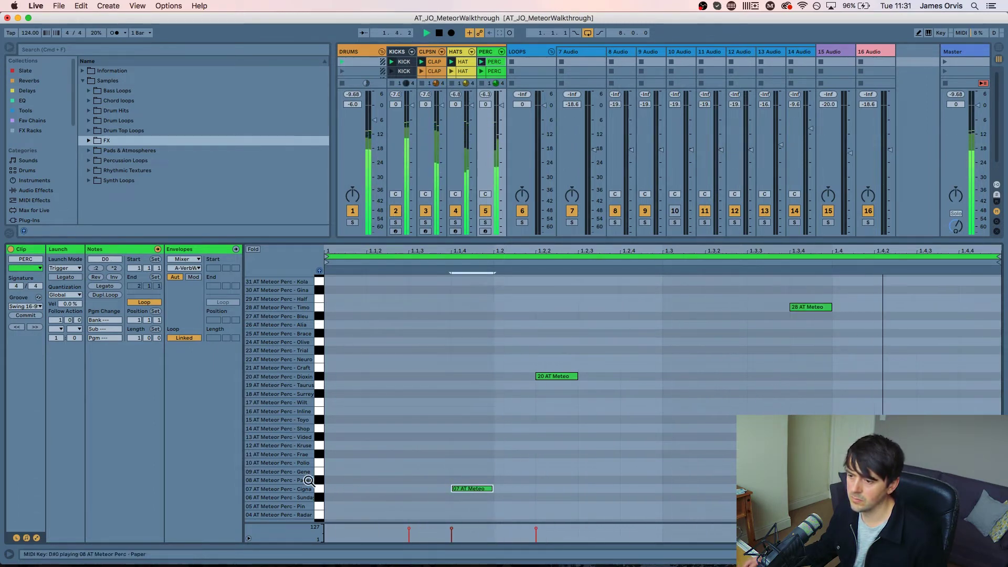
pyautogui.scroll(-3, 457, 499)
pyautogui.click(433, 507)
pyautogui.moveTo(461, 470); pyautogui.dragTo(464, 502)
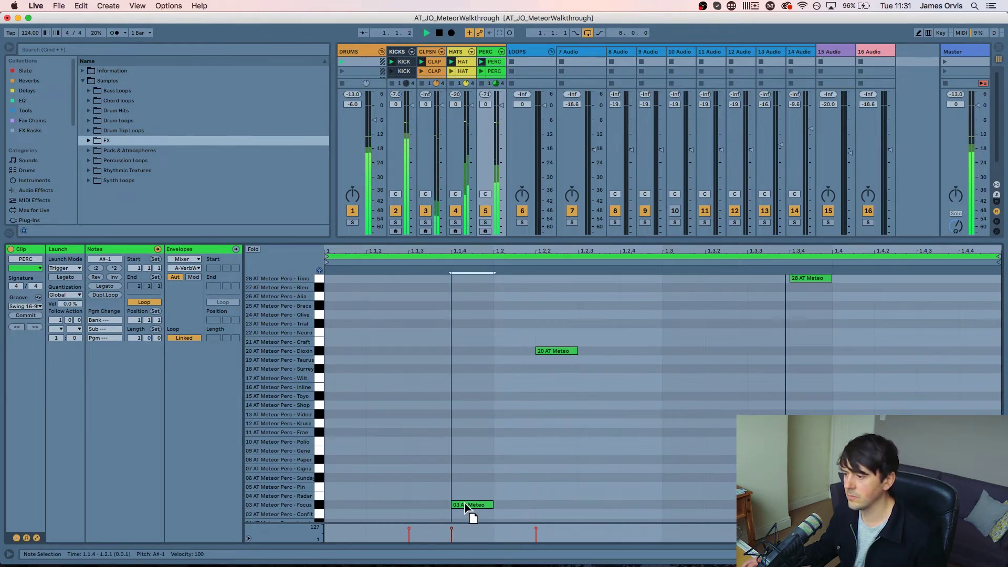
pyautogui.moveTo(286, 444); pyautogui.dragTo(270, 443)
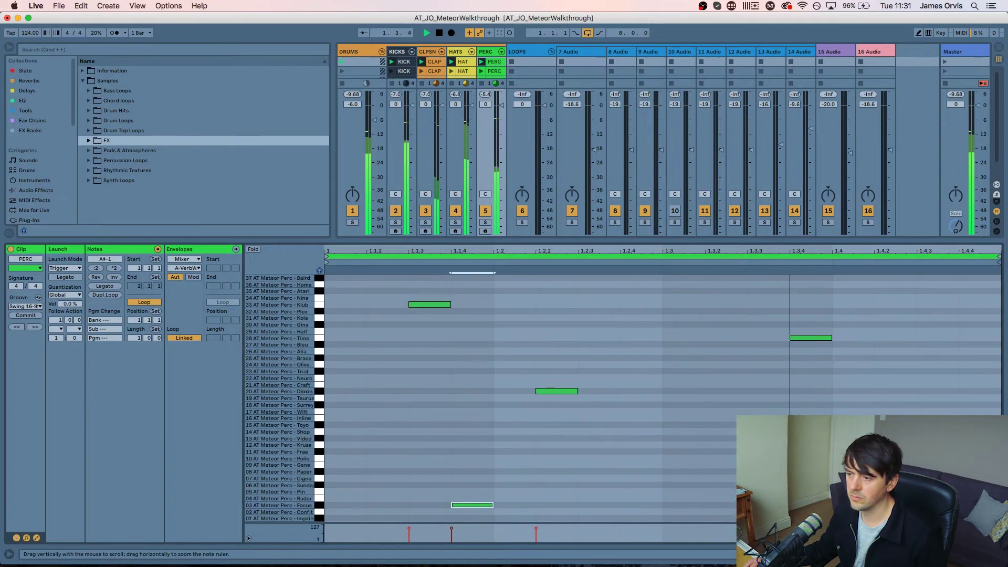
# Delete the 20 Dioxin note, place a 37 AT Meteor Perc - Baird note at 1.2.4, and play the beat
pyautogui.click(556, 391)
pyautogui.press('Delete')
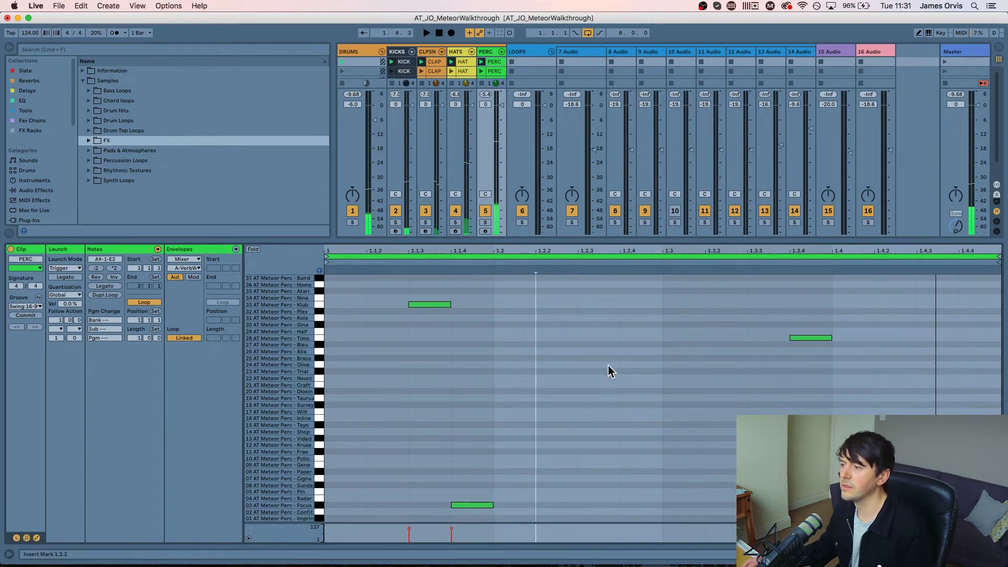
pyautogui.doubleClick(596, 282)
pyautogui.press('Up')
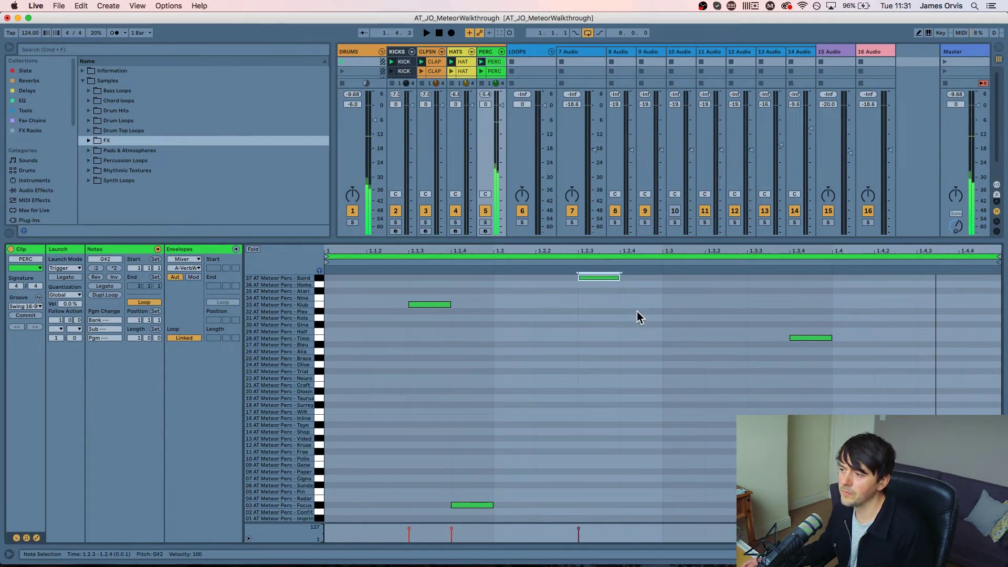
pyautogui.press('Right')
pyautogui.press('space')
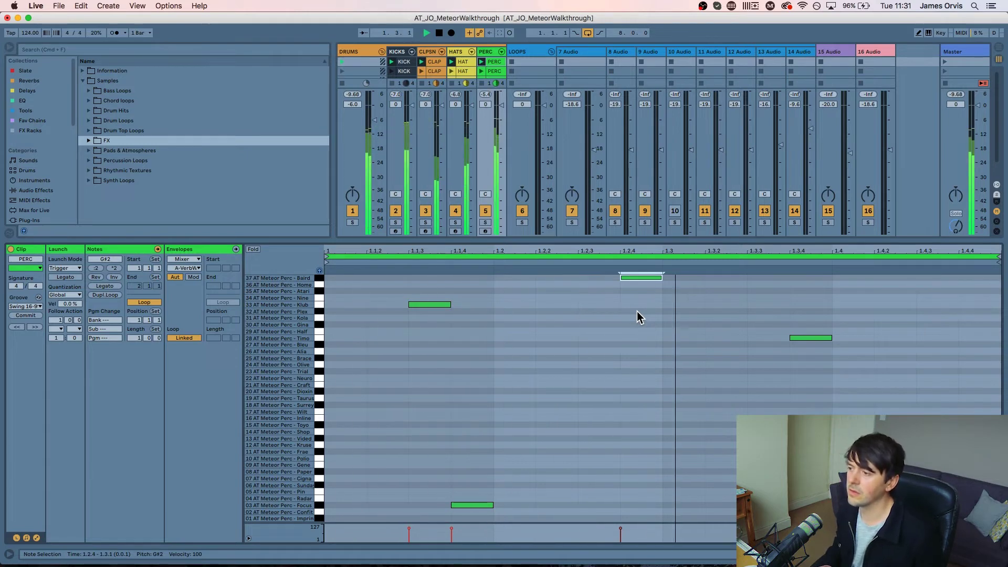
# Delete the 28 Timo and 03 Focus notes from the percussion clip
pyautogui.click(542, 379)
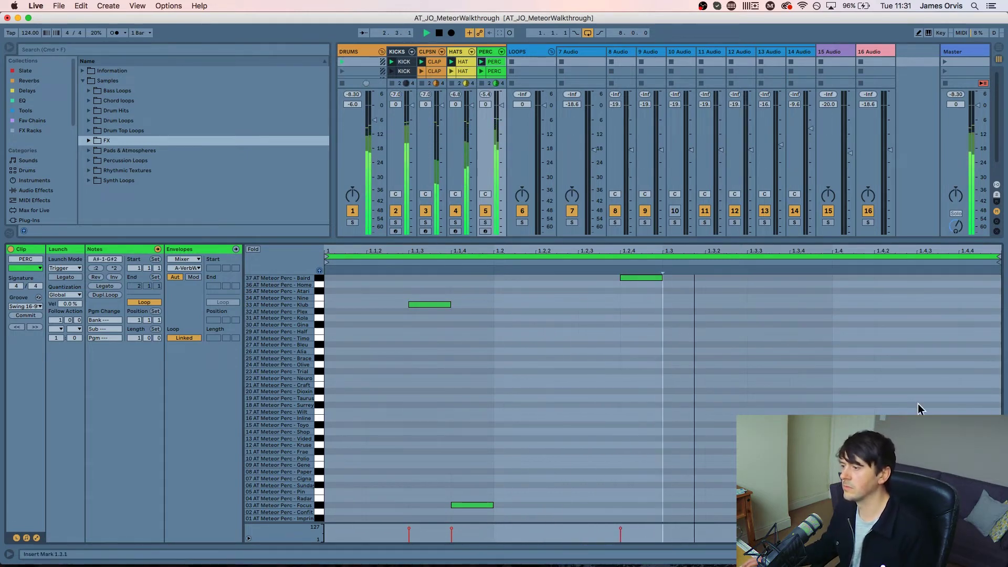
pyautogui.click(472, 505)
pyautogui.press('BackSpace')
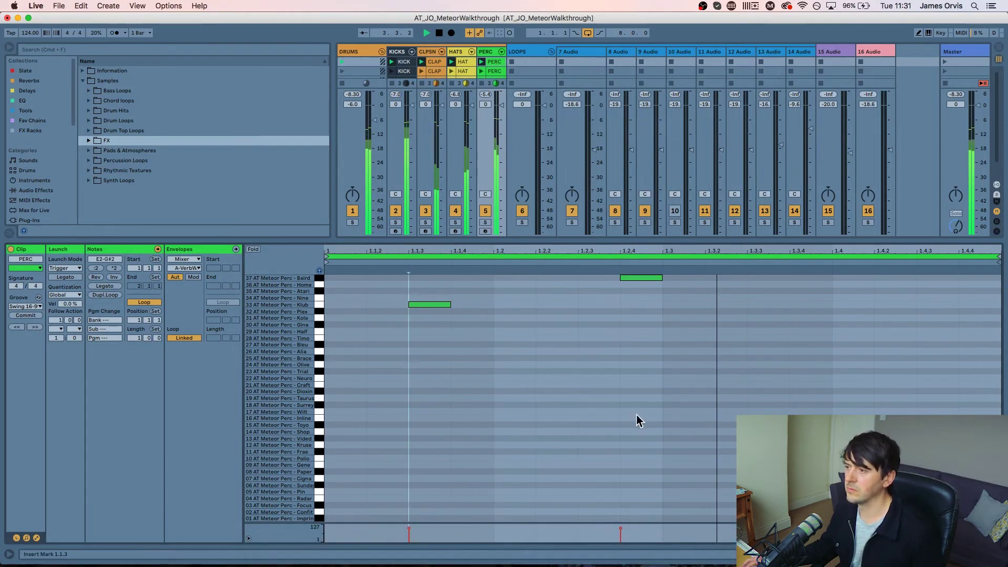
# Select the Percussion Loops folder in the sample browser and reopen the first percussion clip's notes
pyautogui.hotkey('shift', 'Tab')
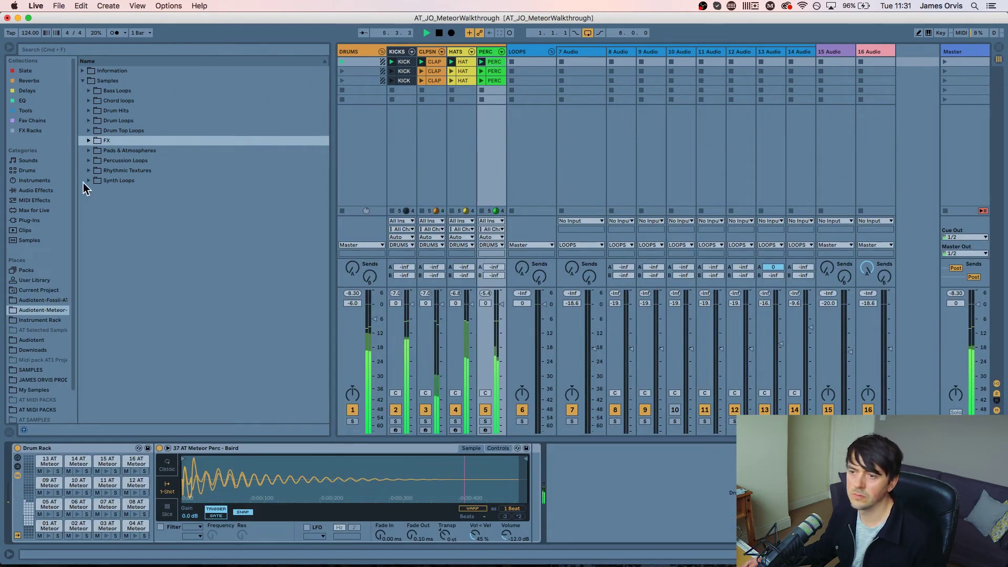
pyautogui.click(126, 160)
pyautogui.doubleClick(490, 63)
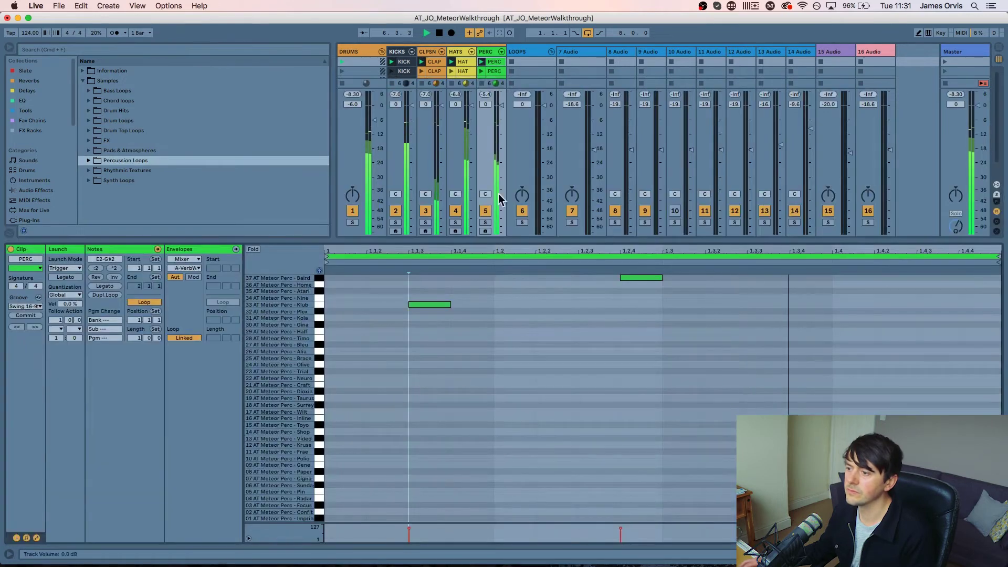
# Audition the percussion samples, add a 30 AT Meteor Perc - Gina note at 1.2.2, and play the beat
pyautogui.moveTo(321, 497); pyautogui.dragTo(317, 324)
pyautogui.doubleClick(559, 324)
pyautogui.press('space')
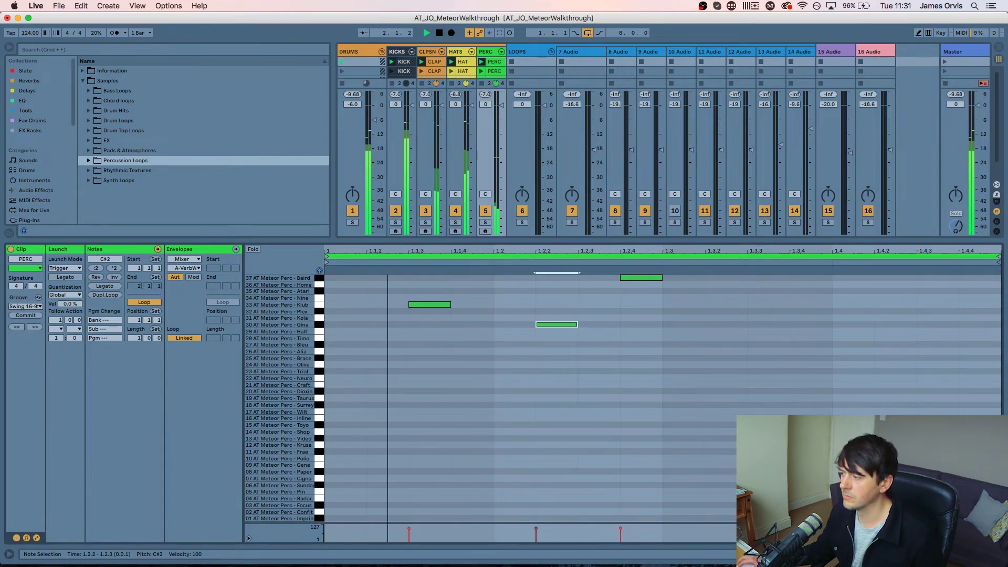
# Open the notes of the first clap clip
pyautogui.hotkey('shift', 'Tab')
pyautogui.click(433, 62)
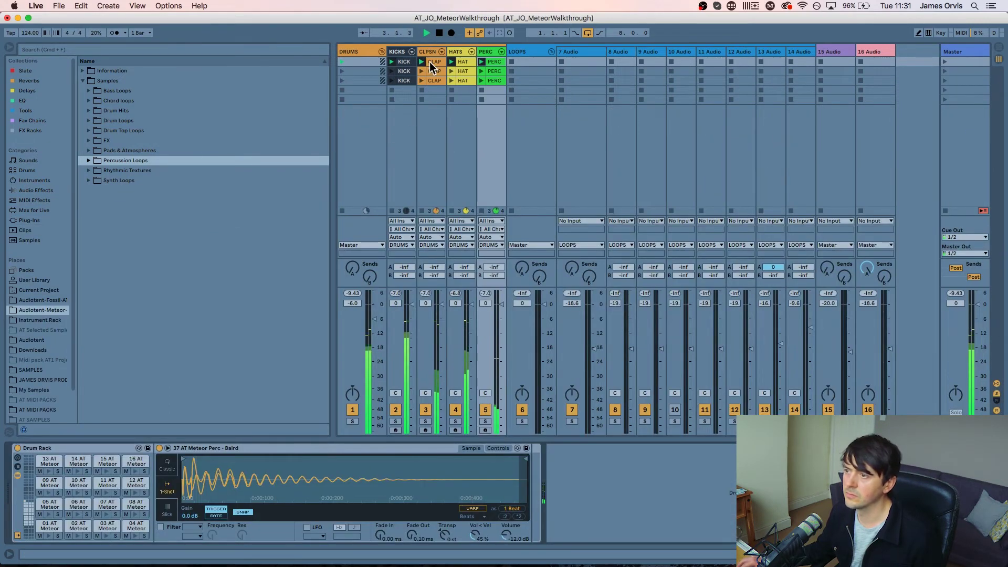
pyautogui.hotkey('shift', 'Tab')
# Try a 24 AT Meteor Snare - Rock note at 1.1.2, move it to 26 Moon at 1.4.3, and delete it
pyautogui.scroll(8, 326, 351)
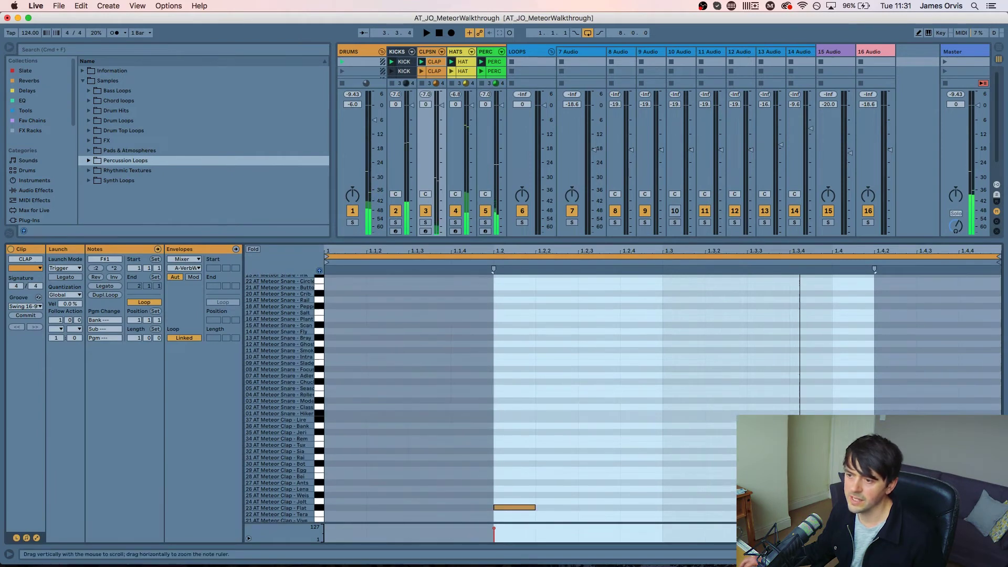
pyautogui.click(392, 294)
pyautogui.doubleClick(391, 295)
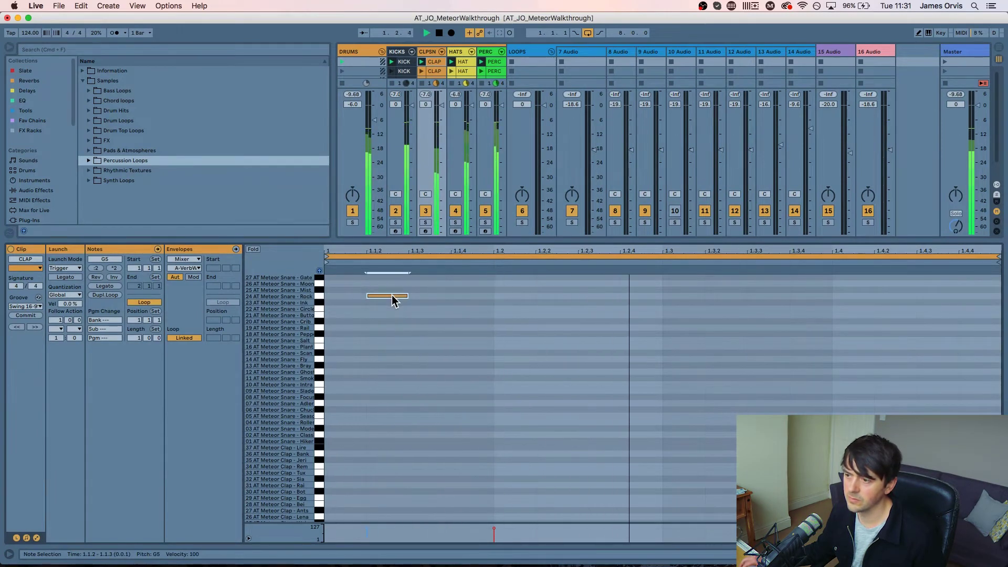
pyautogui.moveTo(392, 296); pyautogui.dragTo(950, 283)
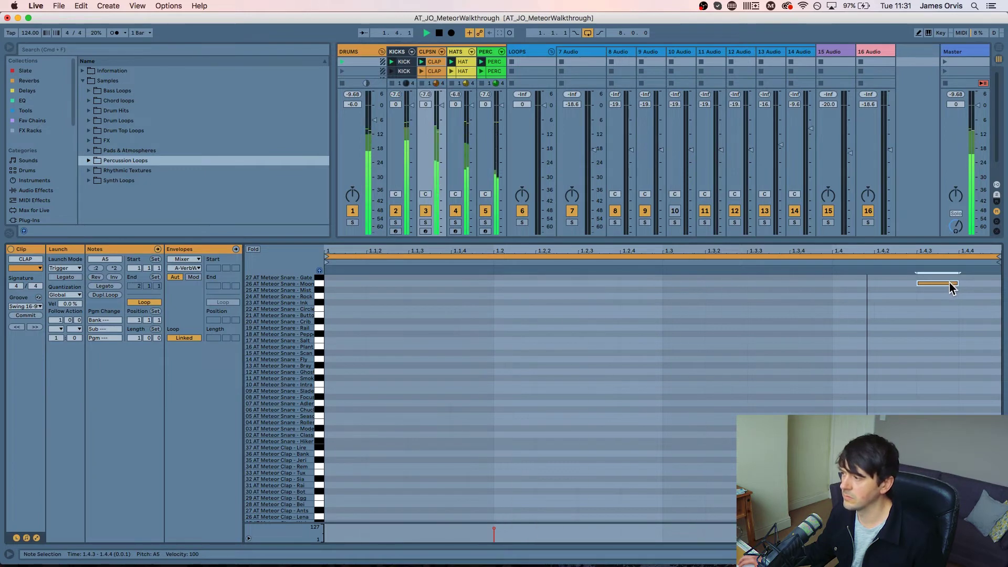
pyautogui.doubleClick(949, 283)
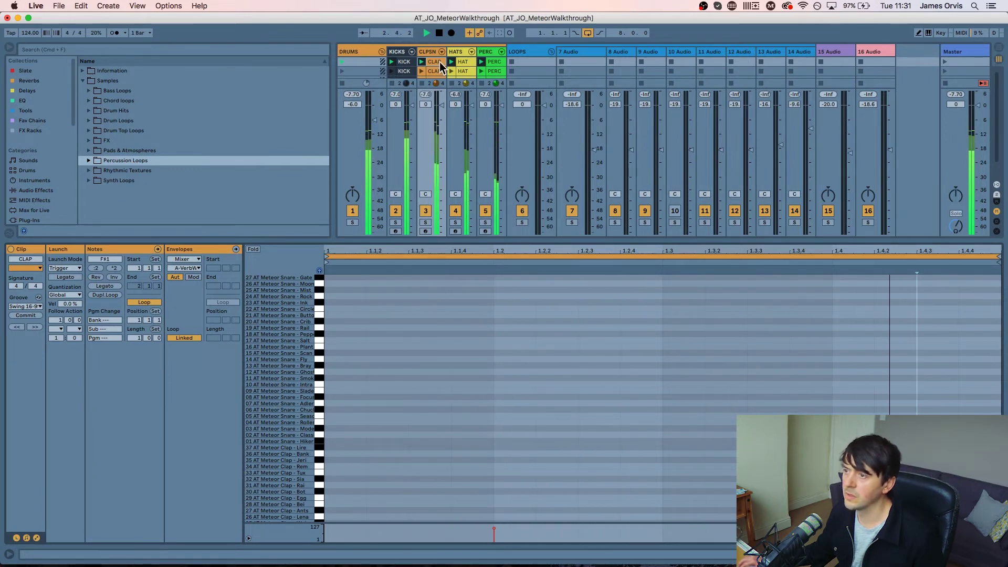
# Stop playback, delete the 23 Flat clap note at 1.2, and shift the remaining clap note to 1.4.3
pyautogui.press('space')
pyautogui.moveTo(283, 399); pyautogui.dragTo(283, 341)
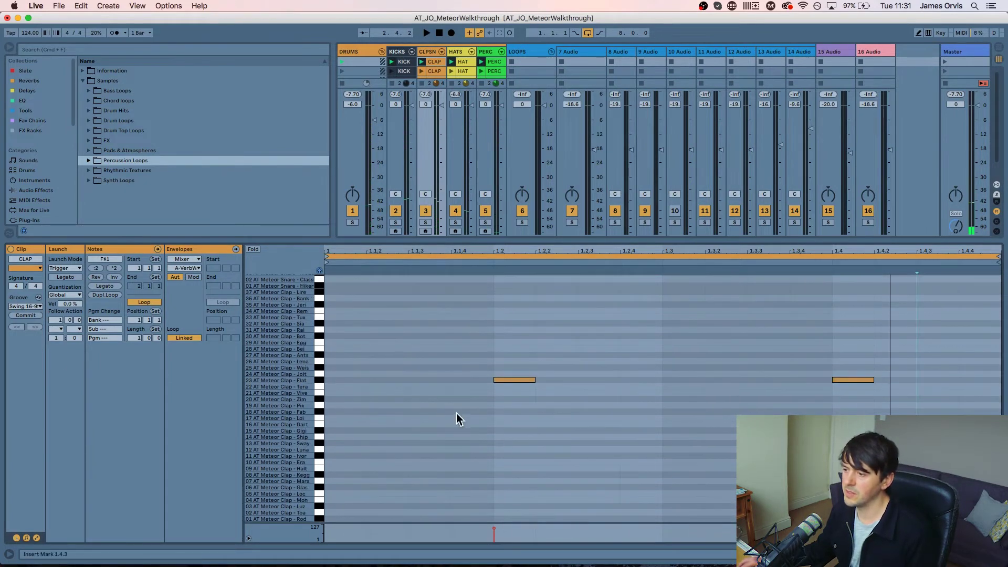
pyautogui.moveTo(475, 416); pyautogui.dragTo(1000, 357)
pyautogui.moveTo(580, 382); pyautogui.dragTo(504, 374)
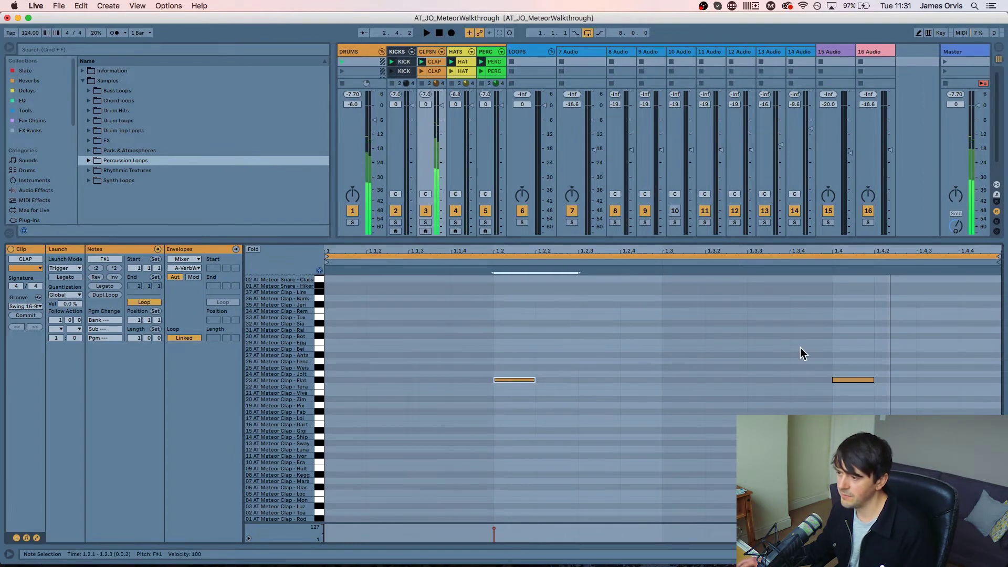
pyautogui.press('Delete')
pyautogui.moveTo(932, 315); pyautogui.dragTo(823, 418)
pyautogui.press('Right')
pyautogui.press('Right')
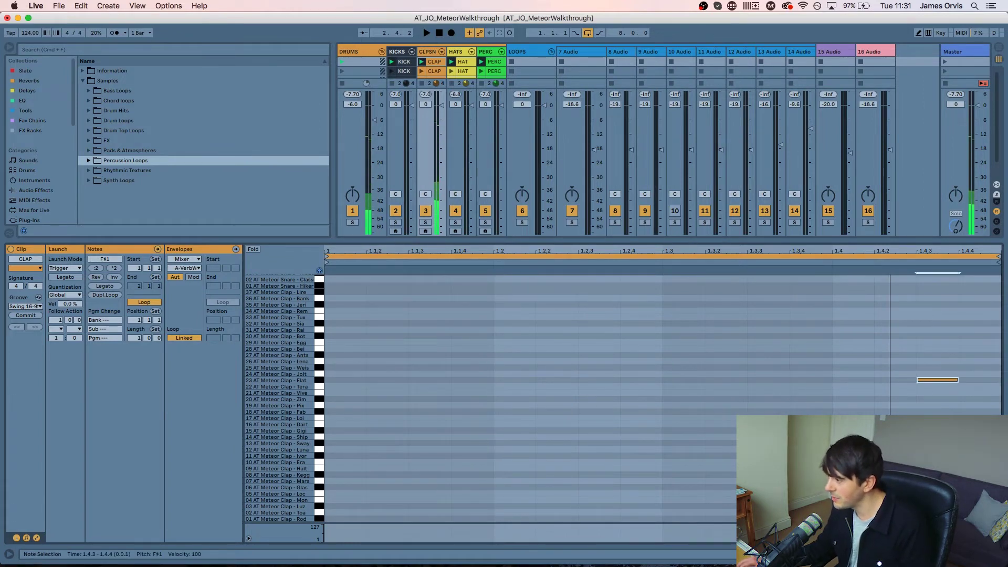
pyautogui.rightClick(810, 374)
pyautogui.press('Escape')
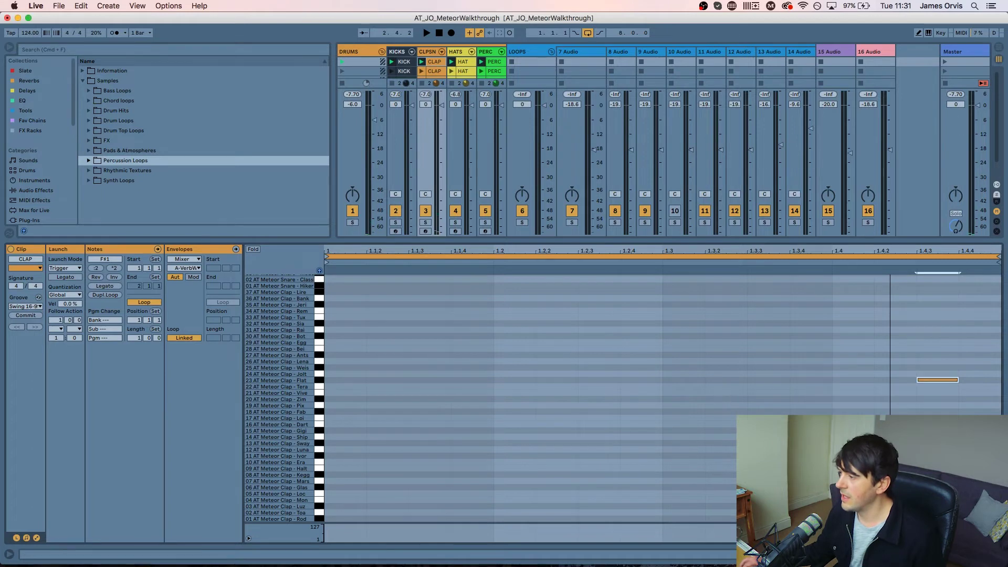
# Set the clap track's send A to the VerbWash return to 0 dB and listen to the beat with the clap clip's notes open
pyautogui.hotkey('shift', 'Tab')
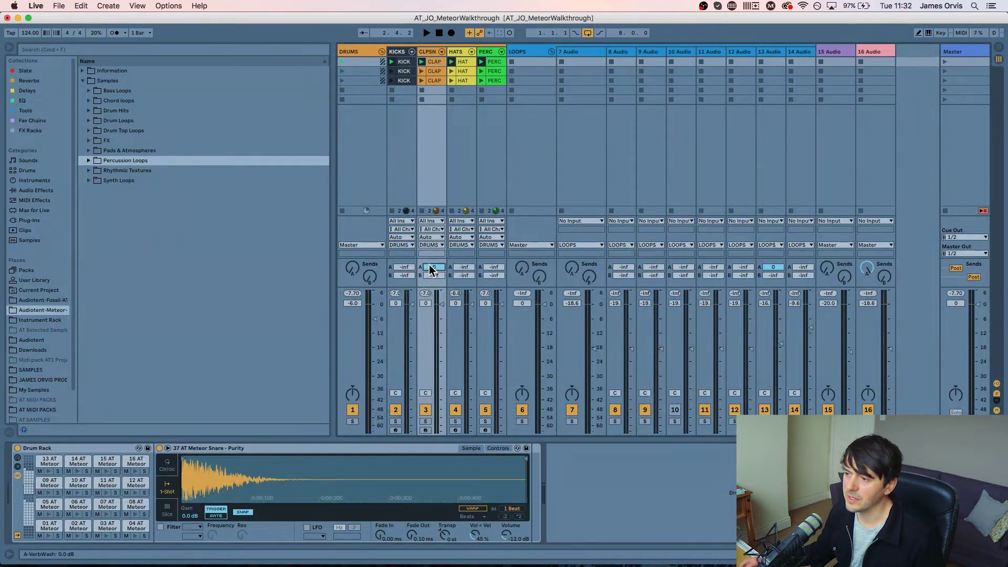
pyautogui.moveTo(430, 266); pyautogui.dragTo(442, 248)
pyautogui.press('space')
pyautogui.hotkey('shift', 'Tab')
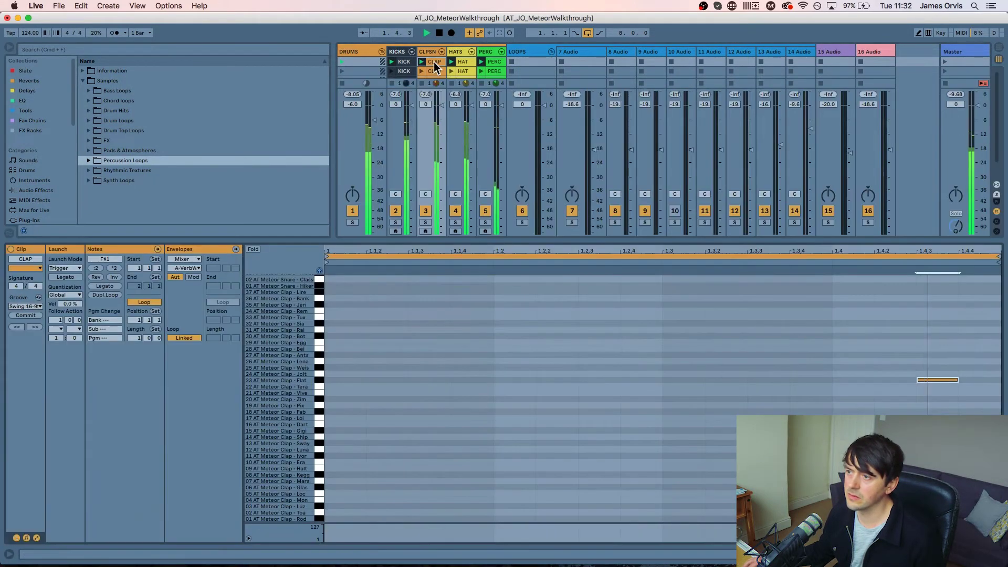
pyautogui.press('space')
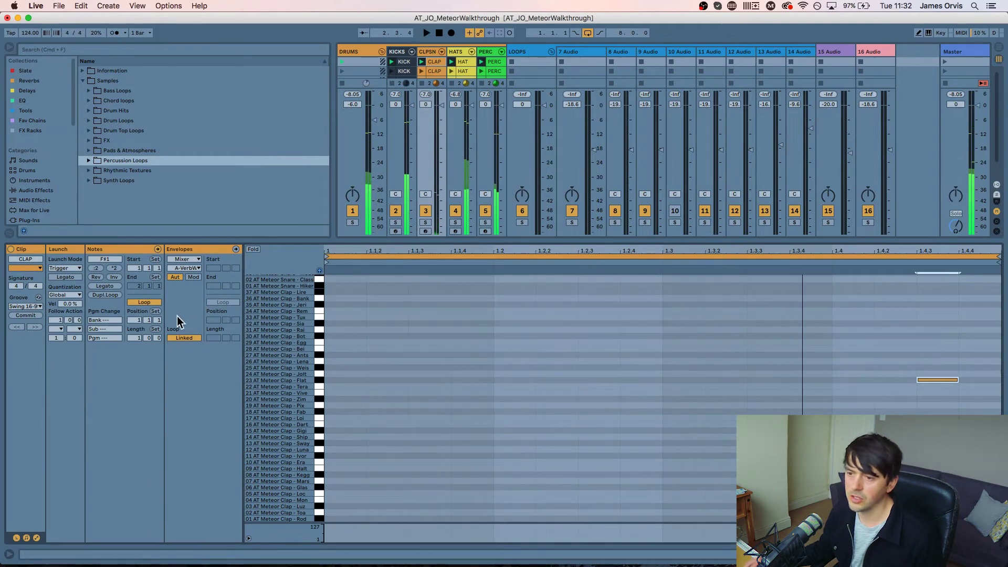
# Set the clap clip's loop length to 2 bars
pyautogui.moveTo(138, 338); pyautogui.dragTo(132, 333)
pyautogui.click(645, 363)
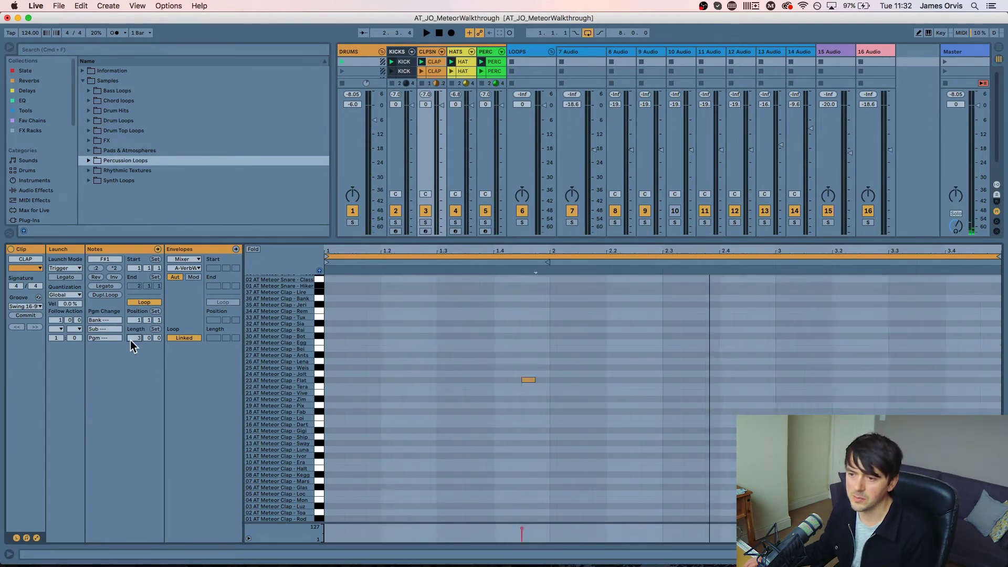
pyautogui.moveTo(134, 339); pyautogui.dragTo(133, 345)
# In the first kick clip, try the quiet 02 Address F# note at 1.3.3, 1.3.4, 1.4.3 and 1.4.2 during playback
pyautogui.moveTo(442, 504); pyautogui.dragTo(779, 503)
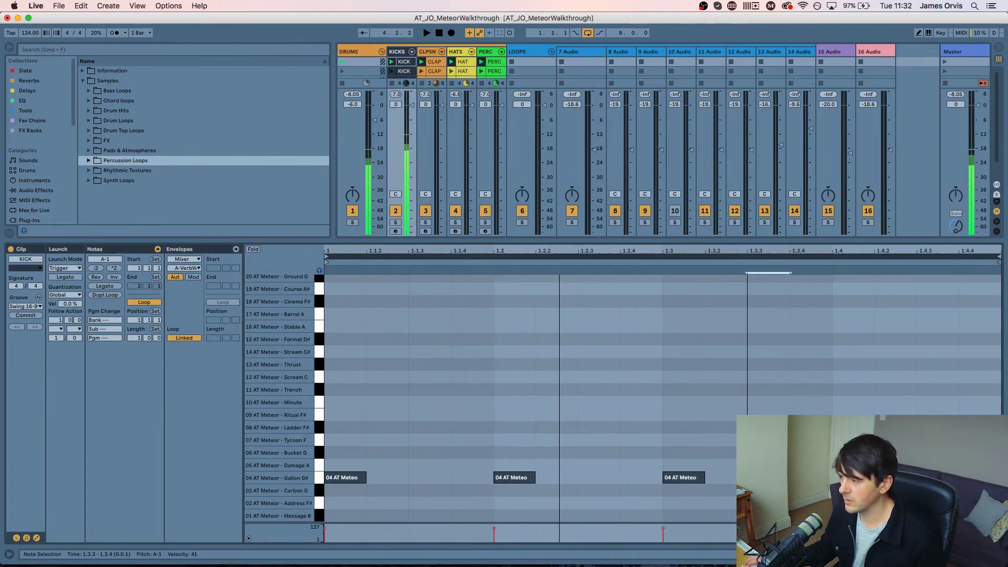
pyautogui.press('space')
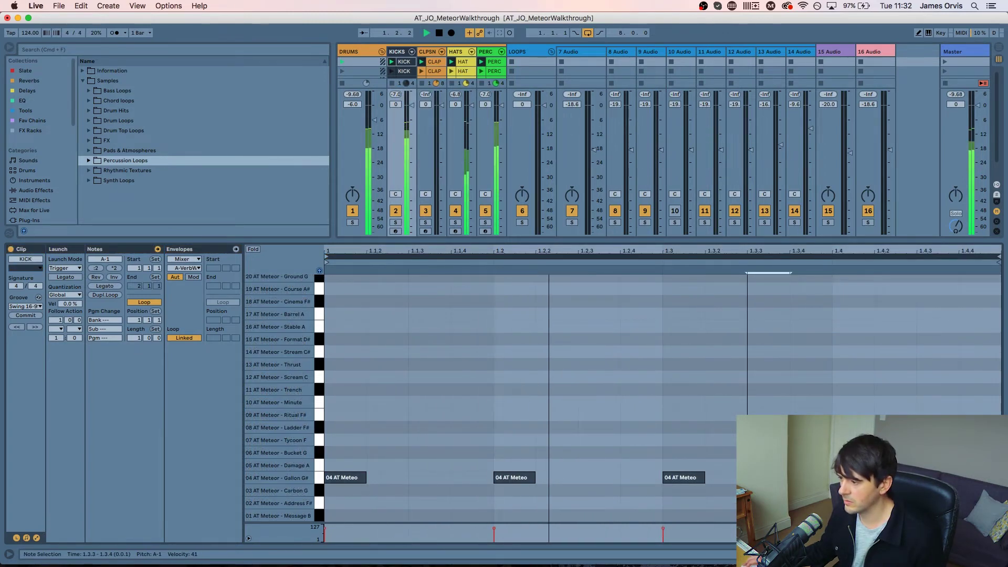
pyautogui.press('Right')
pyautogui.press('Right')
pyautogui.press('Right')
pyautogui.press('Right')
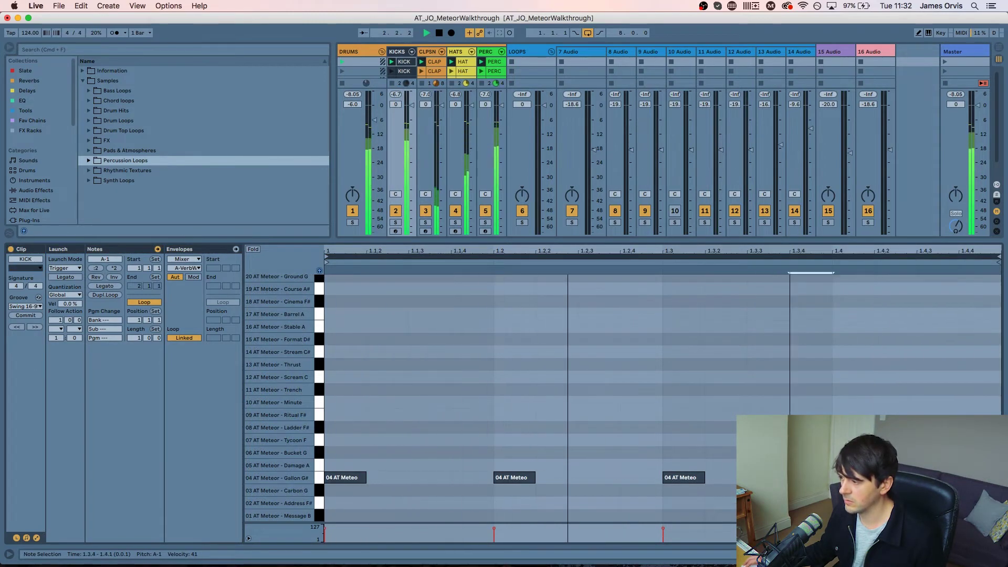
pyautogui.press('Up')
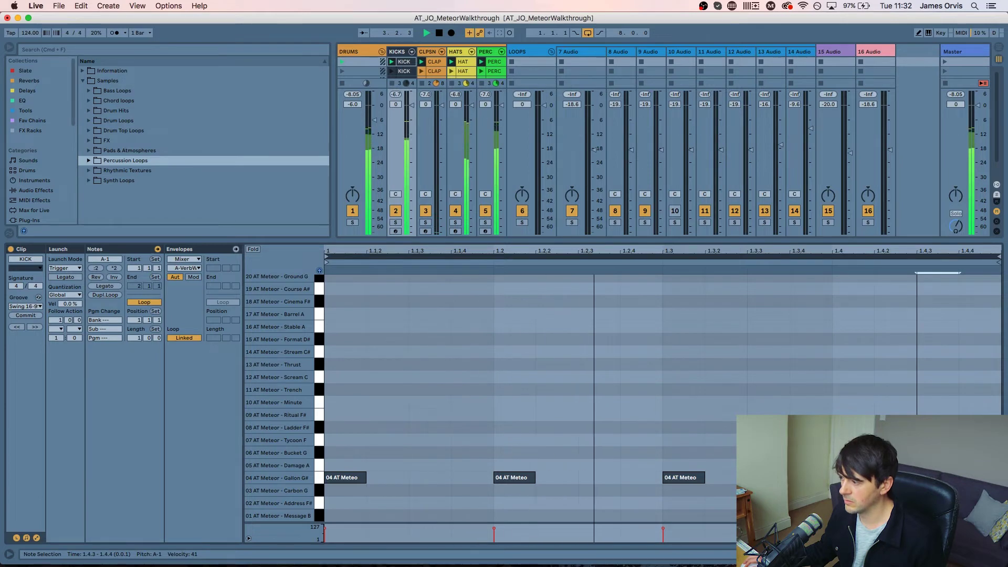
pyautogui.press('Down')
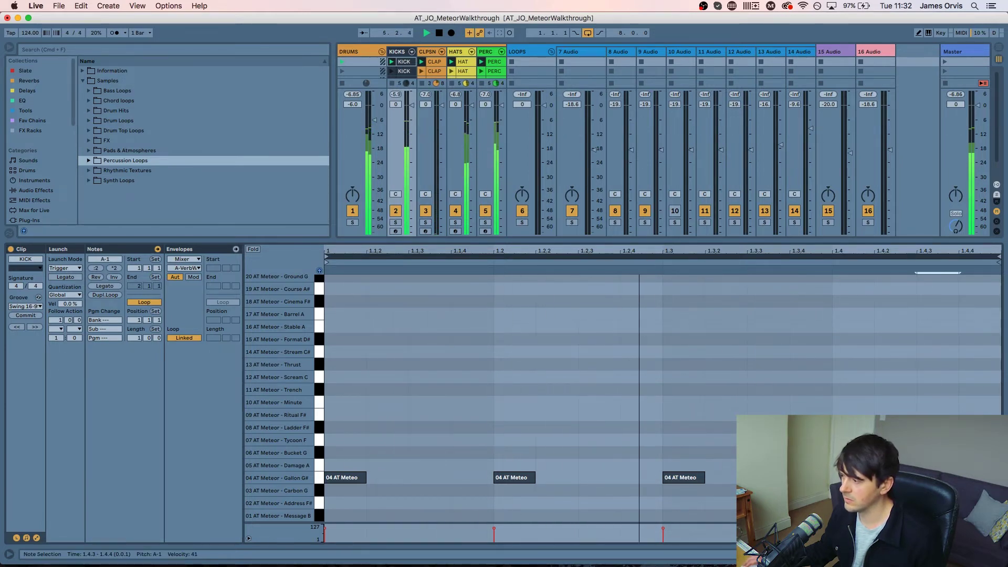
pyautogui.press('Left')
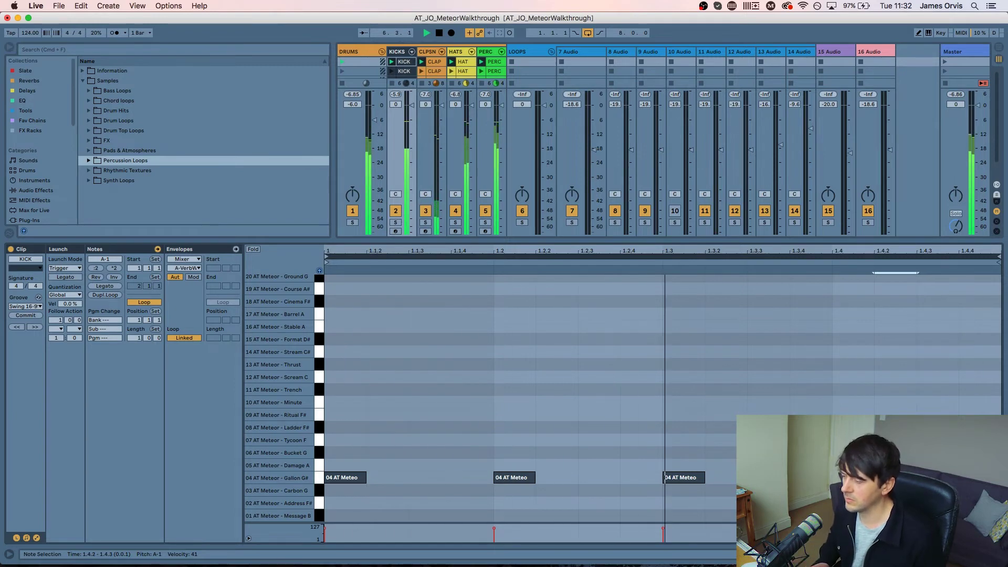
pyautogui.press('Right')
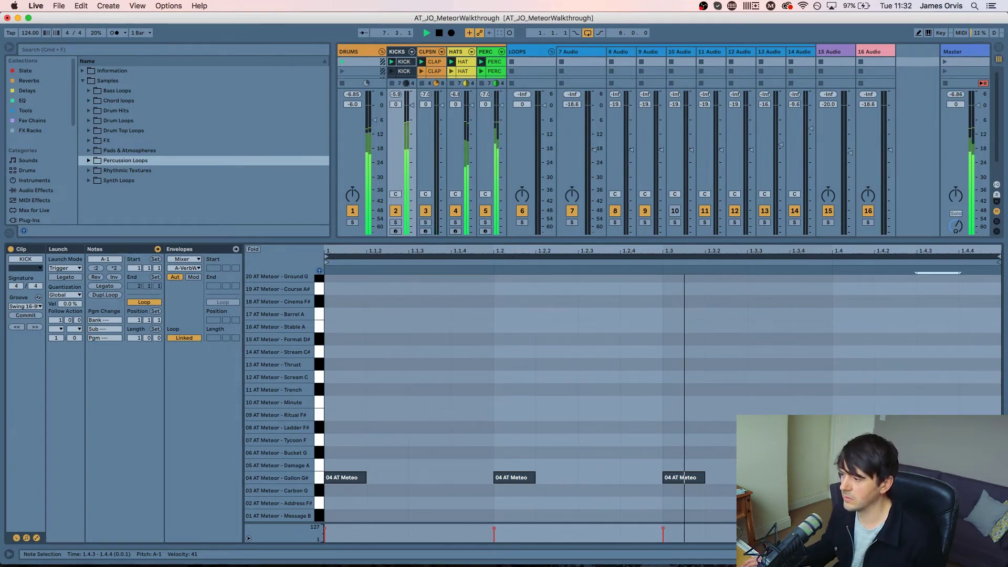
# Move the quiet kick note to 1.1.3, audition it on samples between 11 Trench and 02 Address F#, and delete it
pyautogui.moveTo(937, 503); pyautogui.dragTo(424, 455)
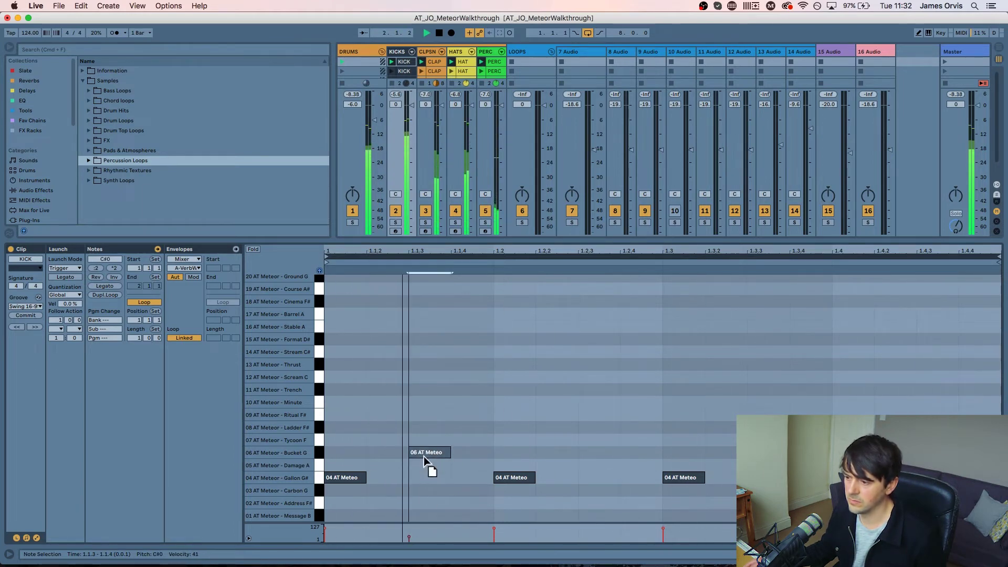
pyautogui.press('Up')
pyautogui.press('Up')
pyautogui.press('Up')
pyautogui.press('Up')
pyautogui.press('Up')
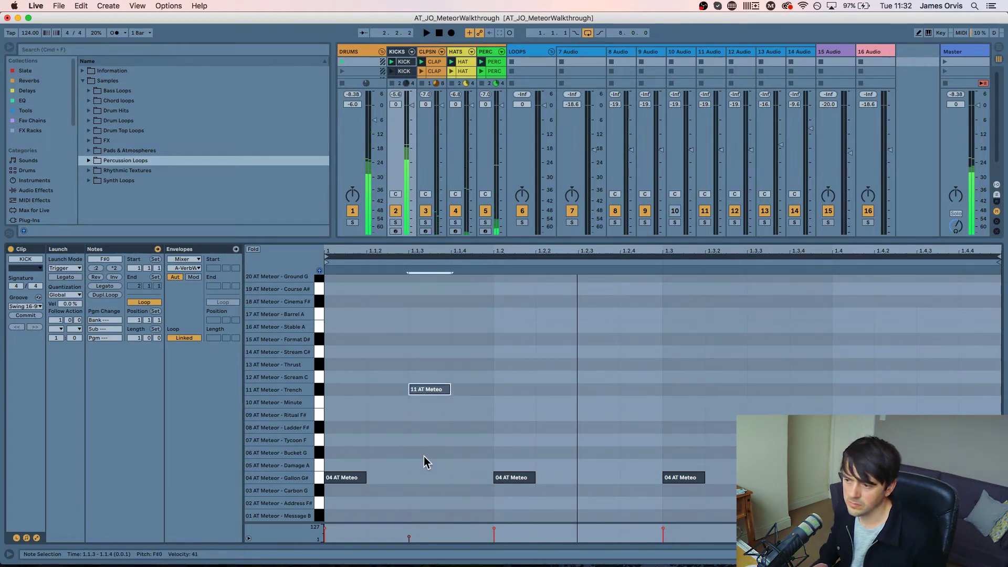
pyautogui.press('Down')
pyautogui.press('Down')
pyautogui.press('Down')
pyautogui.press('Down')
pyautogui.press('Down')
pyautogui.press('Down')
pyautogui.press('Down')
pyautogui.press('Down')
pyautogui.press('Down')
pyautogui.press('Down')
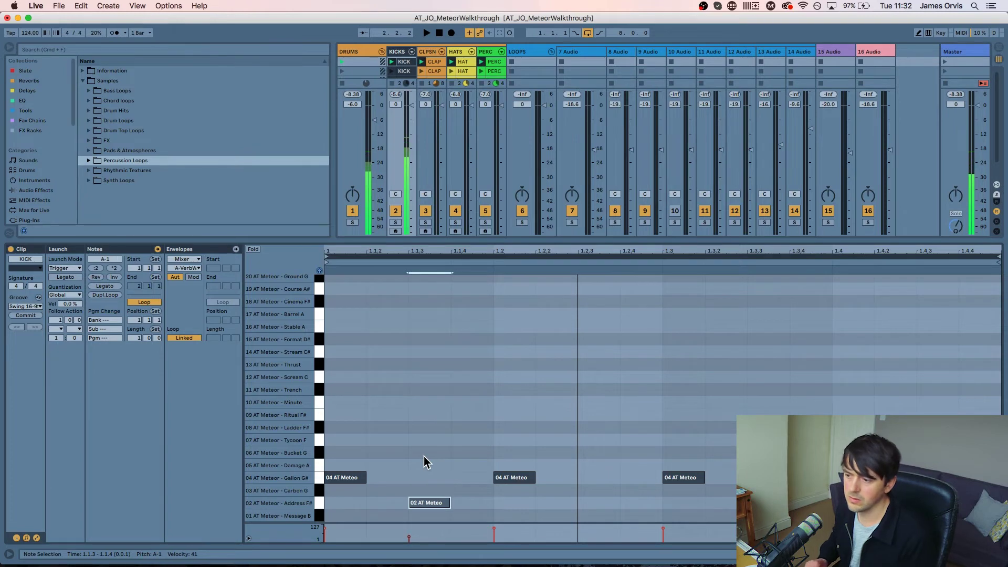
pyautogui.press('Up')
pyautogui.press('Up')
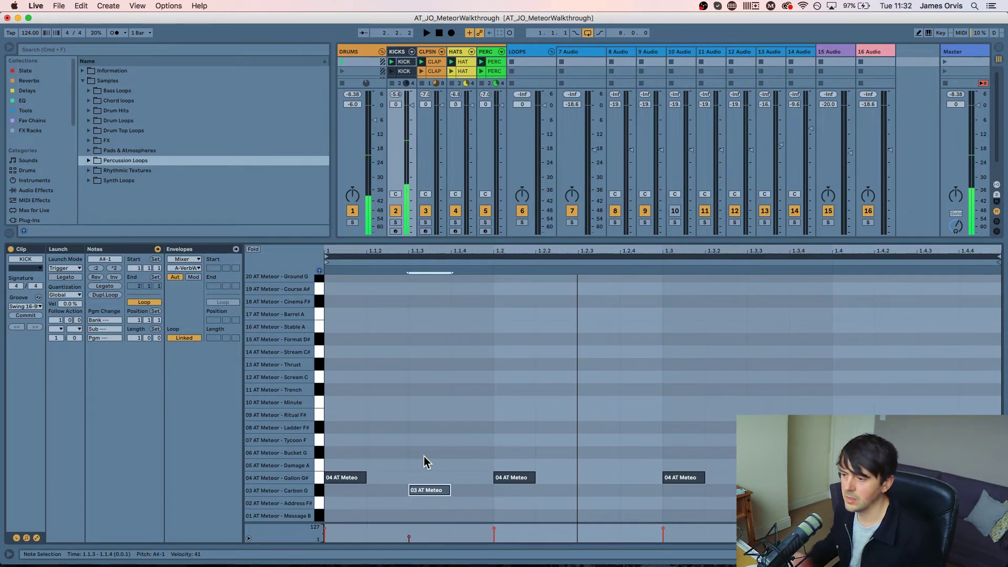
pyautogui.press('Delete')
# Try the main kick notes on 03 Carbon G, 02 Address F# and 01 Message during playback, returning them to 04 Gallon G#
pyautogui.click(832, 446)
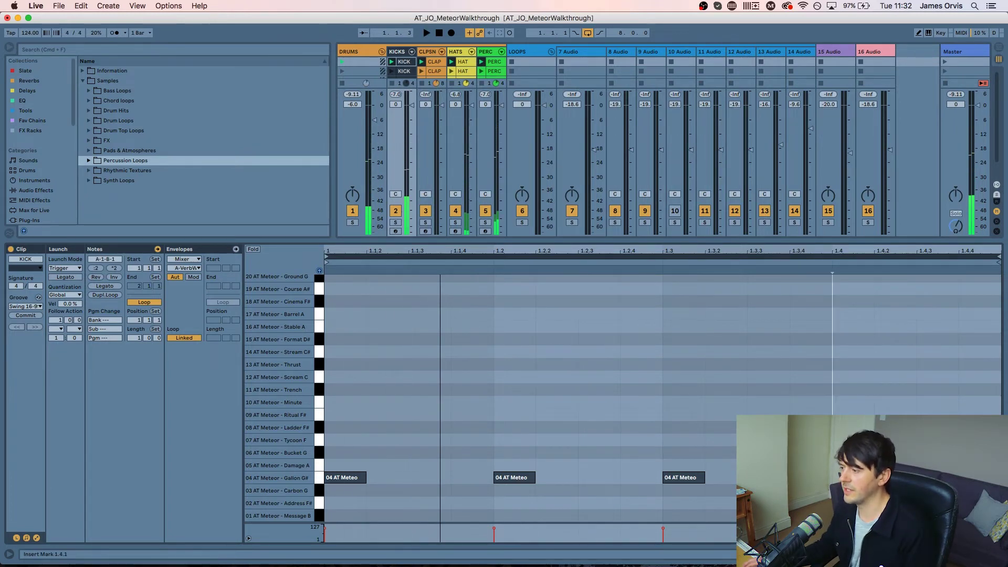
pyautogui.moveTo(832, 446); pyautogui.dragTo(328, 488)
pyautogui.press('Down')
pyautogui.press('space')
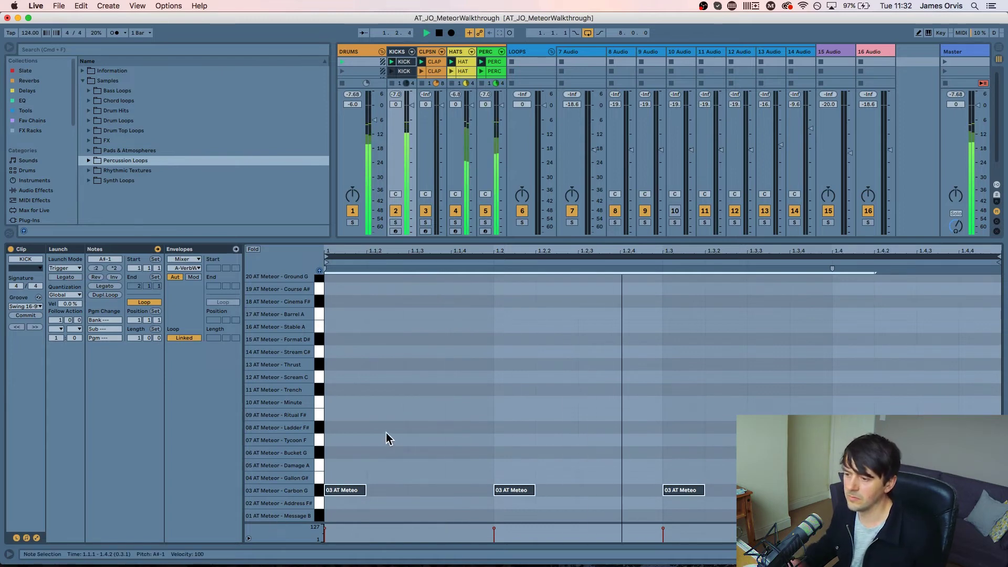
pyautogui.press('Down')
pyautogui.press('Down')
pyautogui.press('Up')
pyautogui.press('Up')
pyautogui.press('Up')
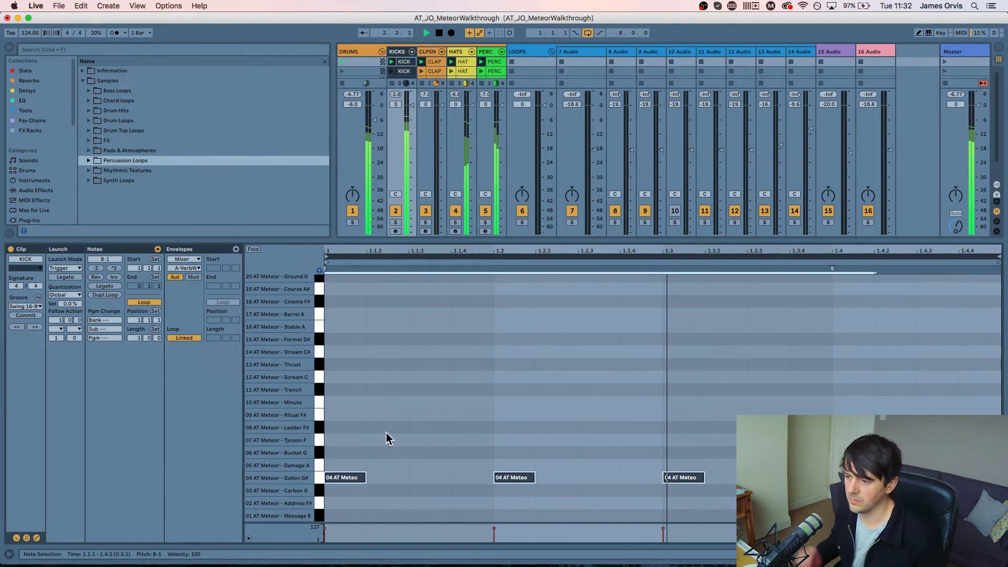
# Expand the Bass Loops folder in the Meteor samples and restart the beat for previewing
pyautogui.hotkey('shift', 'Tab')
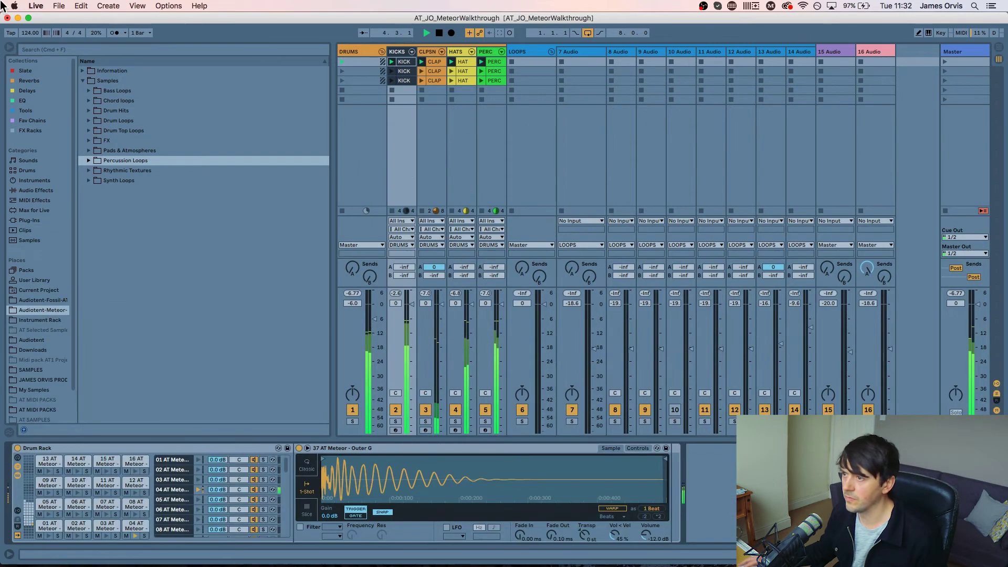
pyautogui.press('space')
pyautogui.click(144, 123)
pyautogui.click(136, 98)
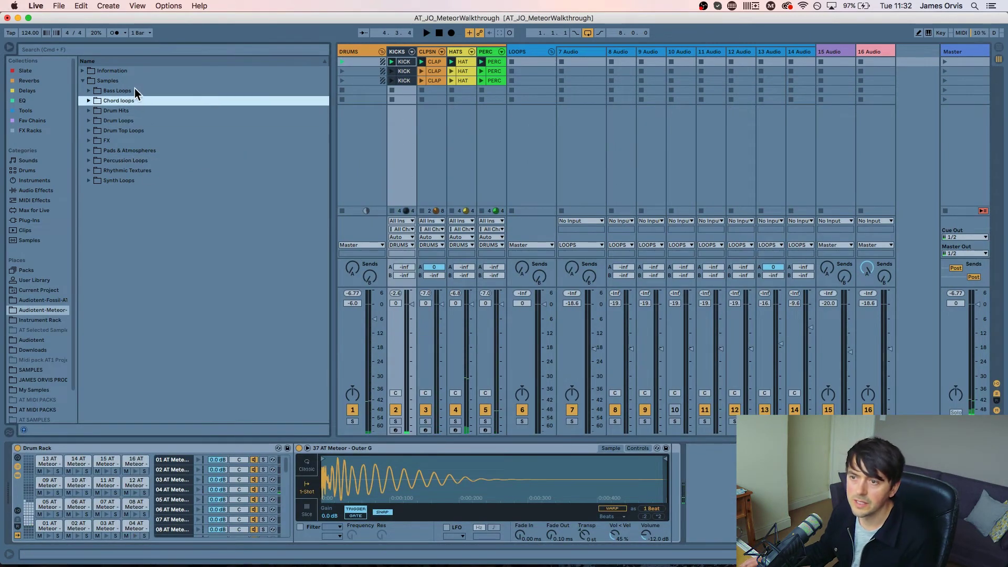
pyautogui.doubleClick(134, 91)
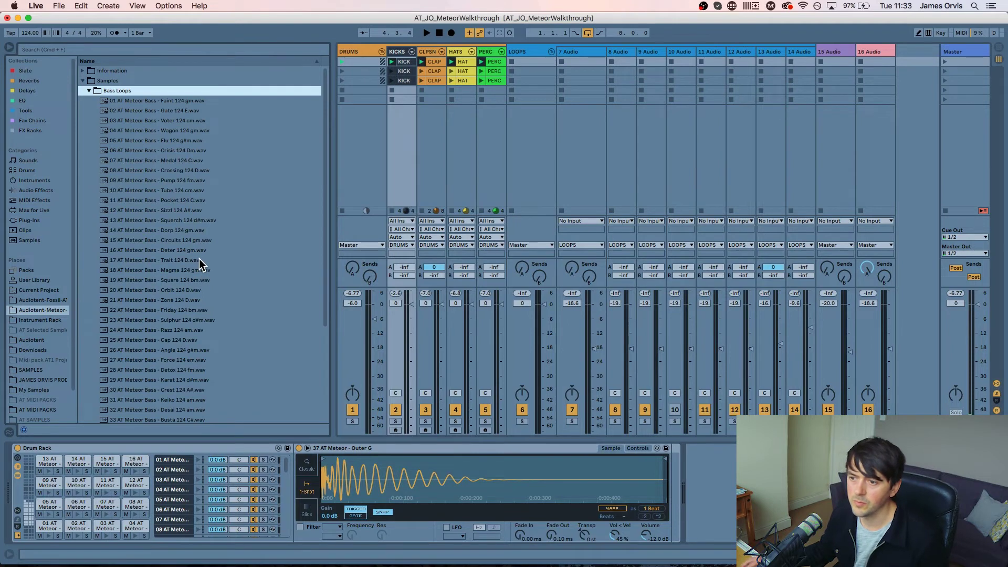
pyautogui.scroll(-5, 210, 273)
pyautogui.press('space')
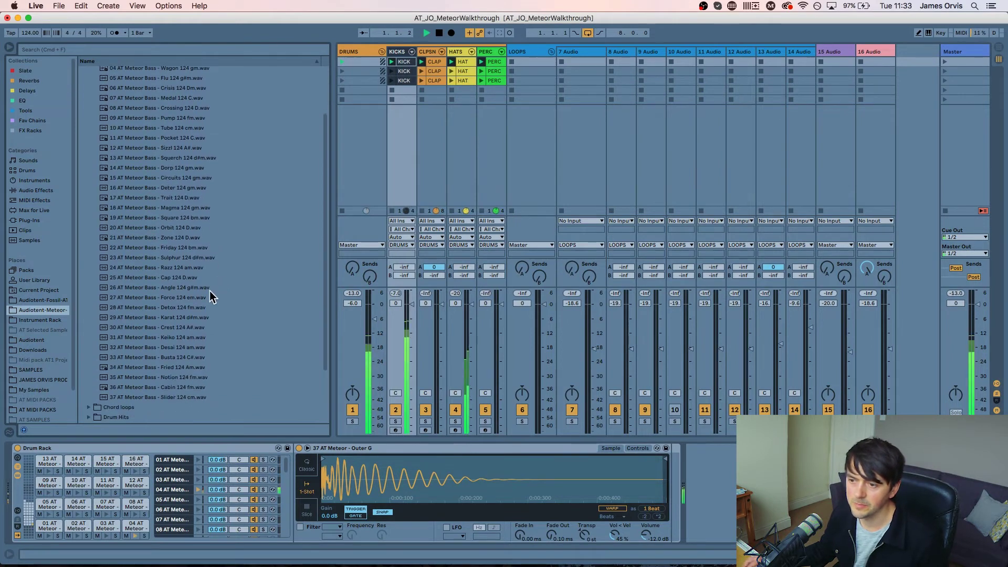
# Audition bass loops against the beat, including 29 Karst, 32 Desai, 18 Magma, 11 Pocket, 08 Crossing, 07 Medal and 06 Crisis
pyautogui.click(201, 319)
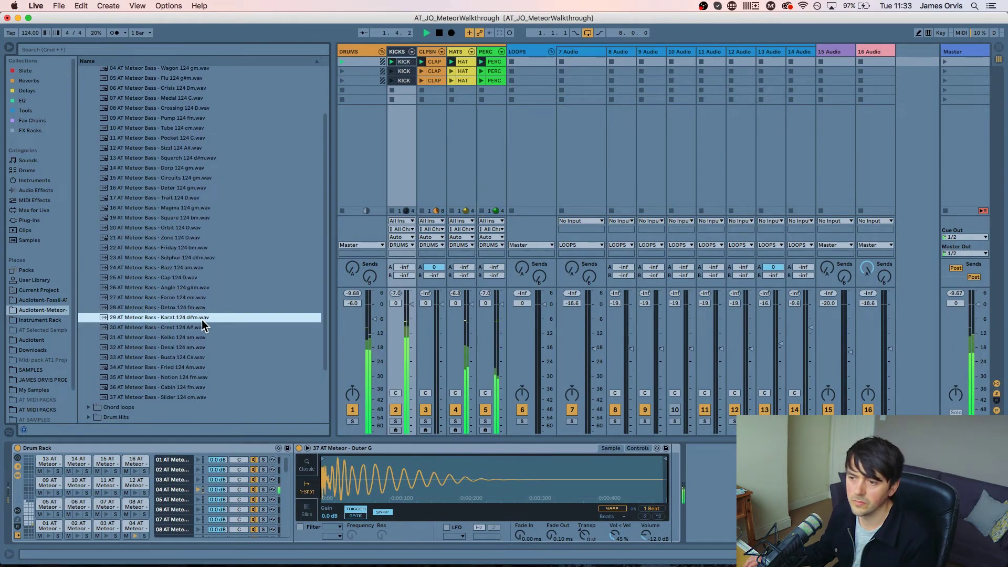
pyautogui.click(206, 347)
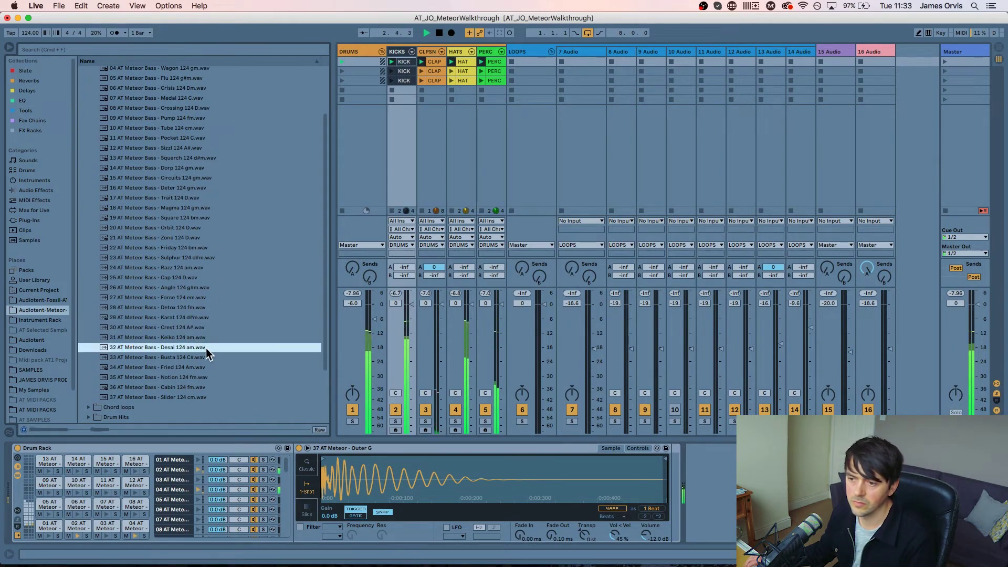
pyautogui.click(207, 284)
pyautogui.click(206, 211)
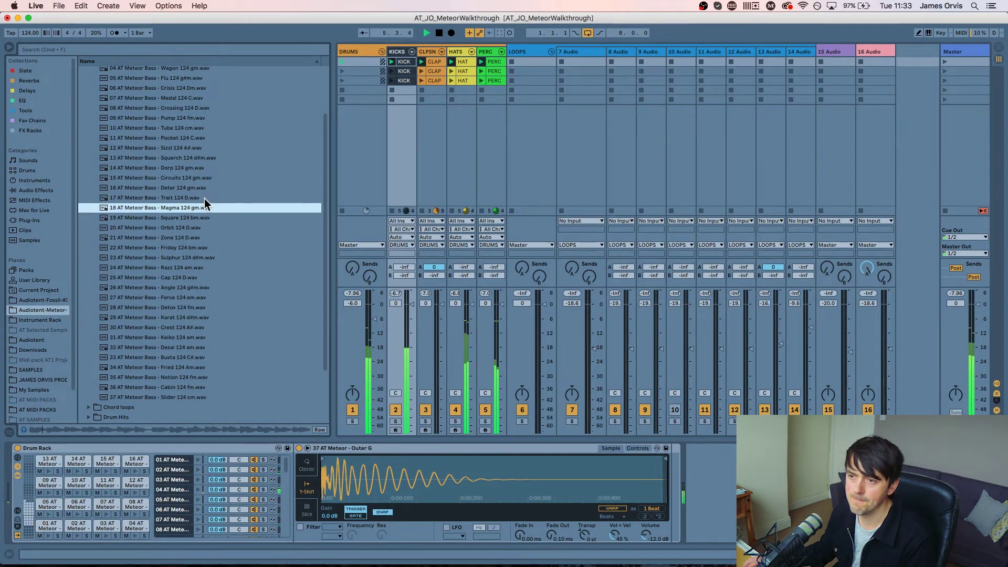
pyautogui.click(193, 138)
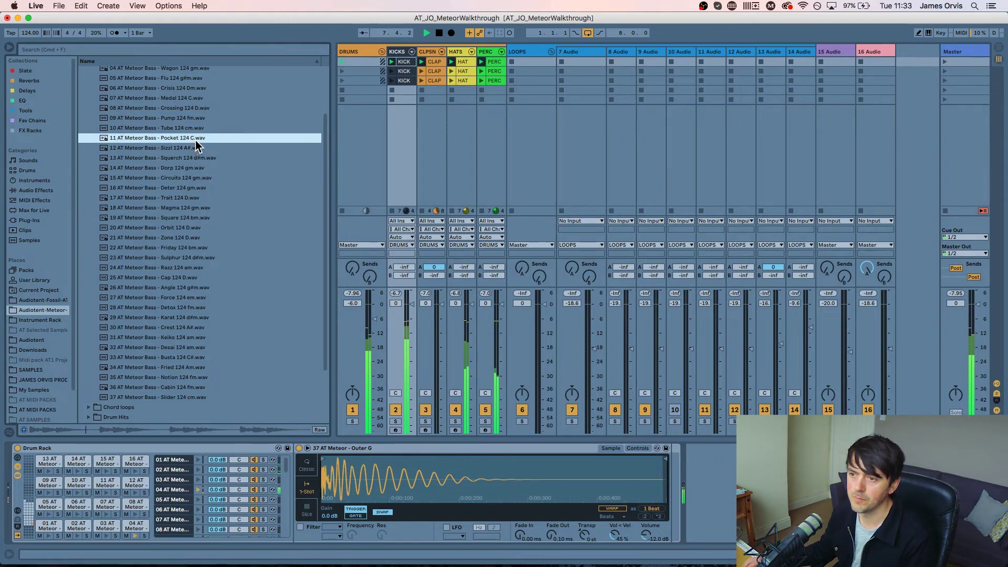
pyautogui.click(190, 112)
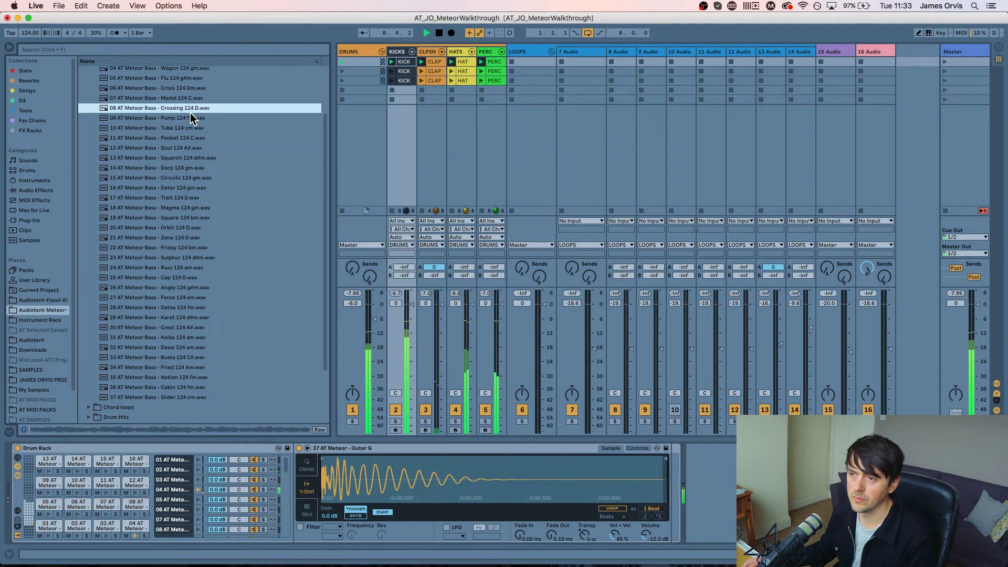
pyautogui.click(185, 98)
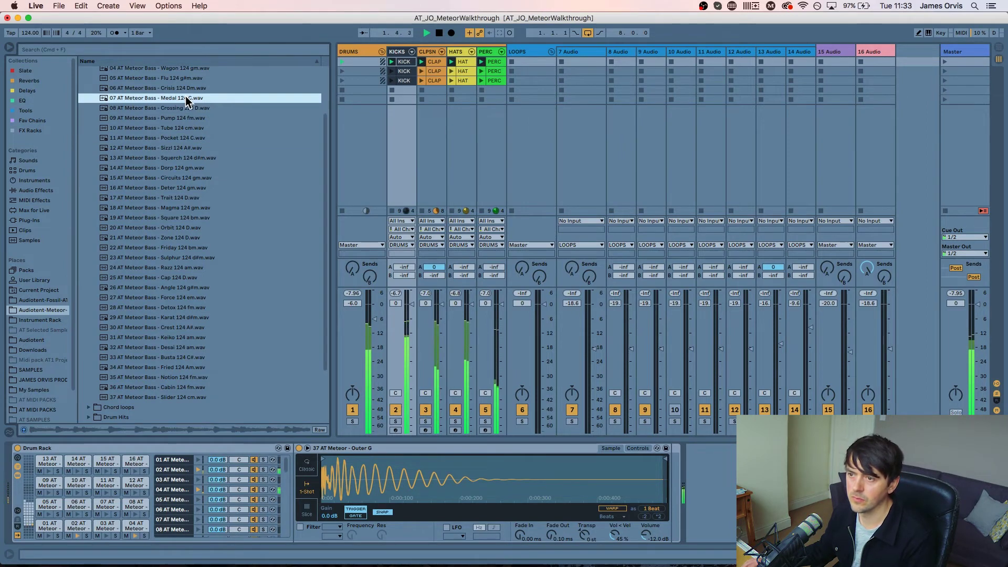
pyautogui.click(186, 90)
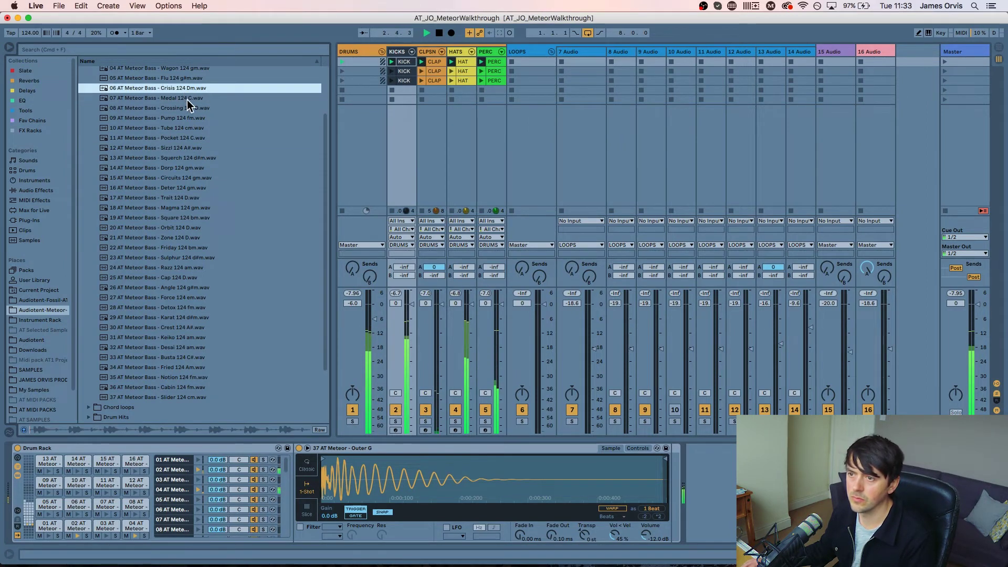
# Compare bass loop 05 Flu with 06 Crisis, and launch 06 Crisis from the first clip slot of track 7
pyautogui.scroll(-1, 232, 147)
pyautogui.scroll(3, 227, 153)
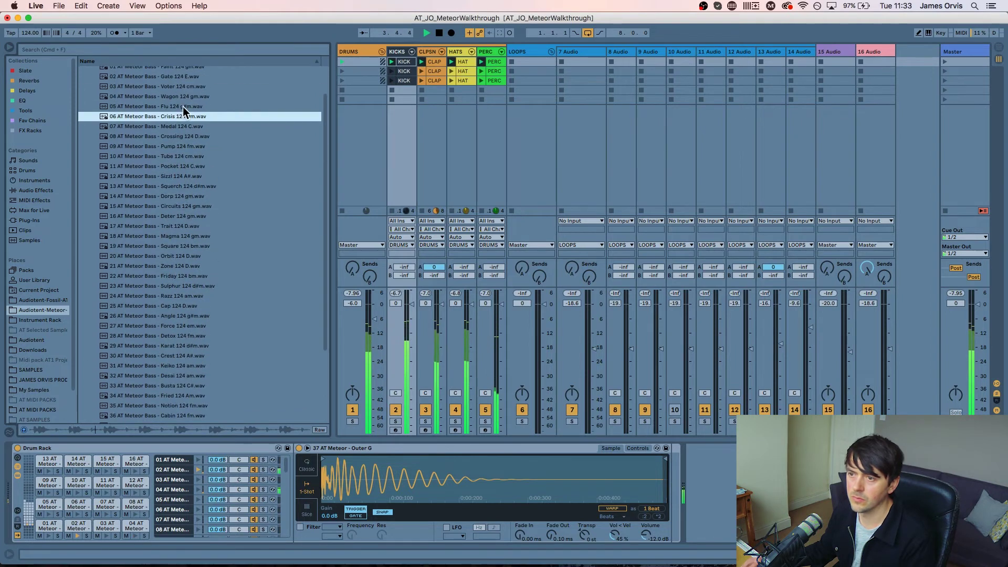
pyautogui.click(182, 107)
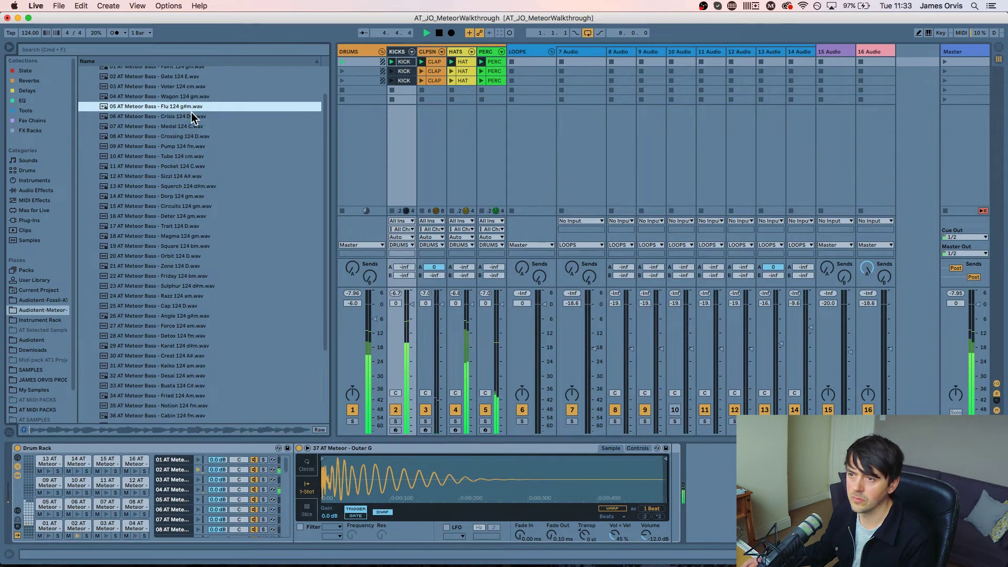
pyautogui.click(191, 118)
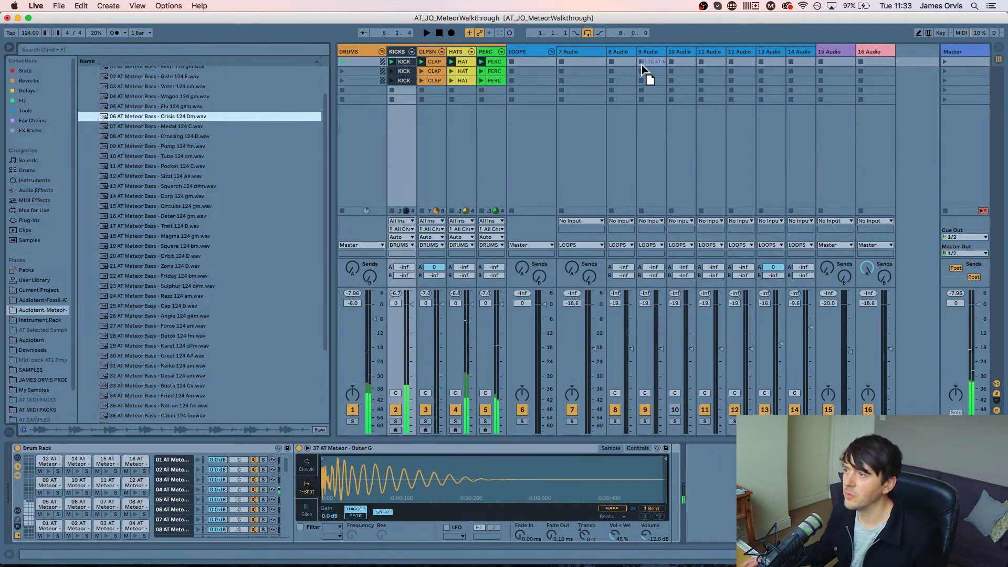
pyautogui.moveTo(642, 65); pyautogui.dragTo(587, 61)
pyautogui.click(561, 62)
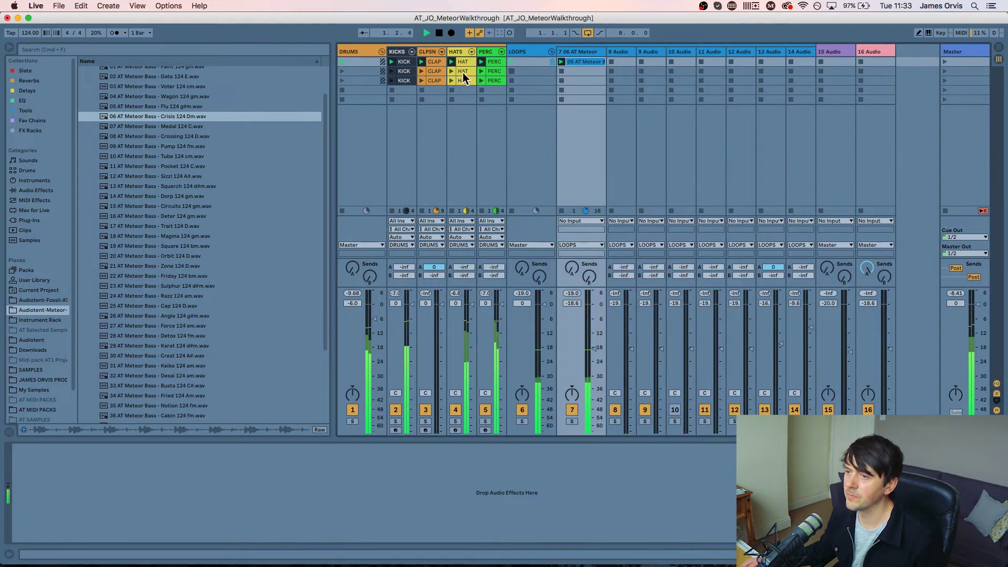
# Collapse the Bass Loops folder and expand Chord loops, previewing 01 Raid
pyautogui.press('Left')
pyautogui.press('Left')
pyautogui.press('Down')
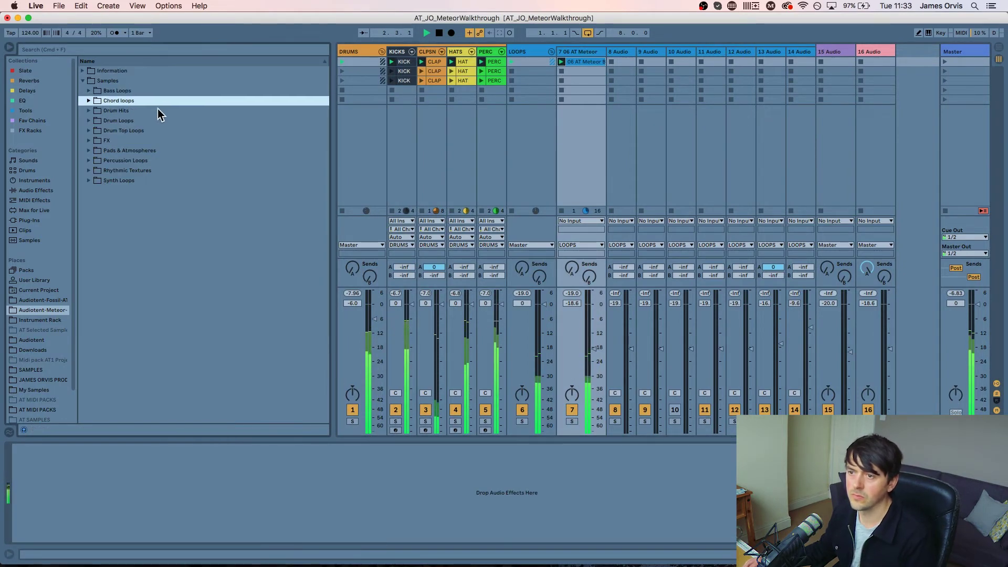
pyautogui.press('Right')
pyautogui.press('Down')
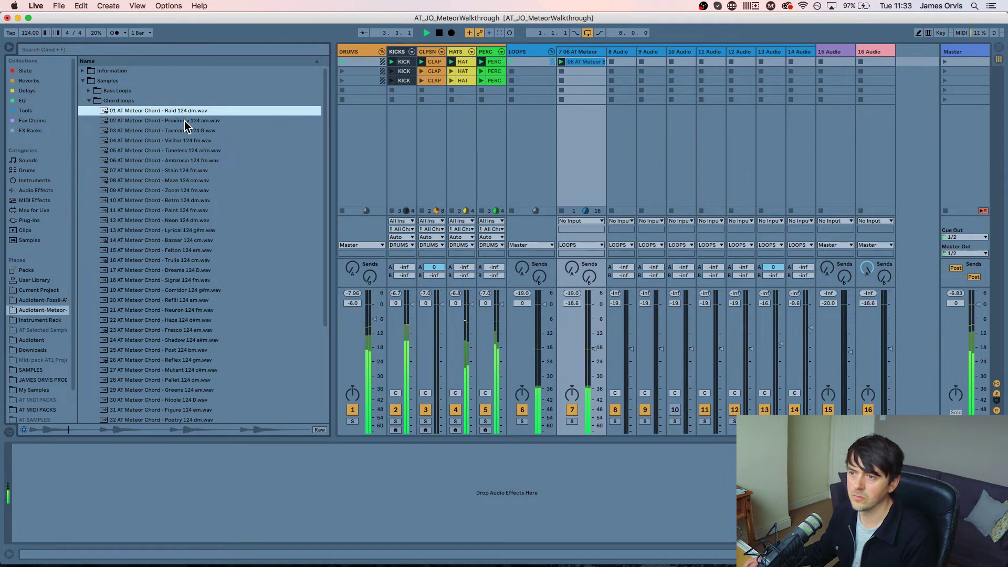
# Narrow track 7 and audition chord loops 09 Zoom, 10 Retro, 12 Neon and 17 Dreams over the restarted beat
pyautogui.moveTo(605, 53)
pyautogui.mouseDown()
pyautogui.moveTo(653, 52)
pyautogui.moveTo(595, 53)
pyautogui.mouseUp()
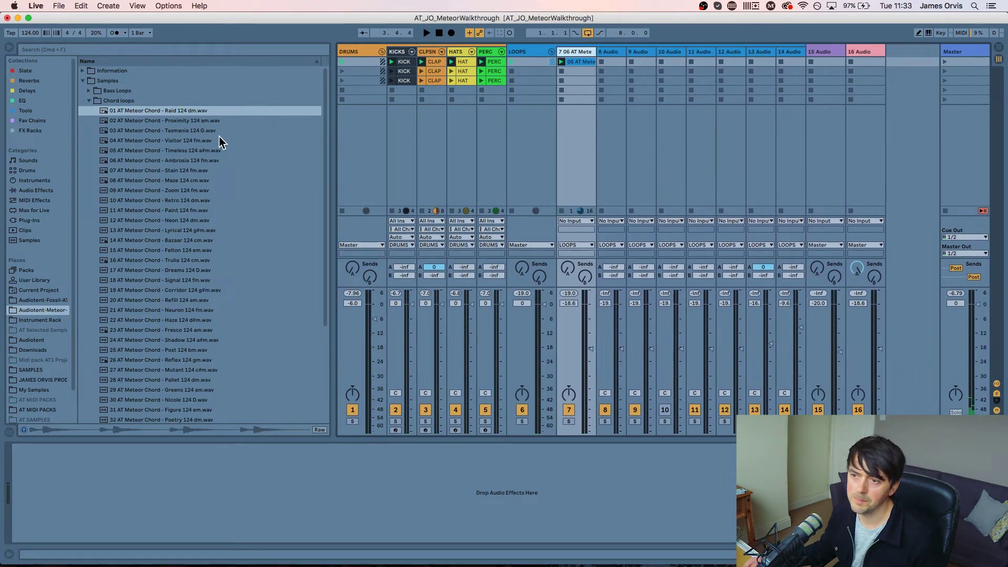
pyautogui.press('space')
pyautogui.click(205, 190)
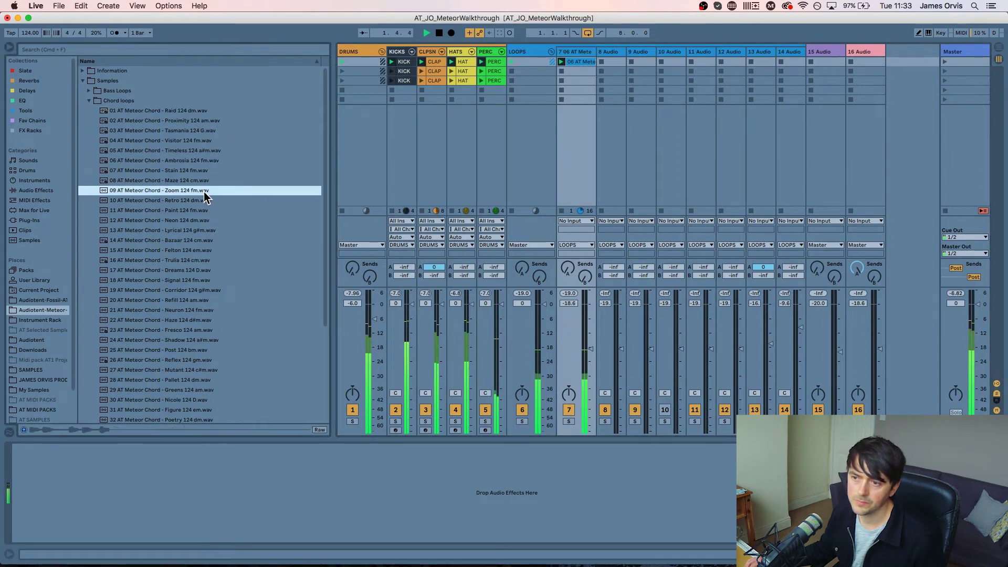
pyautogui.press('Down')
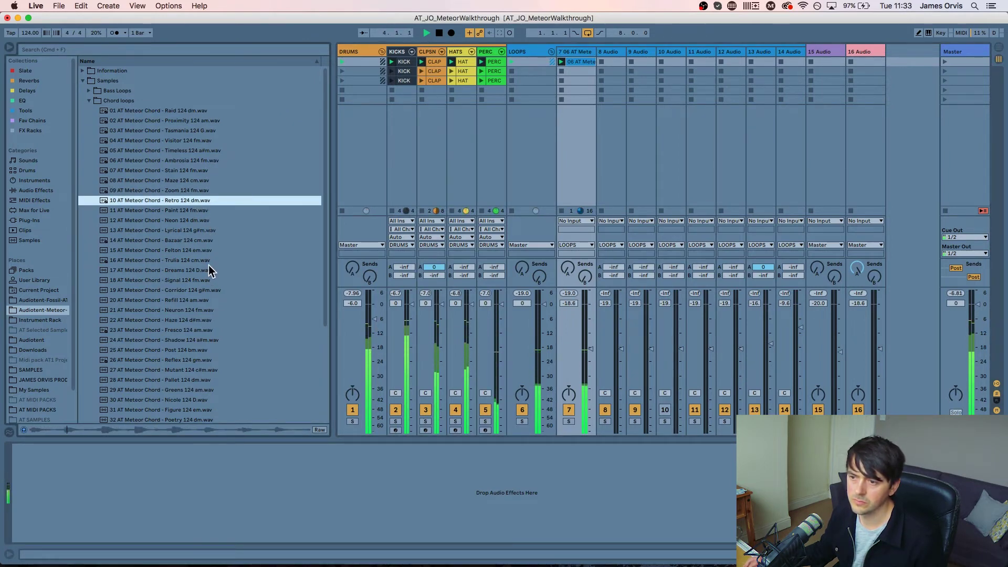
pyautogui.click(209, 220)
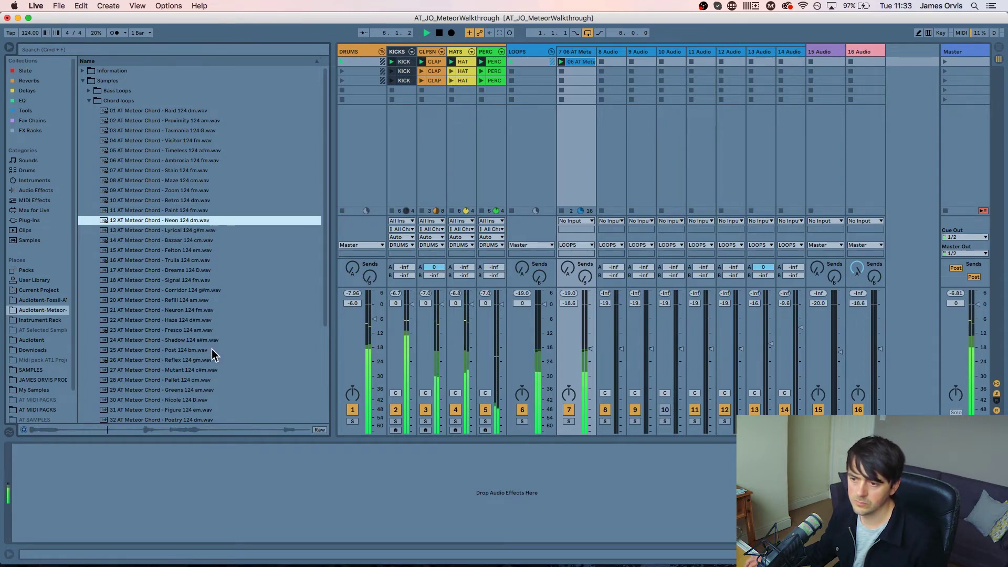
pyautogui.scroll(-2, 212, 348)
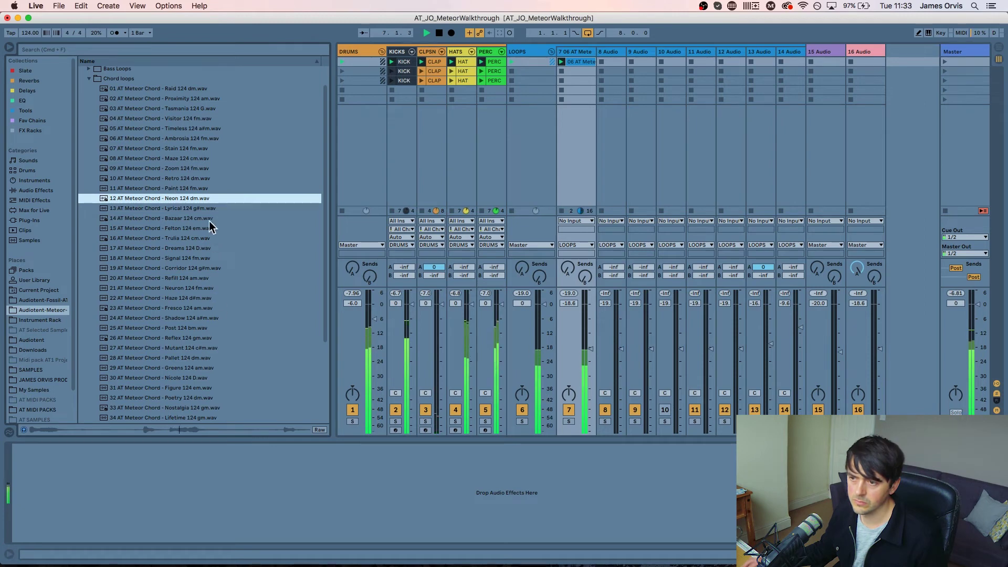
pyautogui.click(196, 248)
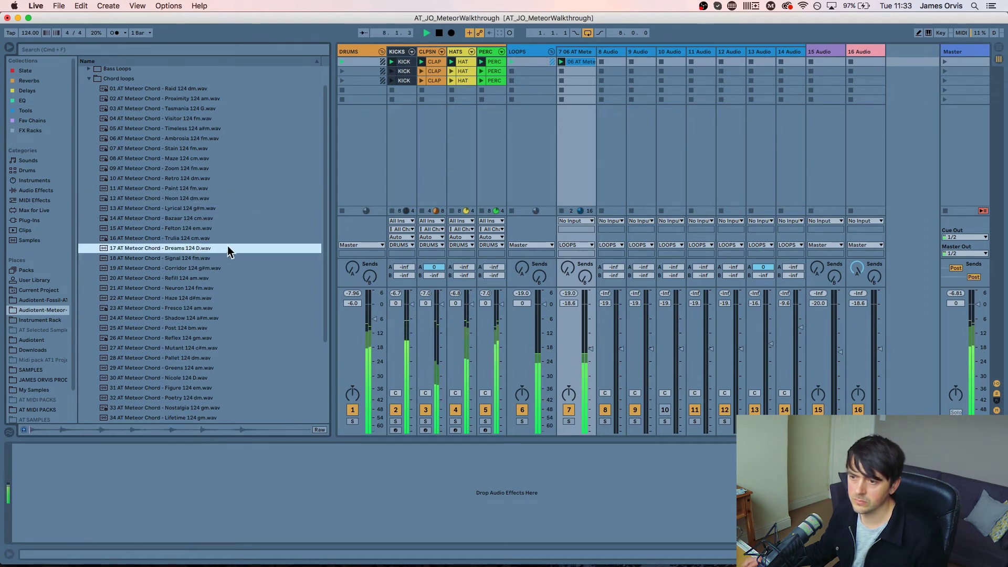
# Audition chord loops 28 Pallet, 30 Nicole, 32 Poetry and 35 Insulator over the beat and bass
pyautogui.scroll(-2, 226, 265)
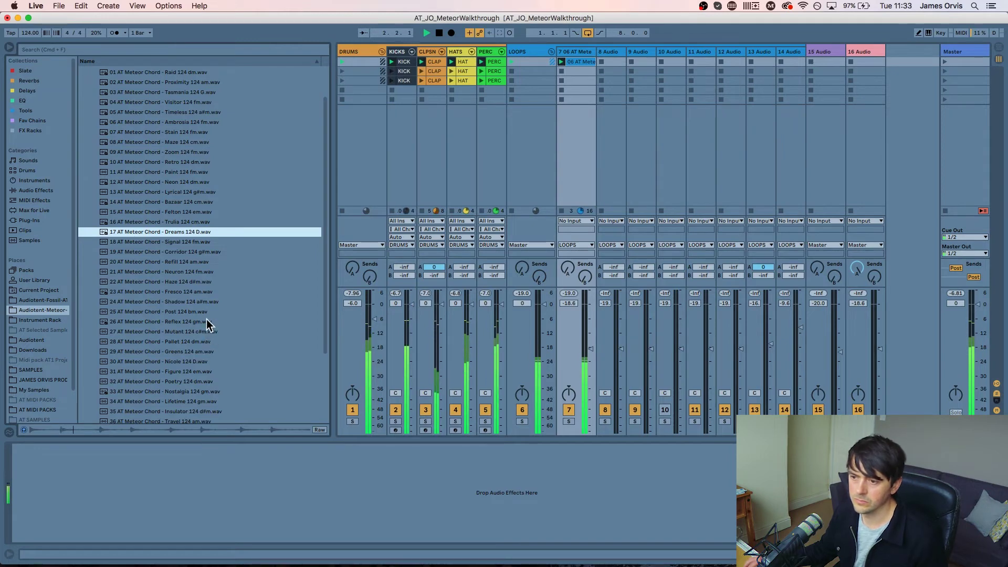
pyautogui.click(204, 340)
pyautogui.scroll(-3, 212, 341)
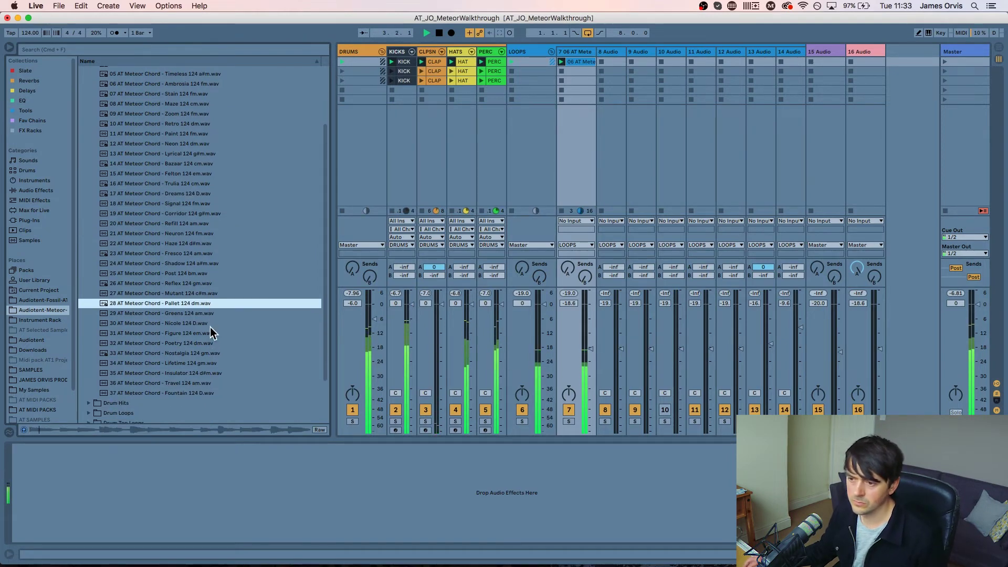
pyautogui.click(210, 325)
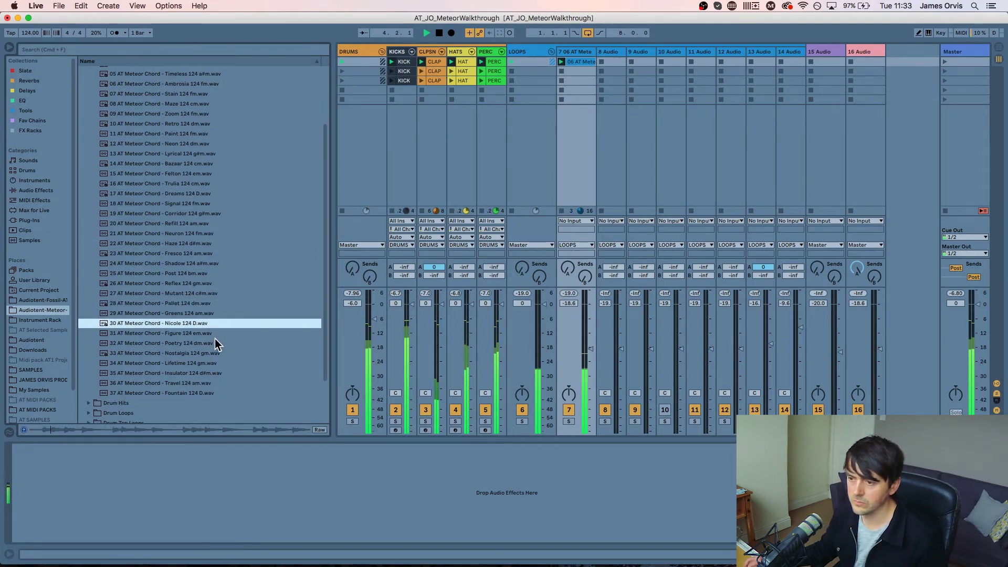
pyautogui.click(213, 342)
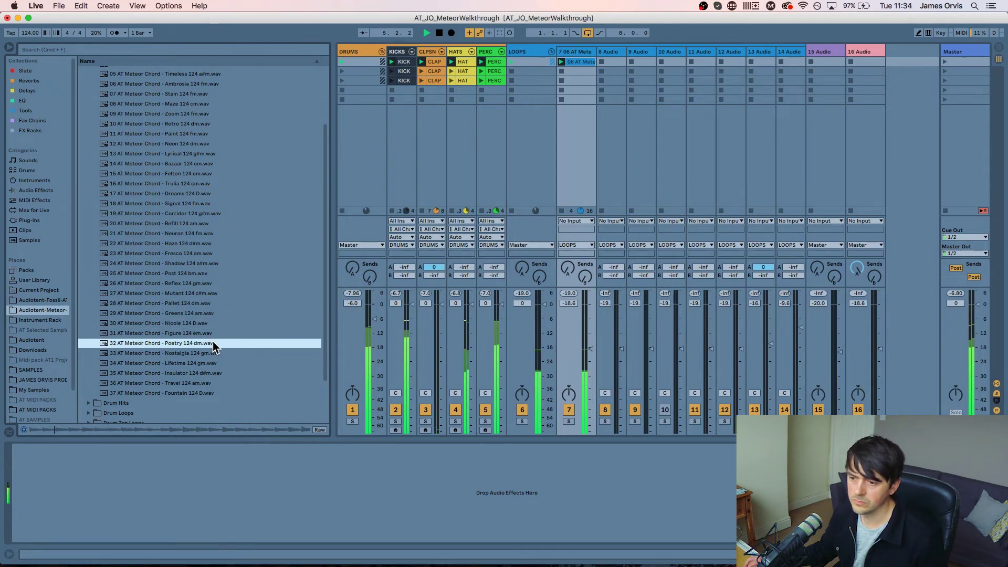
pyautogui.click(216, 375)
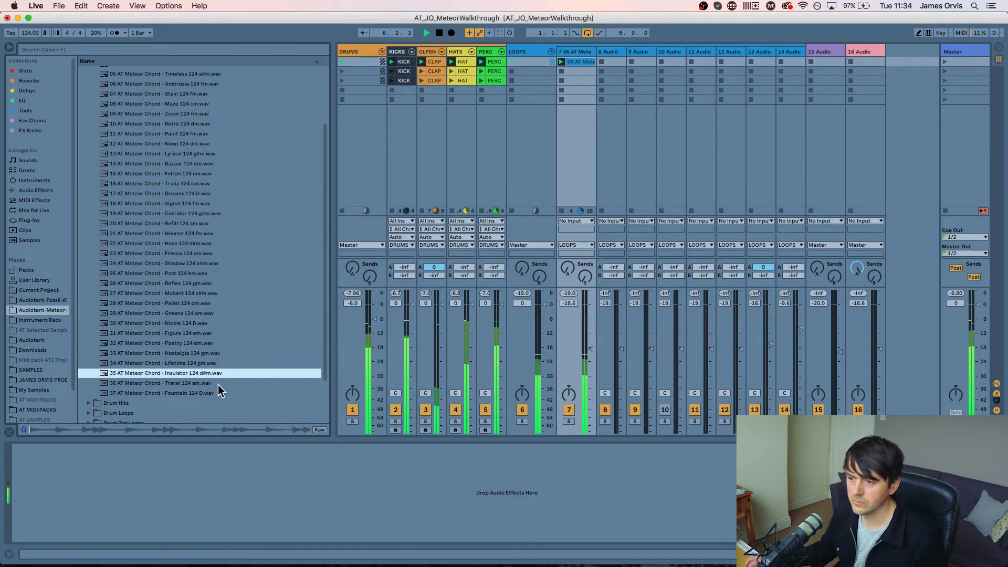
# Preview chord loop 37 Fountain and add it to the first clip slot of track 8, playing with the beat
pyautogui.click(216, 393)
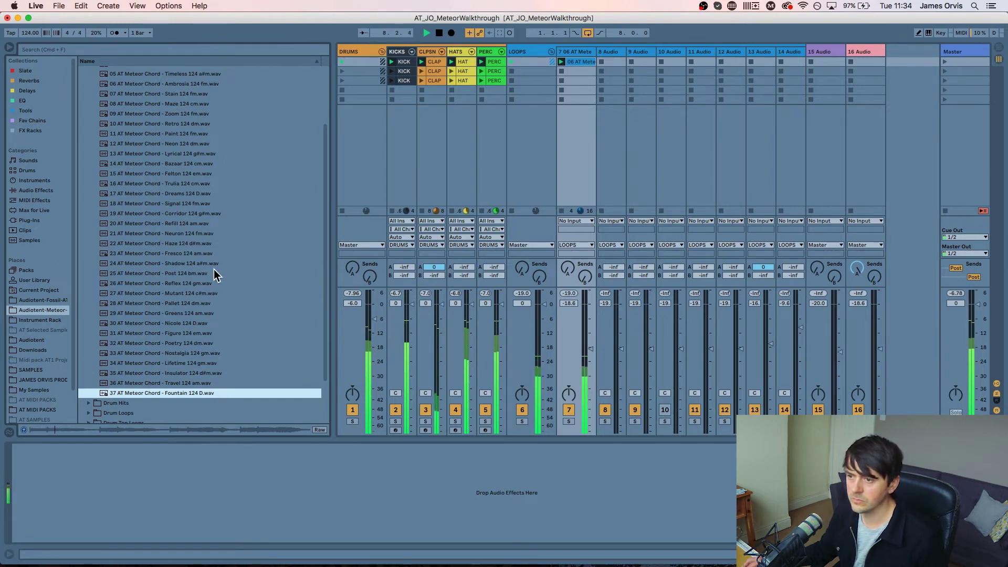
pyautogui.scroll(1, 213, 269)
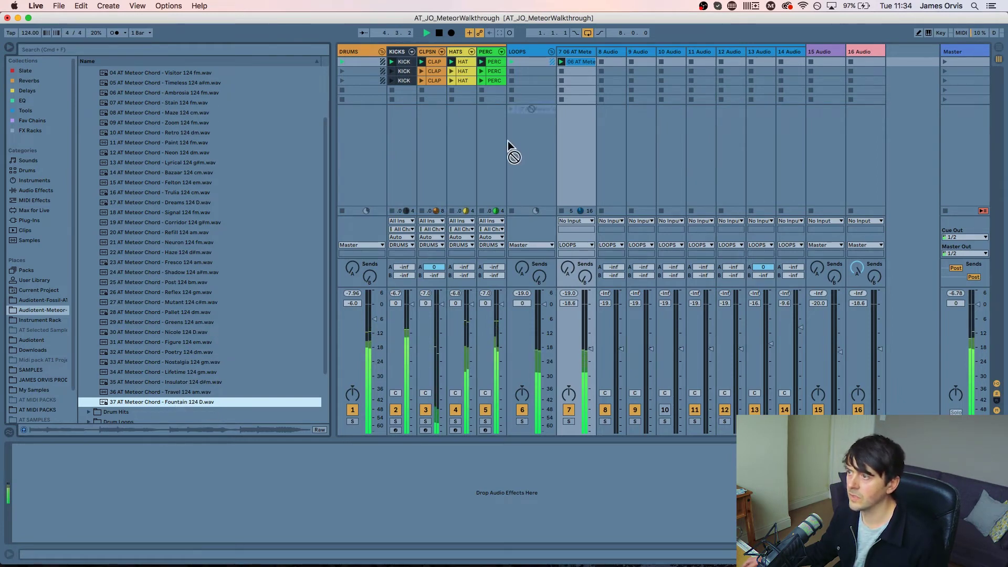
pyautogui.moveTo(616, 60); pyautogui.dragTo(604, 61)
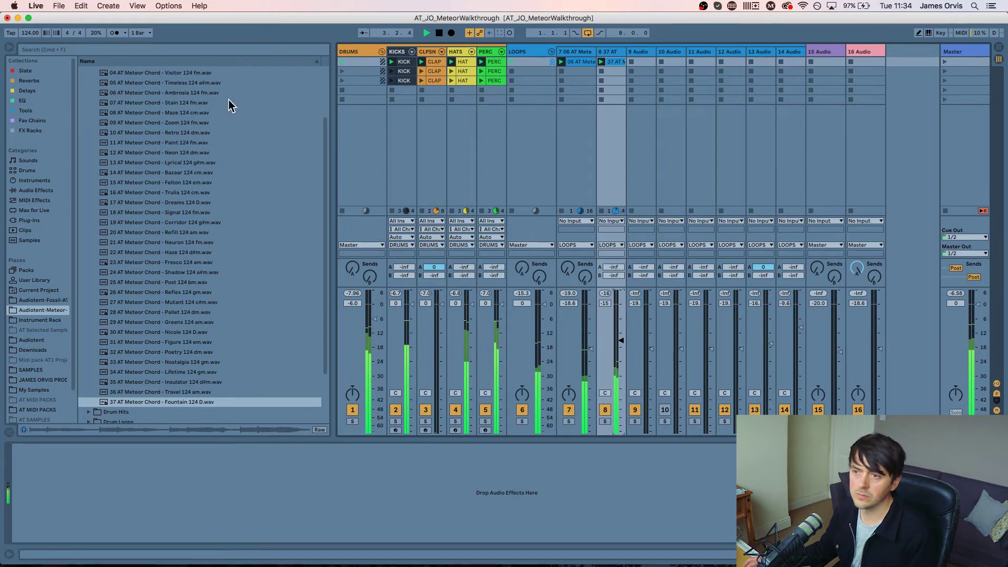
# Collapse Chord loops, expand Drum Top Loops and add 01 AT Meteor Top Vase to the first clip slot of track 9
pyautogui.scroll(5, 220, 103)
pyautogui.click(120, 101)
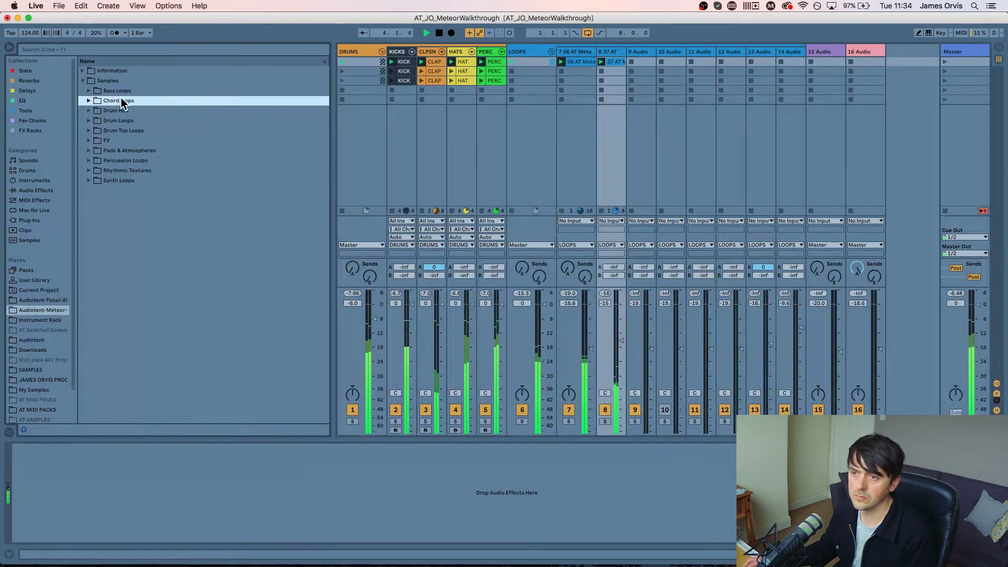
pyautogui.click(157, 120)
pyautogui.click(161, 130)
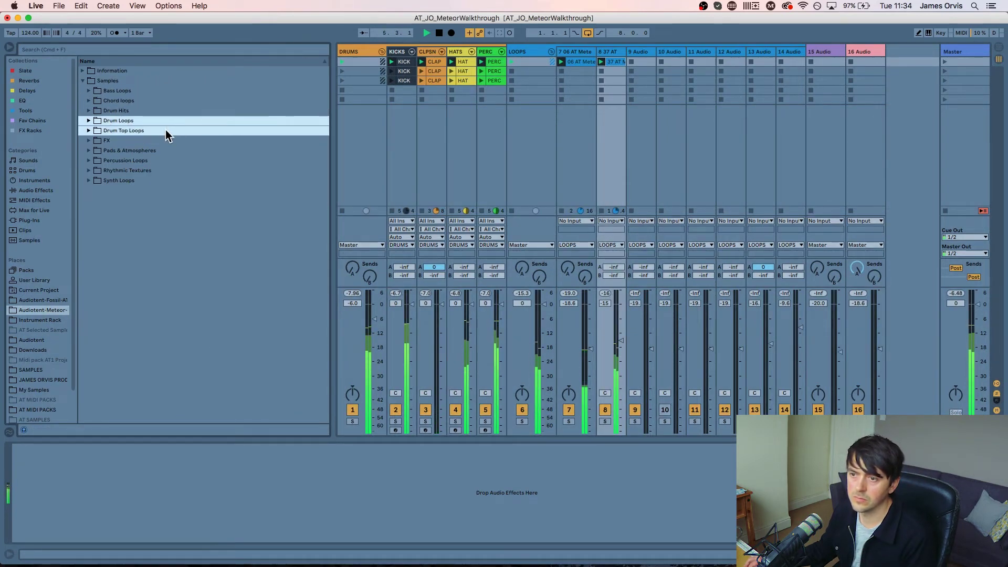
pyautogui.click(165, 131)
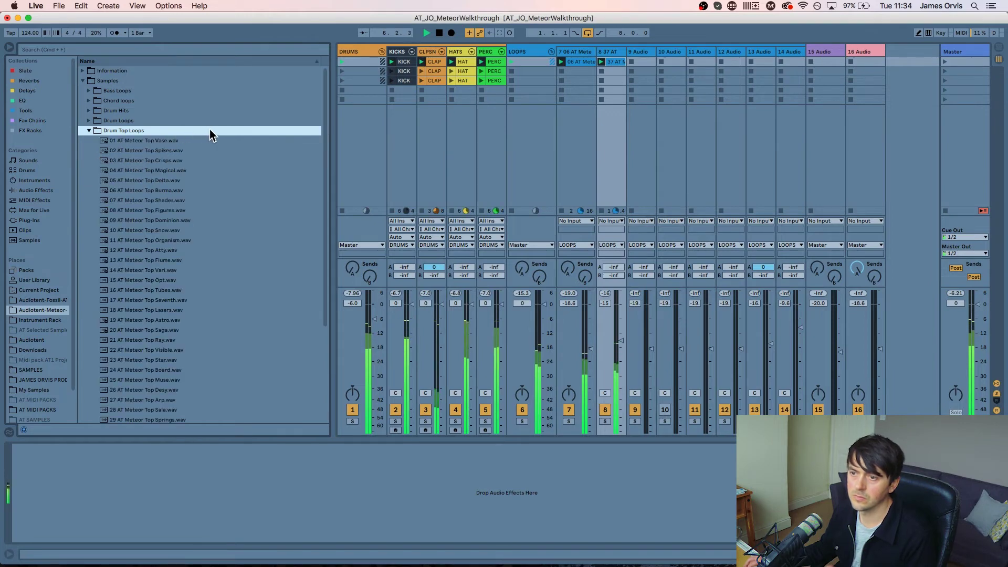
pyautogui.press('Down')
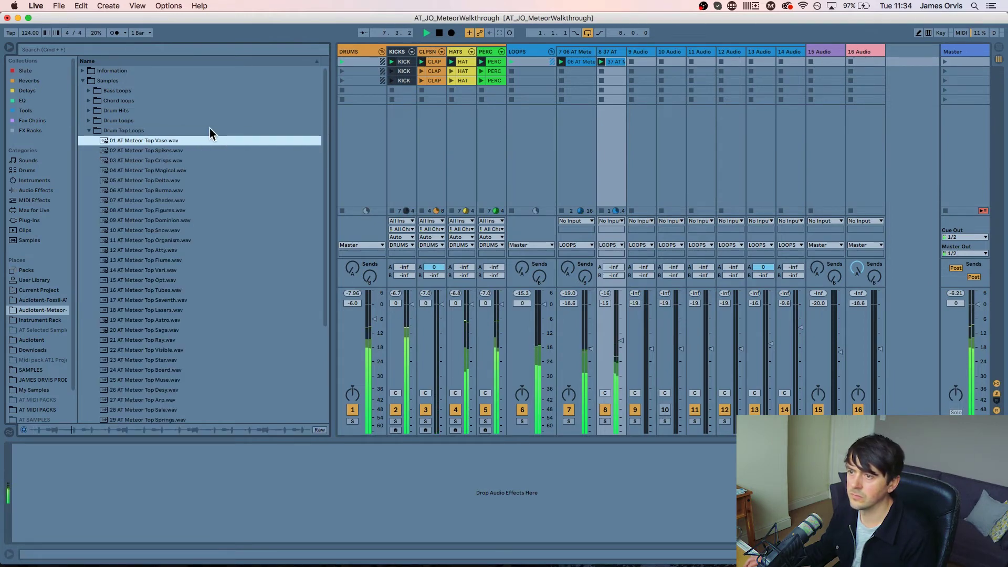
pyautogui.moveTo(168, 141); pyautogui.dragTo(645, 64)
# Select the Clip Volume envelope for the Top Vase clip and examine the first bar of its waveform
pyautogui.click(230, 258)
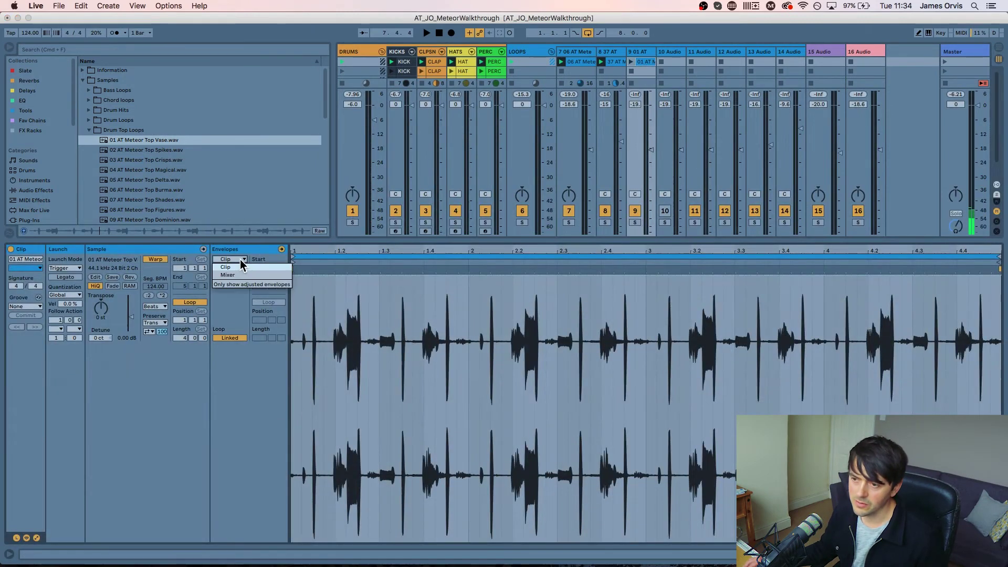
pyautogui.click(237, 274)
pyautogui.click(231, 258)
pyautogui.click(240, 268)
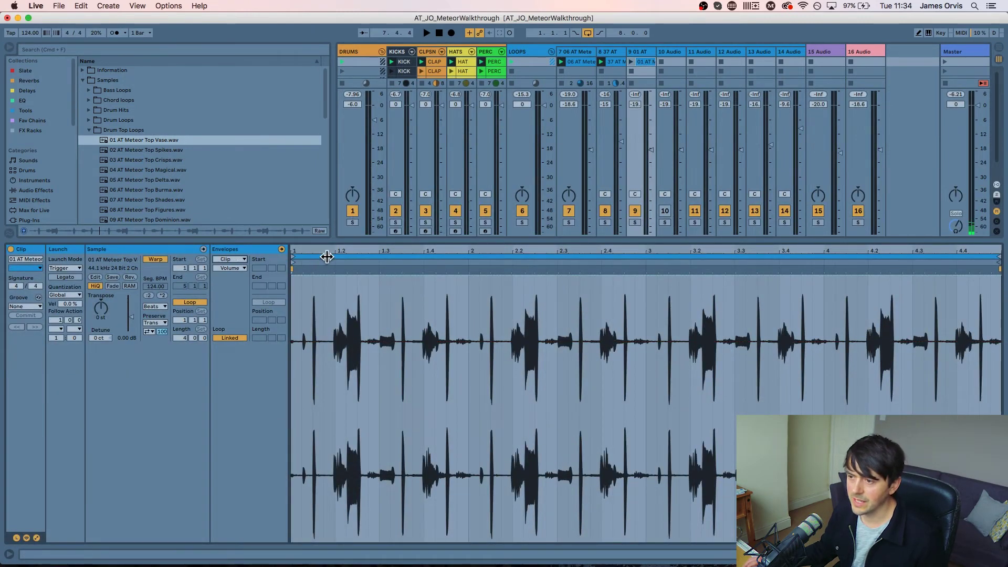
pyautogui.moveTo(339, 253); pyautogui.dragTo(409, 272)
pyautogui.click(244, 259)
pyautogui.click(338, 256)
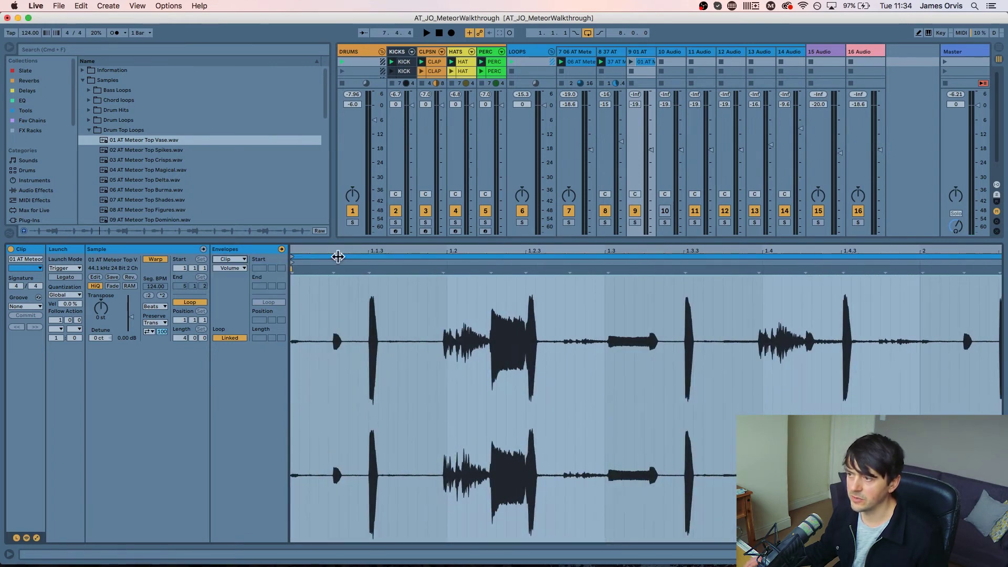
# Solo track 9 and launch the Top Vase clip on its own
pyautogui.click(634, 222)
pyautogui.click(632, 62)
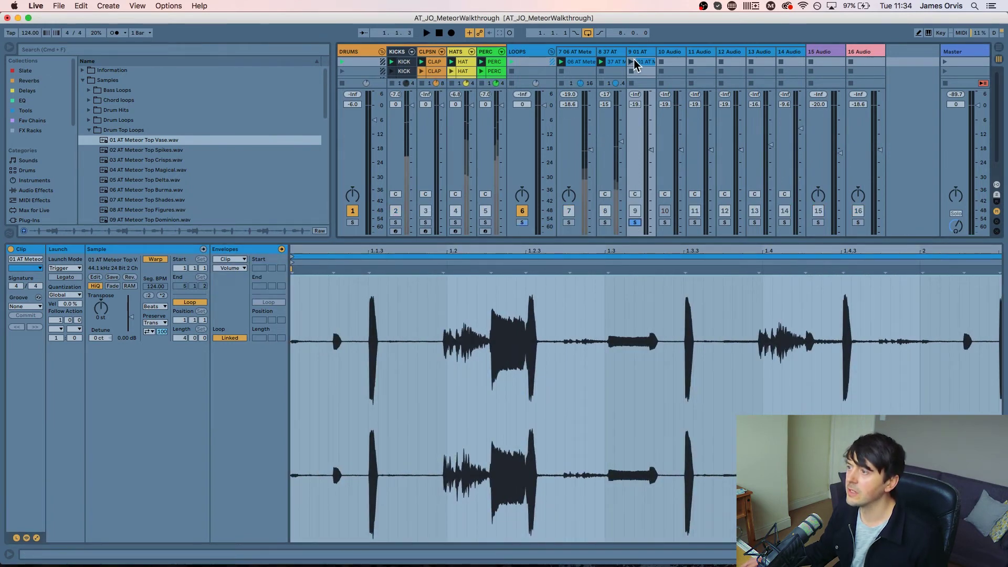
# Shape the Top Vase clip's volume envelope to 100% for the hit just after beat 1.2 and 0% everywhere else
pyautogui.press('space')
pyautogui.click(441, 278)
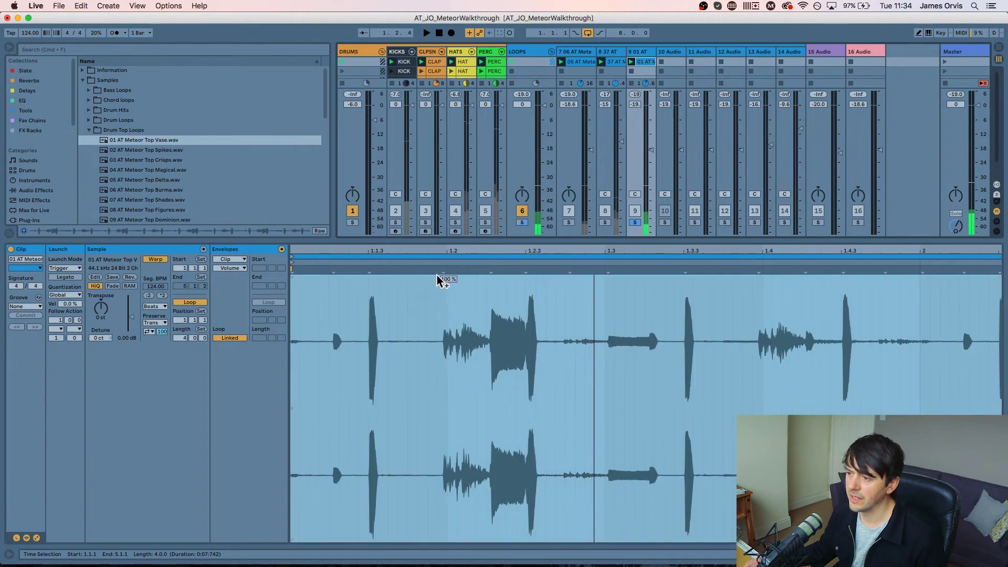
pyautogui.click(432, 277)
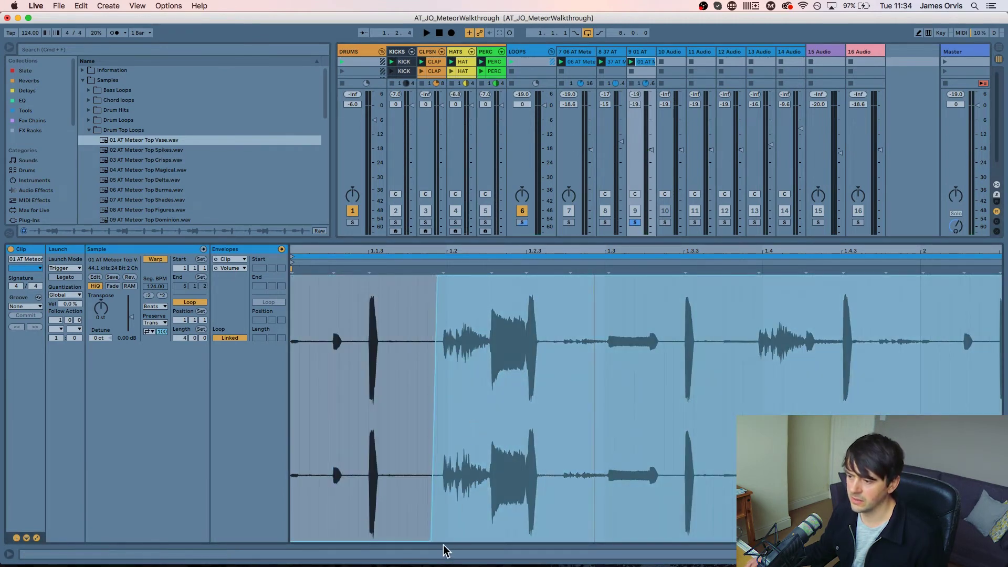
pyautogui.moveTo(489, 280)
pyautogui.mouseDown()
pyautogui.moveTo(506, 281)
pyautogui.moveTo(488, 281)
pyautogui.mouseUp()
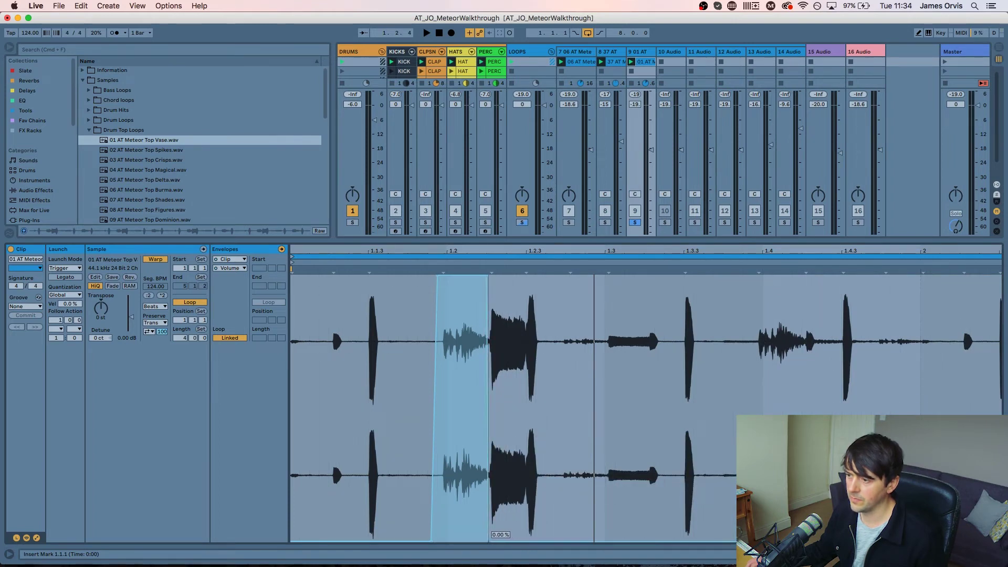
pyautogui.press('space')
# Duplicate the envelope's first half bar repeatedly through the four-bar Top Vase clip and play back the result
pyautogui.moveTo(292, 315); pyautogui.dragTo(603, 294)
pyautogui.click(565, 290)
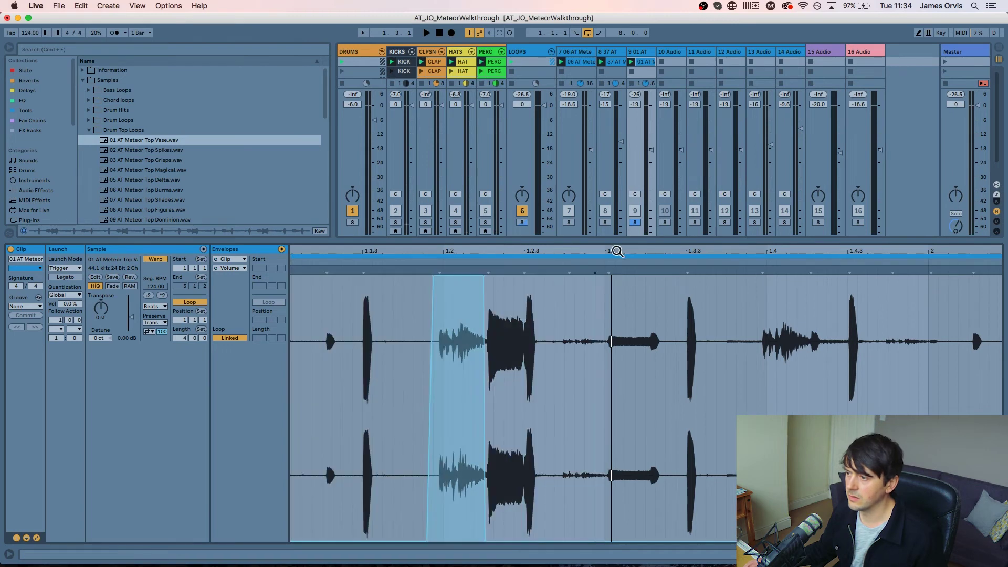
pyautogui.press('-')
pyautogui.press('-')
pyautogui.moveTo(435, 301)
pyautogui.mouseDown()
pyautogui.moveTo(291, 301)
pyautogui.moveTo(443, 308)
pyautogui.mouseUp()
pyautogui.press('super+d')
pyautogui.press('super+d')
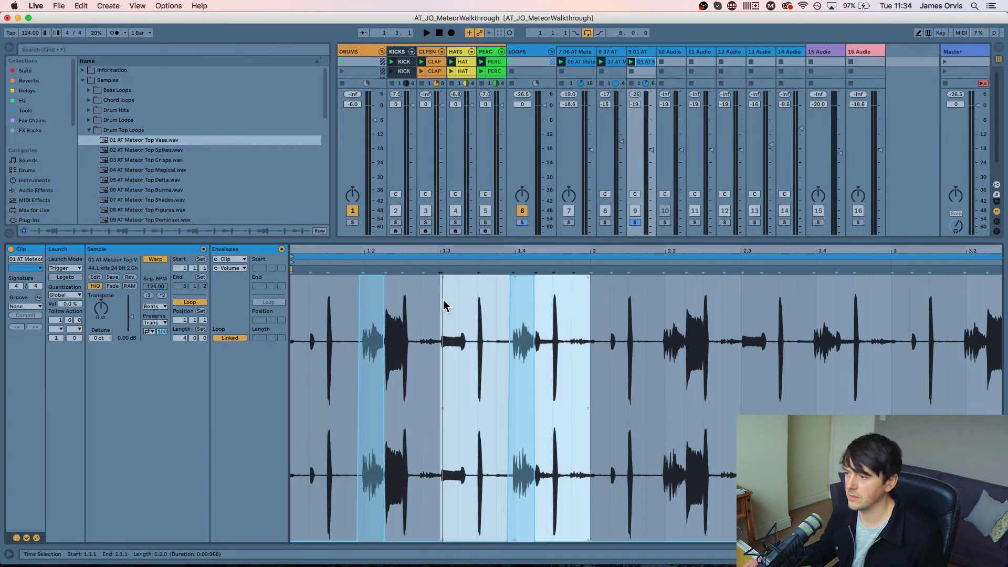
pyautogui.press('super+d')
pyautogui.press('super+d')
pyautogui.press('super+d')
pyautogui.press('space')
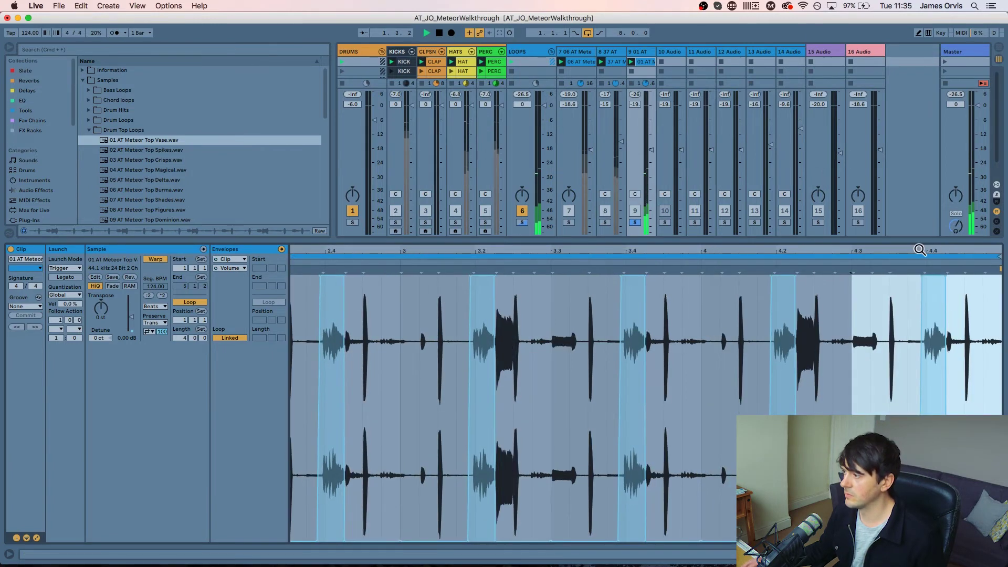
# Take track 9 out of solo and set its volume to -15.3 dB
pyautogui.hotkey('shift', 'Tab')
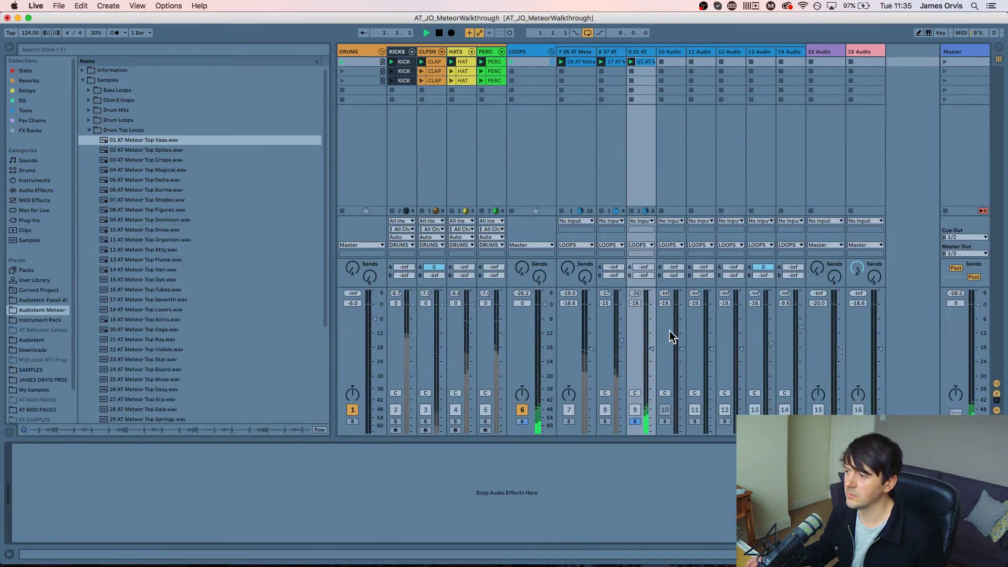
pyautogui.click(634, 421)
pyautogui.moveTo(651, 348); pyautogui.dragTo(651, 341)
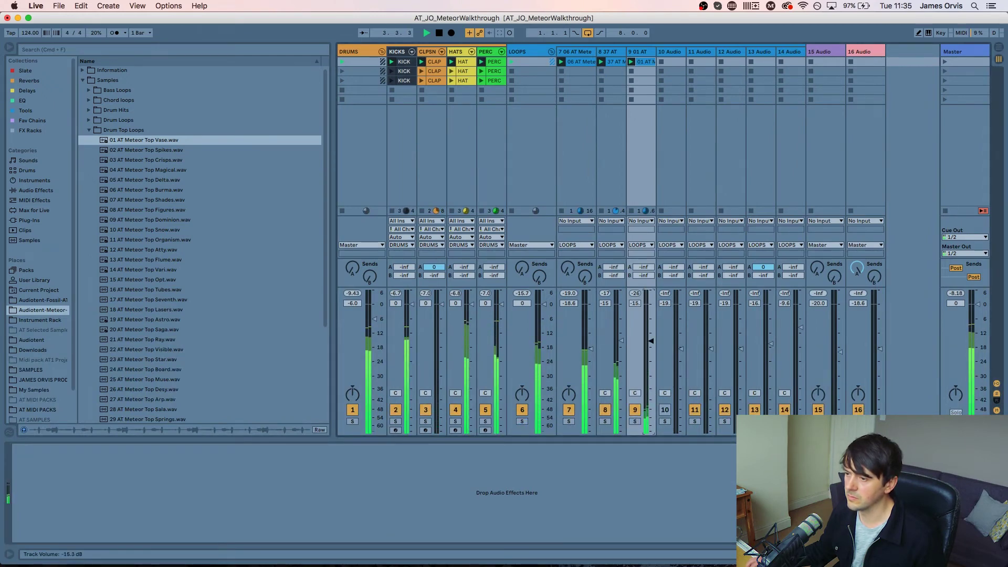
# Collapse the Drum Top Loops folder and expand Rhythmic Textures
pyautogui.click(148, 131)
pyautogui.press('Left')
pyautogui.press('Down')
pyautogui.press('Down')
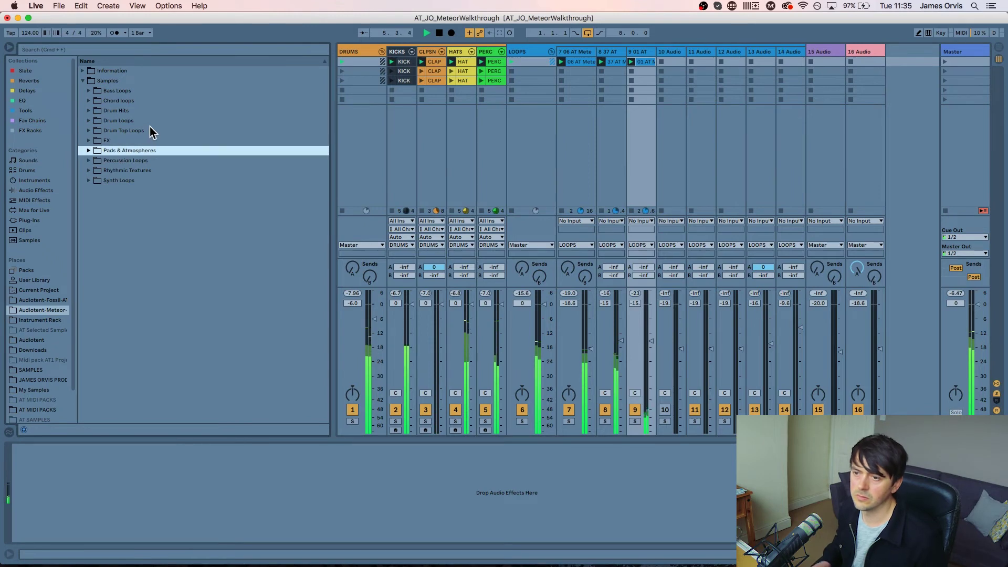
pyautogui.press('Down')
pyautogui.press('Down')
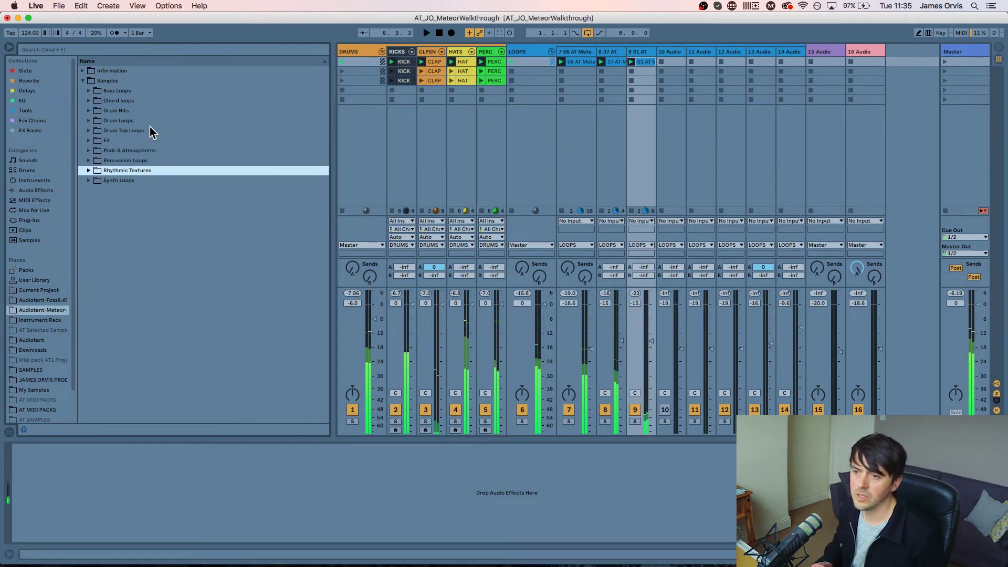
pyautogui.press('Right')
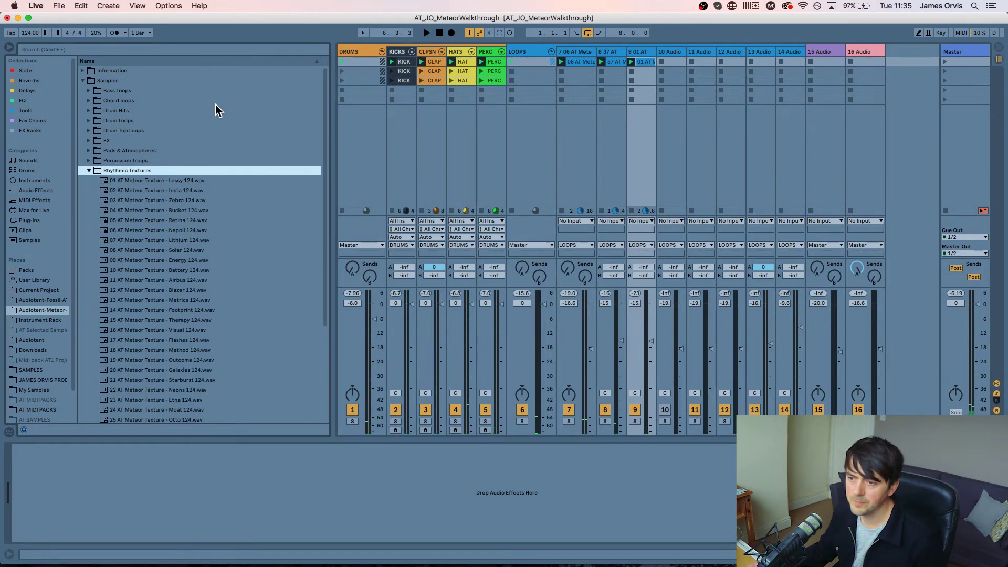
# Audition the last Rhythmic Textures samples, from 37 Dingo back to 34 Ronda, over the beat with the preview volume at -10.2 dB
pyautogui.scroll(-3, 282, 269)
pyautogui.scroll(-2, 281, 263)
pyautogui.click(182, 405)
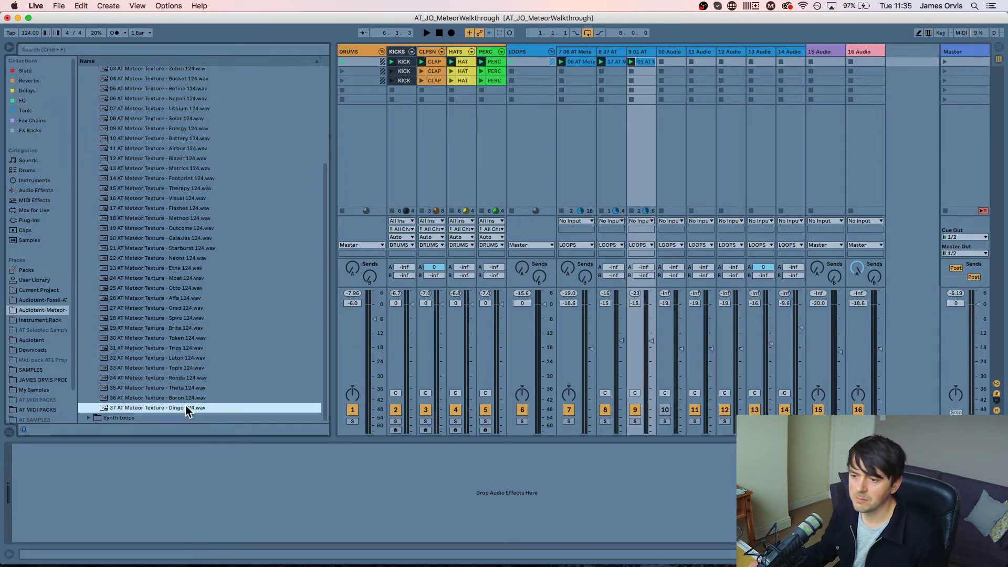
pyautogui.press('Up')
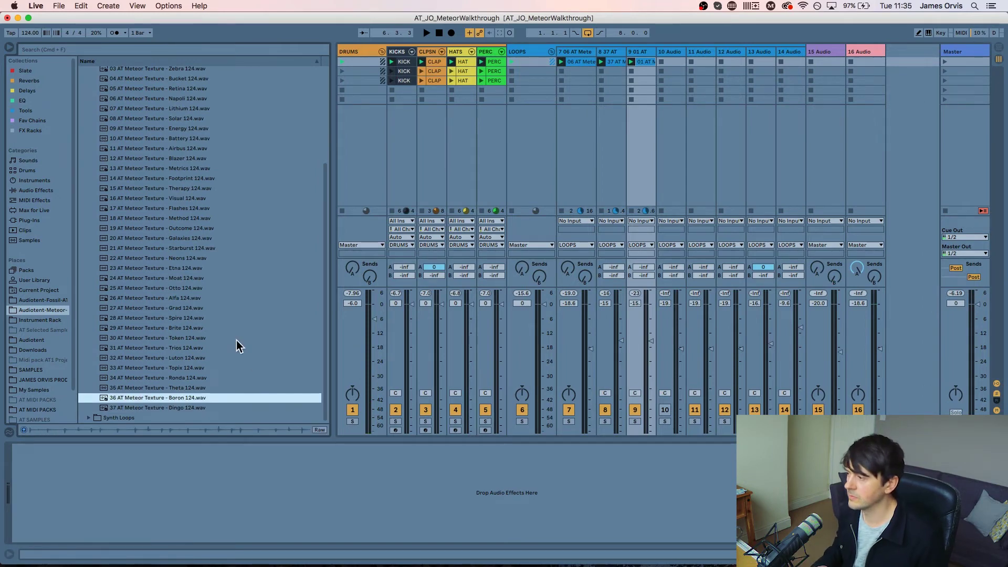
pyautogui.press('space')
pyautogui.press('Up')
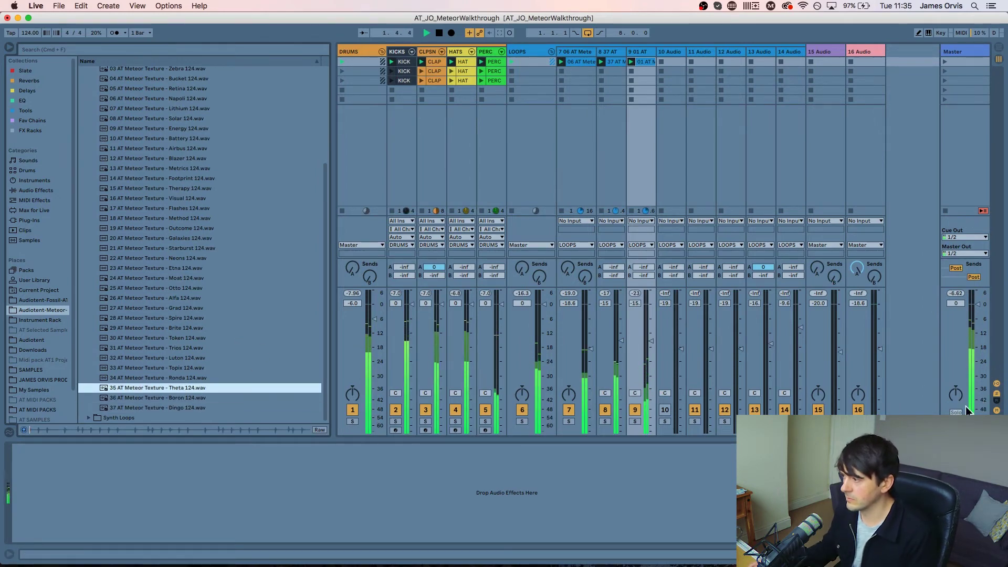
pyautogui.click(379, 429)
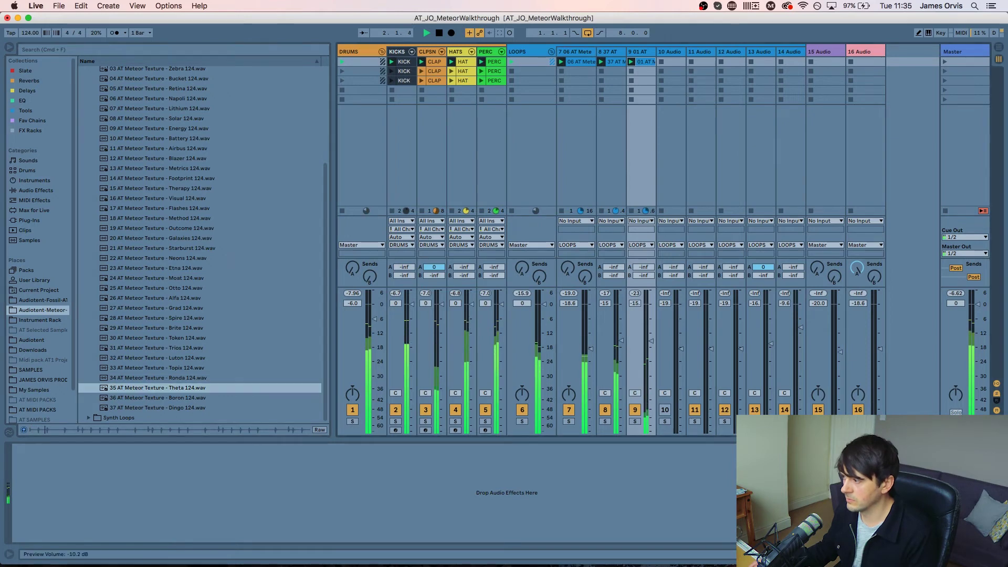
pyautogui.click(231, 387)
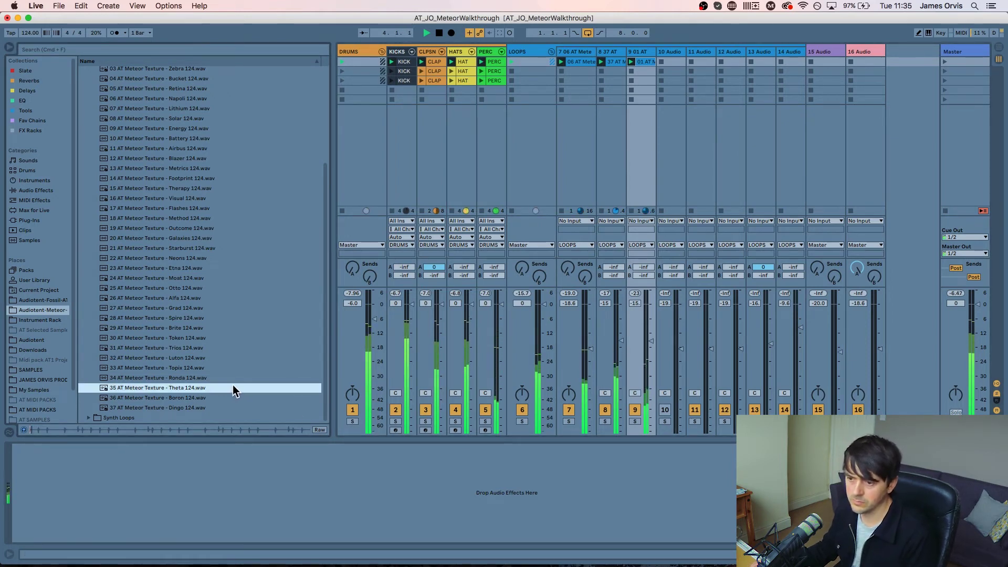
pyautogui.press('Up')
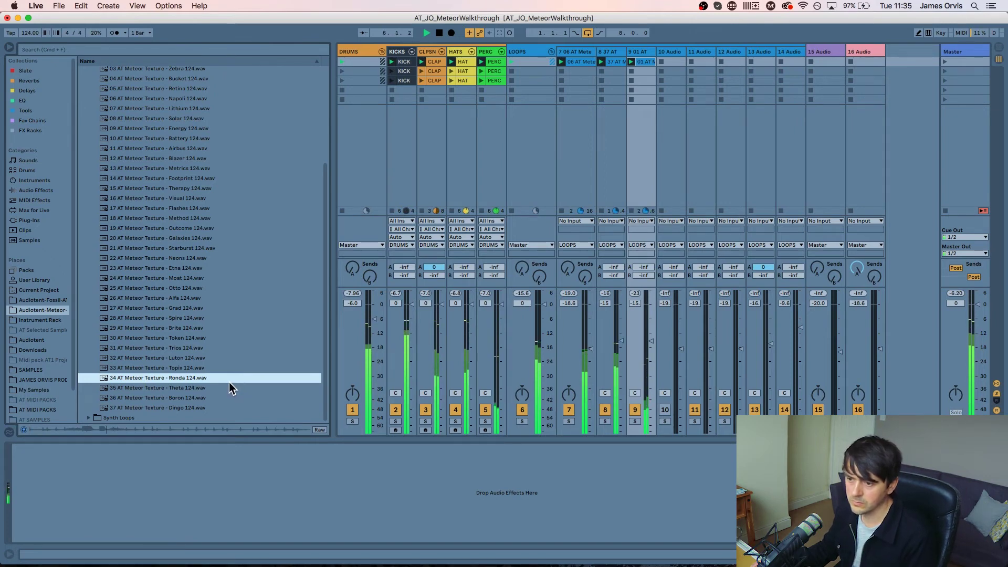
# Add texture 34 Ronda to the first clip slot of track 10, launch it with the beat, and stop playback
pyautogui.moveTo(191, 382); pyautogui.dragTo(672, 64)
pyautogui.click(661, 62)
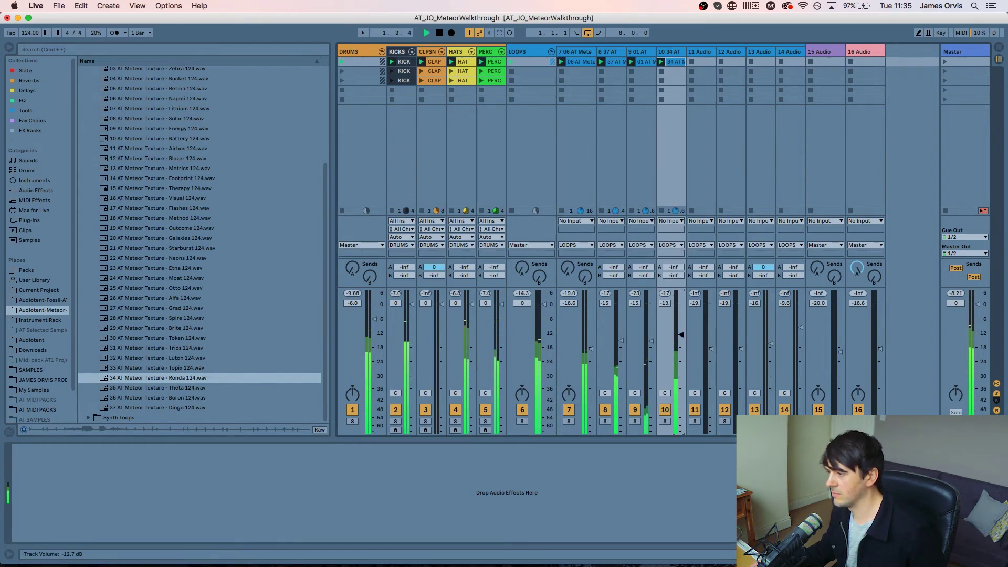
pyautogui.press('space')
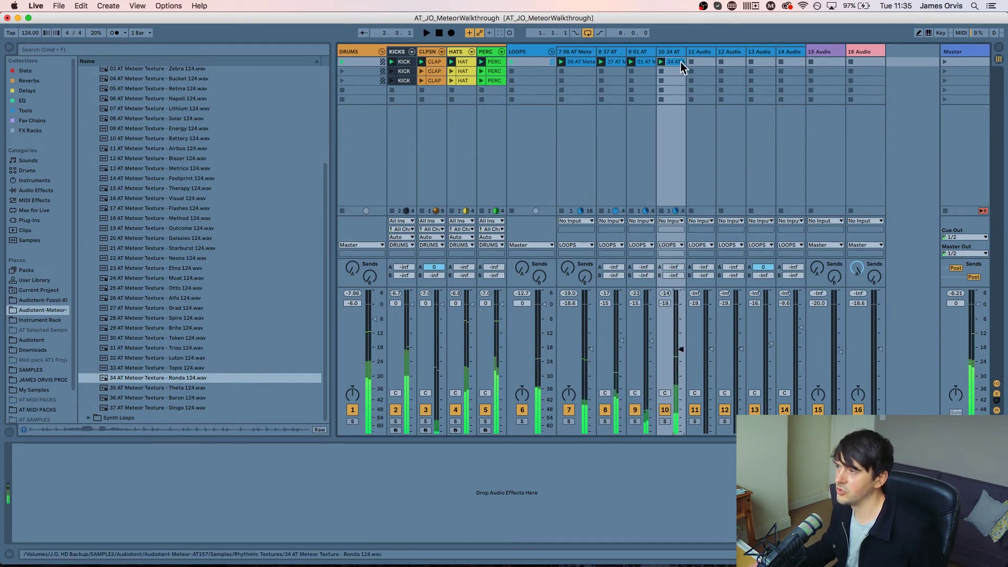
# Draw a Clip Volume envelope for the Ronda clip that fades in from 1.2 to 1.3 and fades out to 0% after 2.2
pyautogui.click(675, 61)
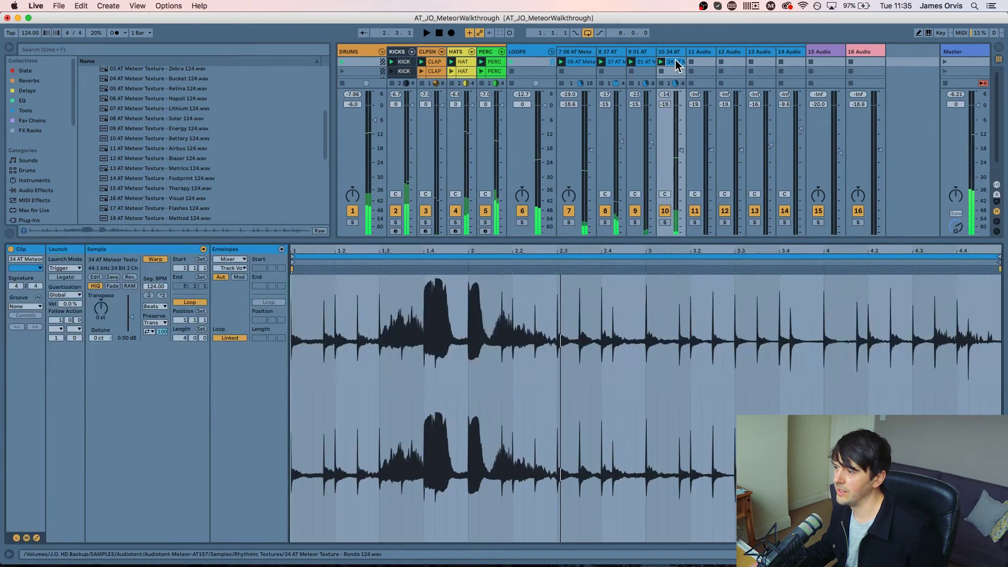
pyautogui.click(217, 261)
pyautogui.click(231, 269)
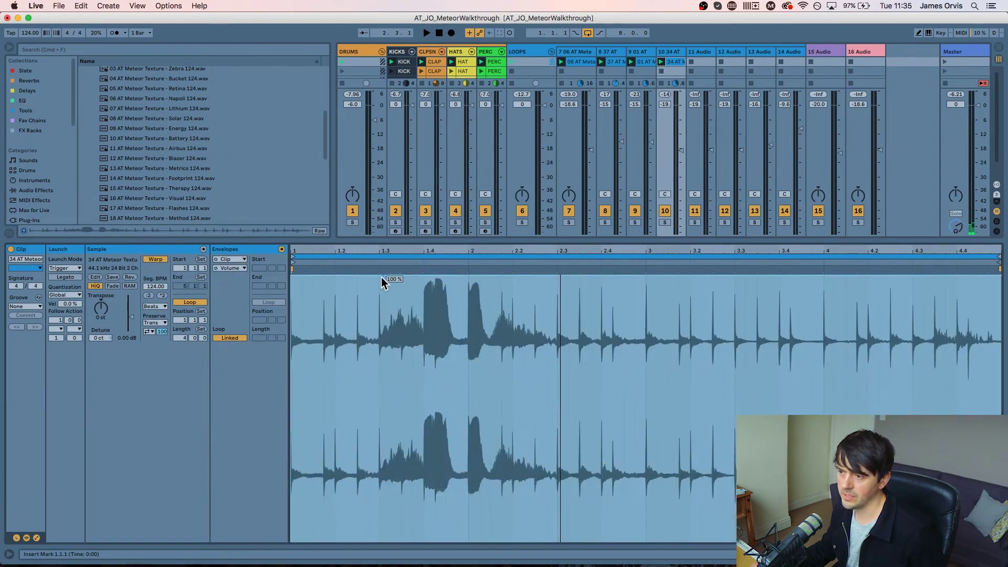
pyautogui.click(381, 277)
pyautogui.moveTo(359, 276); pyautogui.dragTo(335, 540)
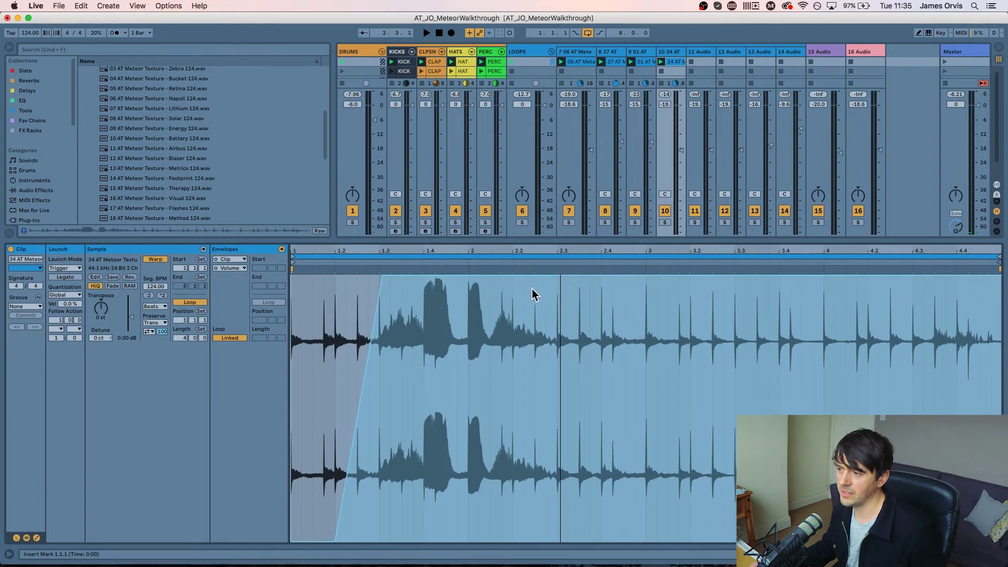
pyautogui.moveTo(540, 278); pyautogui.dragTo(534, 541)
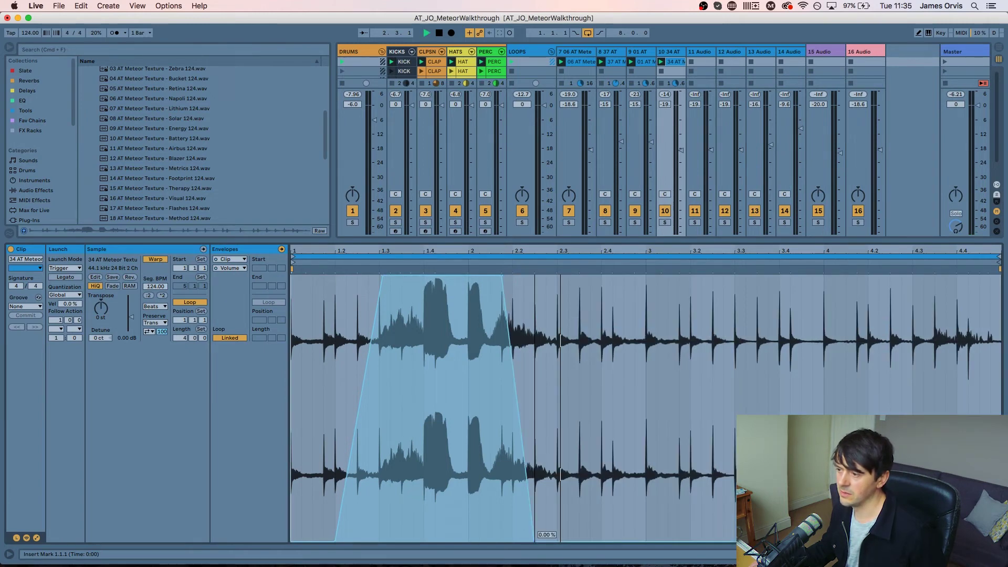
pyautogui.press('space')
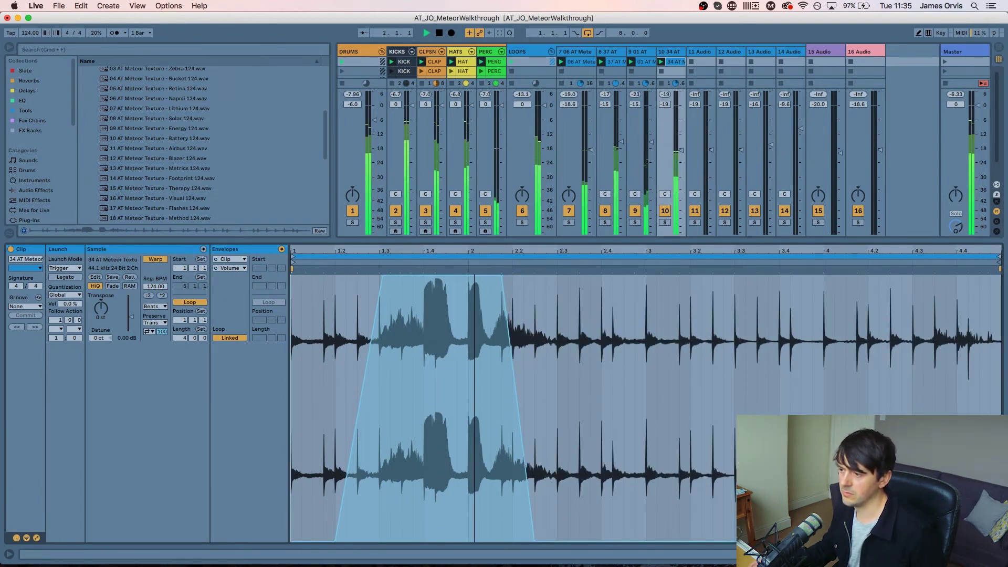
# Reopen the Ronda clip's volume envelope and move the start of the fade-out back to bar 2 at 100%
pyautogui.hotkey('shift', 'Tab')
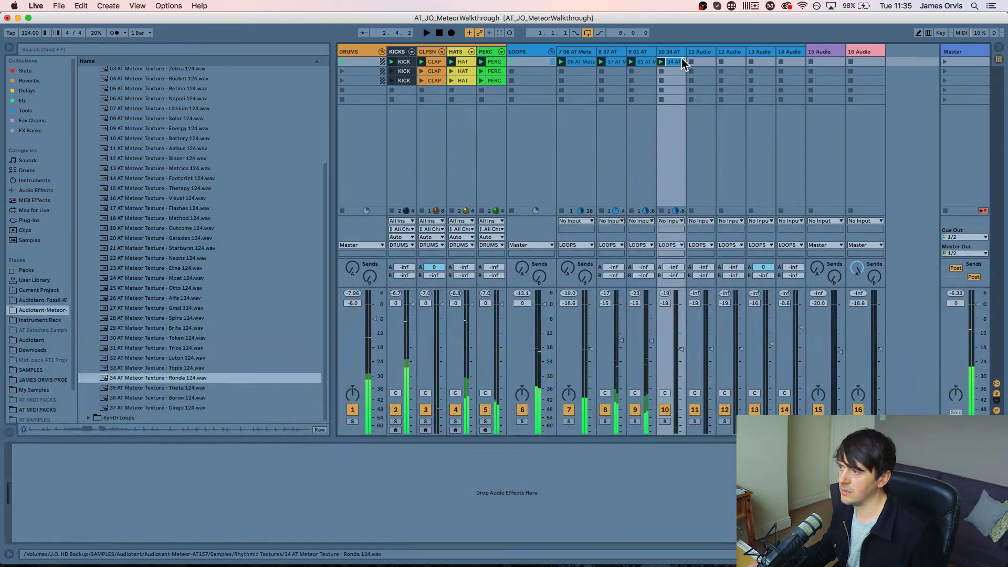
pyautogui.doubleClick(675, 62)
pyautogui.press('space')
pyautogui.moveTo(499, 278); pyautogui.dragTo(469, 278)
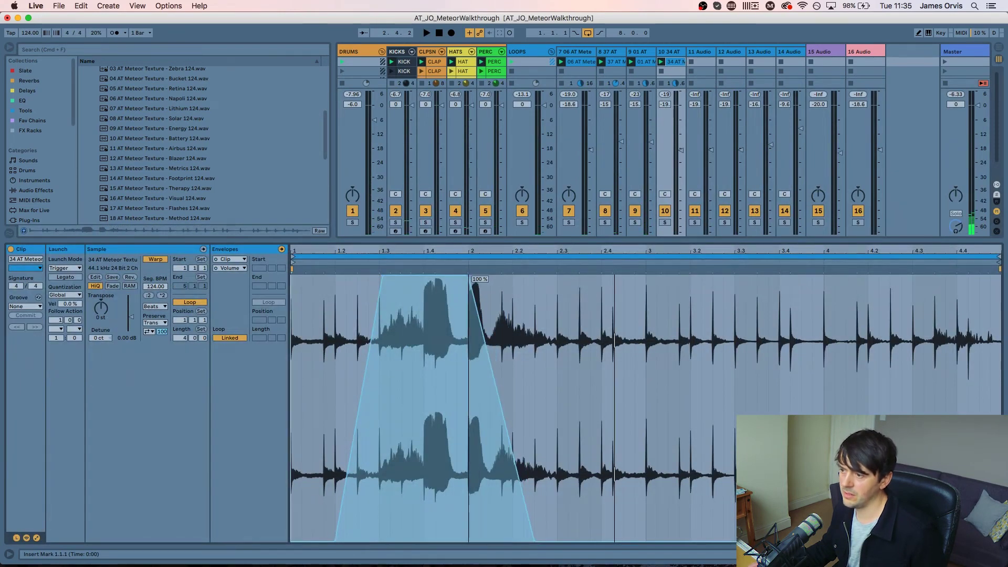
# Insert the Guitar Rig effect from the Saturation group on track 10
pyautogui.hotkey('shift', 'Tab')
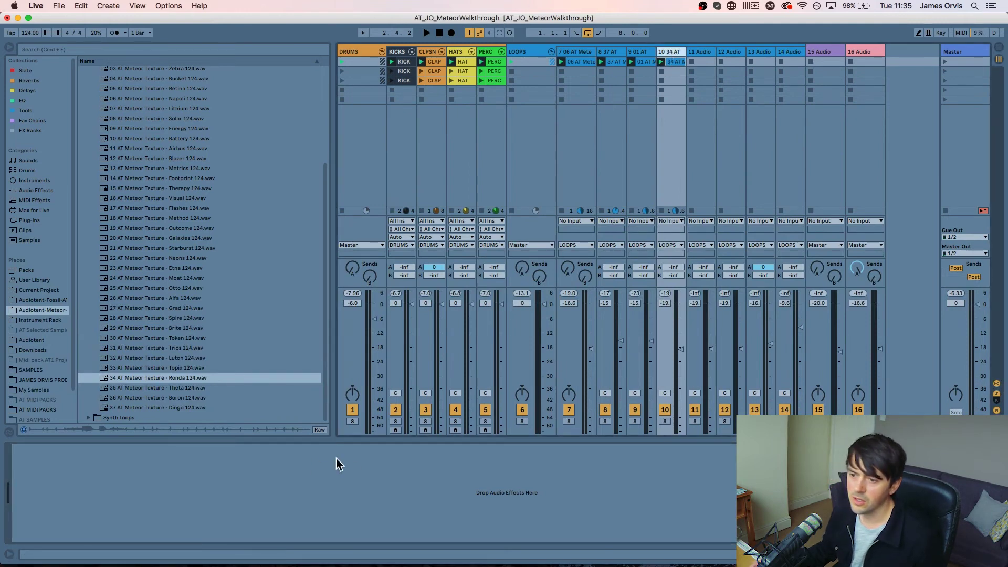
pyautogui.rightClick(171, 487)
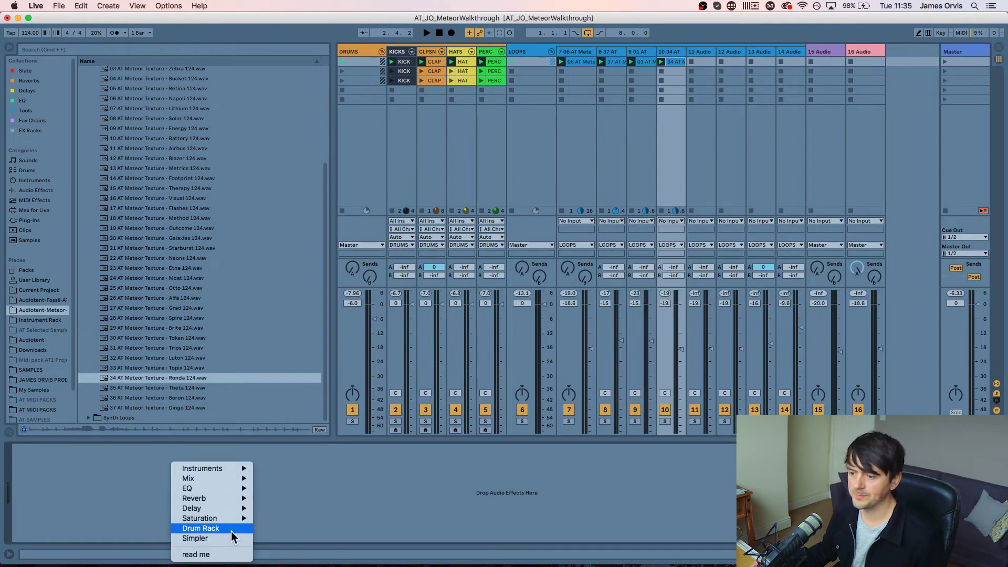
pyautogui.moveTo(244, 520)
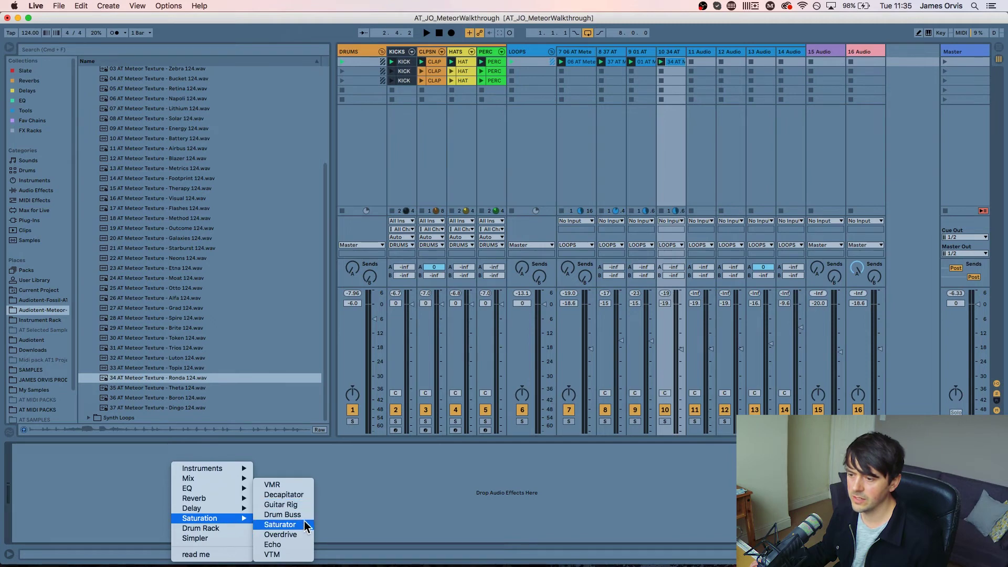
pyautogui.click(301, 506)
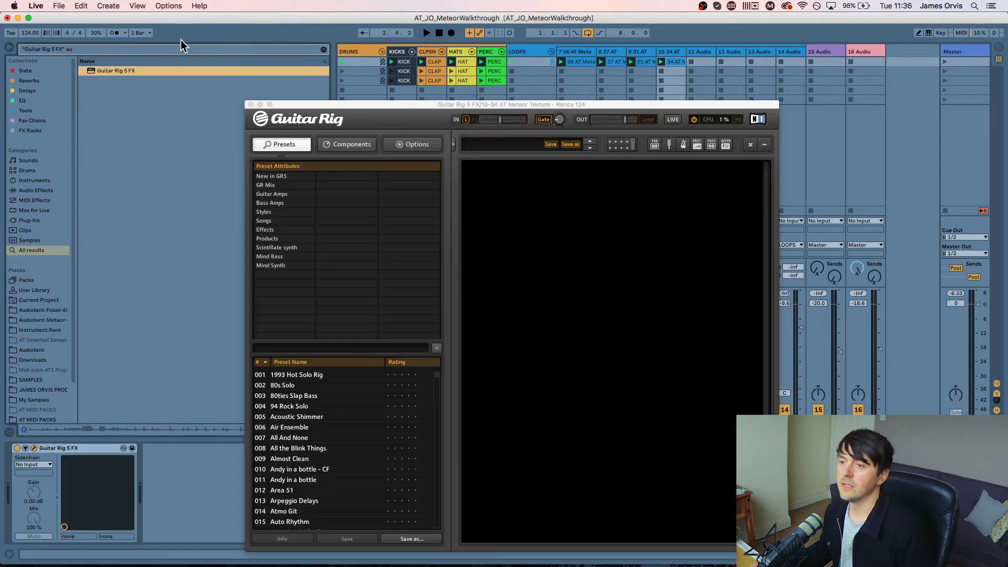
# Add the Tape Echo from the Delay & Echo components to the Guitar Rig rack and expand its advanced controls
pyautogui.click(340, 145)
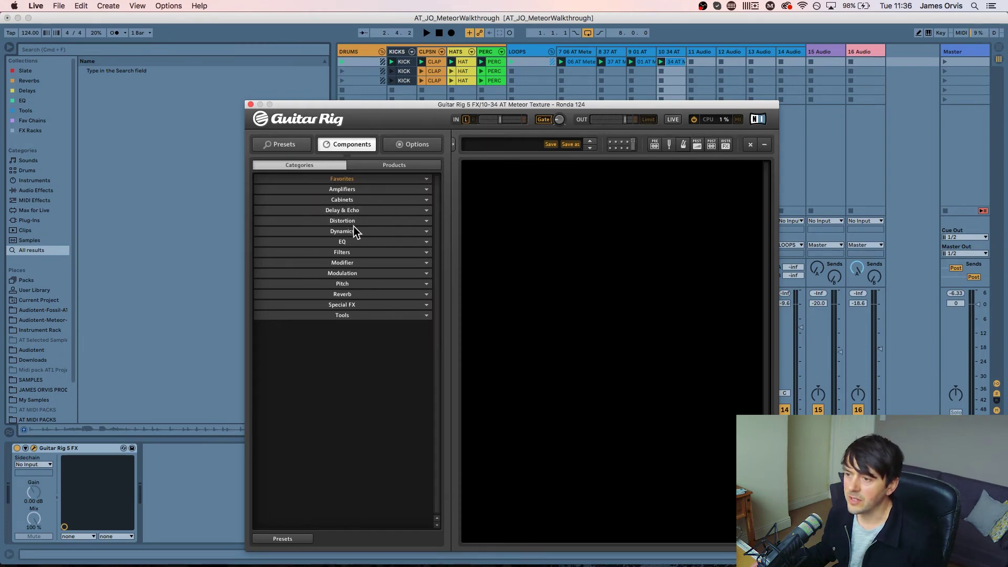
pyautogui.click(364, 208)
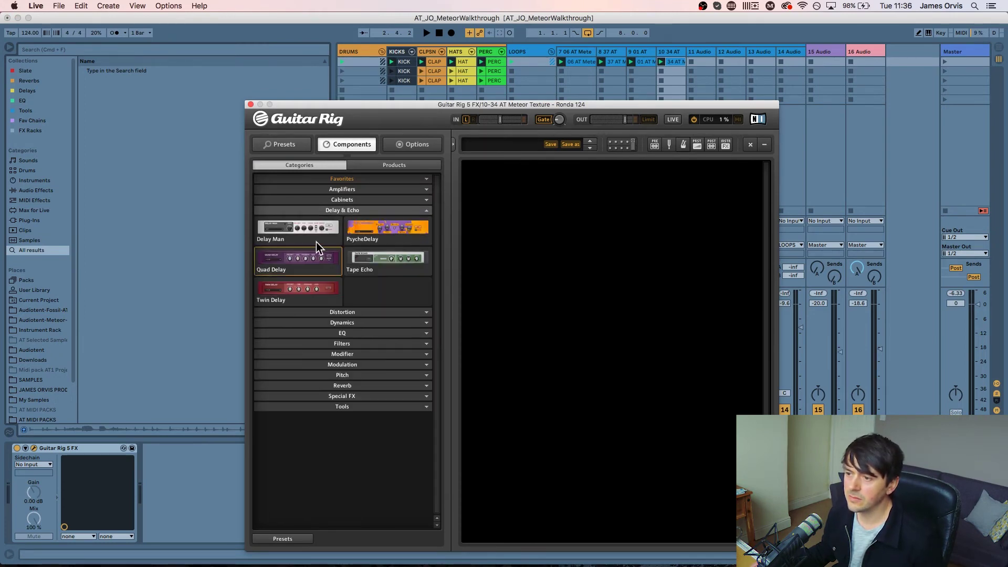
pyautogui.moveTo(386, 251); pyautogui.dragTo(515, 179)
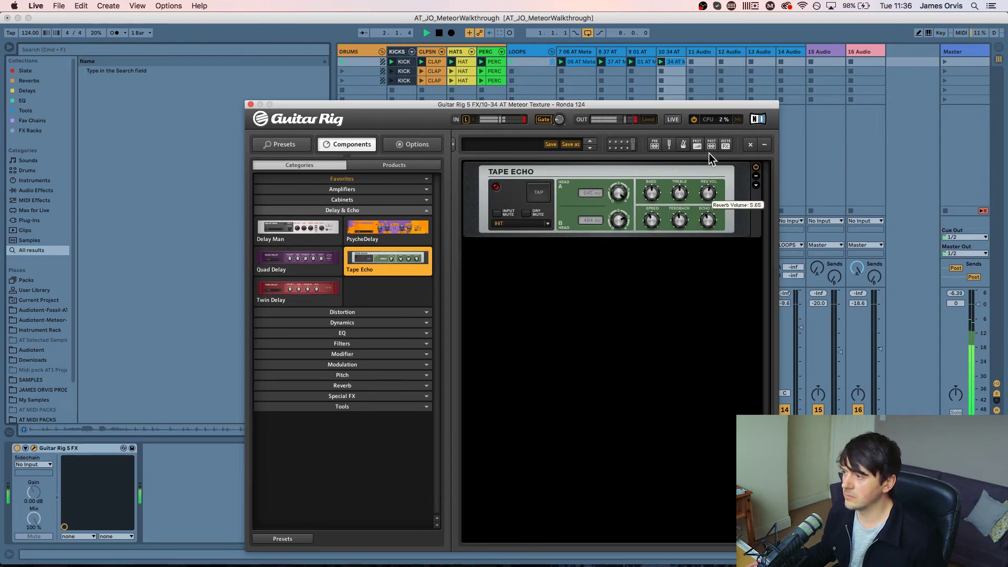
pyautogui.moveTo(709, 221)
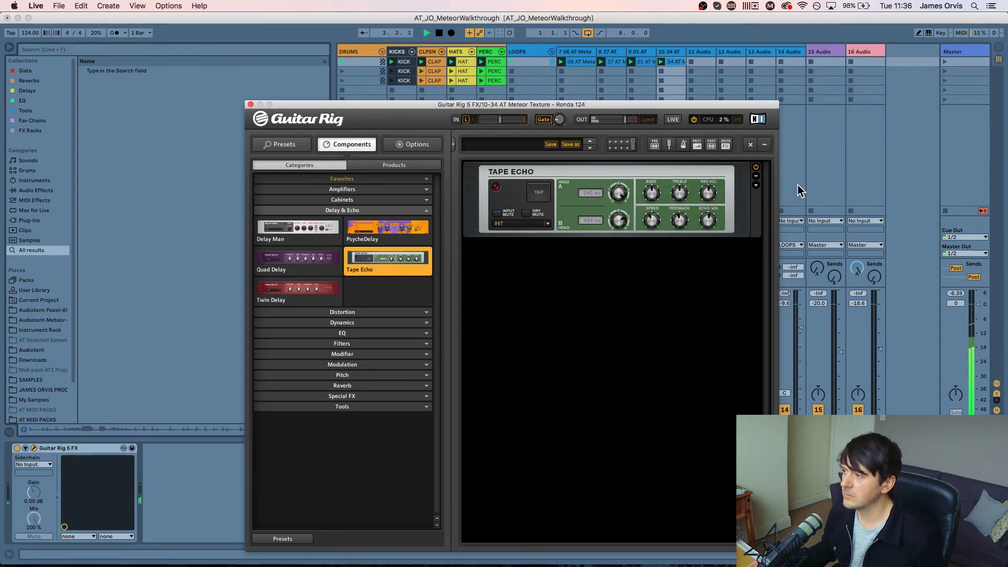
pyautogui.click(755, 185)
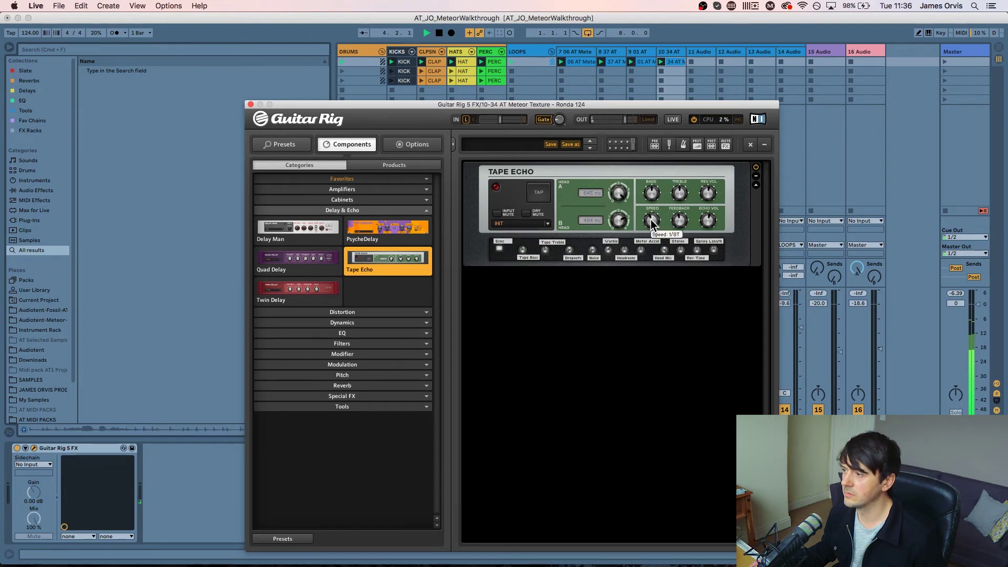
# Adjust the Tape Echo's speed, close the Guitar Rig window, and lower track 10's volume to about -20 dB
pyautogui.moveTo(653, 209); pyautogui.dragTo(657, 231)
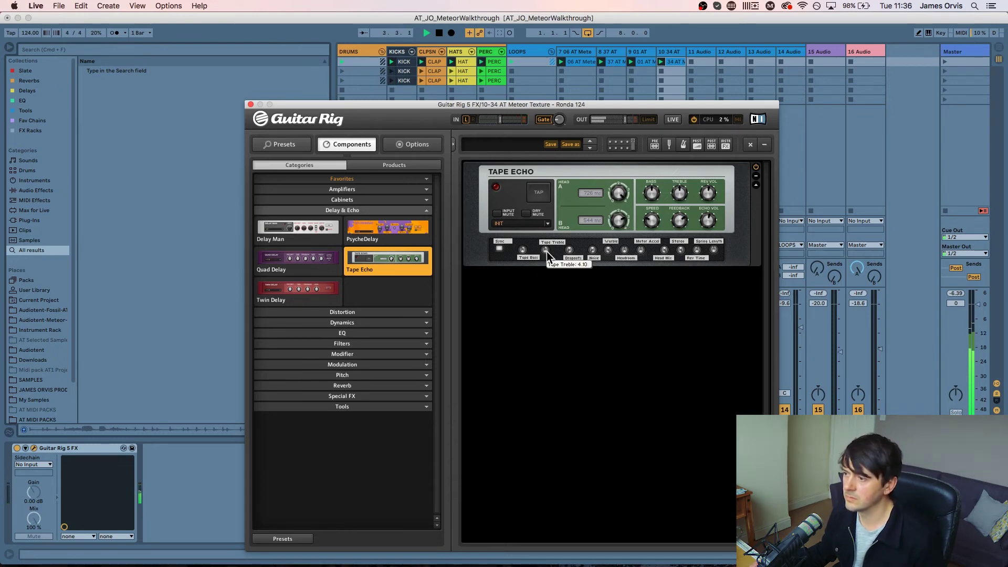
pyautogui.click(250, 104)
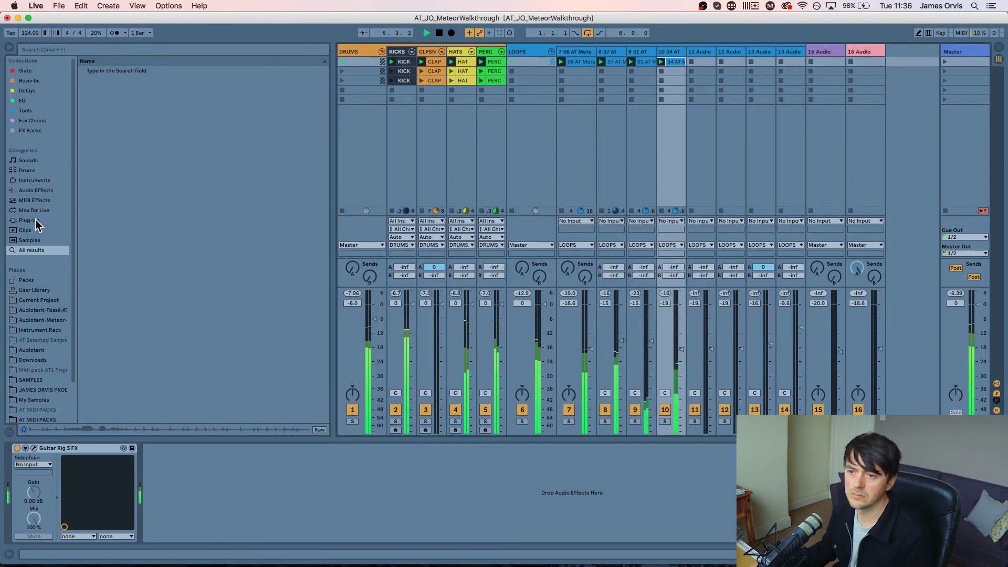
pyautogui.click(681, 351)
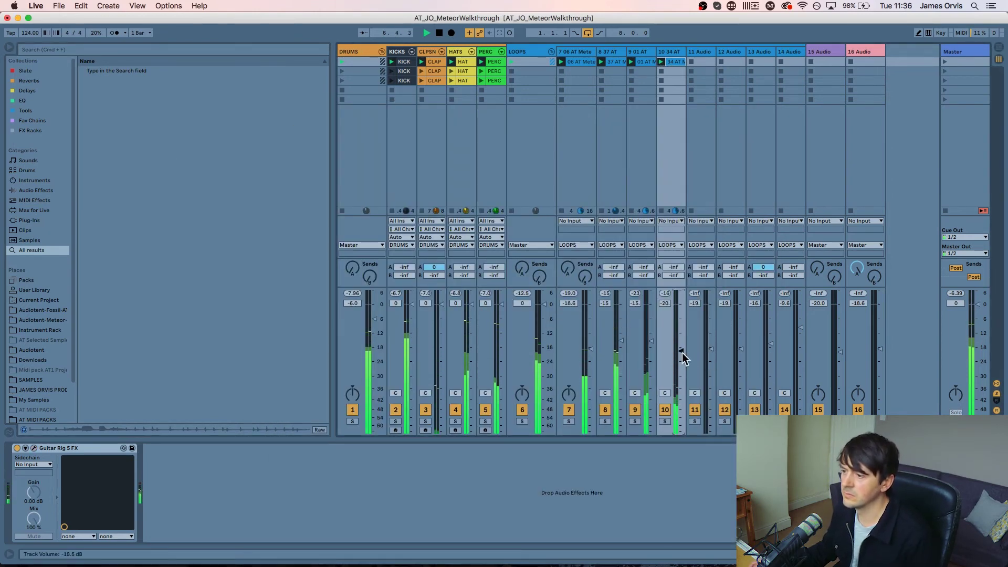
# Return to the Audiotent-Meteor pack and collapse its Rhythmic Textures folder
pyautogui.click(39, 320)
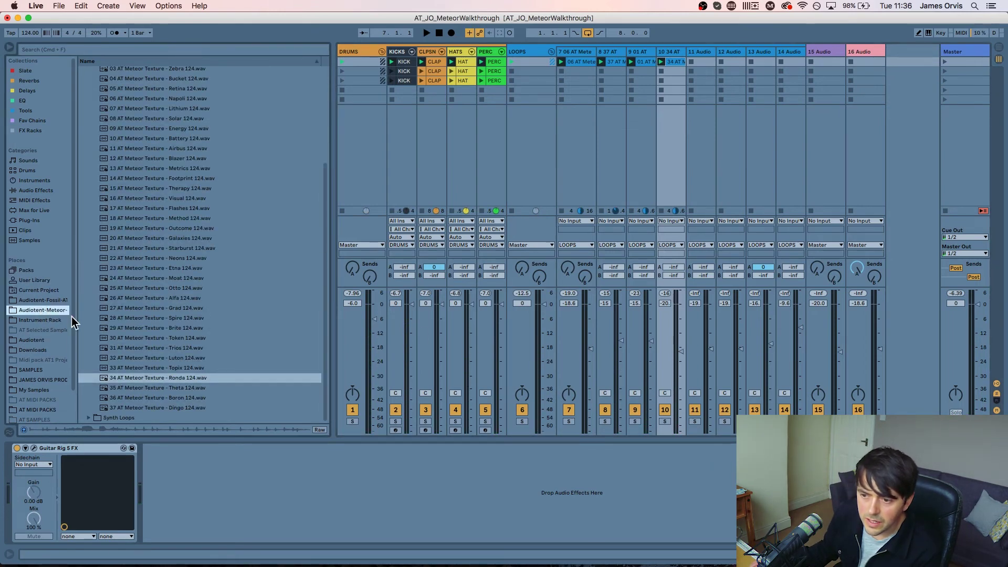
pyautogui.click(189, 317)
pyautogui.press('Left')
pyautogui.press('Up')
pyautogui.press('Up')
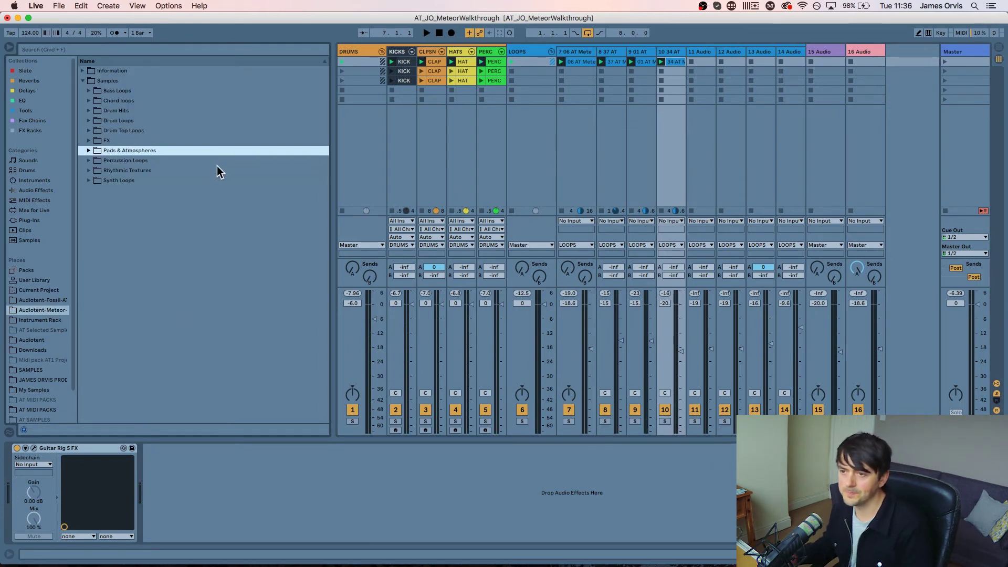
# Expand the Percussion Loops folder of the Meteor pack
pyautogui.press('Left')
pyautogui.press('Down')
pyautogui.press('Down')
pyautogui.press('Down')
pyautogui.press('Down')
pyautogui.press('Down')
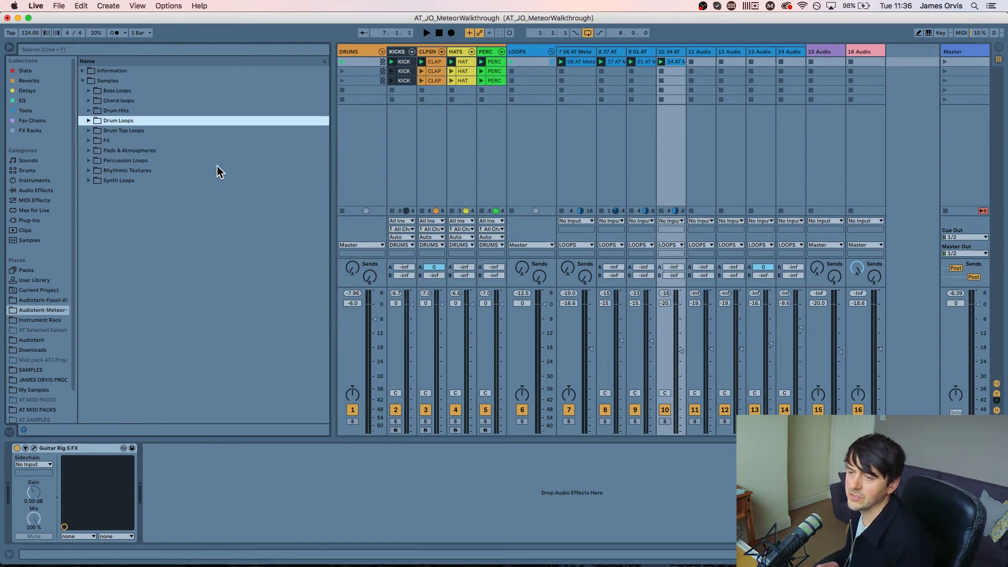
pyautogui.press('Up')
pyautogui.press('Down')
pyautogui.press('Up')
pyautogui.press('Up')
pyautogui.press('Down')
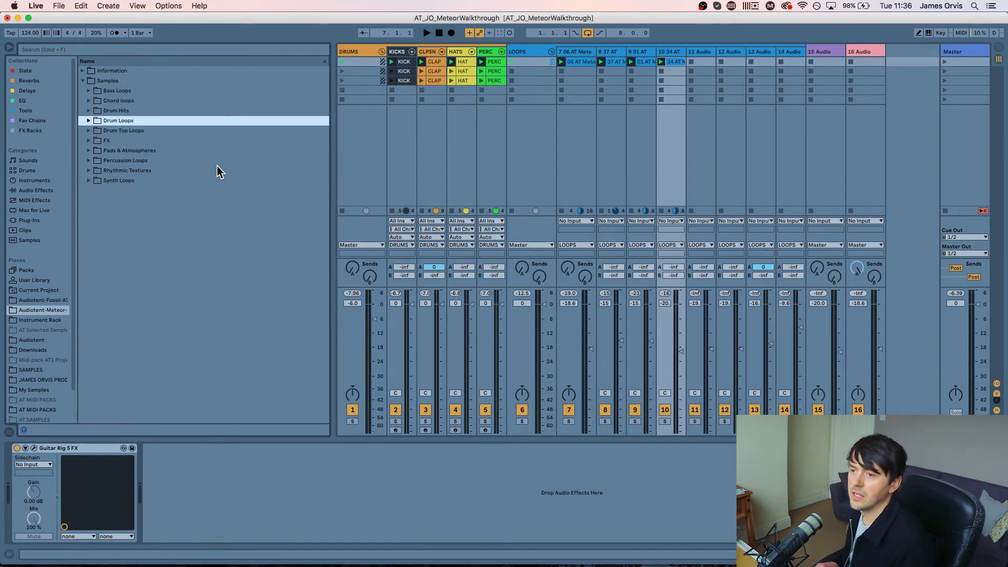
pyautogui.press('Down')
pyautogui.press('Down')
pyautogui.press('Down')
pyautogui.press('Down')
pyautogui.press('Right')
# Audition the first five percussion loops, the fifth against the beat, and place 05 AT Meteor Percussion - Radical 124.wav in track 11's first slot
pyautogui.press('Down')
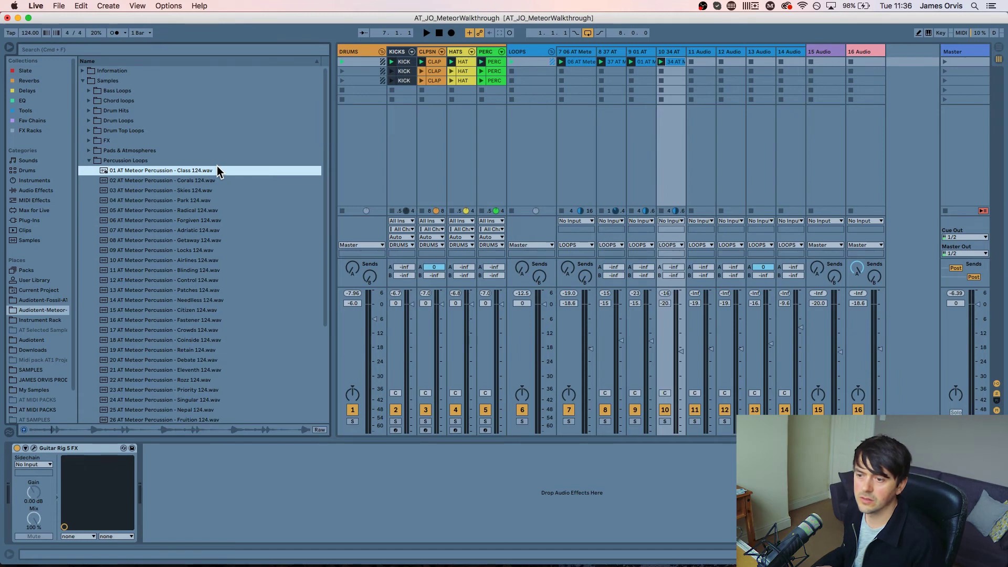
pyautogui.press('Down')
pyautogui.press('Down')
pyautogui.press('Down')
pyautogui.press('Down')
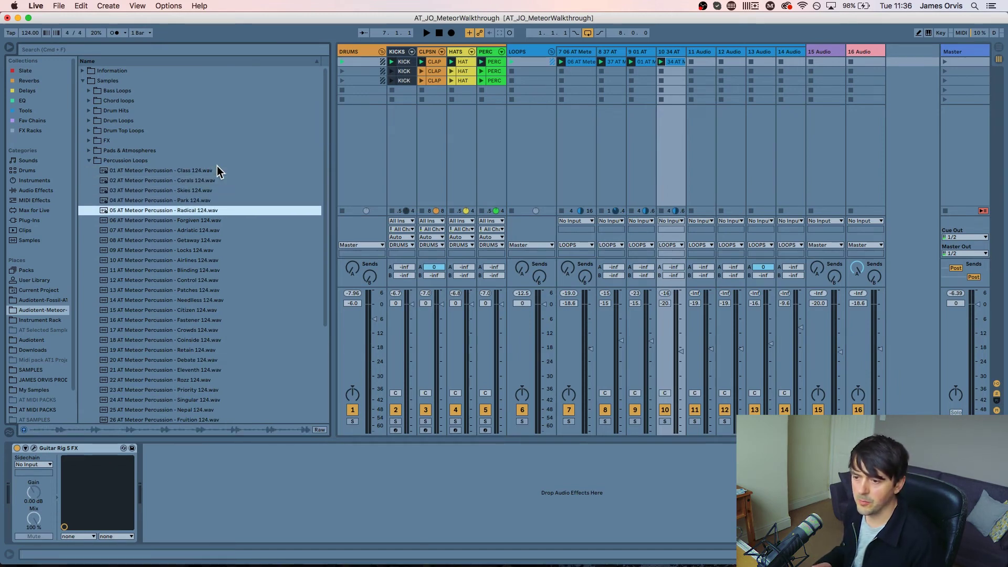
pyautogui.press('space')
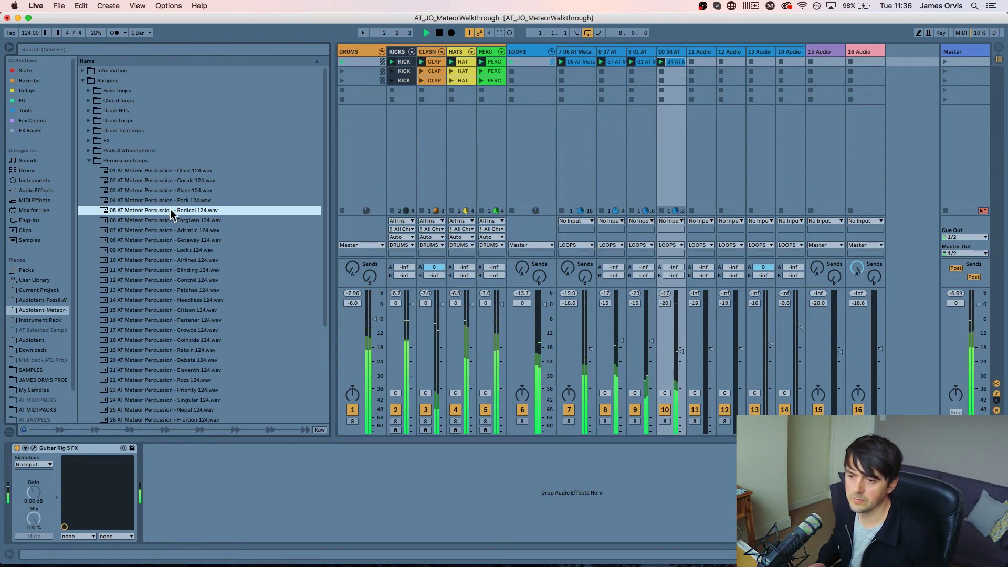
pyautogui.press('space')
pyautogui.moveTo(170, 209); pyautogui.dragTo(694, 64)
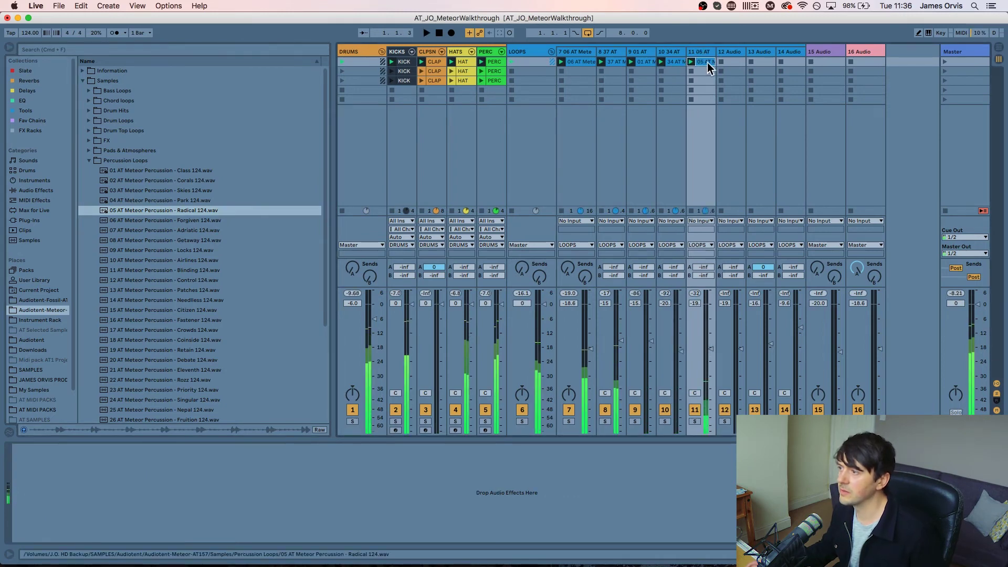
# Open the Radical clip, move its start marker to bar 4, and play it with the beat
pyautogui.doubleClick(704, 62)
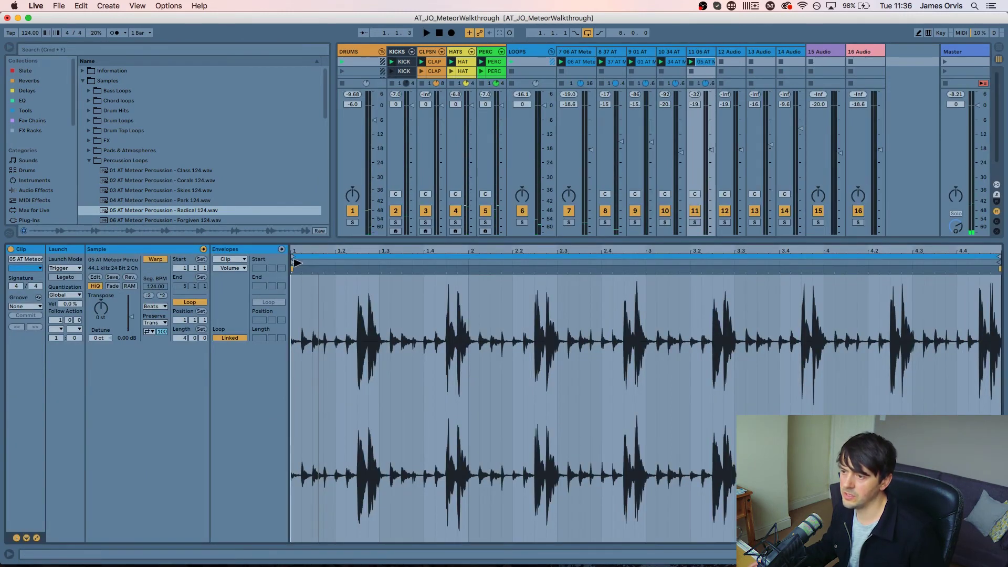
pyautogui.moveTo(297, 263); pyautogui.dragTo(911, 262)
pyautogui.press('space')
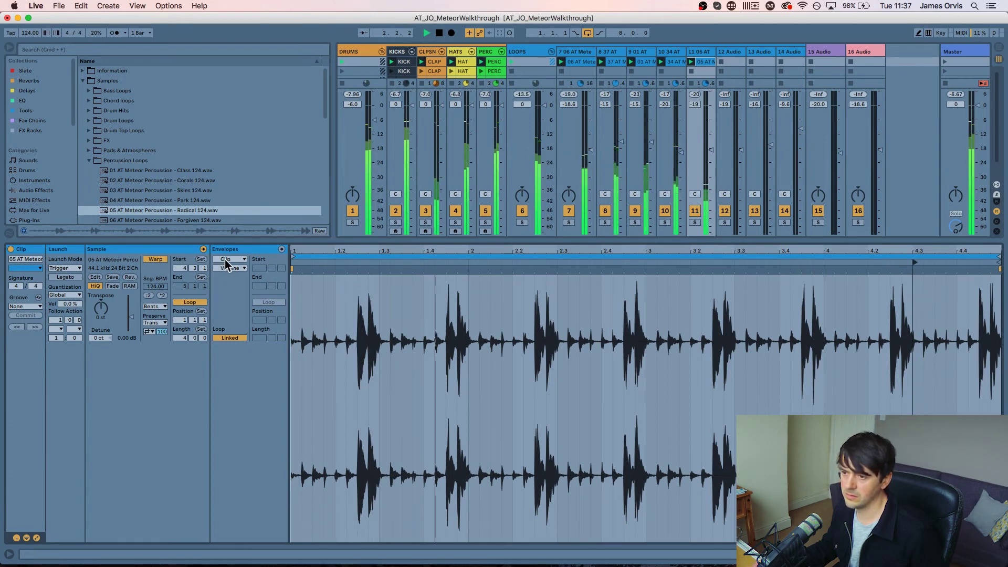
pyautogui.moveTo(914, 263); pyautogui.dragTo(823, 267)
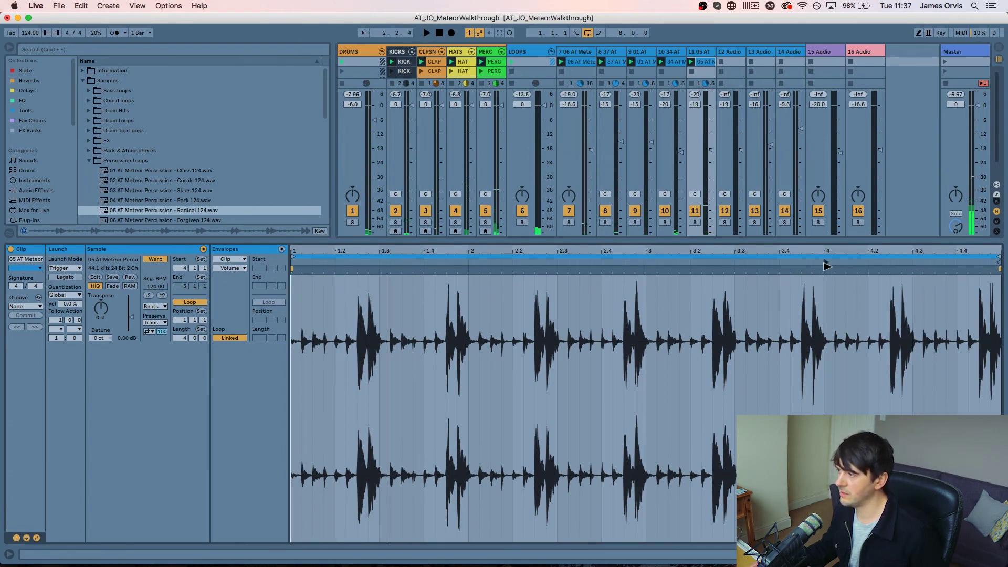
pyautogui.press('space')
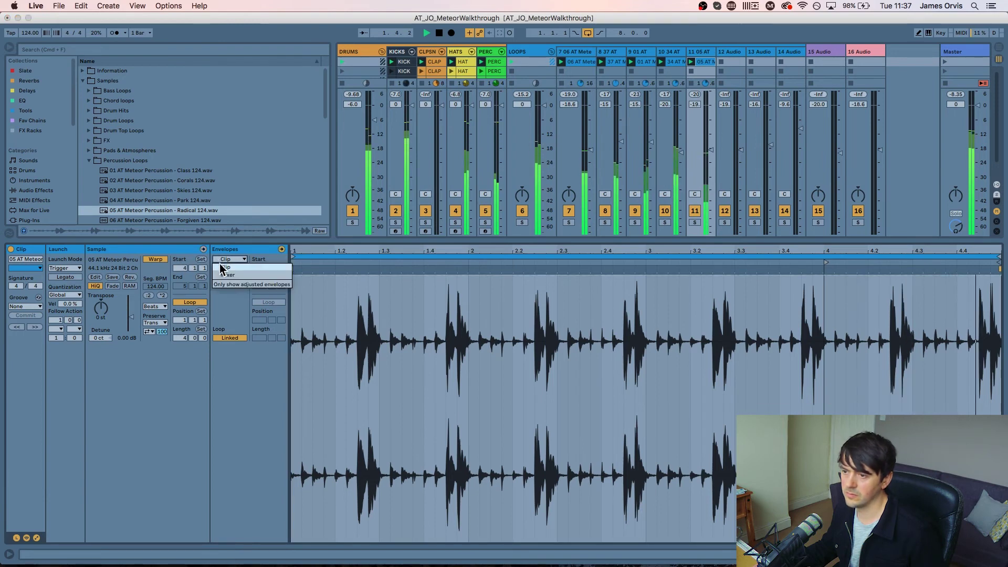
# Draw a Clip Volume envelope for the Radical clip that keeps only the hit just before 1.3 and silences the rest
pyautogui.press('space')
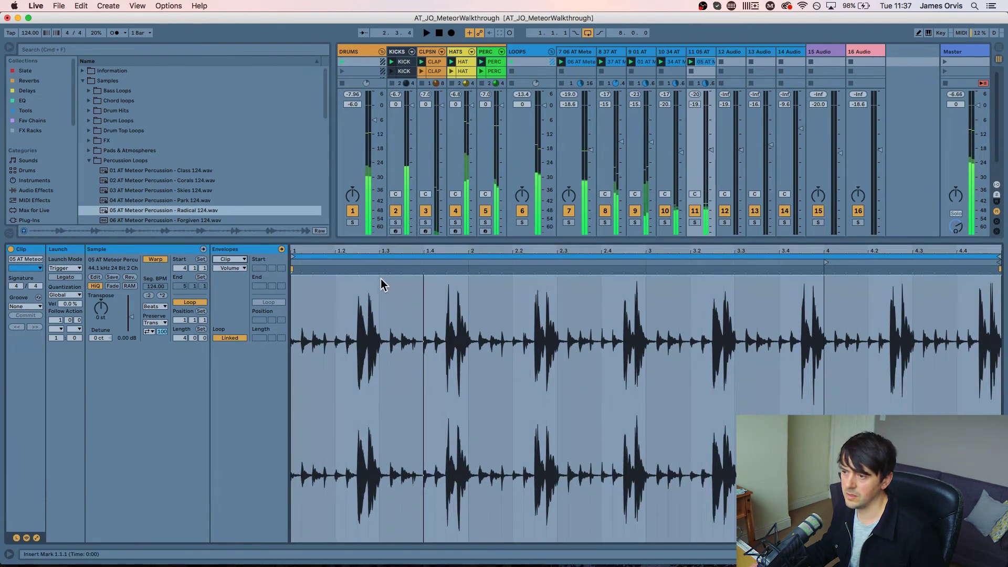
pyautogui.click(378, 275)
pyautogui.moveTo(389, 275); pyautogui.dragTo(390, 541)
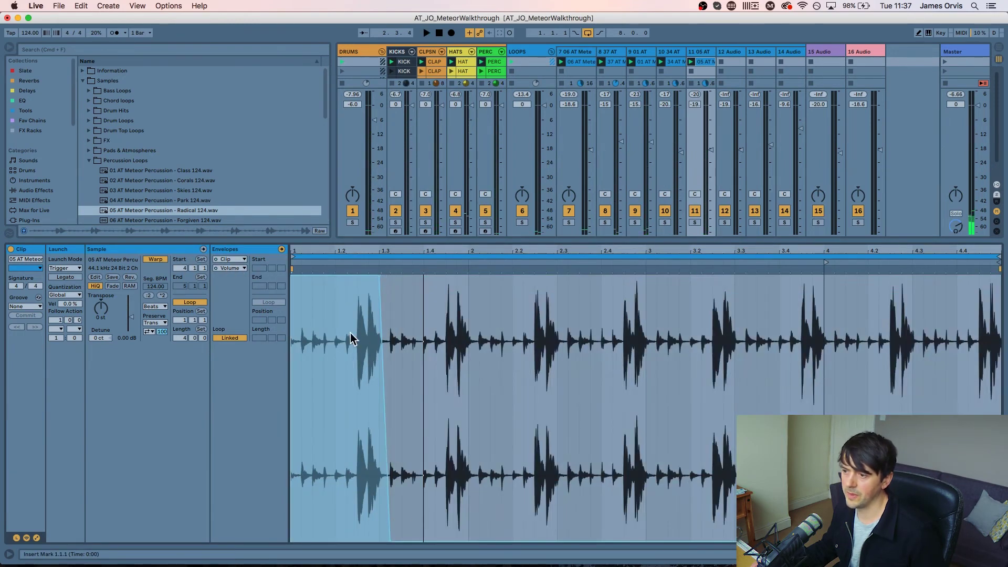
pyautogui.click(355, 276)
pyautogui.moveTo(351, 275); pyautogui.dragTo(353, 547)
pyautogui.press('space')
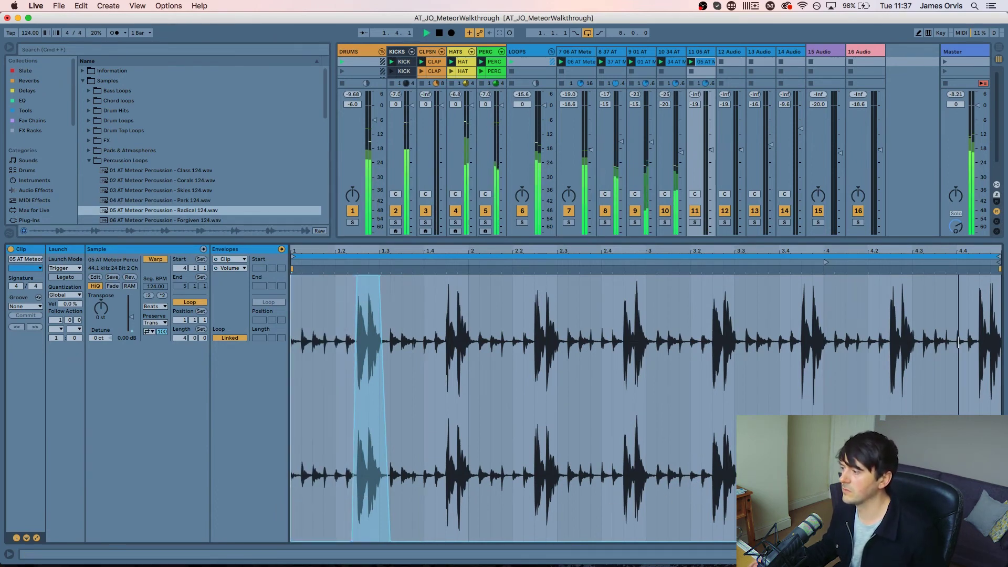
pyautogui.hotkey('shift', 'Tab')
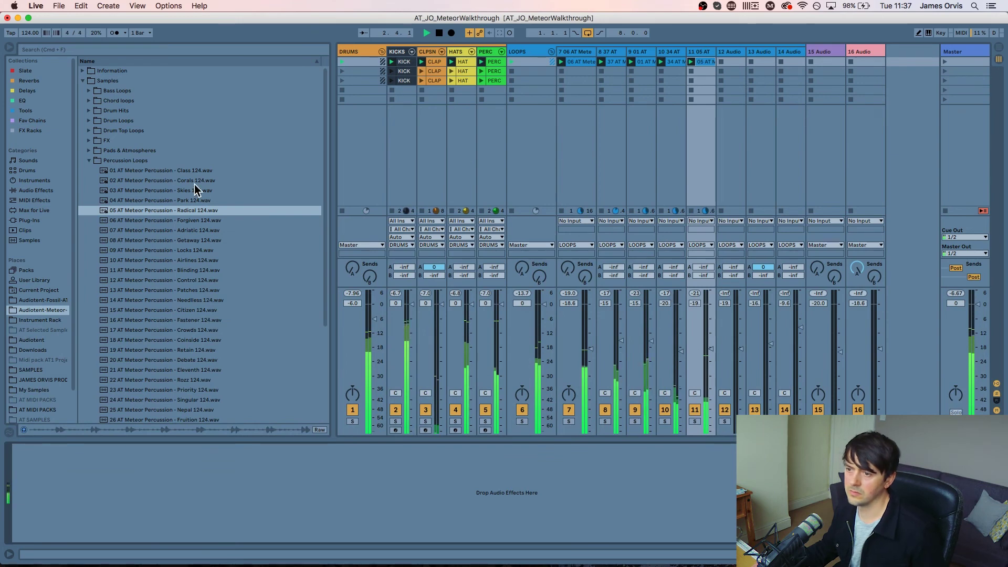
# Audition percussion loops 06 to 11 over the beat and place 11 AT Meteor Percussion - Blinding 124.wav in track 12's second slot
pyautogui.click(180, 220)
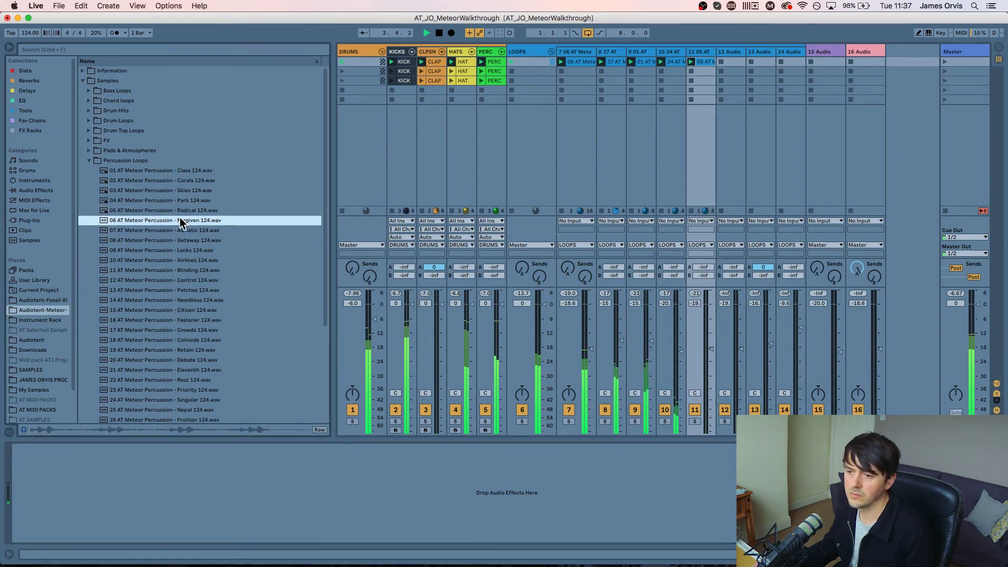
pyautogui.press('Down')
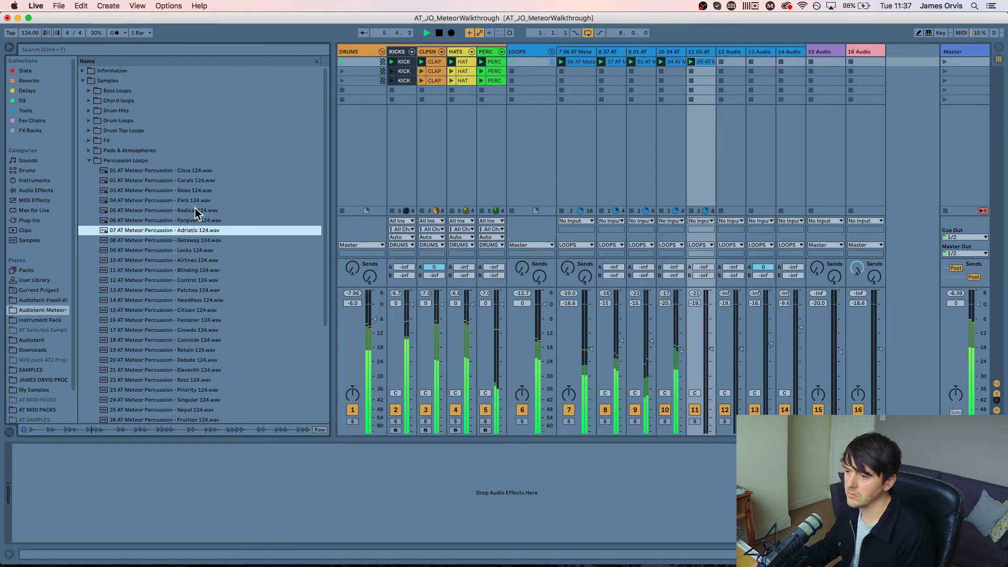
pyautogui.press('Down')
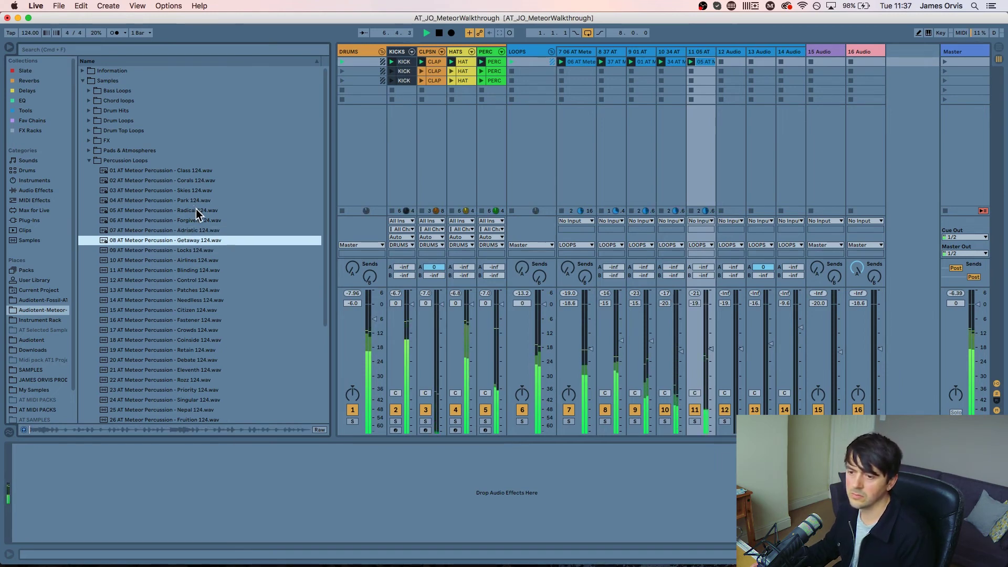
pyautogui.press('Down')
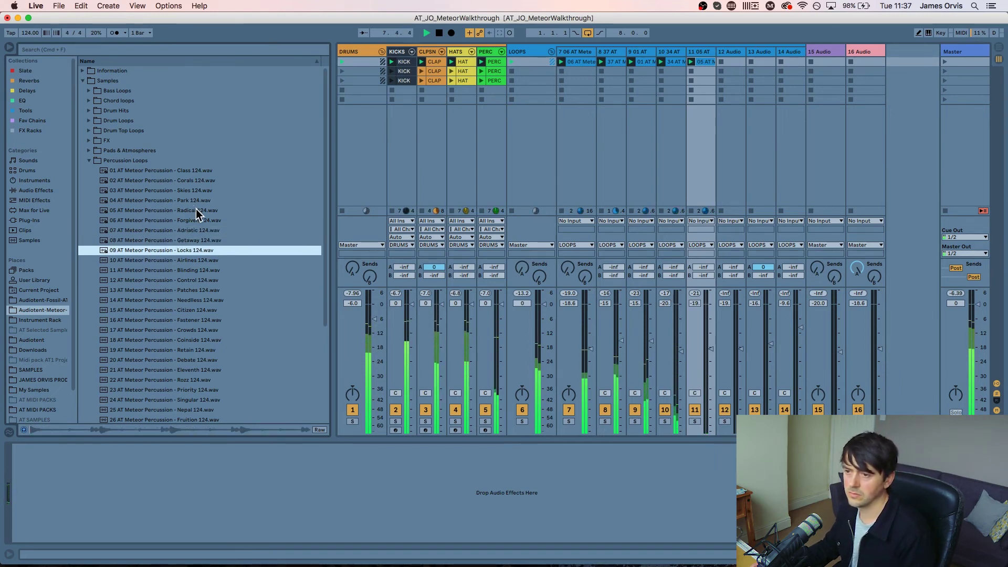
pyautogui.press('Down')
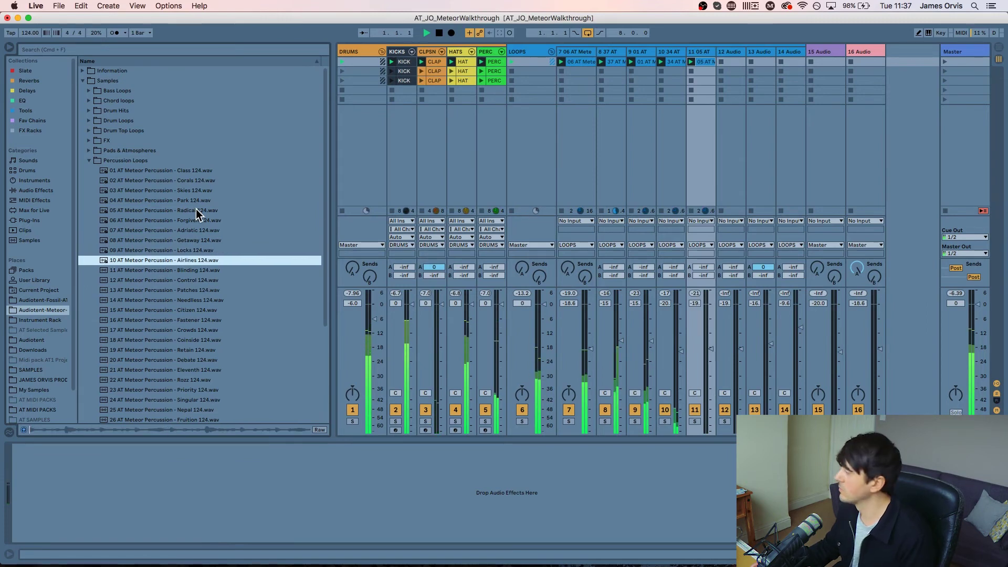
pyautogui.press('Down')
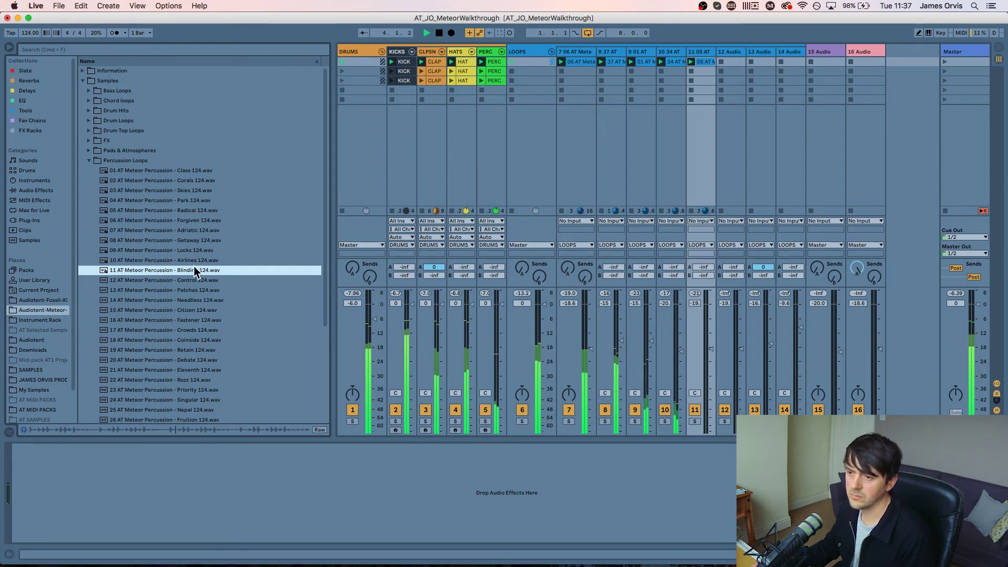
pyautogui.moveTo(196, 270); pyautogui.dragTo(706, 209)
pyautogui.moveTo(729, 75); pyautogui.dragTo(727, 71)
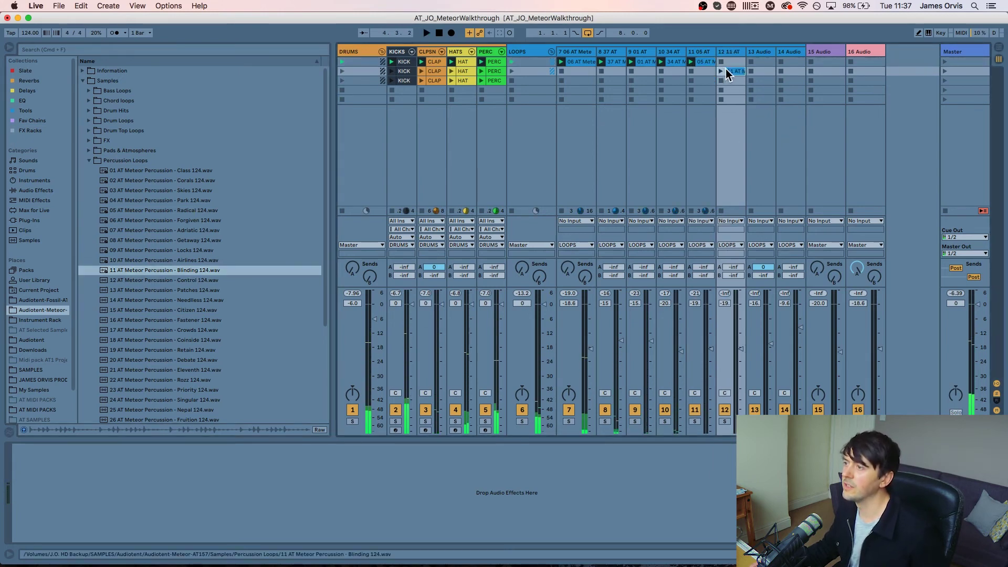
# Play the Blinding clip, set track 12's volume to about -16 dB, and deactivate the track
pyautogui.press('space')
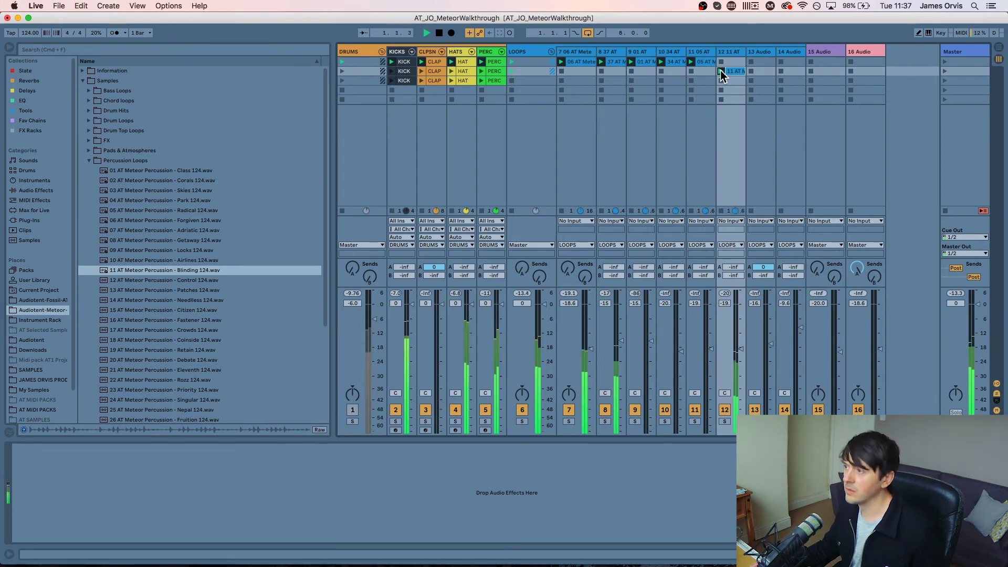
pyautogui.moveTo(733, 268); pyautogui.dragTo(733, 241)
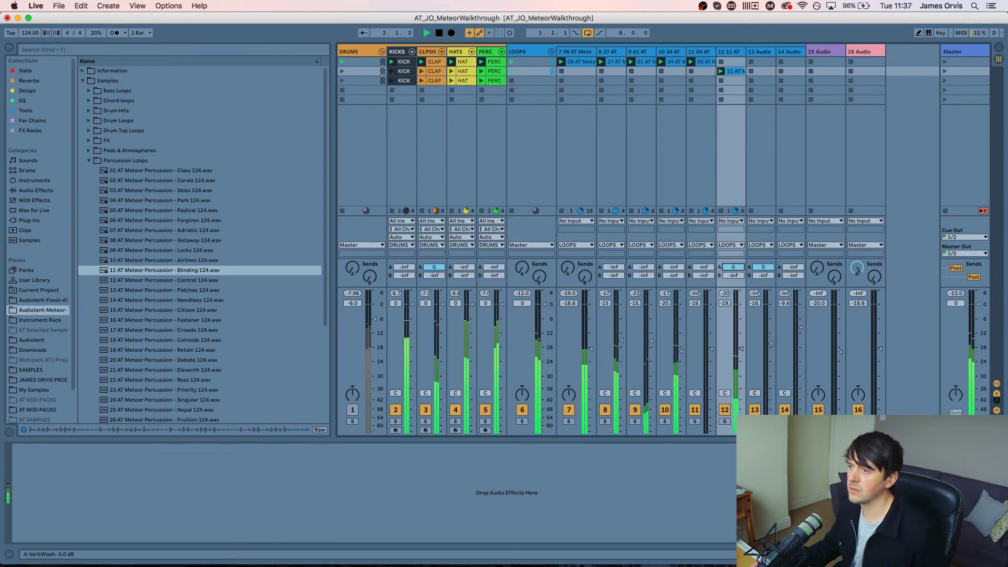
pyautogui.moveTo(724, 293); pyautogui.dragTo(732, 334)
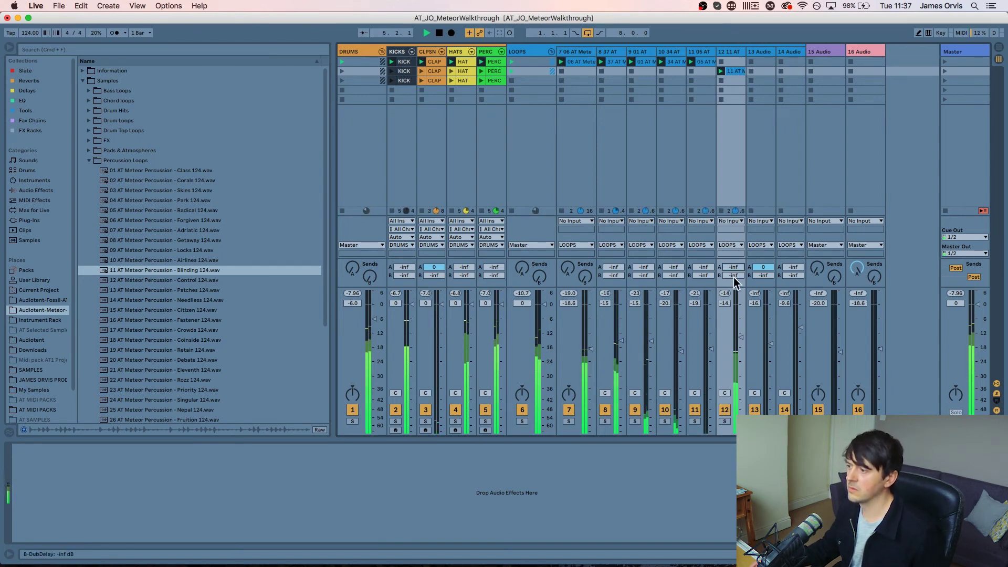
pyautogui.click(724, 410)
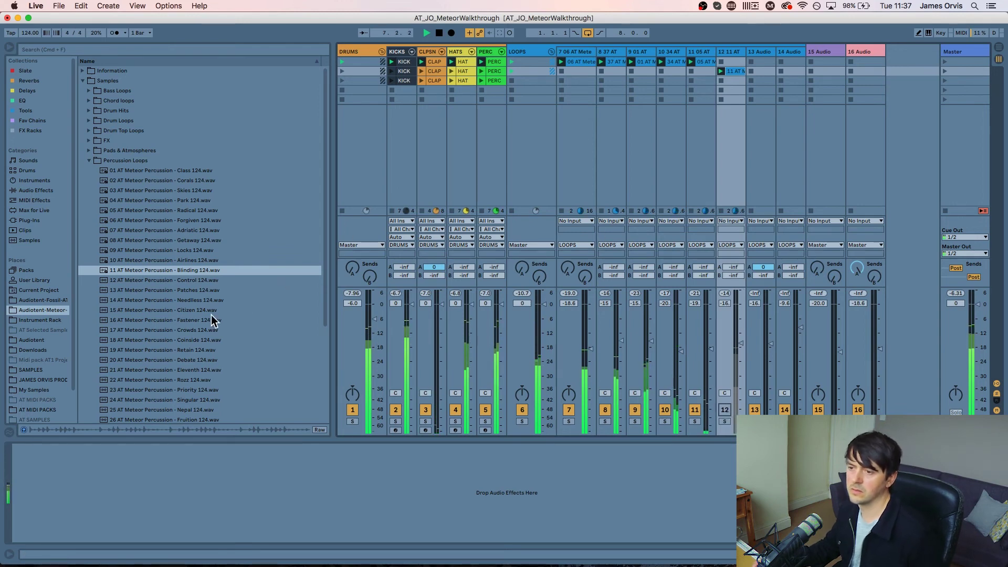
# Audition the percussion loops one after another, from 12 AT Meteor Percussion - Control 124.wav to 33 AT Meteor Percussion - Grand 124.wav
pyautogui.click(187, 281)
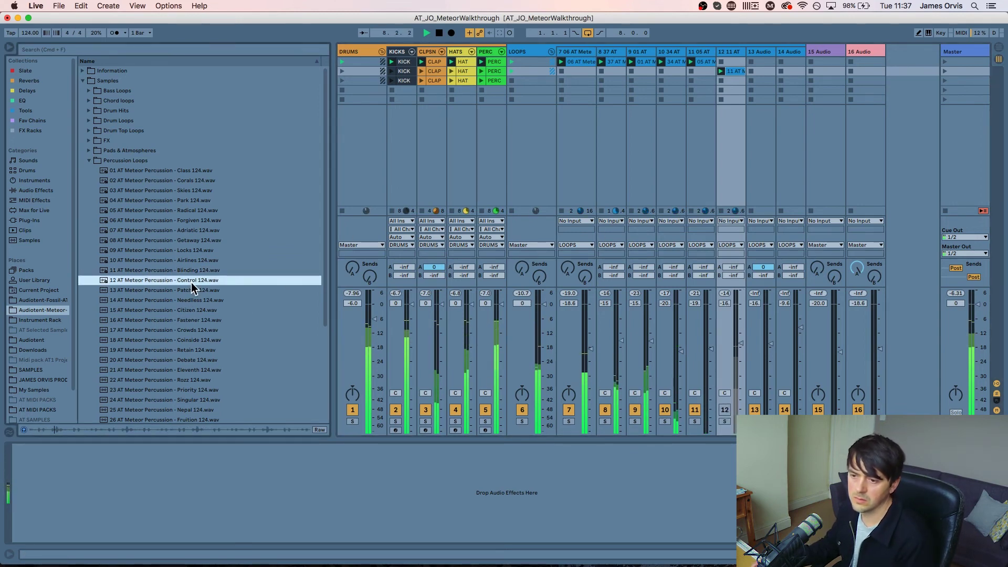
pyautogui.press('Down')
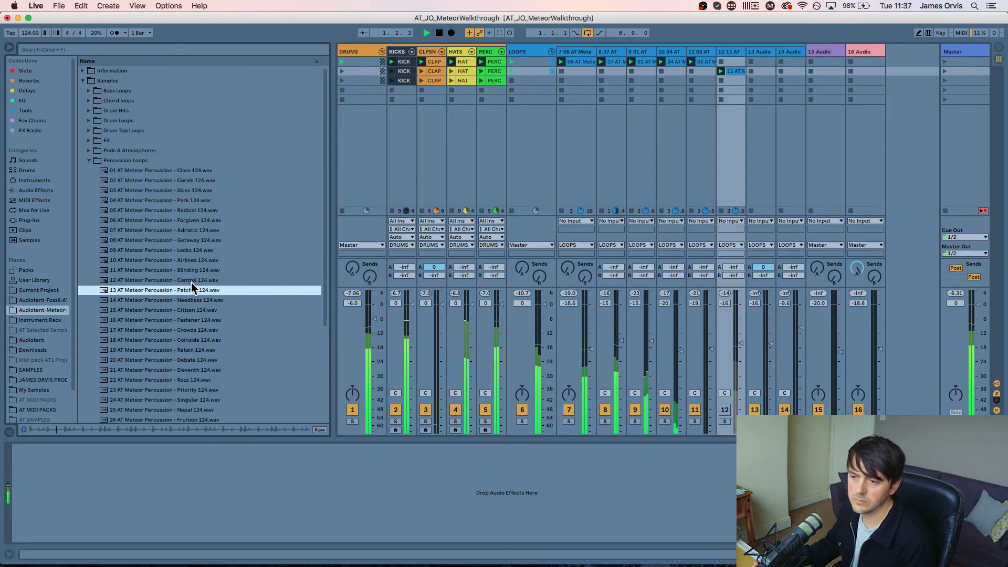
pyautogui.click(201, 319)
pyautogui.press('Down')
pyautogui.press('Down')
pyautogui.press('Down')
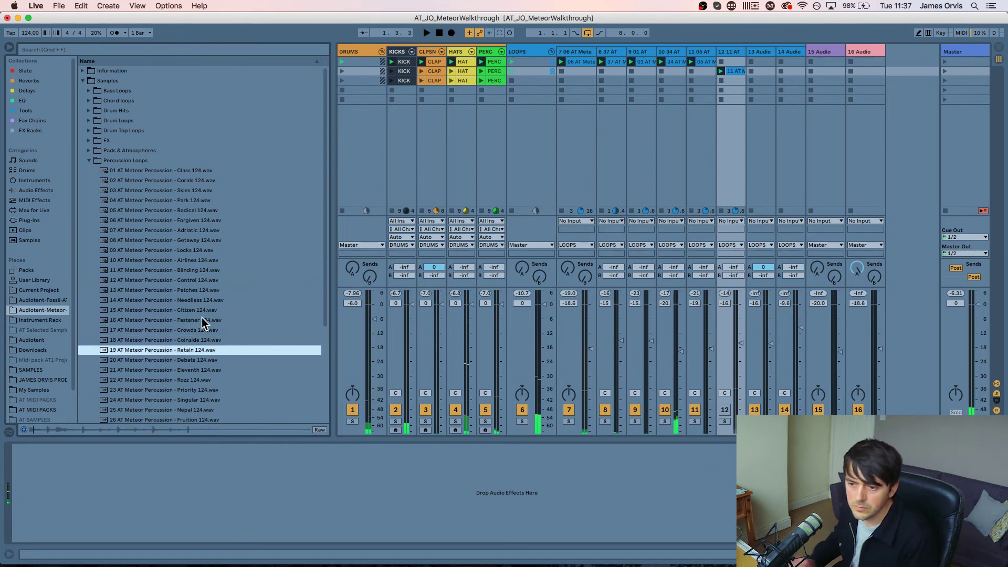
pyautogui.press('Down')
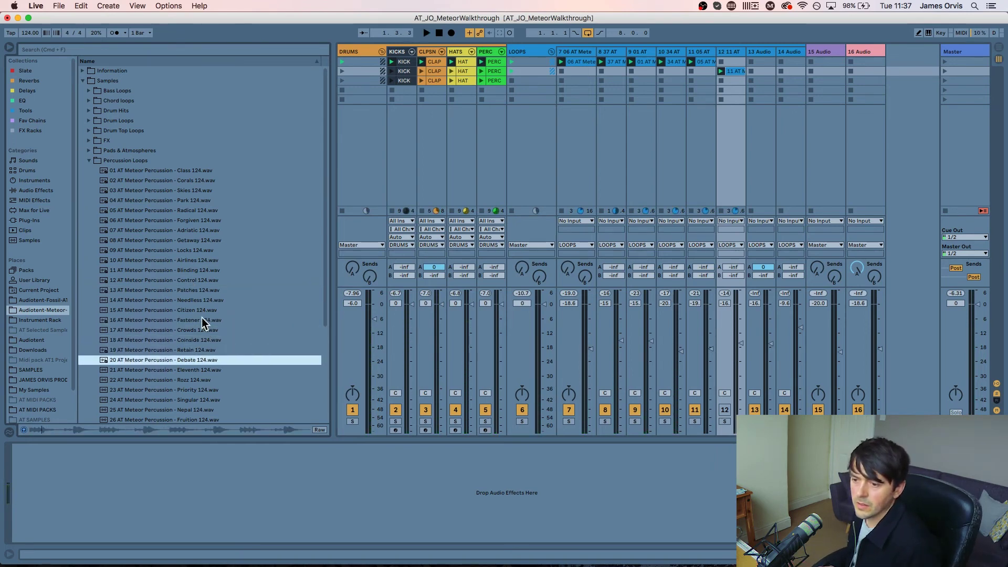
pyautogui.press('Down')
pyautogui.press('Down')
pyautogui.press('Down')
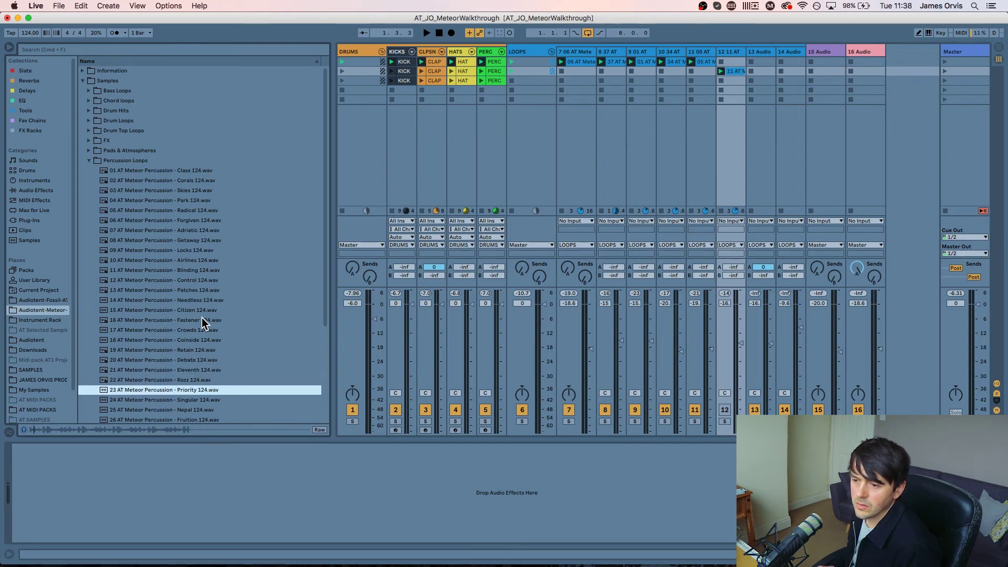
pyautogui.press('Down')
pyautogui.press('Down')
pyautogui.press('Down')
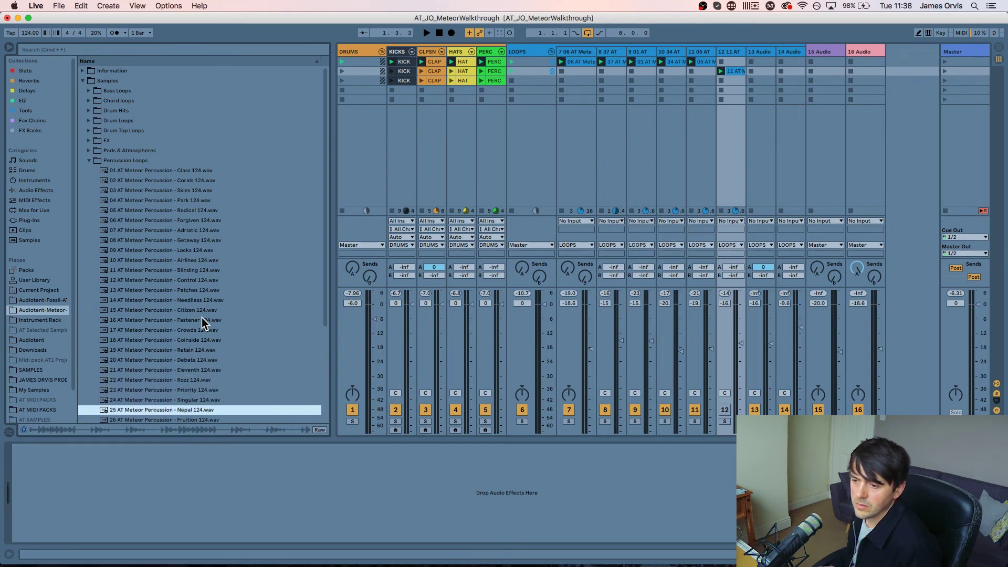
pyautogui.press('Down')
pyautogui.press('Down')
pyautogui.press('Down')
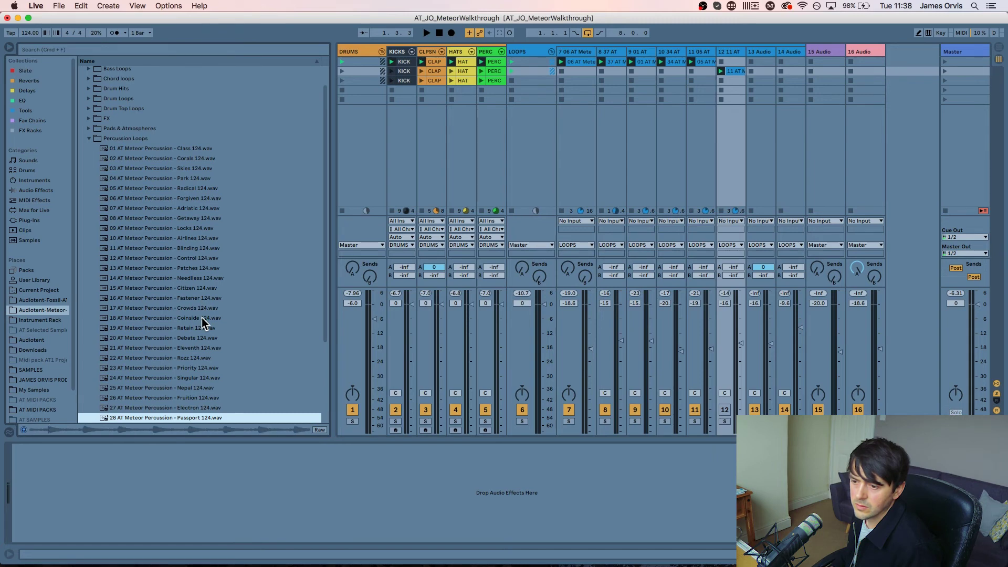
pyautogui.press('Down')
pyautogui.press('Down')
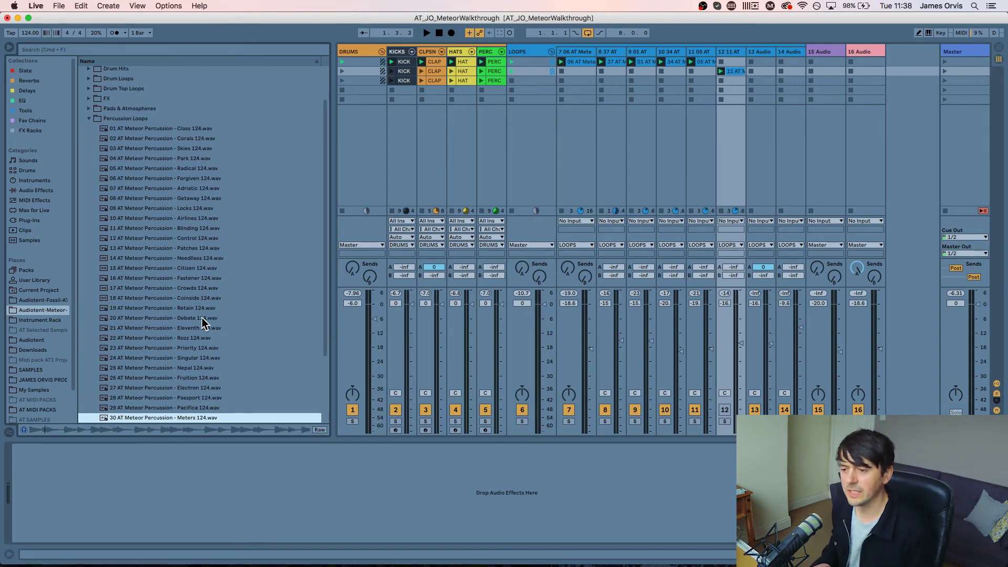
pyautogui.press('Down')
pyautogui.press('Down')
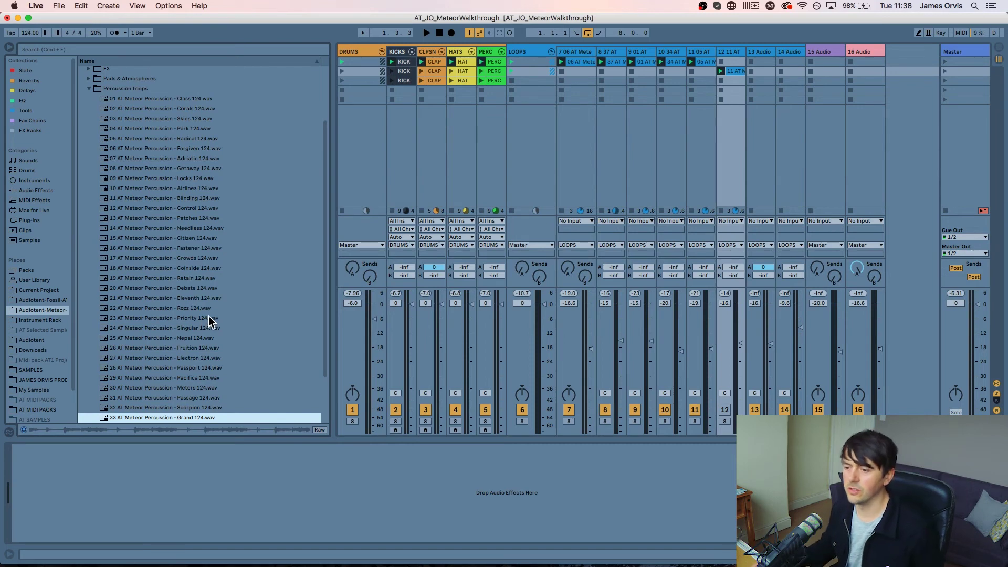
# Place 33 AT Meteor Percussion - Grand 124.wav in track 13's second slot, lower the track to about -20 dB, and launch the clip
pyautogui.scroll(-3, 209, 367)
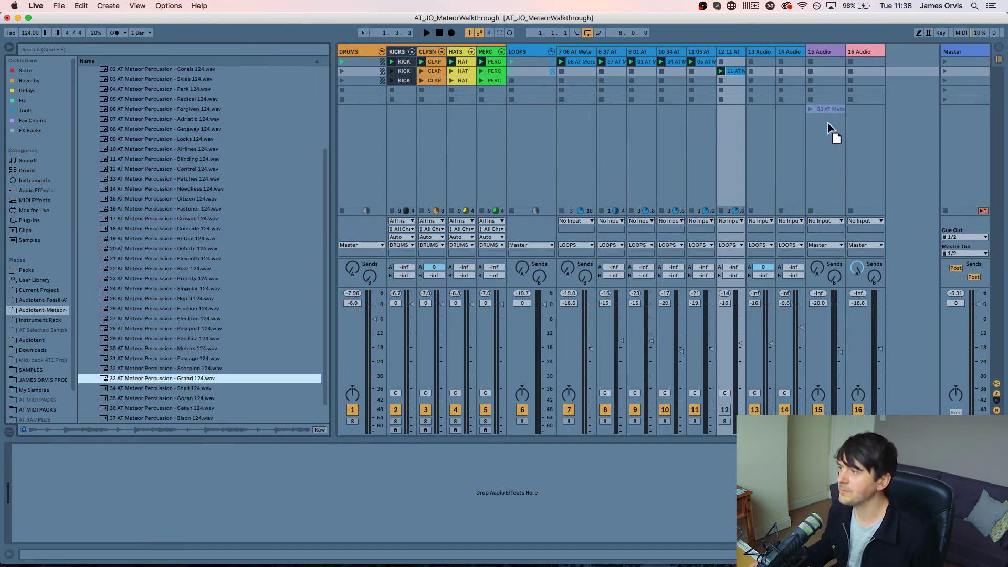
pyautogui.moveTo(763, 71); pyautogui.dragTo(763, 73)
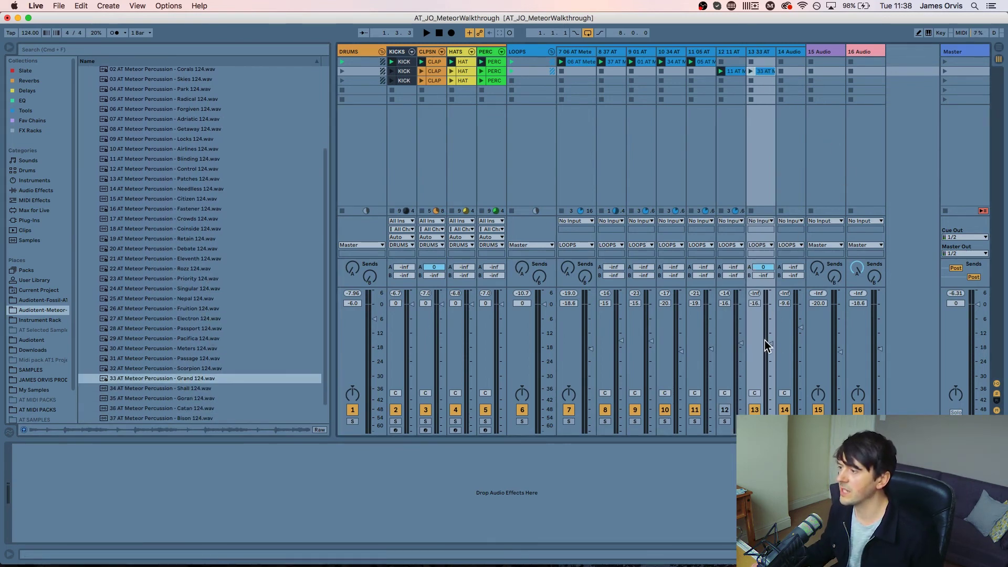
pyautogui.moveTo(764, 340); pyautogui.dragTo(764, 392)
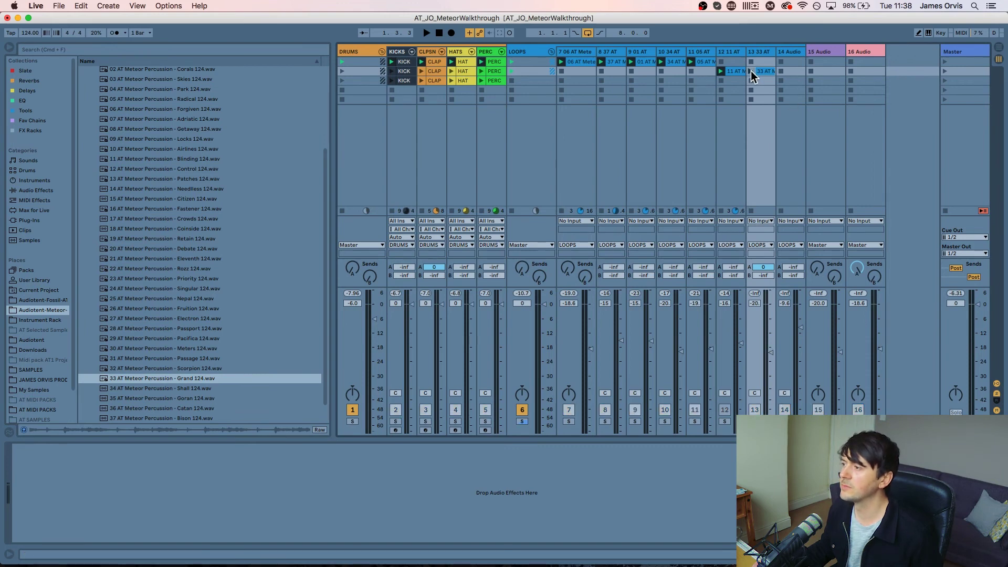
pyautogui.press('Return')
pyautogui.doubleClick(771, 73)
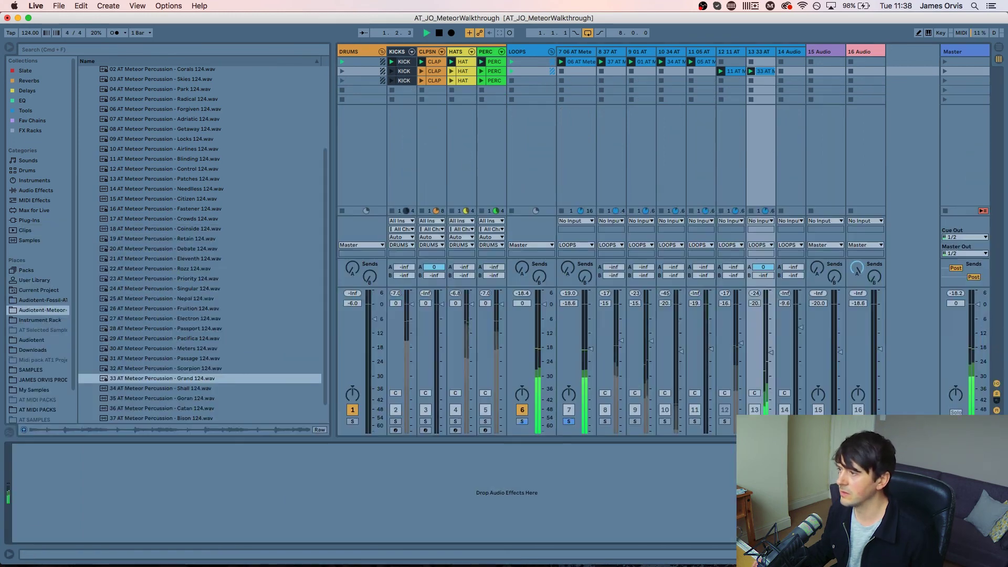
pyautogui.hotkey('shift', 'Tab')
# Solo track 8 alongside track 13, raise track 13 to about -17 dB, and turn its send A down to -inf
pyautogui.click(605, 421)
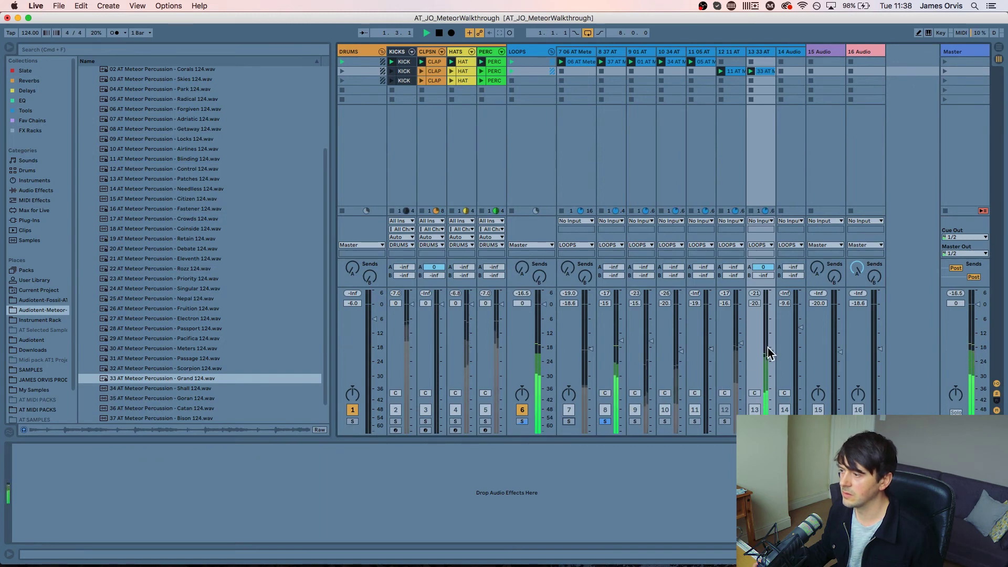
pyautogui.moveTo(761, 349); pyautogui.dragTo(760, 341)
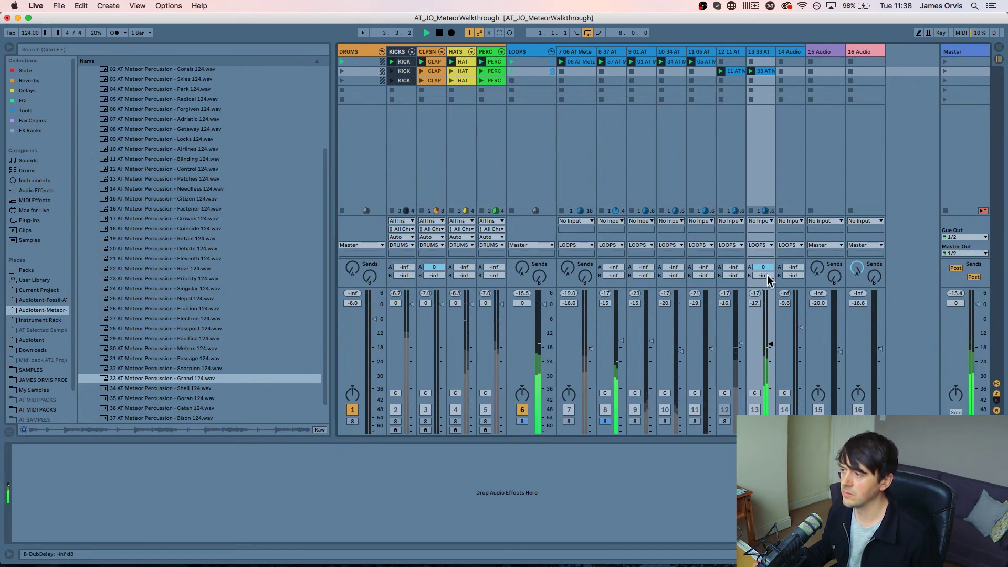
pyautogui.moveTo(764, 268); pyautogui.dragTo(762, 291)
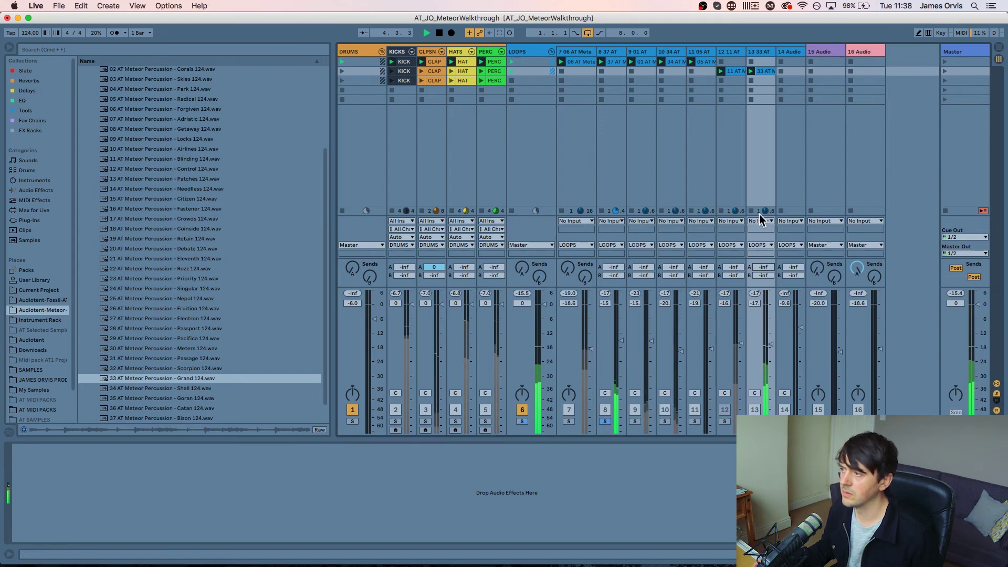
pyautogui.press('XF86AudioRaiseVolume')
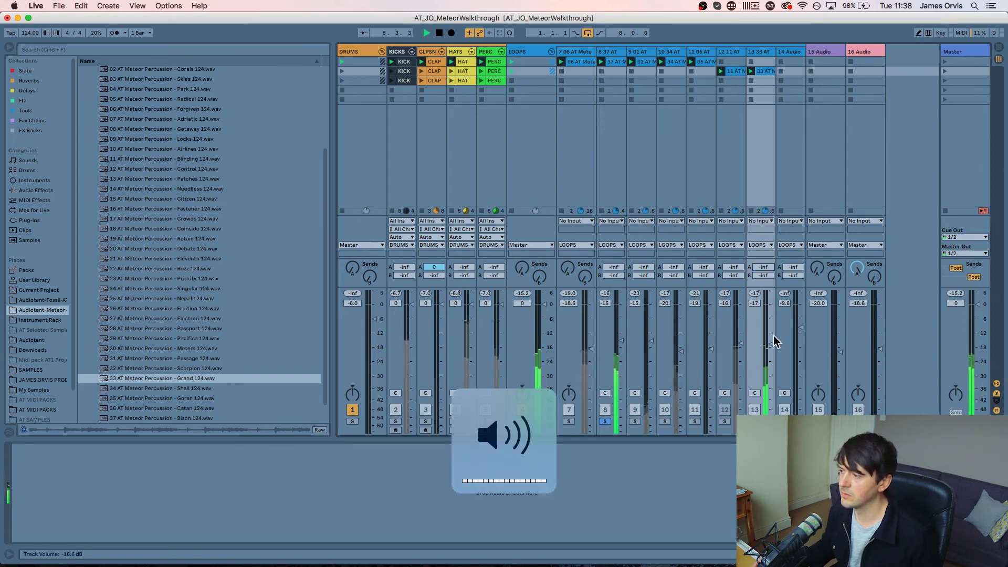
# Add tracks 9, 10 and 11 to the soloed loops
pyautogui.click(665, 421)
pyautogui.click(635, 421)
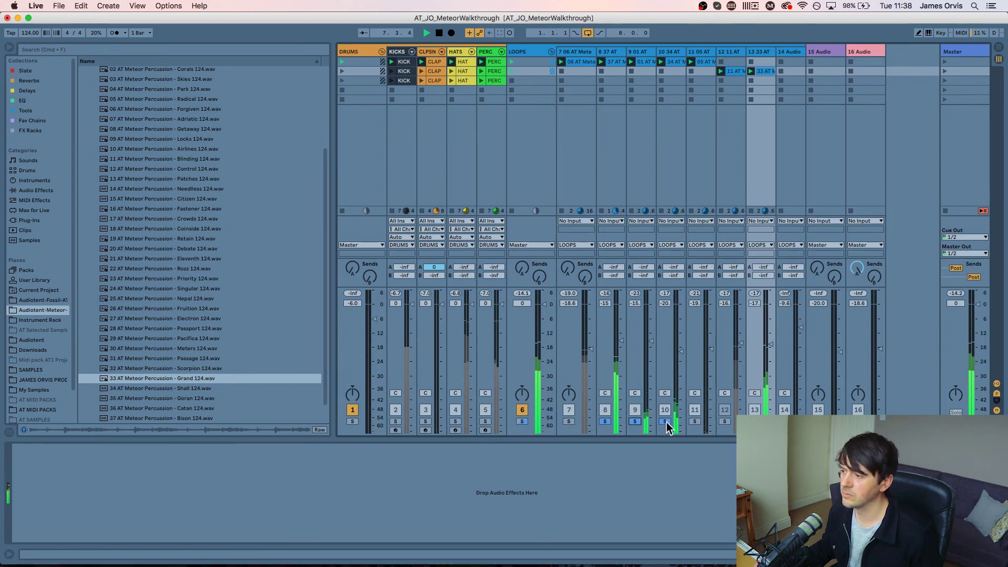
pyautogui.click(694, 421)
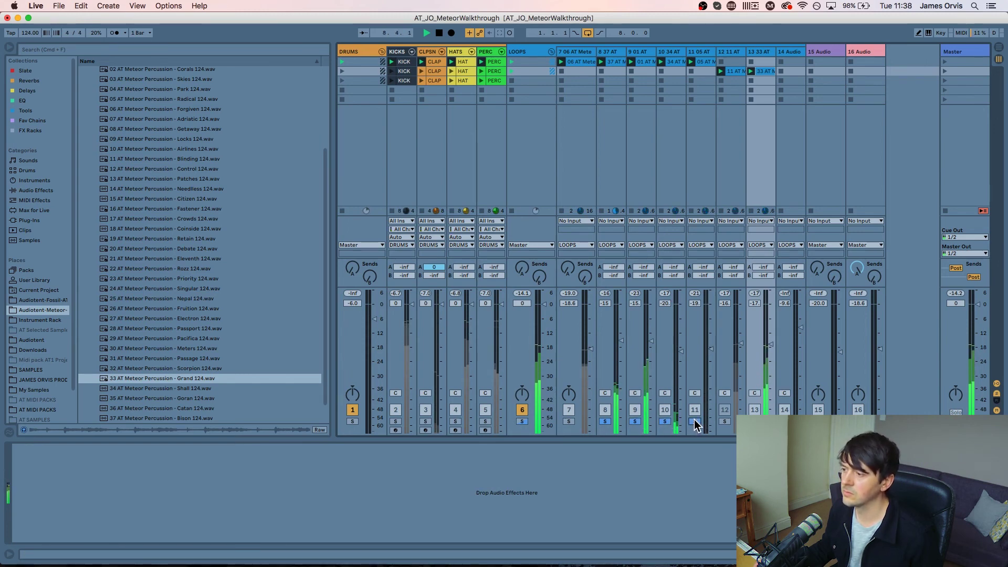
# Compare the soloed loops with and without track 12, keep it soloed, and set its VerbWash send to 0 dB
pyautogui.click(724, 421)
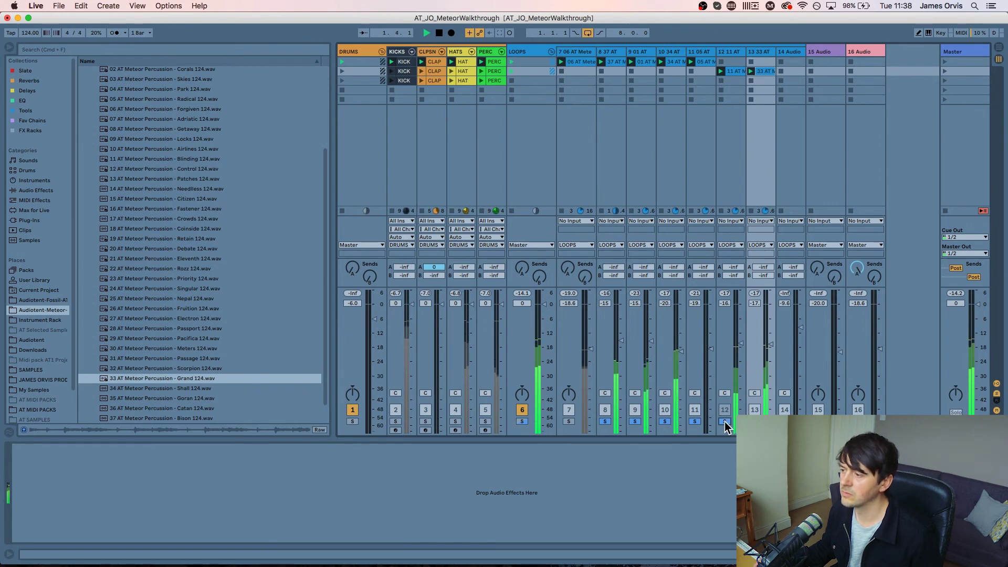
pyautogui.click(724, 421)
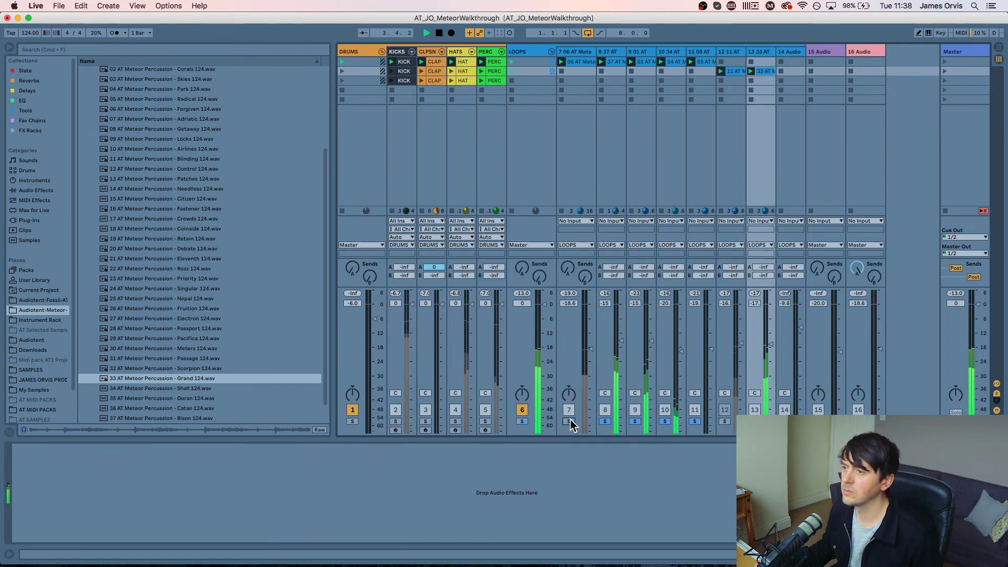
pyautogui.click(724, 421)
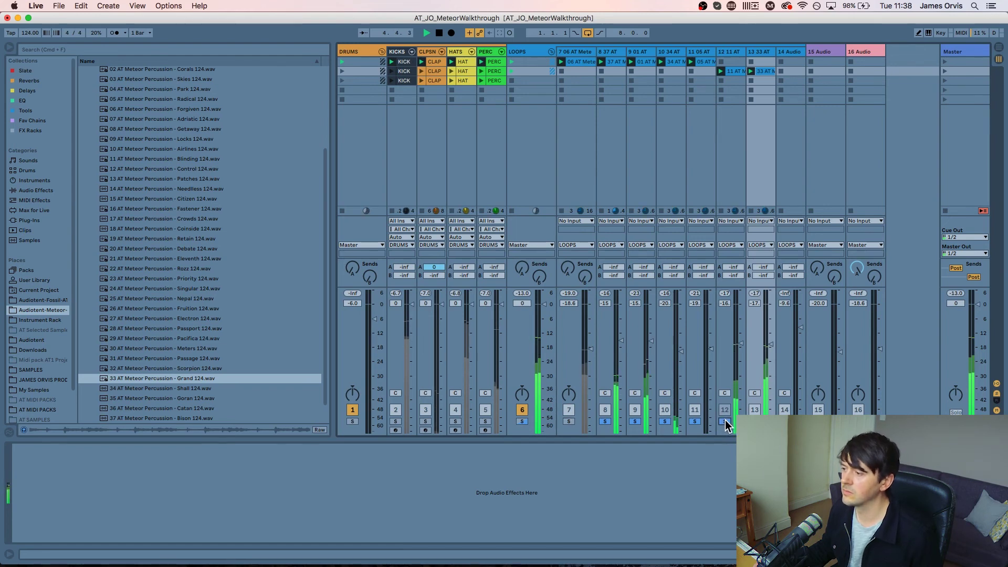
pyautogui.click(733, 267)
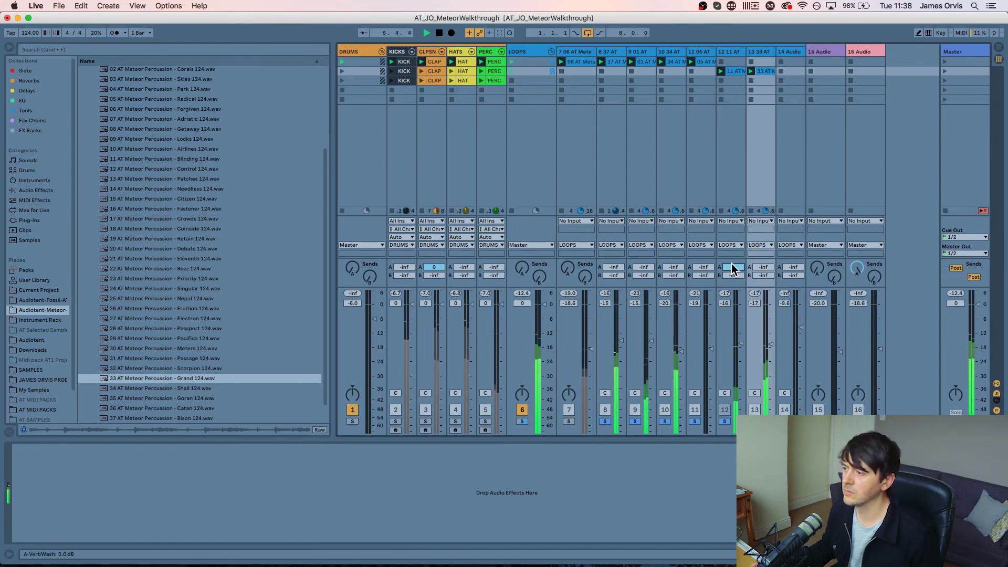
pyautogui.write('0')
pyautogui.press('Return')
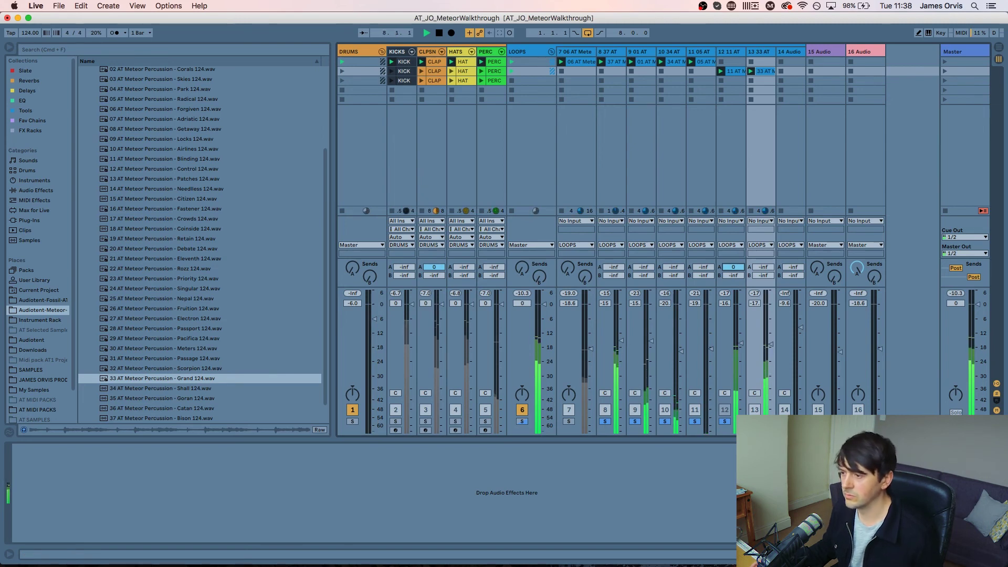
# Clear the solos, deactivate track 13, check the beat with track 7 off and back on, and stop playback
pyautogui.press('s')
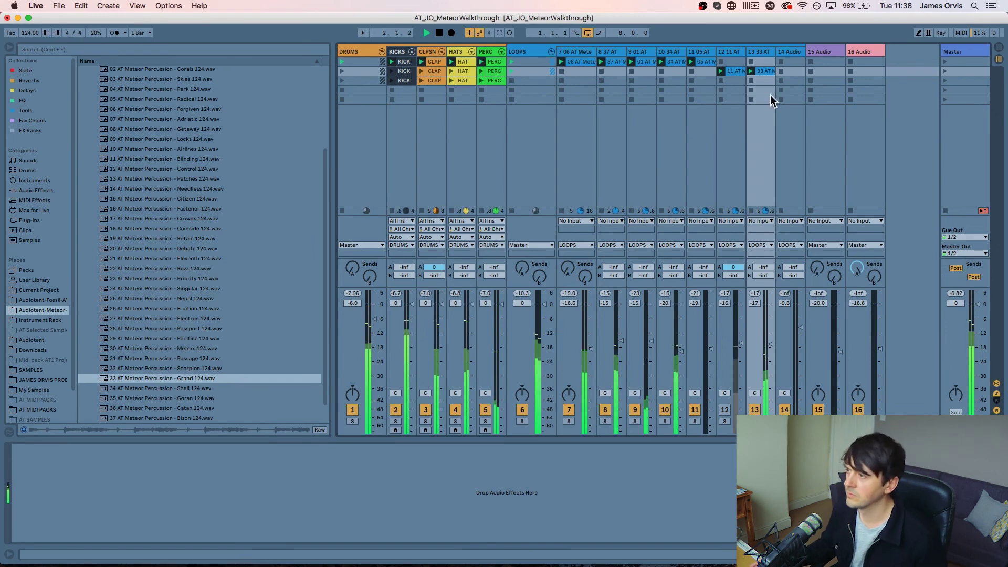
pyautogui.click(571, 409)
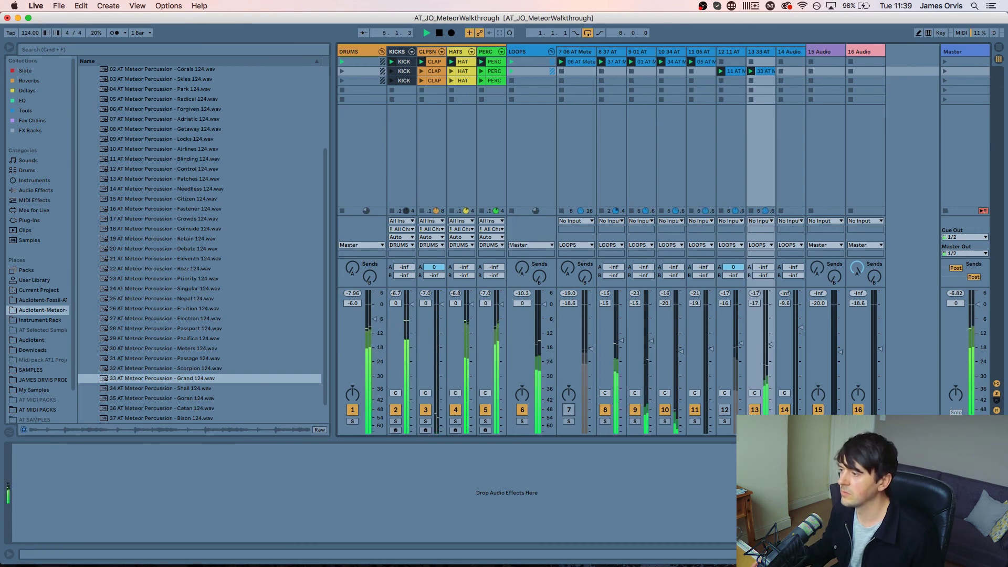
pyautogui.click(755, 409)
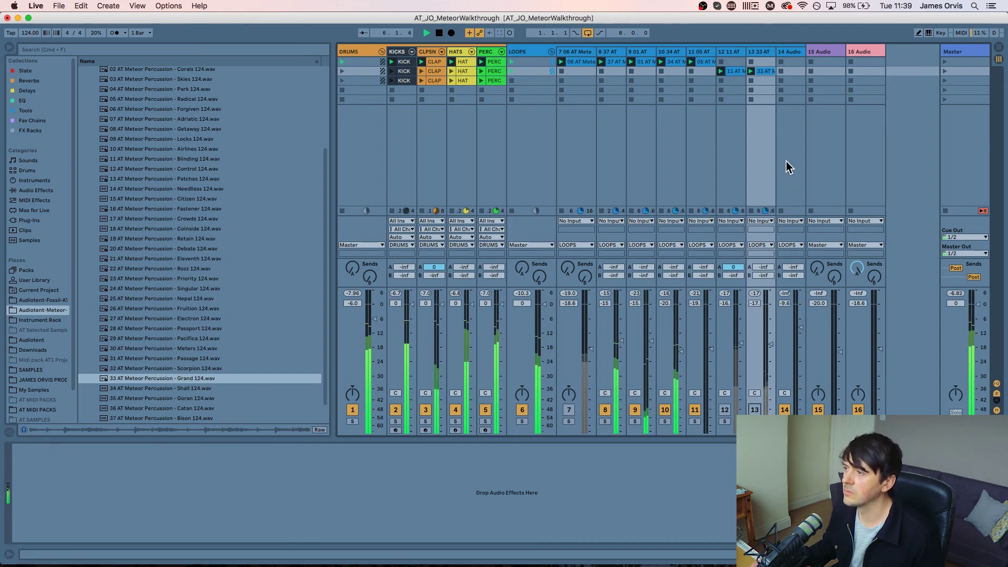
pyautogui.click(568, 409)
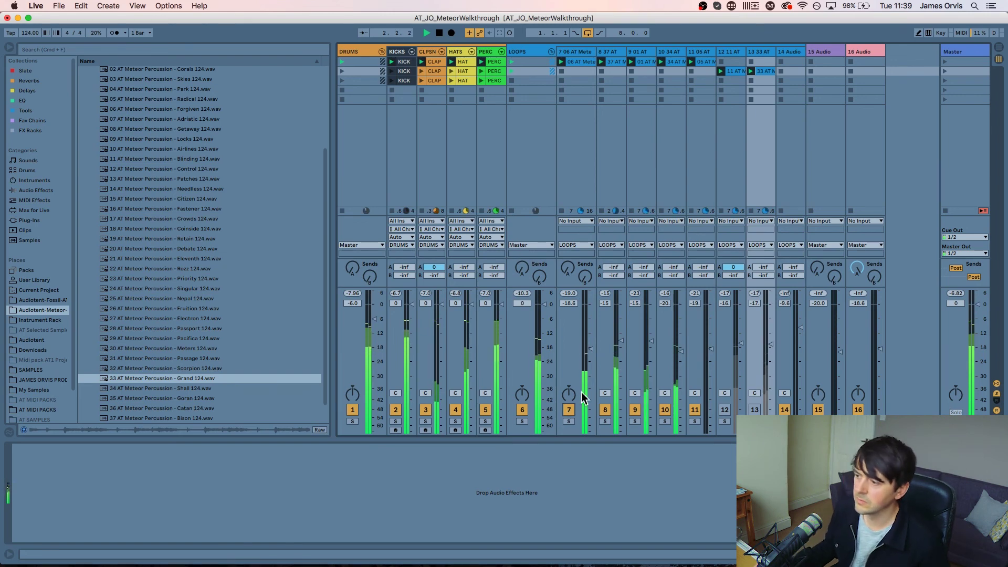
pyautogui.press('space')
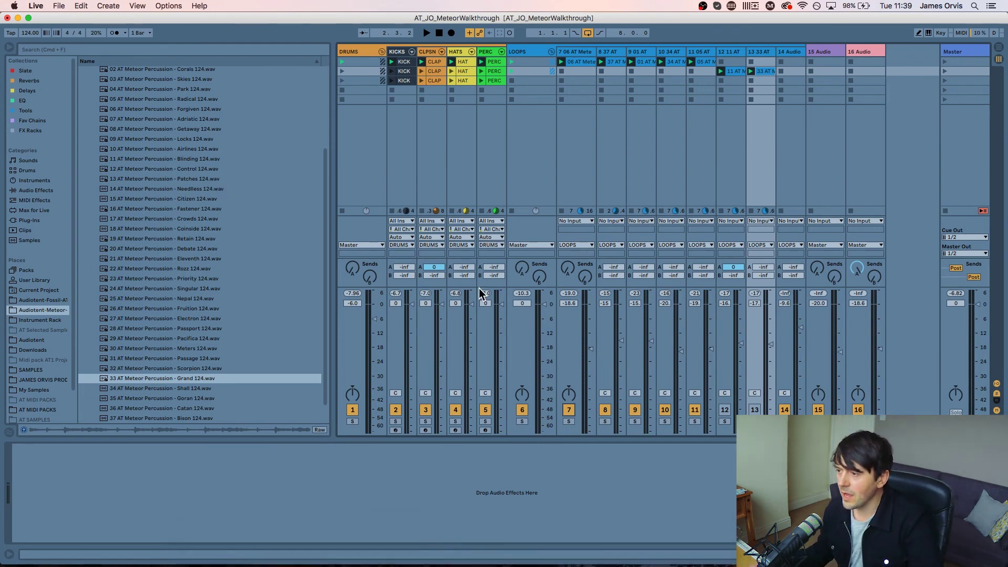
# Collapse the Percussion Loops folder and look through the other sample folders, from Synth Loops back up to Drum Hits
pyautogui.scroll(5, 260, 263)
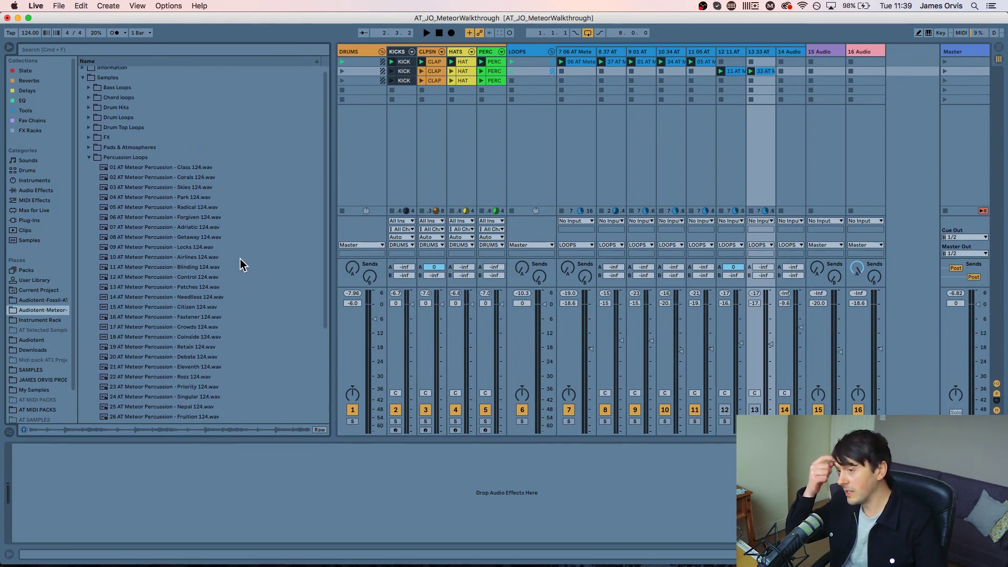
pyautogui.click(159, 156)
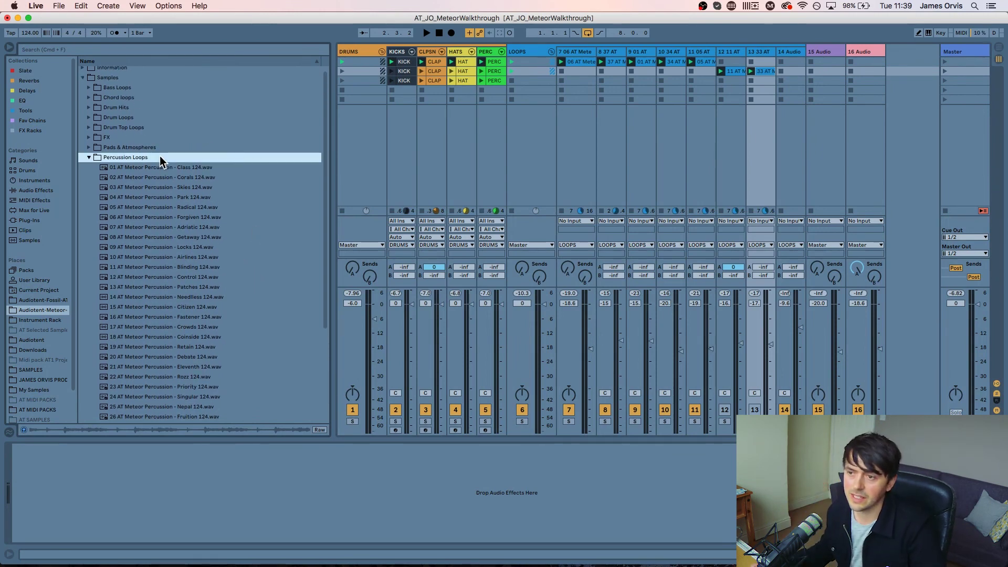
pyautogui.press('Left')
pyautogui.press('Down')
pyautogui.press('Down')
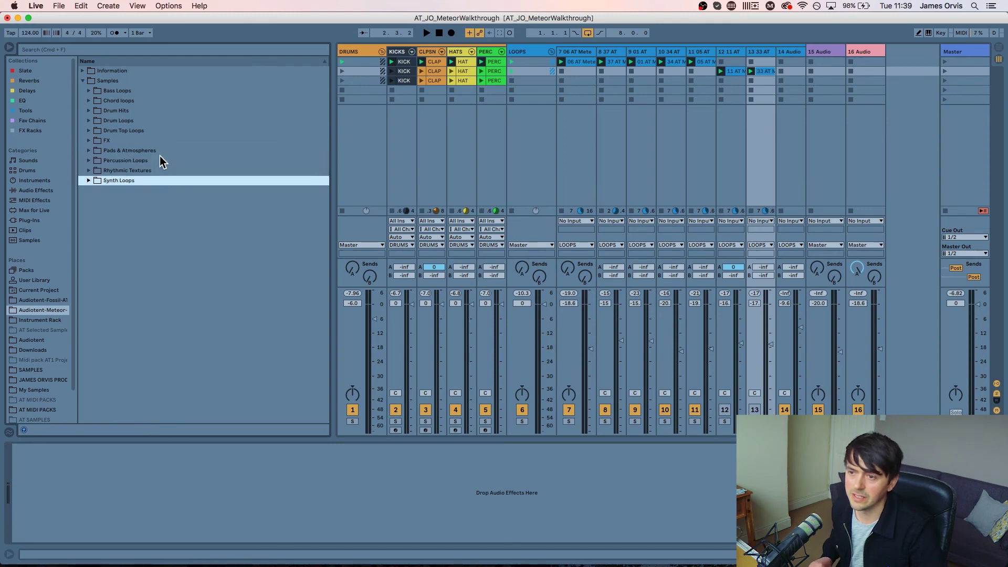
pyautogui.press('Up')
pyautogui.press('Right')
pyautogui.press('Left')
pyautogui.press('Up')
pyautogui.press('Up')
pyautogui.press('Up')
pyautogui.press('Up')
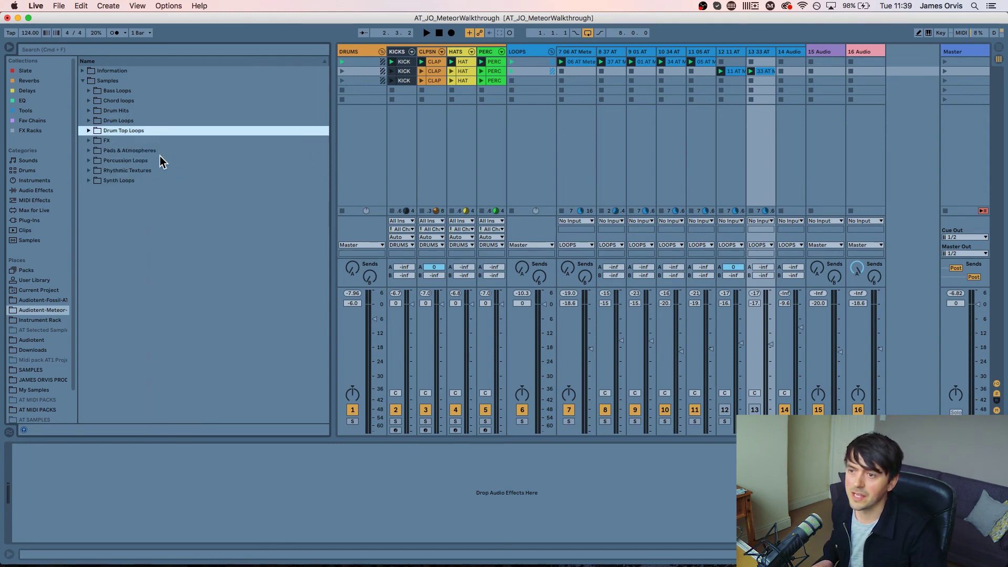
pyautogui.press('Right')
pyautogui.press('Left')
pyautogui.press('Up')
pyautogui.press('Up')
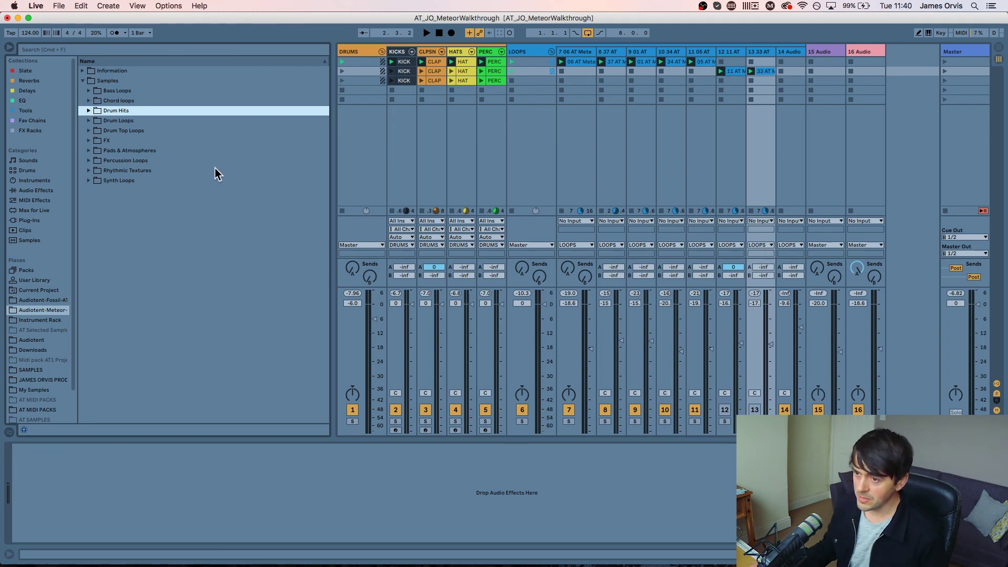
# Expand the Drum Hits folder to examine its subfolders
pyautogui.click(159, 163)
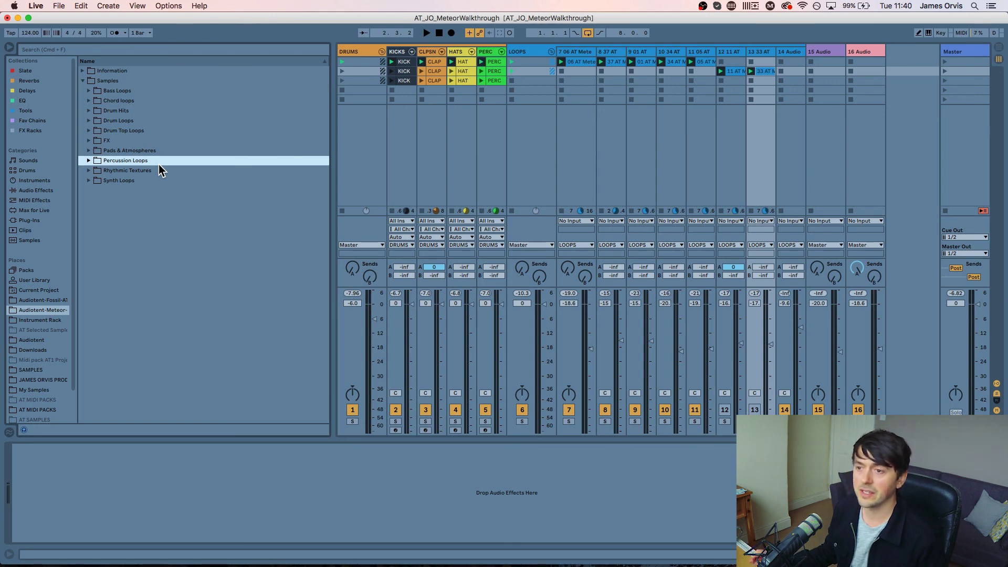
pyautogui.click(110, 119)
pyautogui.click(111, 113)
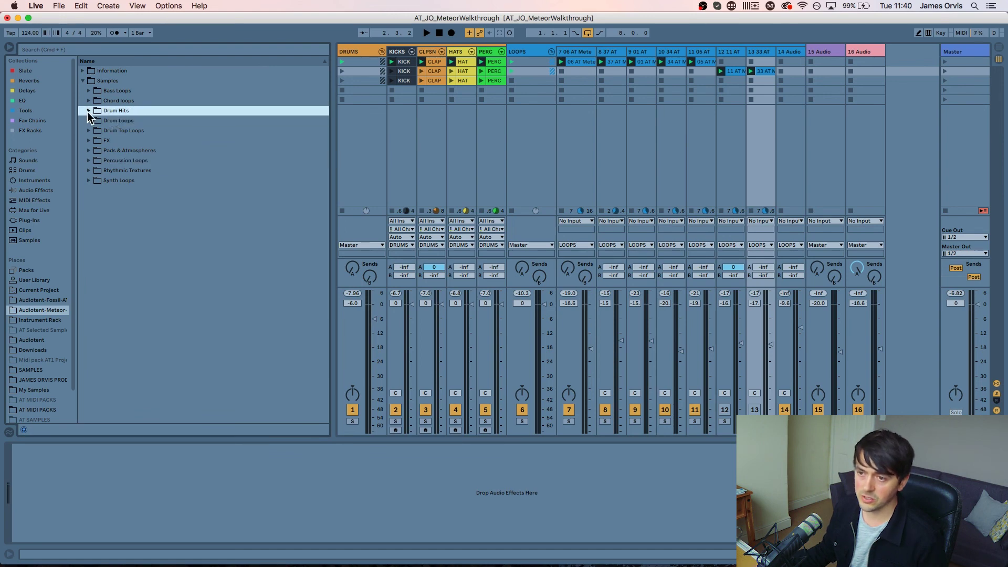
pyautogui.click(88, 111)
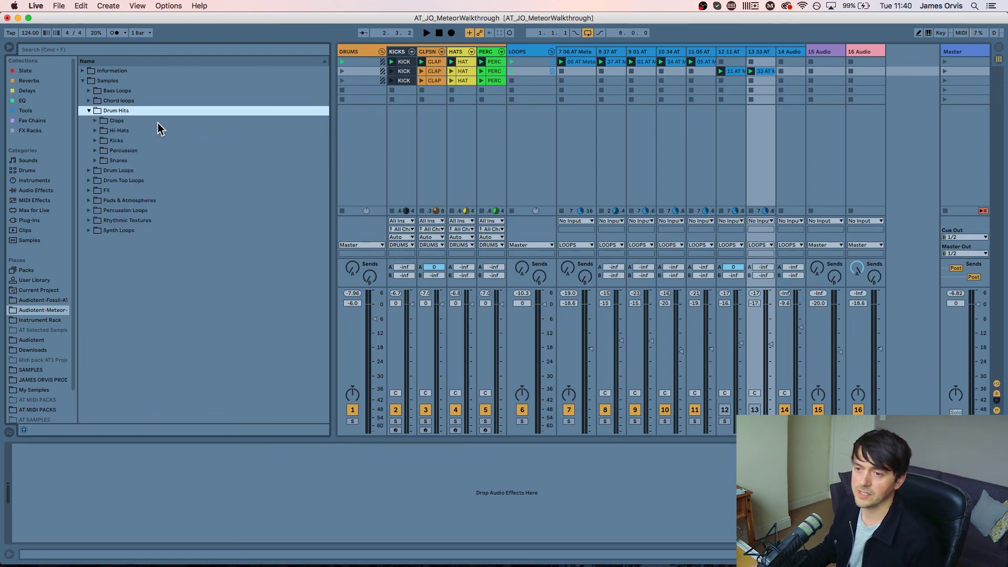